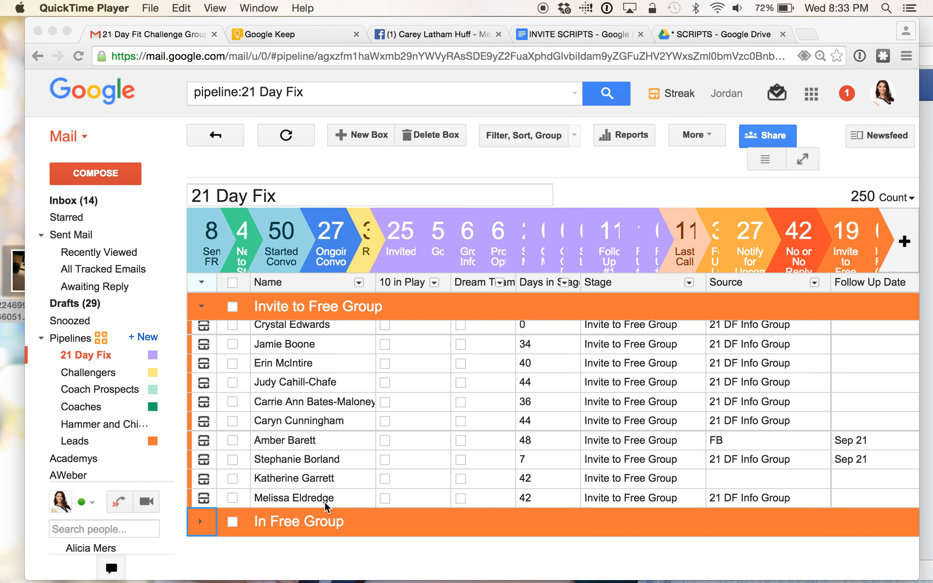
- Open the last Invite to Free Group contact's box in the 21 Day Fix pipeline and review its details
{"action": "left_click", "coordinate": [204, 501]}
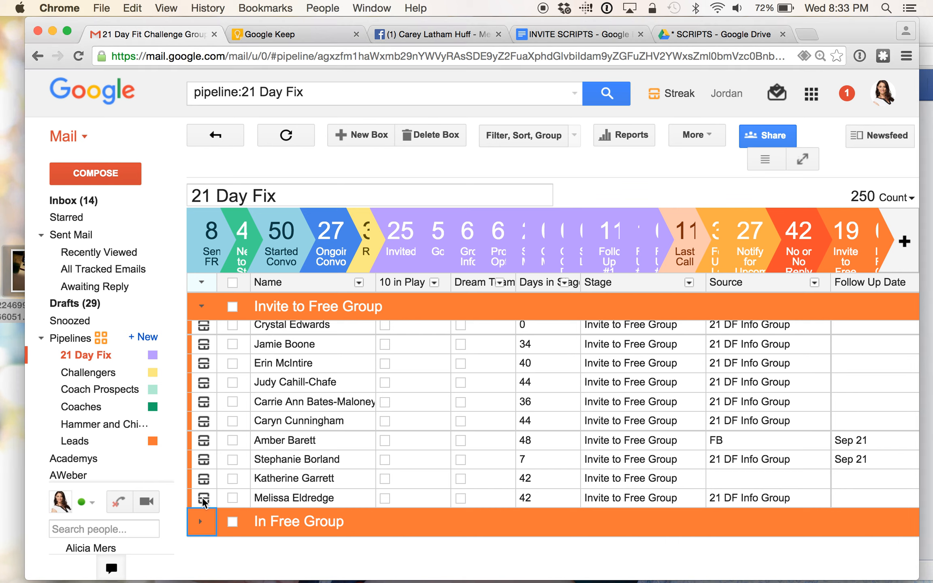
{"action": "left_click", "coordinate": [203, 500]}
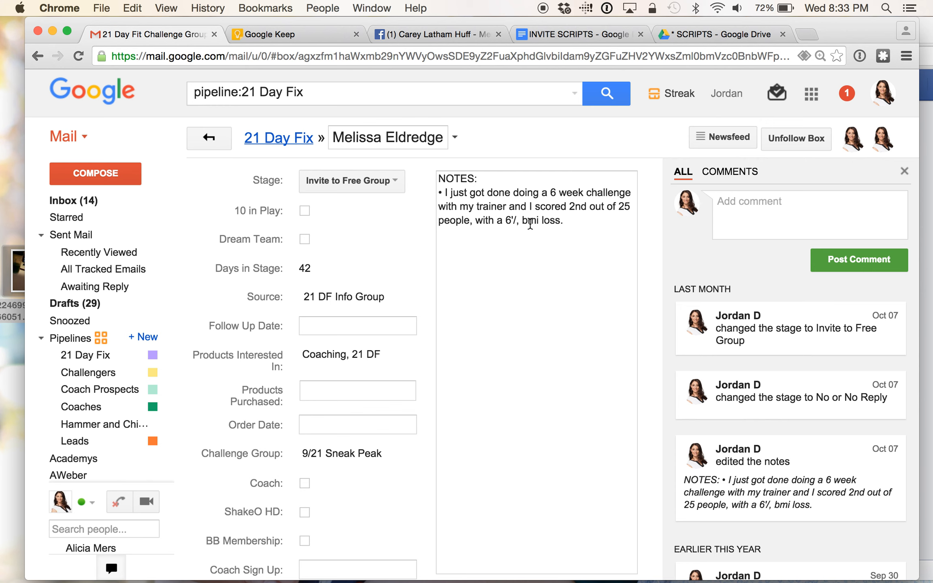
{"action": "scroll", "coordinate": [535, 223], "scroll_direction": "down", "scroll_amount": 3}
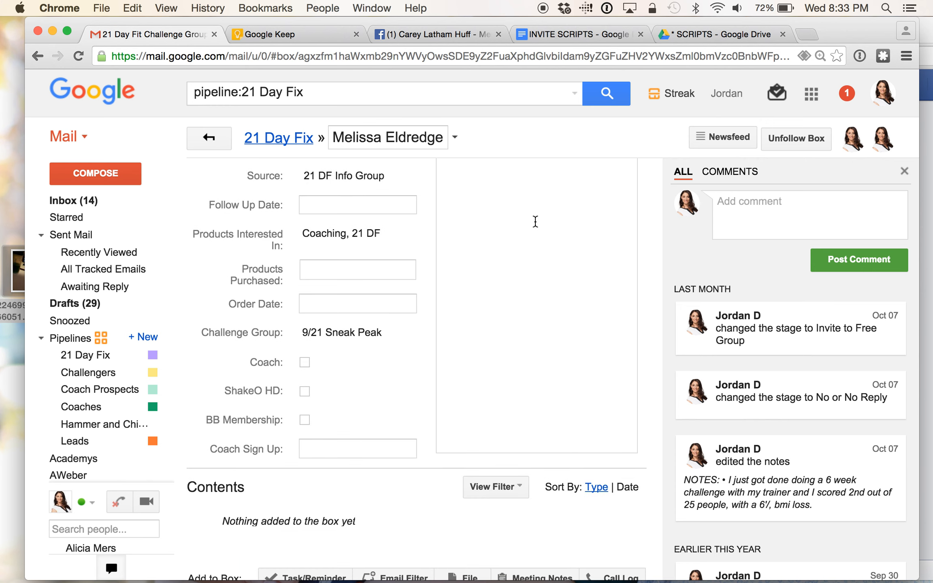
{"action": "scroll", "coordinate": [535, 222], "scroll_direction": "down", "scroll_amount": 5}
{"action": "scroll", "coordinate": [535, 222], "scroll_direction": "up", "scroll_amount": 8}
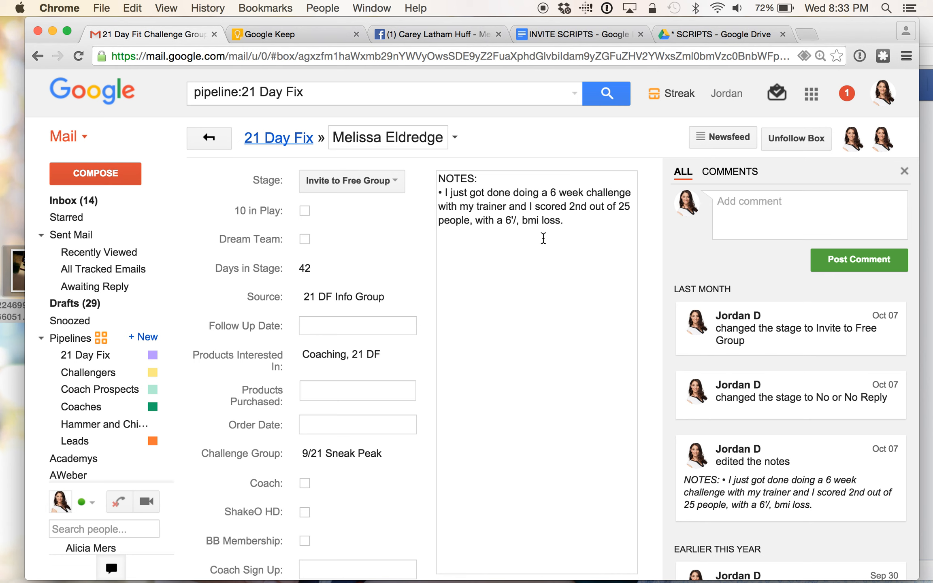
- Add GOAL: and STRUGGLE: headings, each followed by a bullet, above the NOTES heading
{"action": "left_click", "coordinate": [440, 178]}
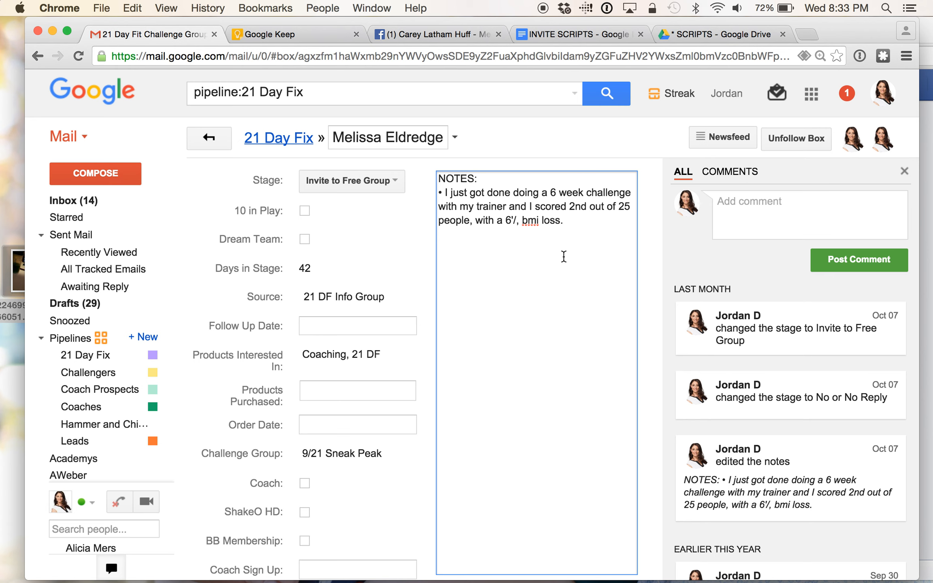
{"action": "type", "text": "GOAL:"}
{"action": "key", "text": "Return"}
{"action": "type", "text": "•"}
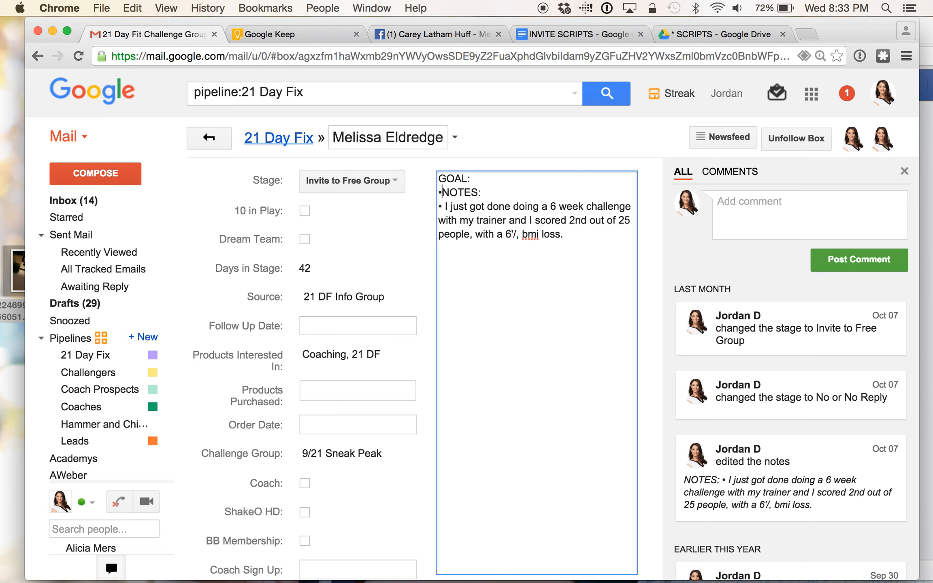
{"action": "key", "text": "Return"}
{"action": "key", "text": "Return"}
{"action": "key", "text": "Return"}
{"action": "key", "text": "Return"}
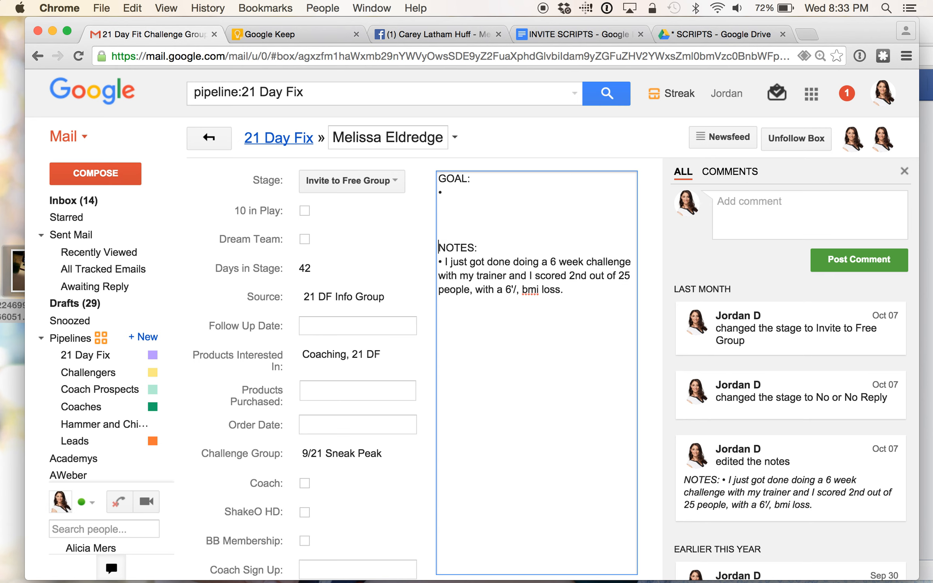
{"action": "key", "text": "Up"}
{"action": "key", "text": "Up"}
{"action": "key", "text": "Up"}
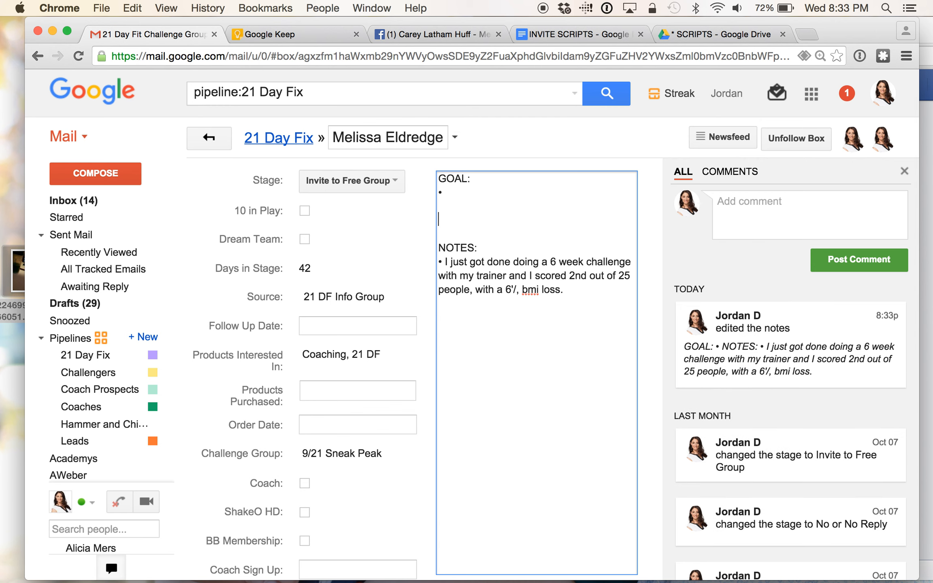
{"action": "type", "text": "STRUGGLE:"}
{"action": "key", "text": "Return"}
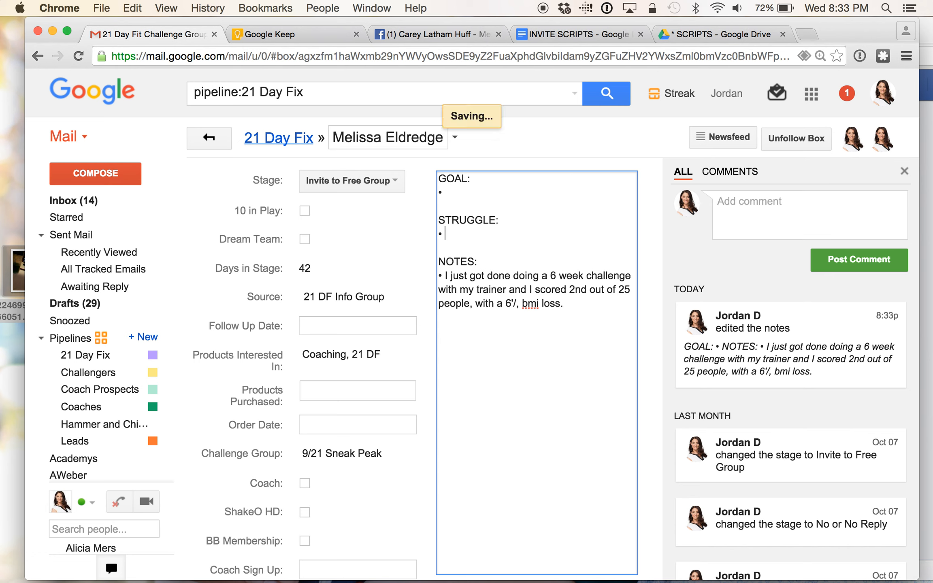
{"action": "key", "text": "Return"}
{"action": "key", "text": "Return"}
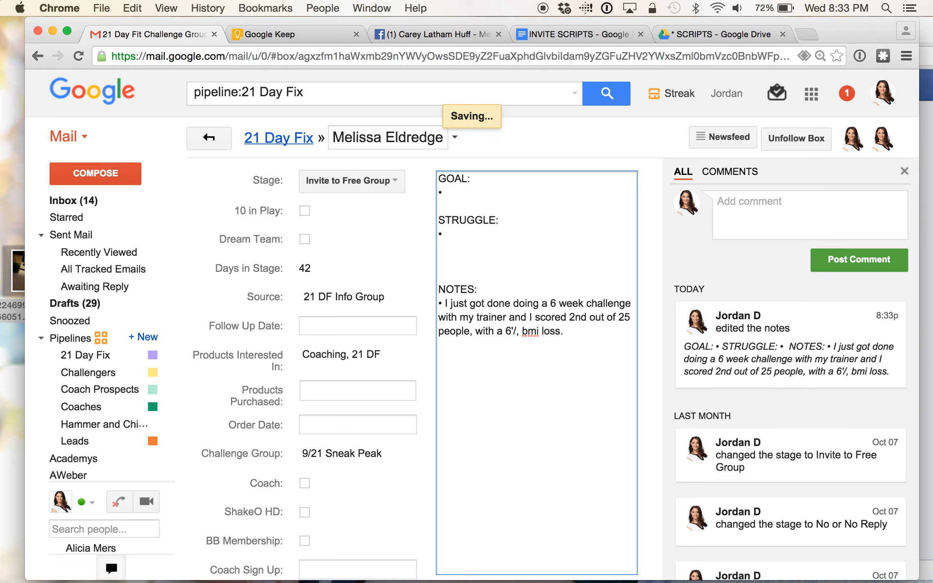
{"action": "key", "text": "BackSpace"}
{"action": "key", "text": "BackSpace"}
- Start a FAMILY: heading on a new line below NOTES:
{"action": "left_click", "coordinate": [507, 261]}
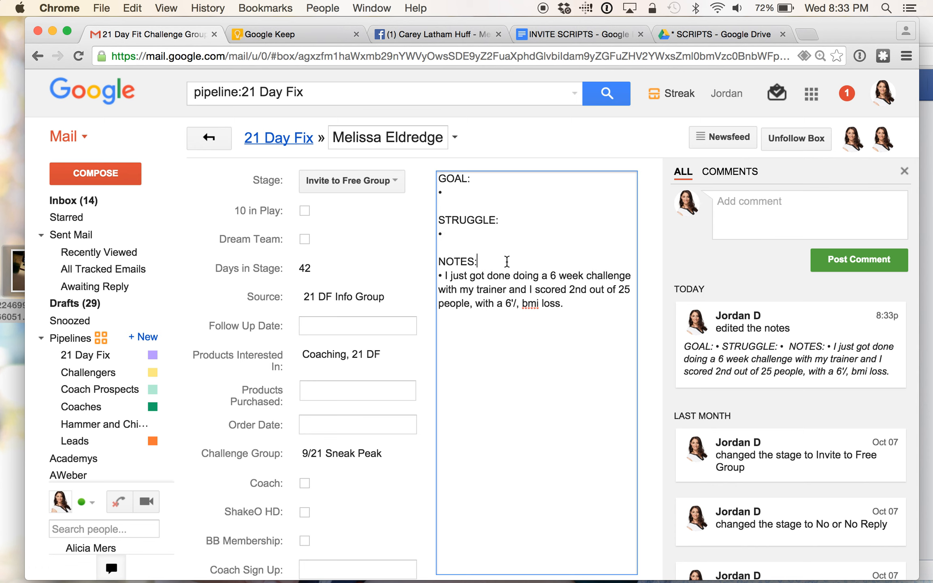
{"action": "key", "text": "Return"}
{"action": "key", "text": "Return"}
{"action": "key", "text": "Return"}
{"action": "key", "text": "Up"}
{"action": "key", "text": "Up"}
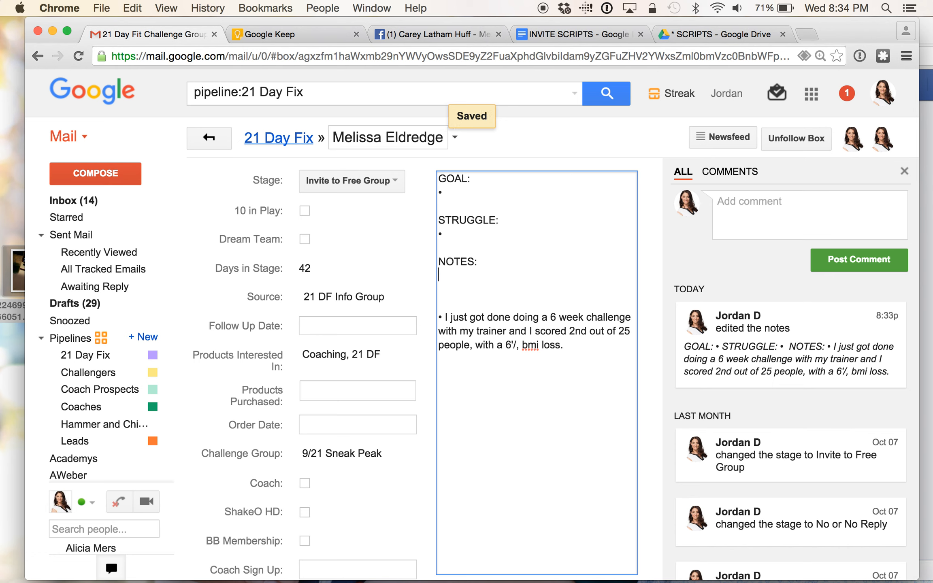
{"action": "type", "text": "FAMILY"}
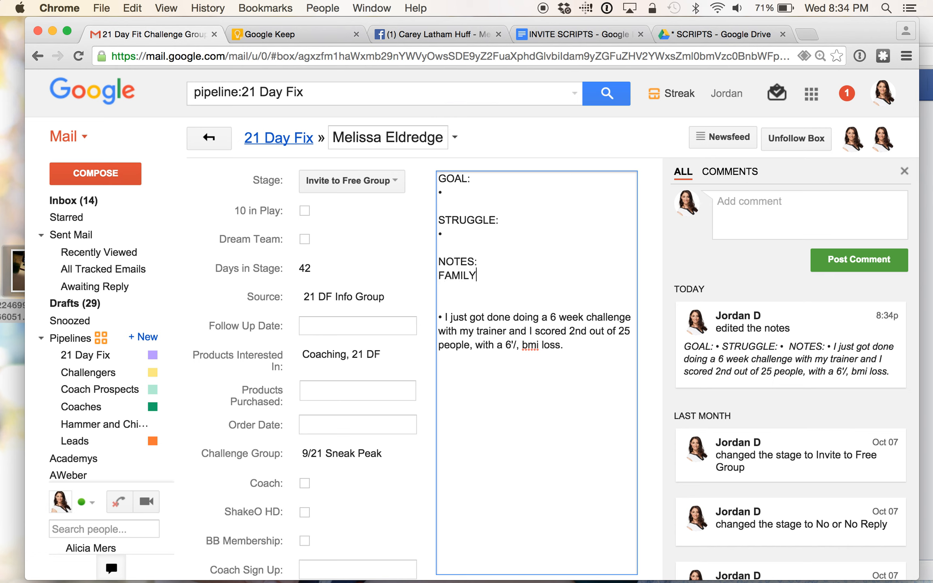
{"action": "type", "text": ":"}
- Add OCCUPATION: and RECREATION: headings on new lines under FAMILY:
{"action": "left_click_drag", "start_coordinate": [481, 261], "coordinate": [419, 263]}
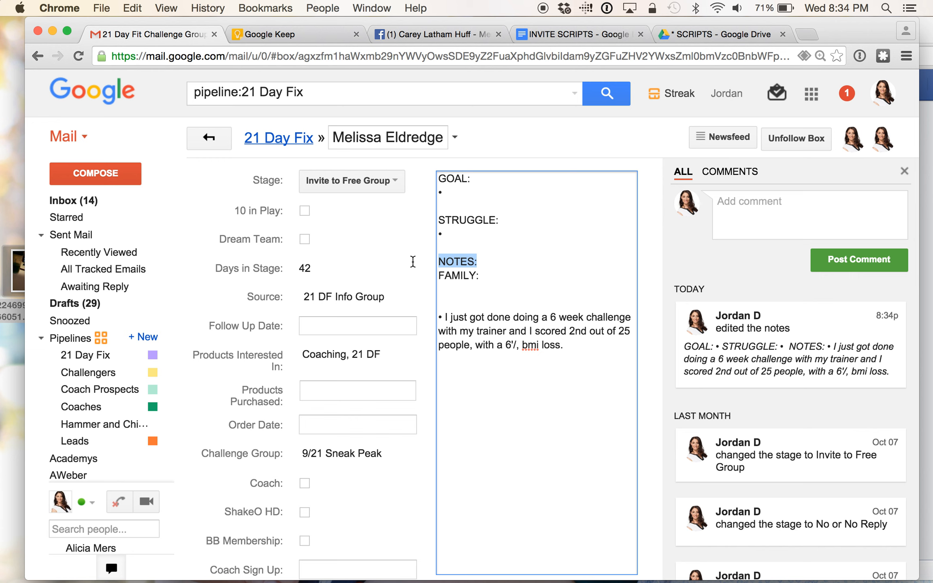
{"action": "left_click", "coordinate": [512, 272]}
{"action": "key", "text": "Return"}
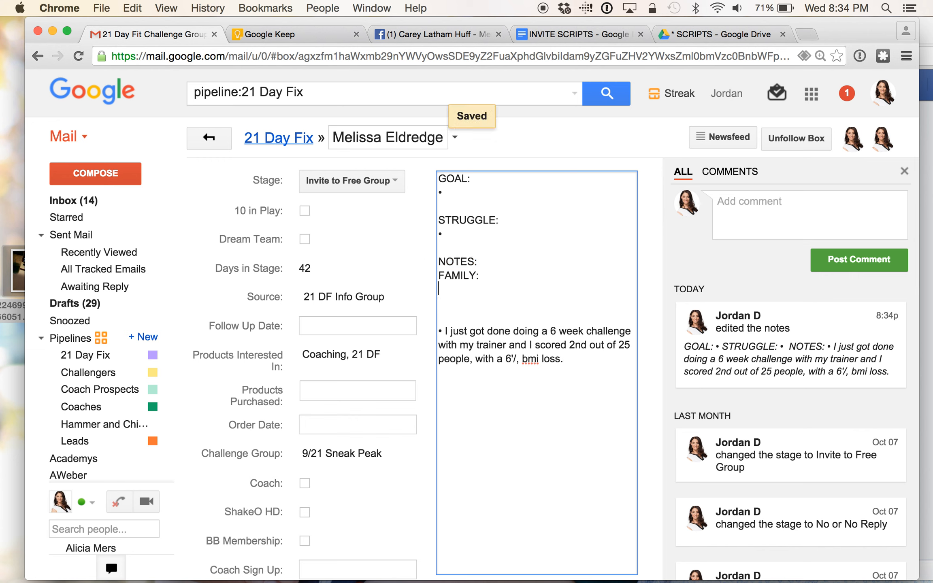
{"action": "key", "text": "Return"}
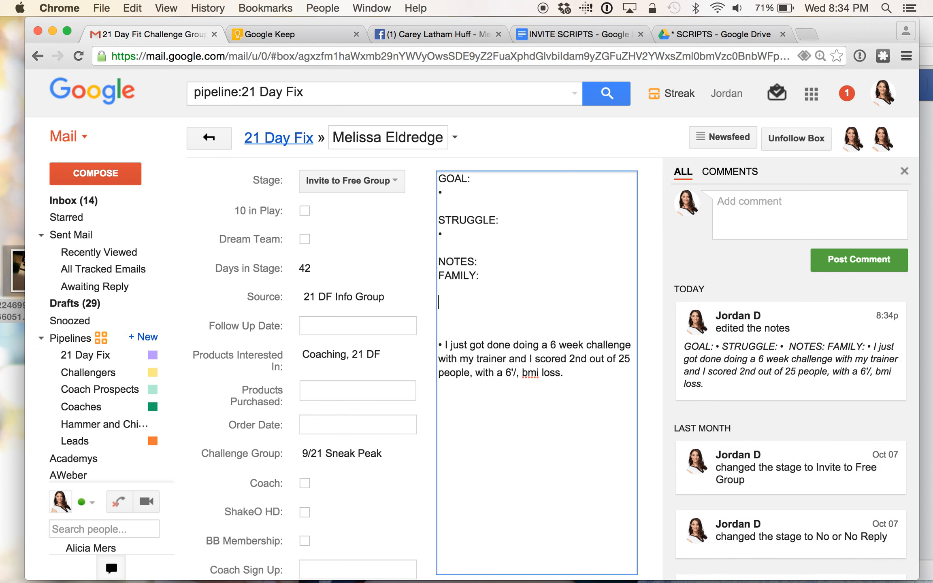
{"action": "type", "text": "RECREATION:"}
{"action": "key", "text": "Return"}
{"action": "type", "text": "OCC"}
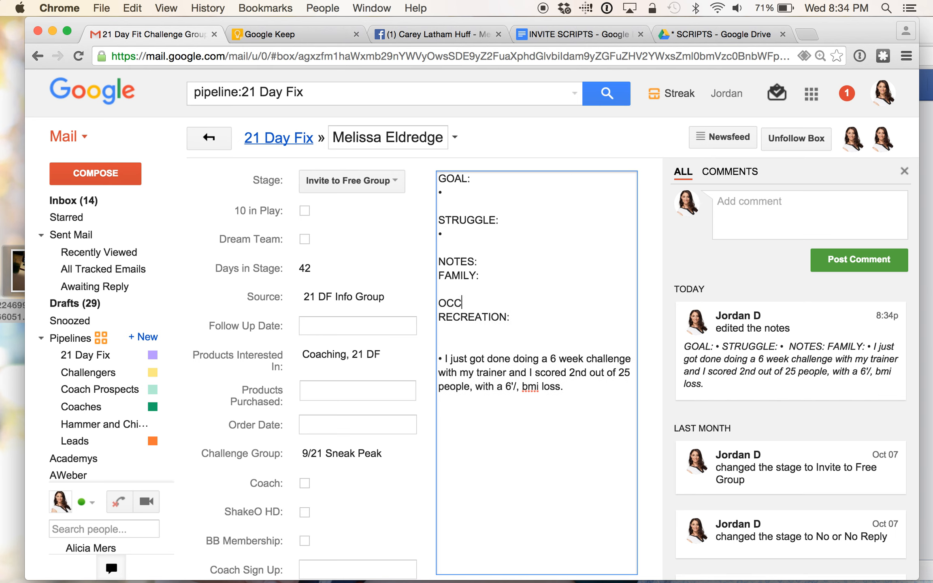
{"action": "type", "text": "UPATION:"}
{"action": "key", "text": "Return"}
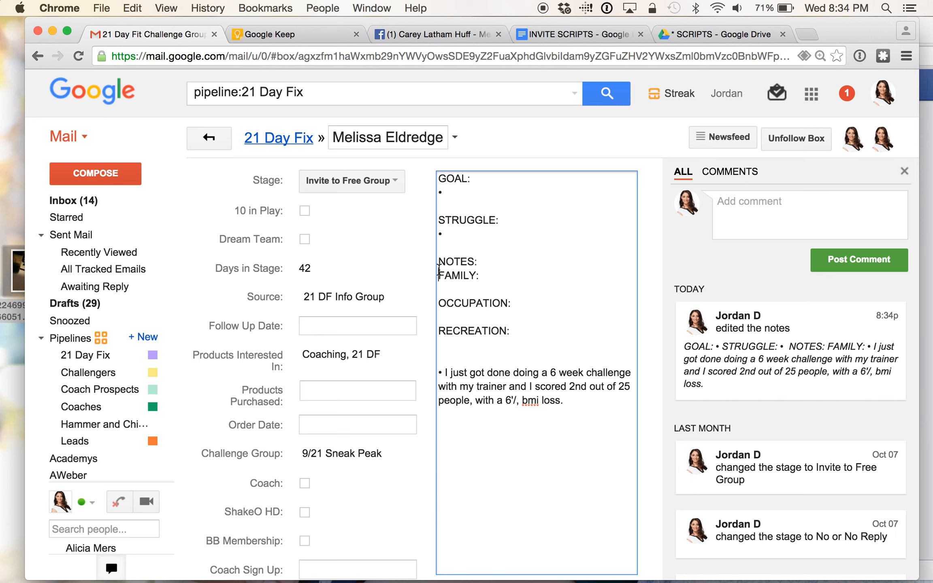
- Move the NOTES heading below RECREATION, directly above the existing bullet, then select the contact's name
{"action": "left_click_drag", "start_coordinate": [439, 271], "coordinate": [438, 261]}
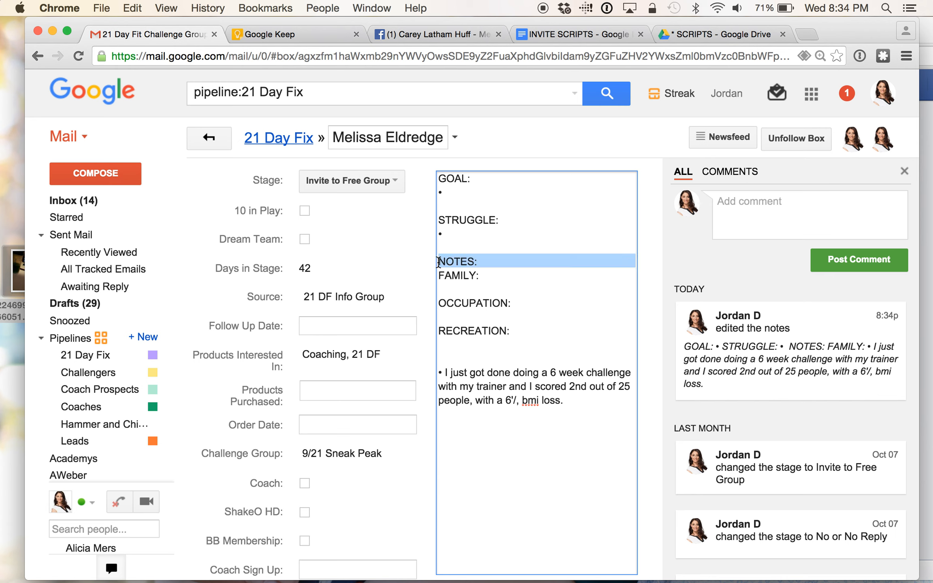
{"action": "key", "text": "cmd+x"}
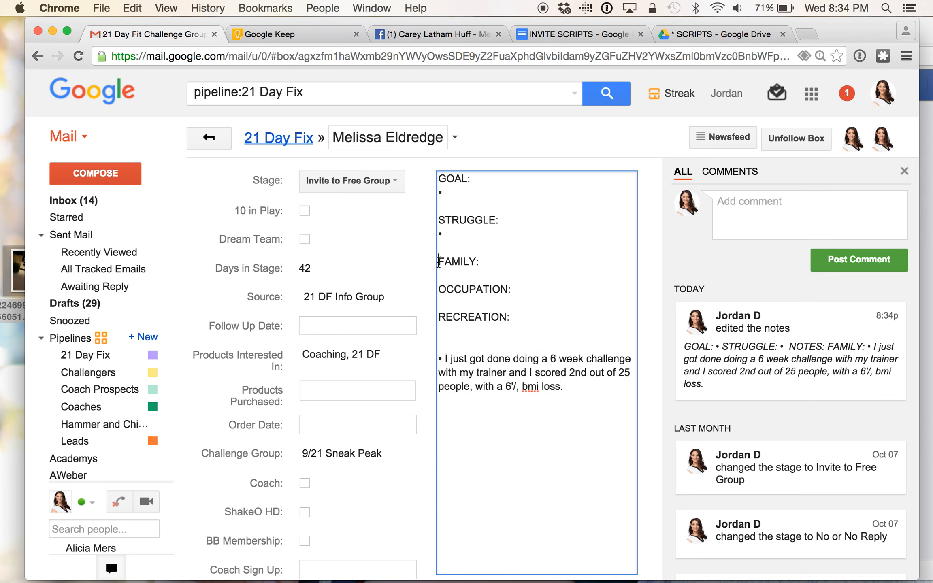
{"action": "left_click", "coordinate": [449, 349]}
{"action": "key", "text": "cmd+v"}
{"action": "key", "text": "BackSpace"}
{"action": "key", "text": "BackSpace"}
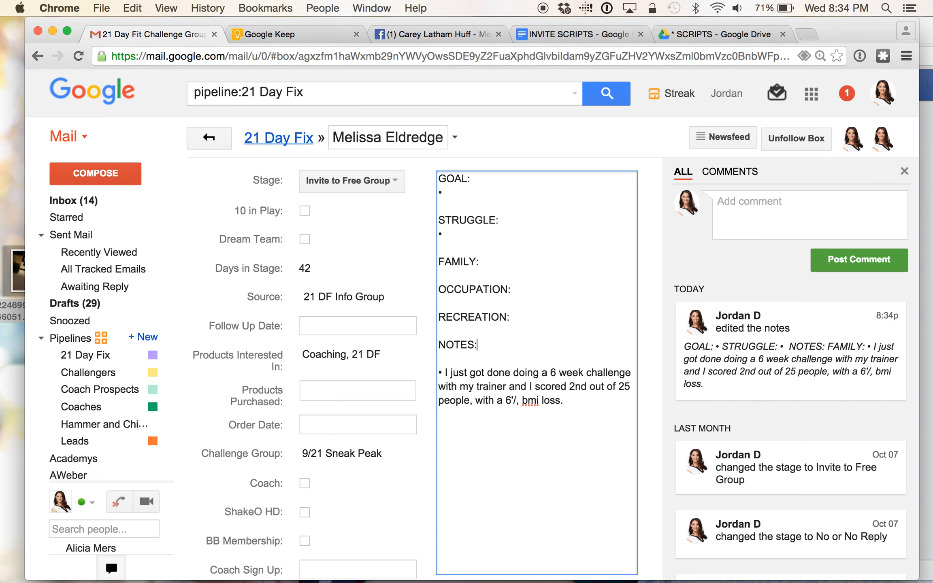
{"action": "key", "text": "Down"}
{"action": "key", "text": "BackSpace"}
{"action": "left_click", "coordinate": [401, 139]}
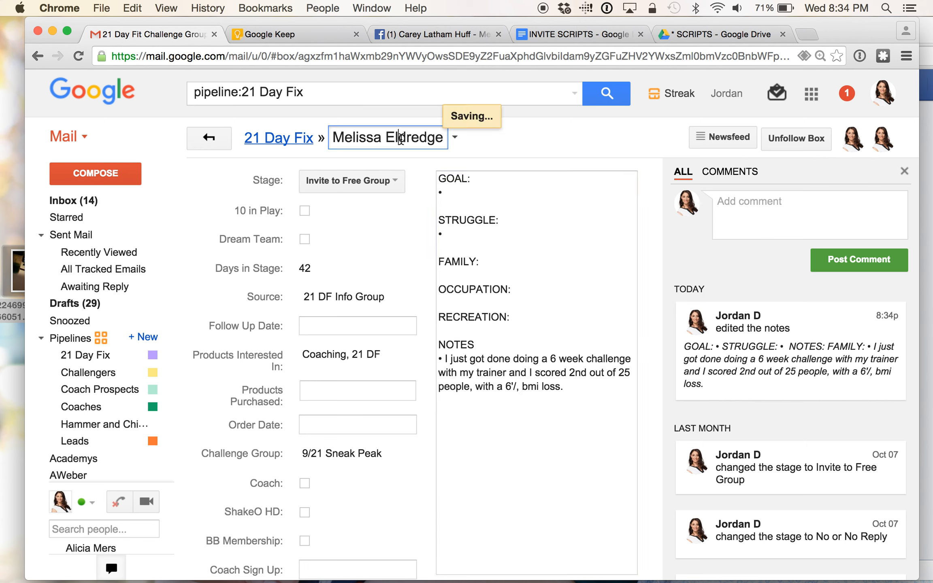
{"action": "triple_click", "coordinate": [401, 139]}
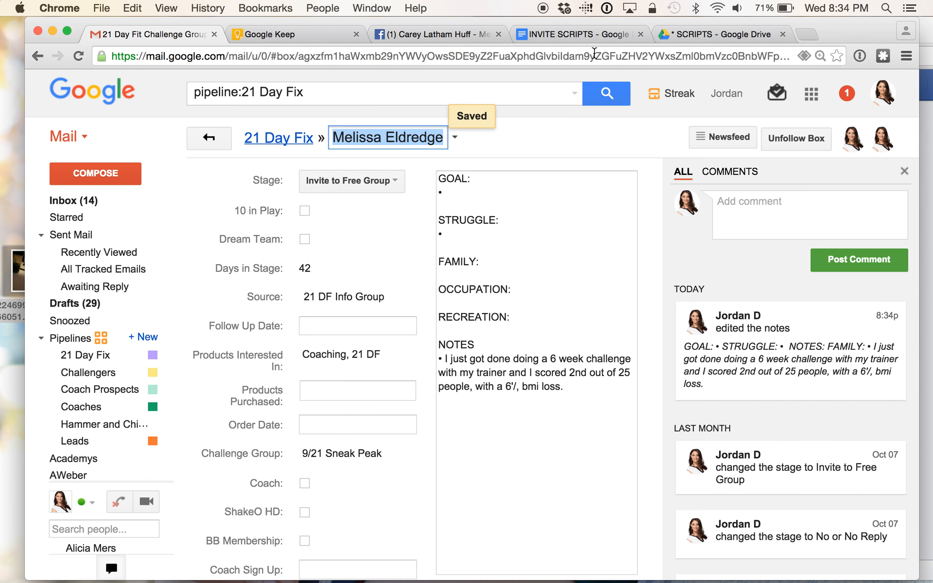
- Search Facebook Messenger for the contact's name and open her conversation
{"action": "left_click", "coordinate": [406, 34]}
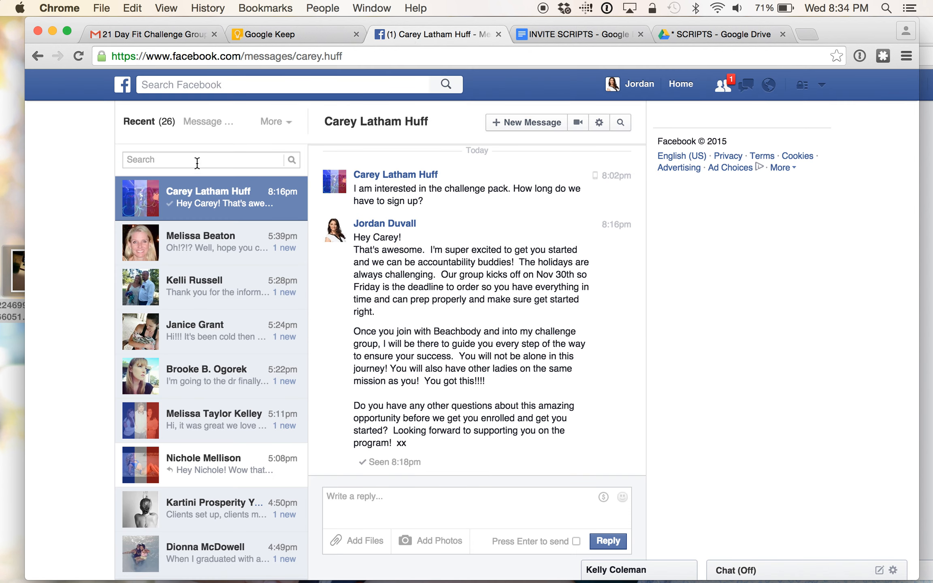
{"action": "left_click", "coordinate": [288, 216]}
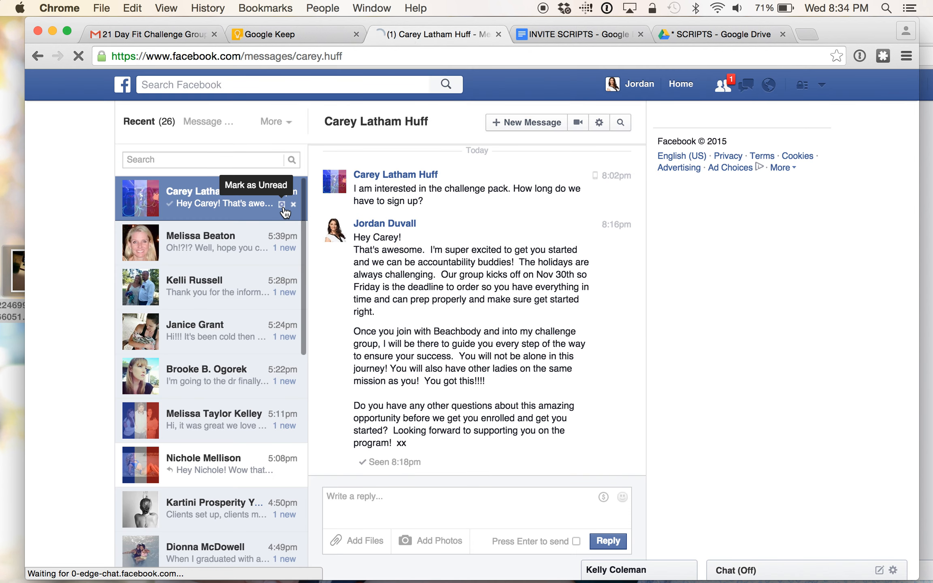
{"action": "left_click", "coordinate": [217, 163]}
{"action": "key", "text": "super+v"}
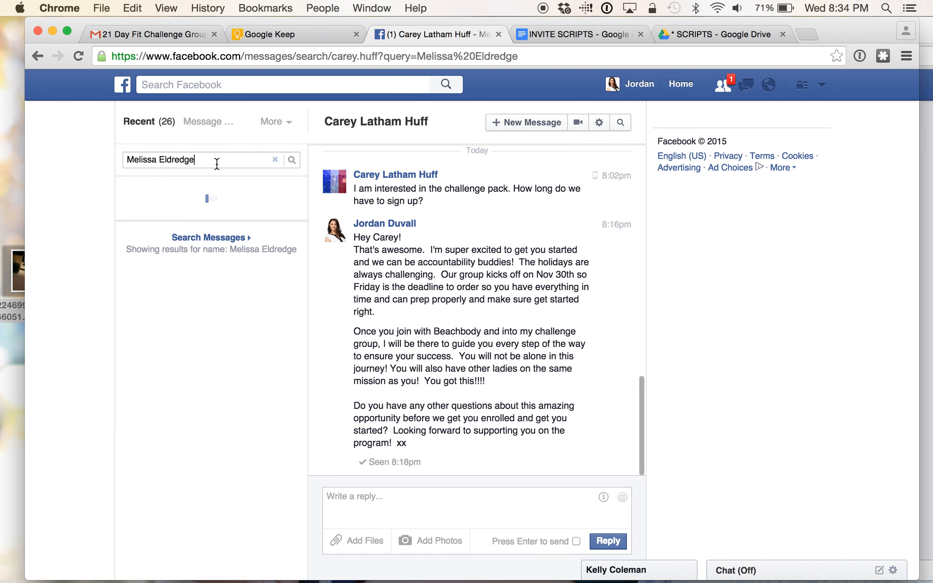
{"action": "left_click", "coordinate": [245, 206]}
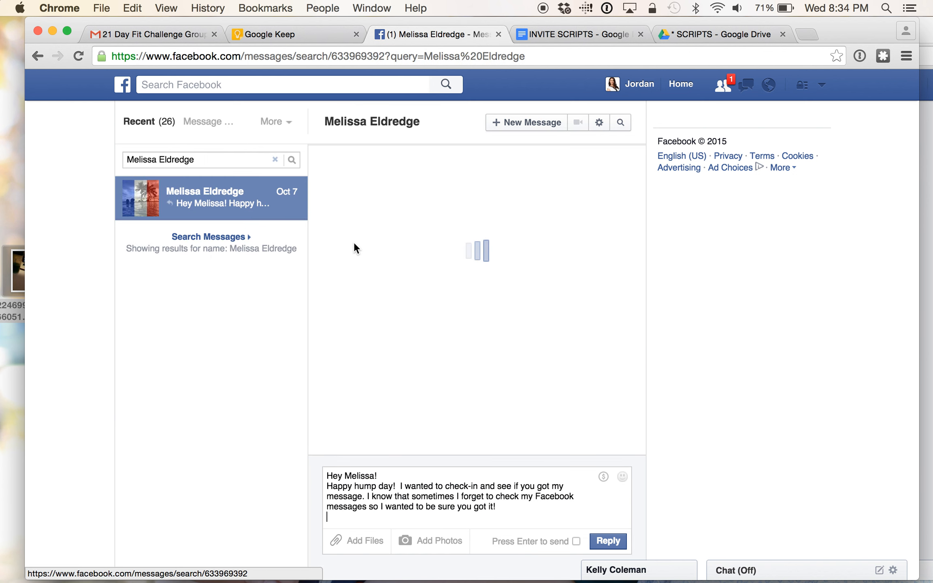
- Scroll through the chat history to reach her August 5 reply
{"action": "scroll", "coordinate": [463, 338], "scroll_direction": "up", "scroll_amount": 10}
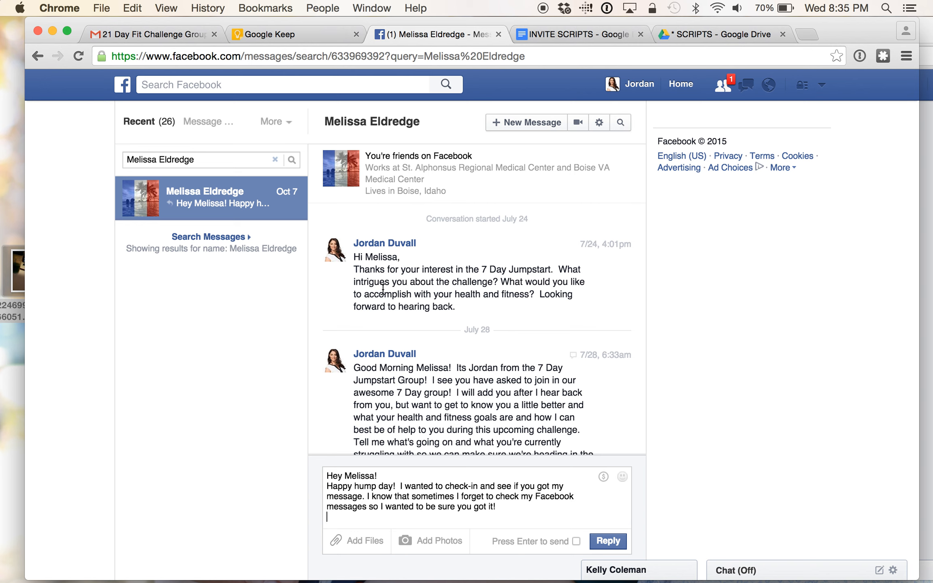
{"action": "scroll", "coordinate": [382, 288], "scroll_direction": "down", "scroll_amount": 1}
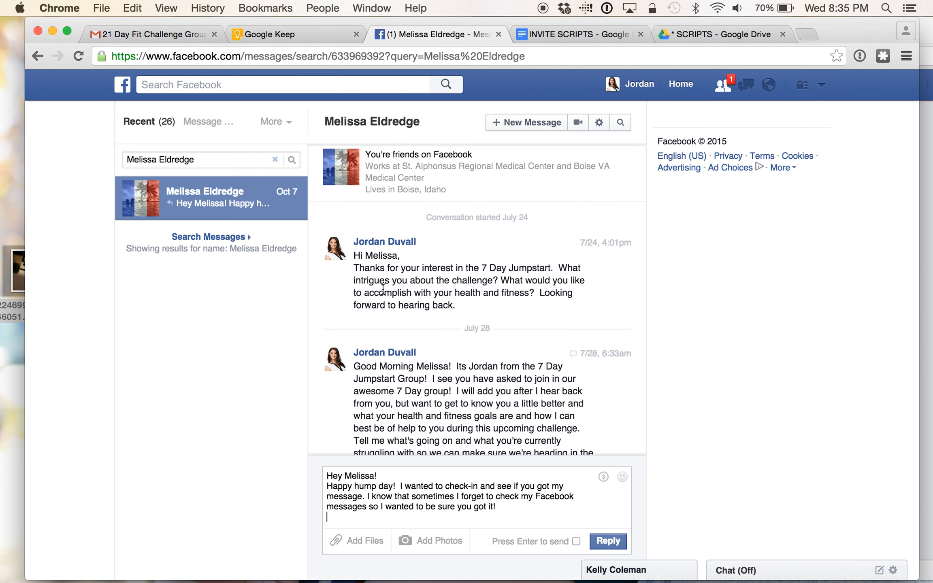
{"action": "scroll", "coordinate": [383, 289], "scroll_direction": "down", "scroll_amount": 2}
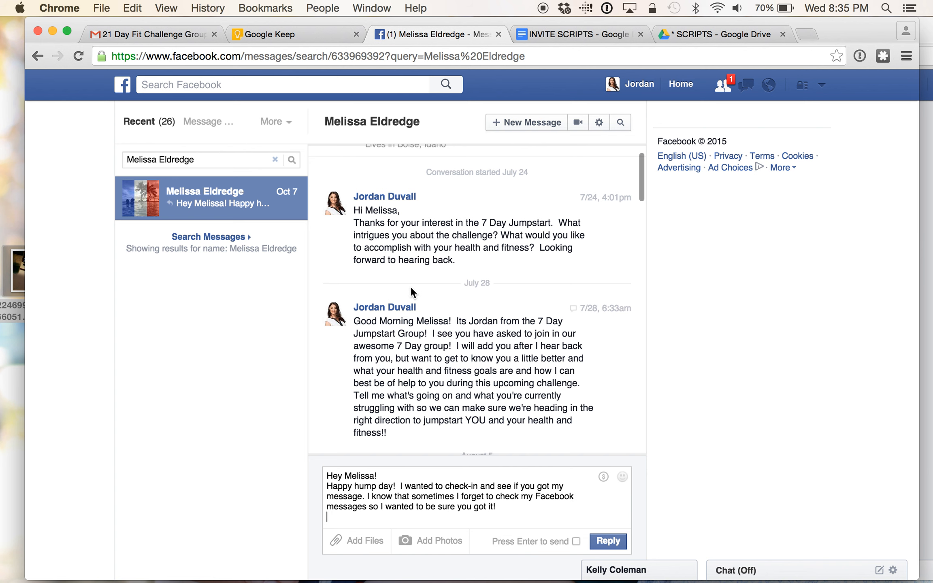
{"action": "scroll", "coordinate": [458, 260], "scroll_direction": "down", "scroll_amount": 4}
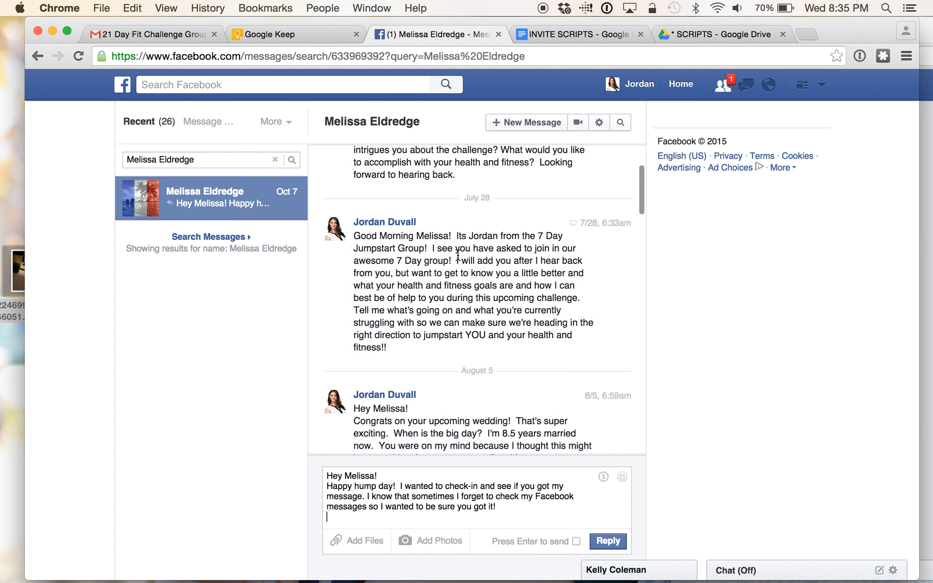
{"action": "scroll", "coordinate": [465, 291], "scroll_direction": "up", "scroll_amount": 4}
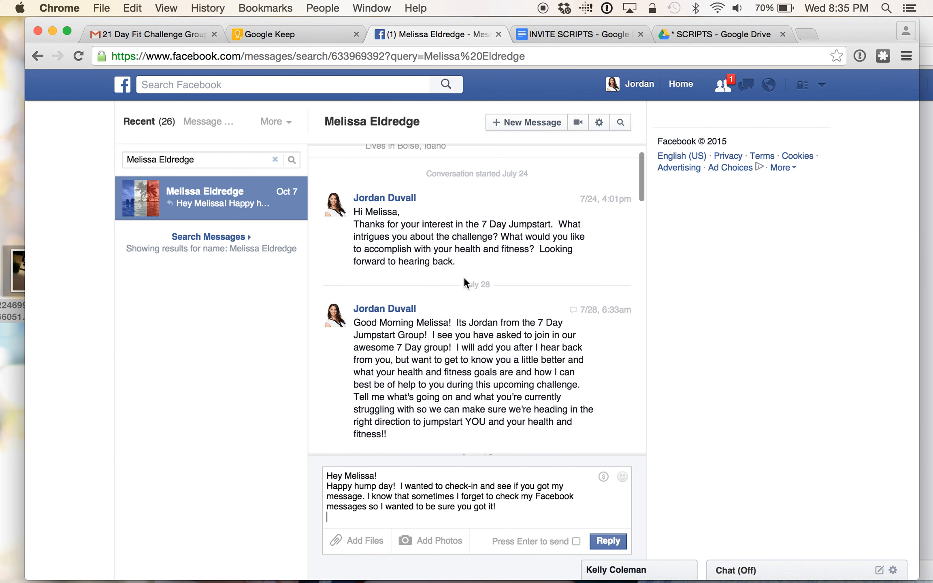
{"action": "scroll", "coordinate": [465, 283], "scroll_direction": "down", "scroll_amount": 4}
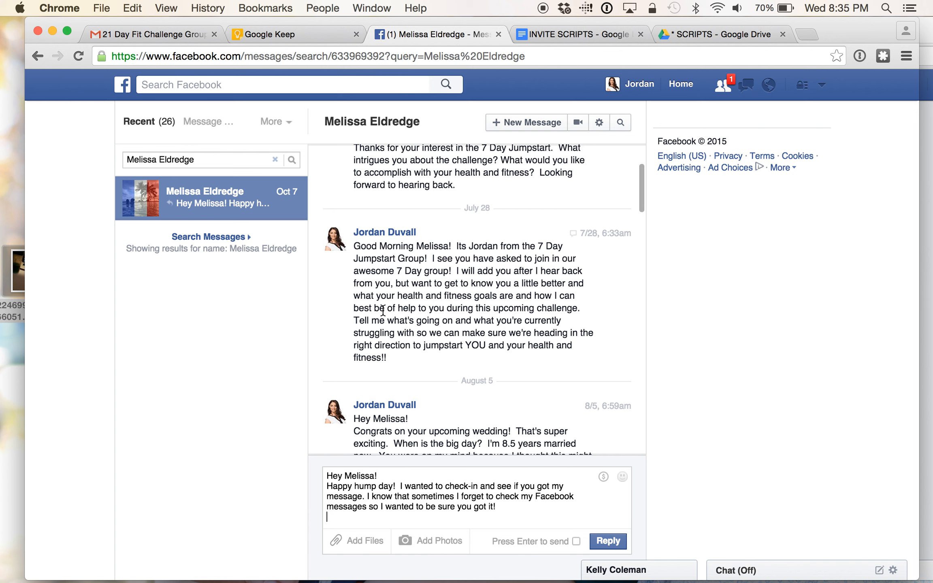
{"action": "scroll", "coordinate": [425, 301], "scroll_direction": "down", "scroll_amount": 5}
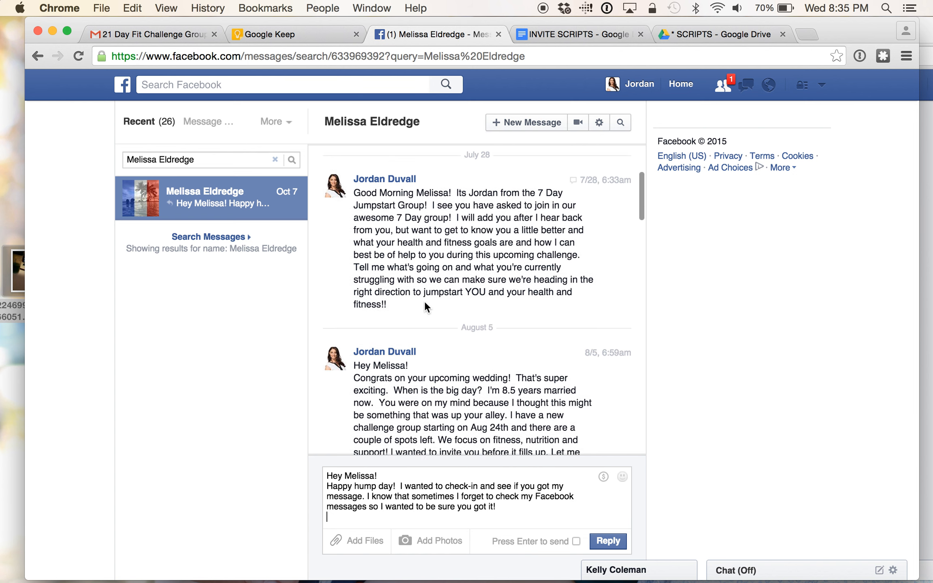
{"action": "scroll", "coordinate": [426, 302], "scroll_direction": "up", "scroll_amount": 5}
{"action": "scroll", "coordinate": [425, 302], "scroll_direction": "up", "scroll_amount": 1}
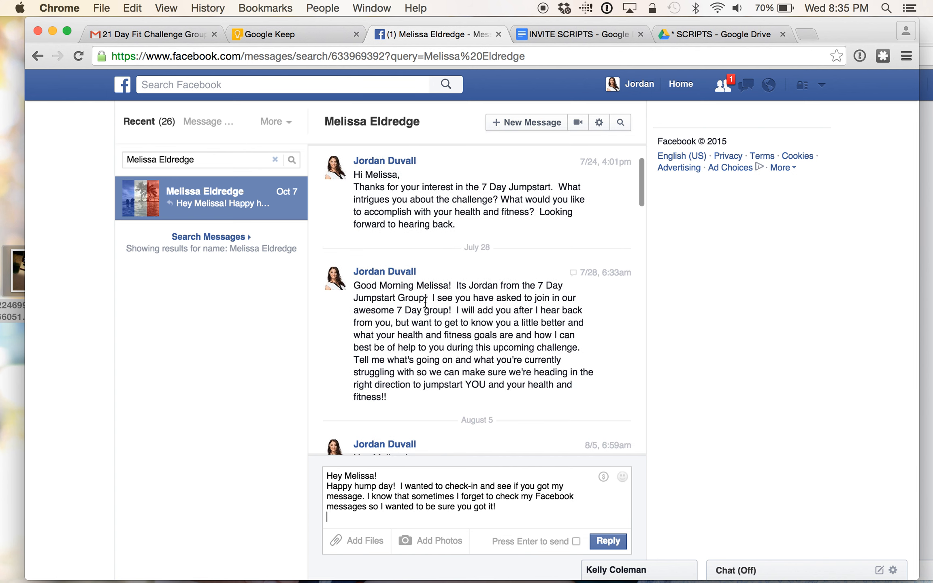
{"action": "scroll", "coordinate": [425, 302], "scroll_direction": "down", "scroll_amount": 6}
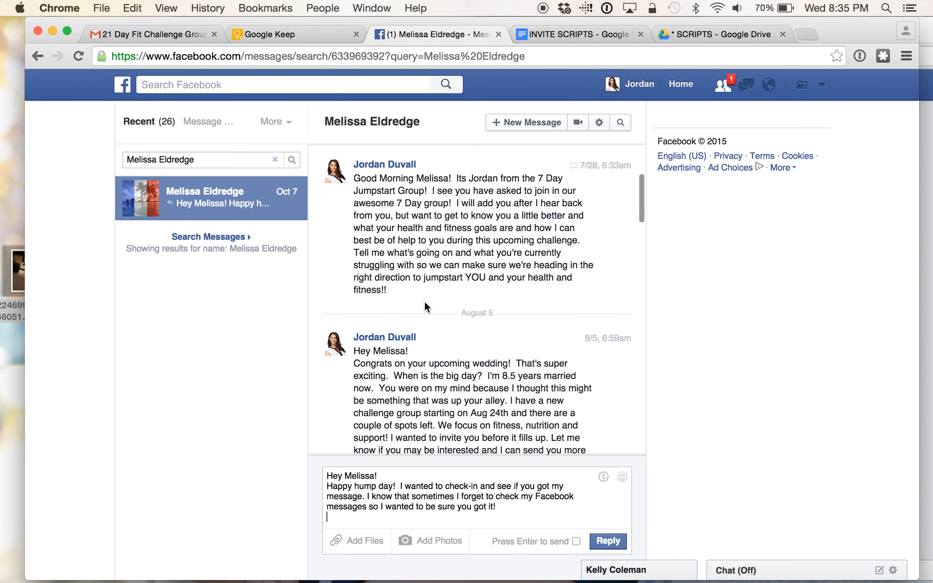
{"action": "scroll", "coordinate": [424, 301], "scroll_direction": "down", "scroll_amount": 3}
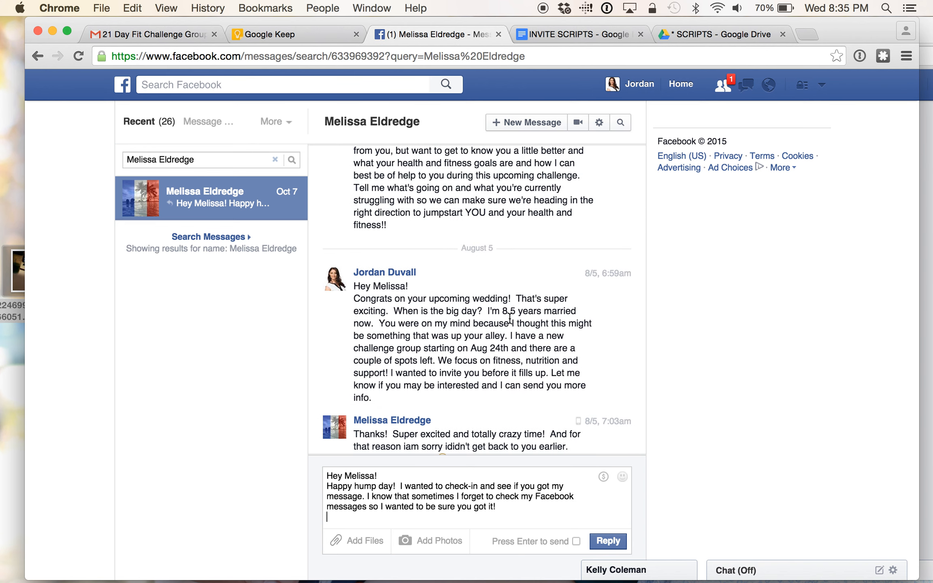
- Change the Streak box's Source from 21 DF Info Group to Free Group
{"action": "left_click", "coordinate": [154, 32]}
{"action": "left_click_drag", "start_coordinate": [413, 38], "coordinate": [305, 25]}
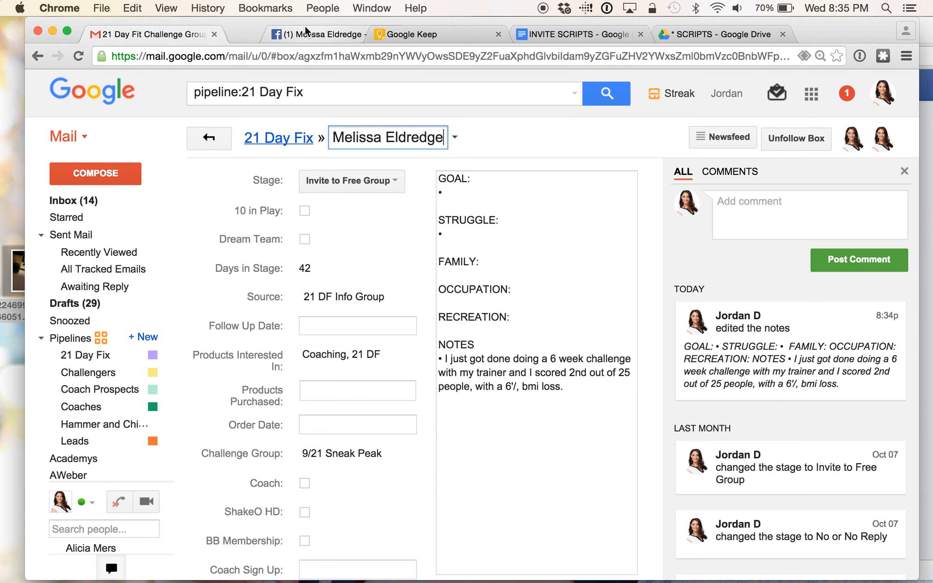
{"action": "left_click", "coordinate": [190, 33]}
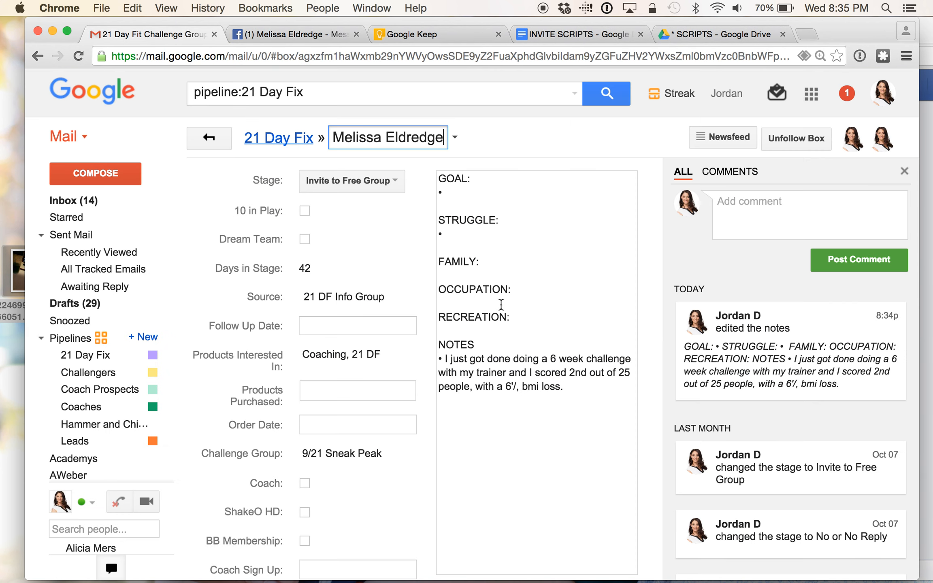
{"action": "left_click", "coordinate": [400, 300]}
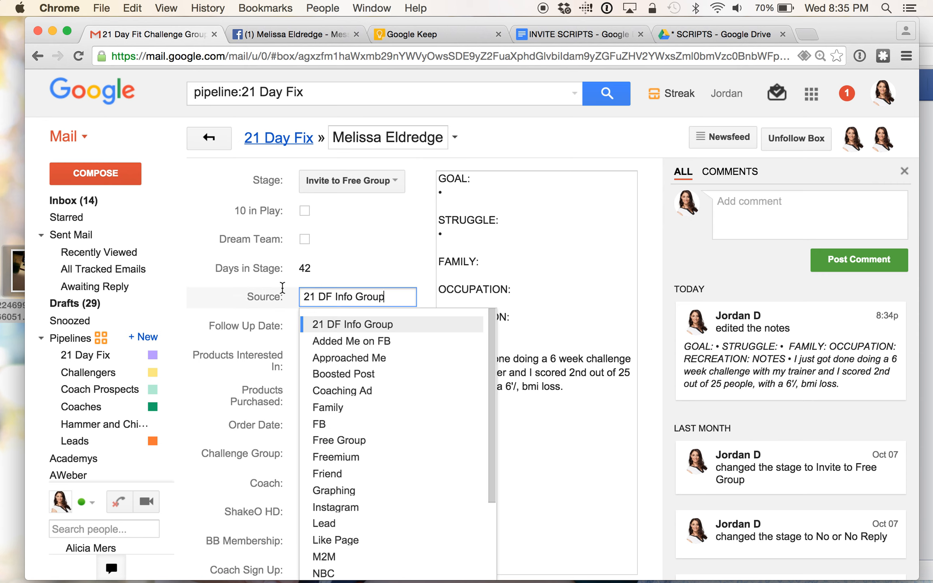
{"action": "left_click", "coordinate": [271, 286]}
{"action": "key", "text": "super+a"}
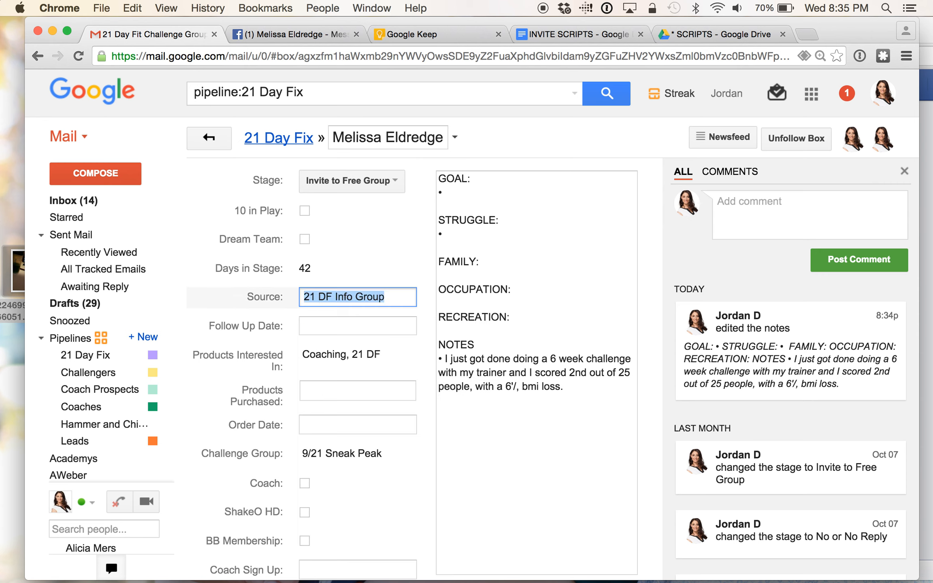
{"action": "key", "text": "BackSpace"}
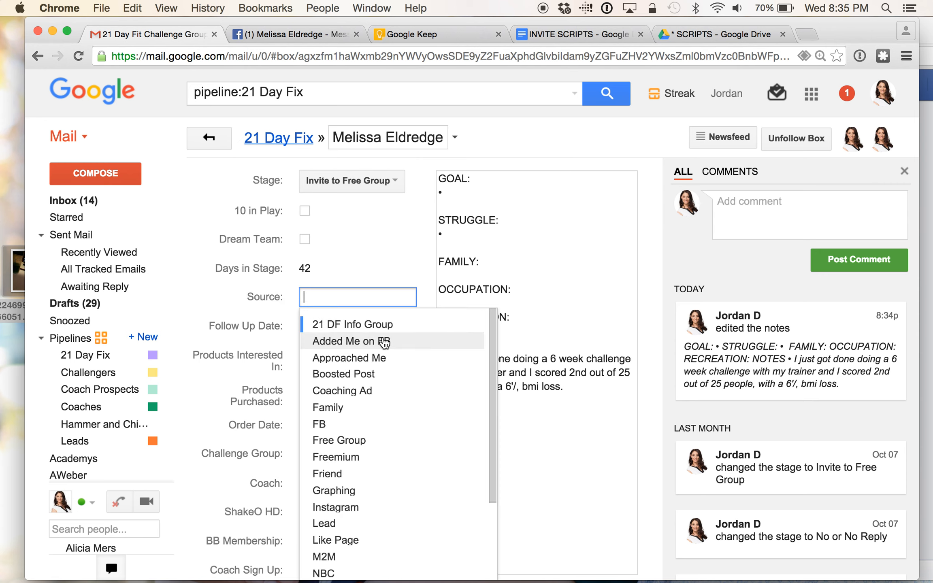
{"action": "scroll", "coordinate": [383, 344], "scroll_direction": "down", "scroll_amount": 3}
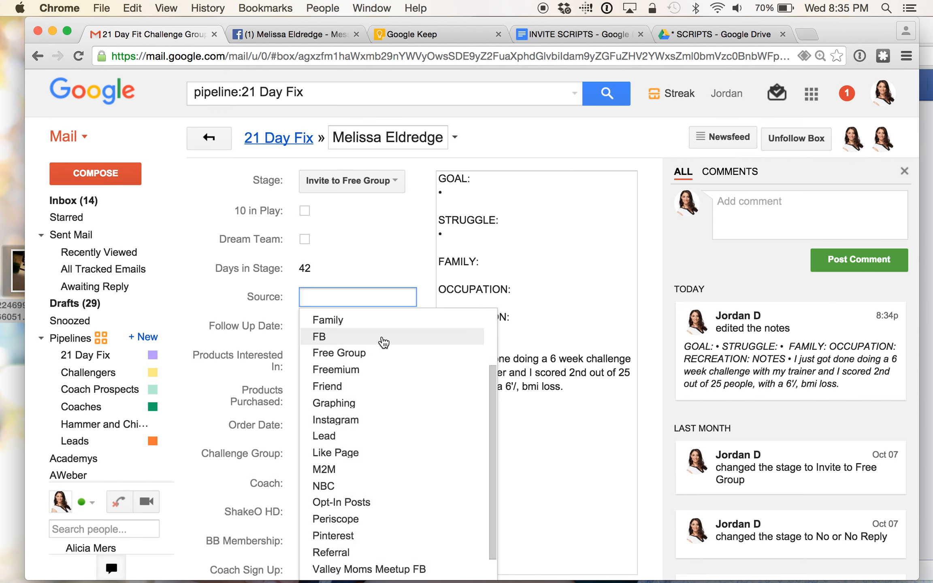
{"action": "left_click", "coordinate": [381, 342]}
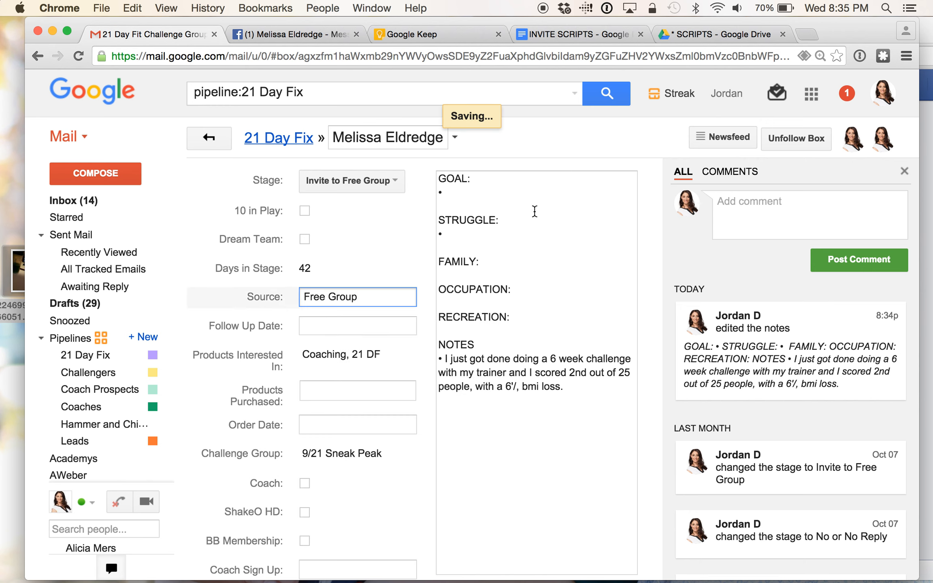
- Add a '• Married' bullet under the FAMILY heading in the notes
{"action": "left_click", "coordinate": [580, 243]}
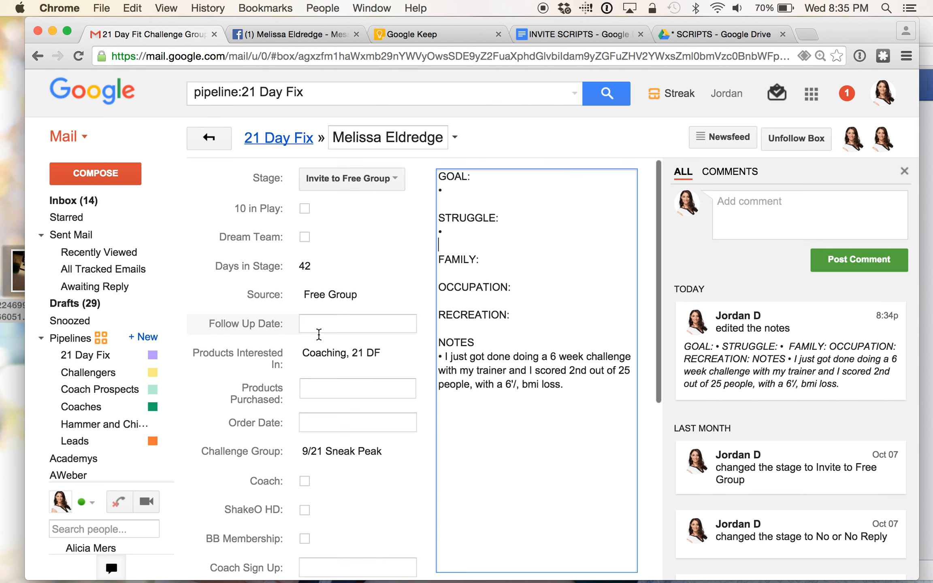
{"action": "scroll", "coordinate": [318, 330], "scroll_direction": "down", "scroll_amount": 3}
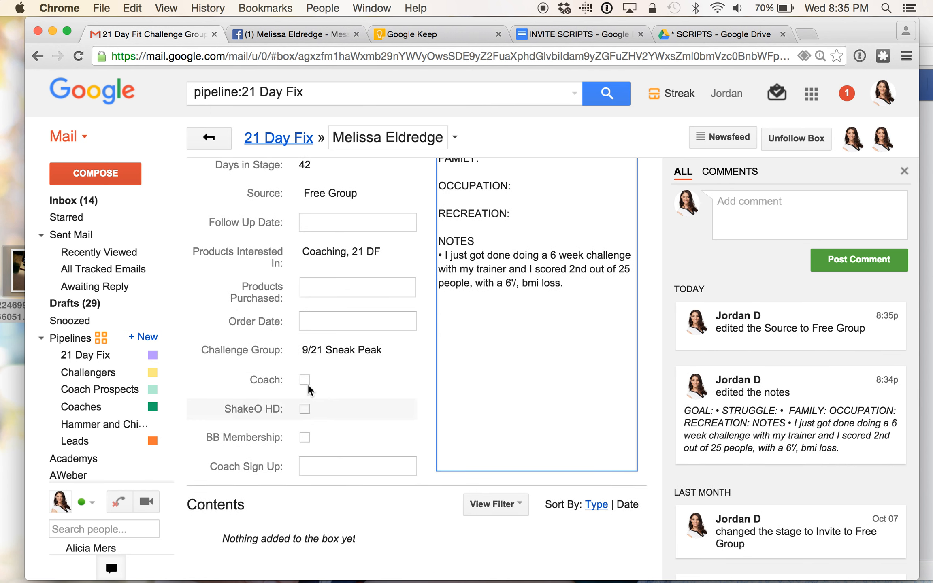
{"action": "scroll", "coordinate": [357, 443], "scroll_direction": "up", "scroll_amount": 3}
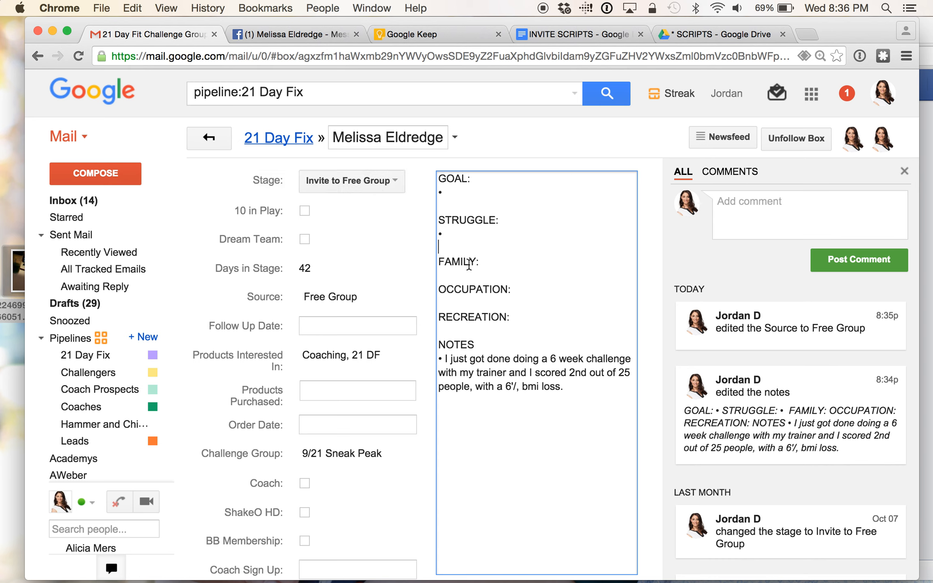
{"action": "left_click", "coordinate": [453, 273]}
{"action": "type", "text": "• Married"}
{"action": "key", "text": "Return"}
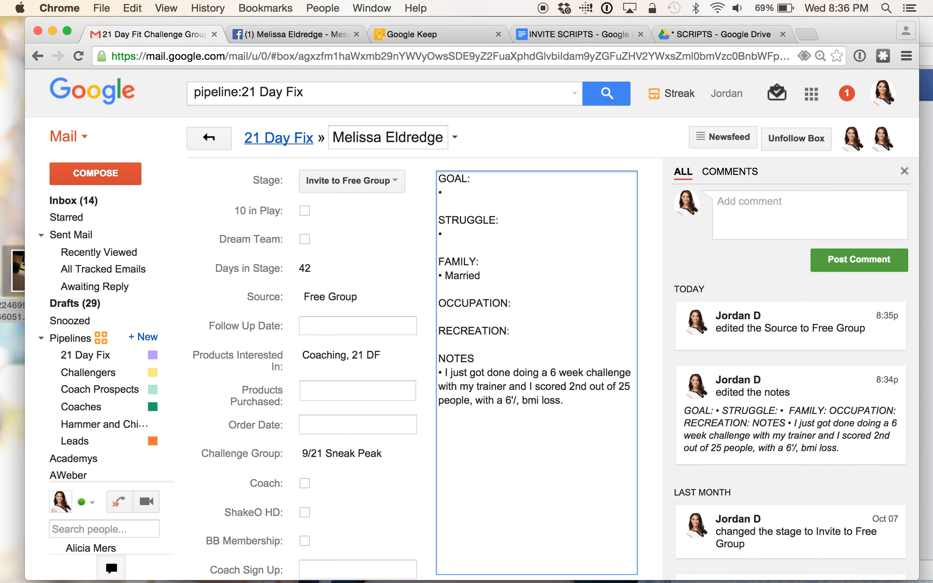
- Highlight her Messenger sentence about the 6 week challenge (2nd of 25), then return to Streak
{"action": "left_click", "coordinate": [299, 34]}
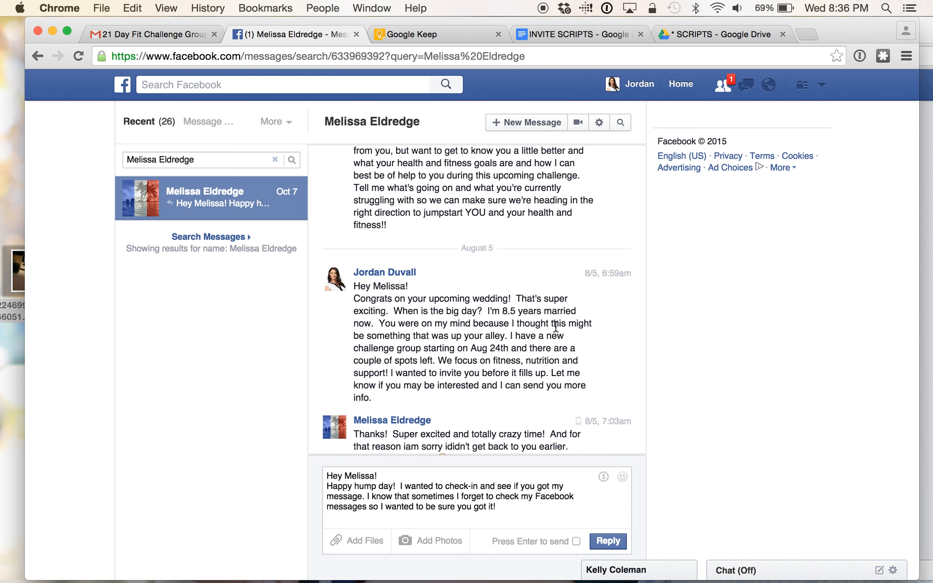
{"action": "scroll", "coordinate": [552, 309], "scroll_direction": "down", "scroll_amount": 5}
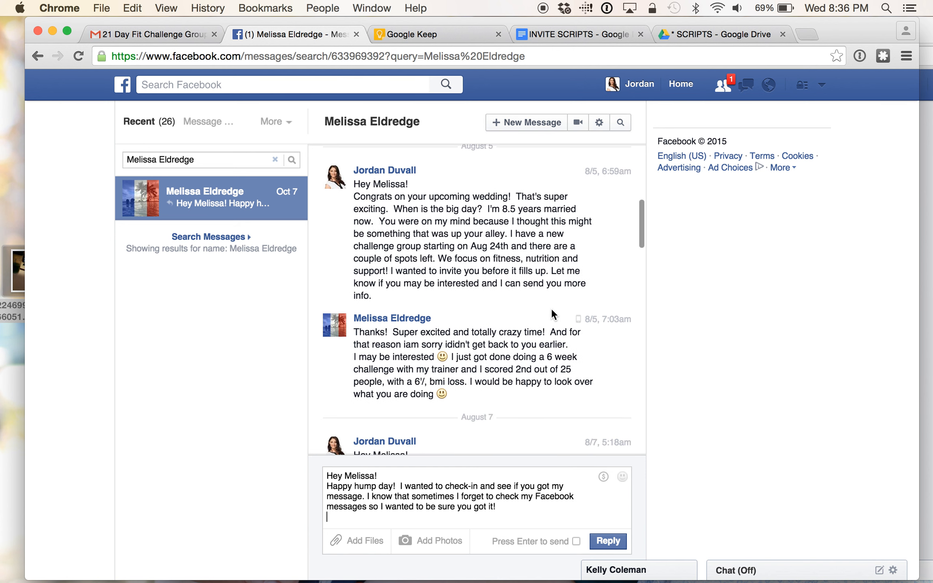
{"action": "scroll", "coordinate": [552, 310], "scroll_direction": "up", "scroll_amount": 1}
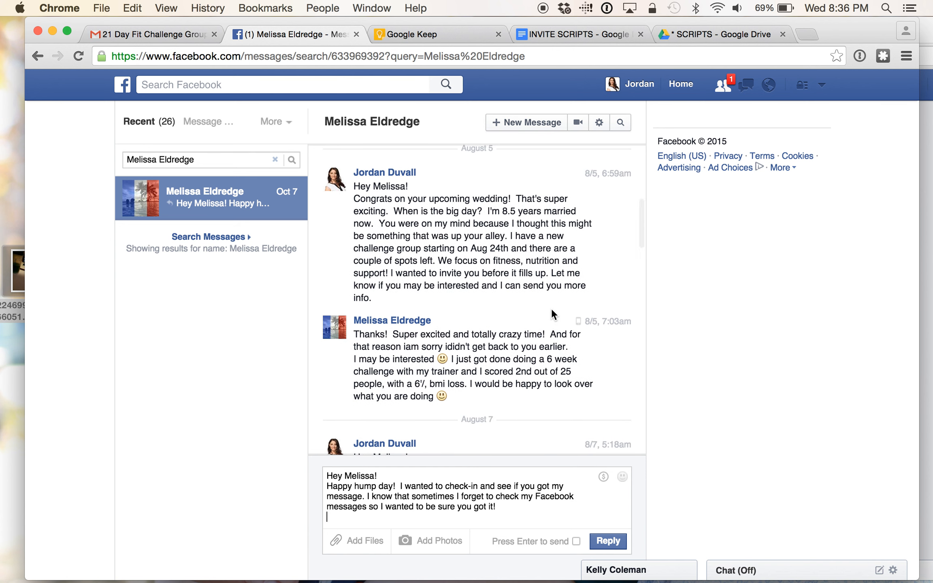
{"action": "scroll", "coordinate": [552, 308], "scroll_direction": "down", "scroll_amount": 3}
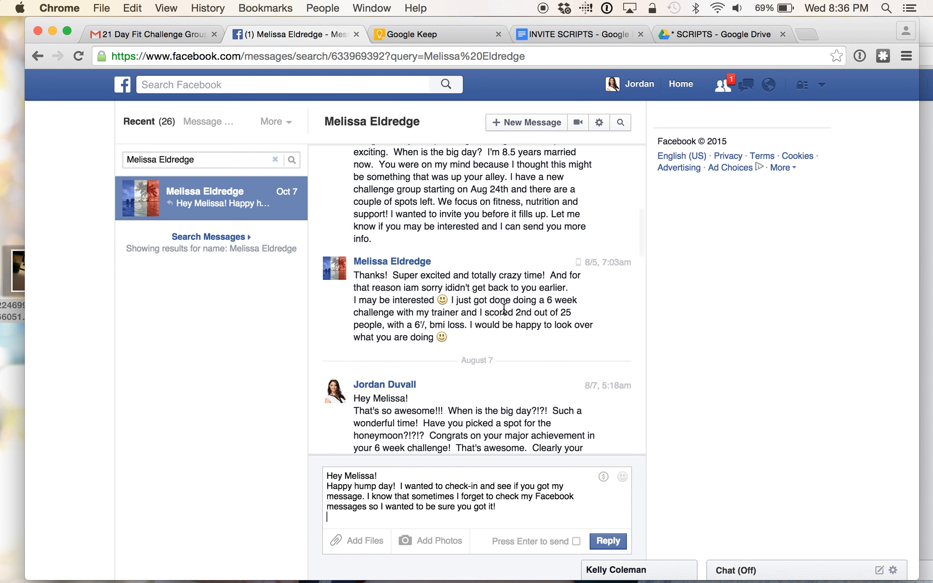
{"action": "left_click_drag", "start_coordinate": [453, 301], "coordinate": [467, 321]}
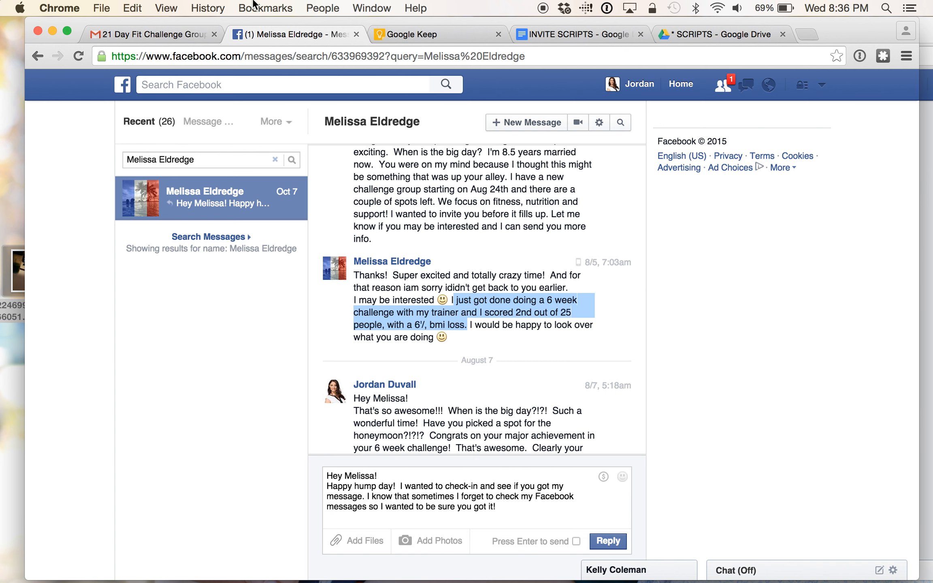
{"action": "left_click", "coordinate": [162, 35]}
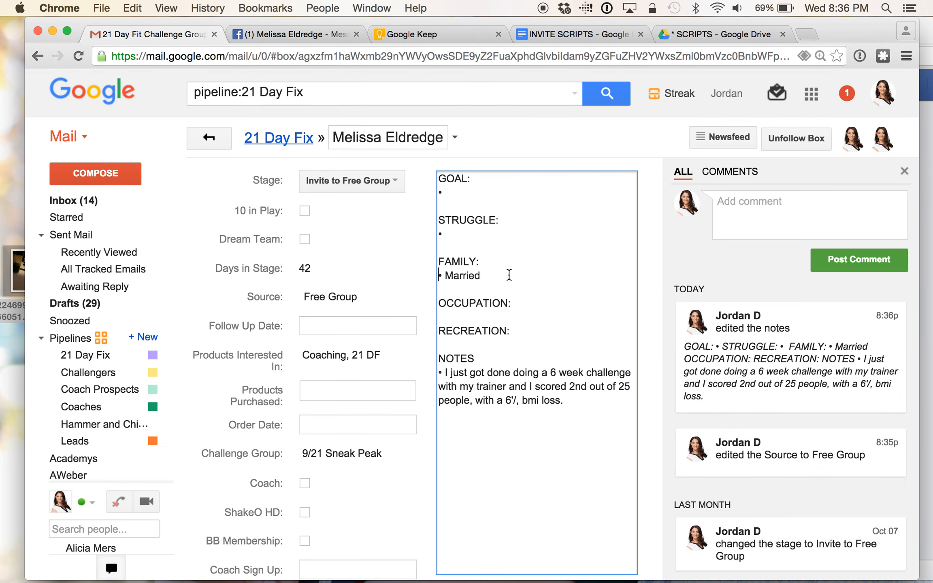
- Extend the FAMILY bullet to read 'Married wife in July 2015'
{"action": "key", "text": "BackSpace"}
{"action": "key", "text": "Return"}
{"action": "key", "text": "Down"}
{"action": "key", "text": "Left"}
{"action": "type", "text": "wife in July 2015"}
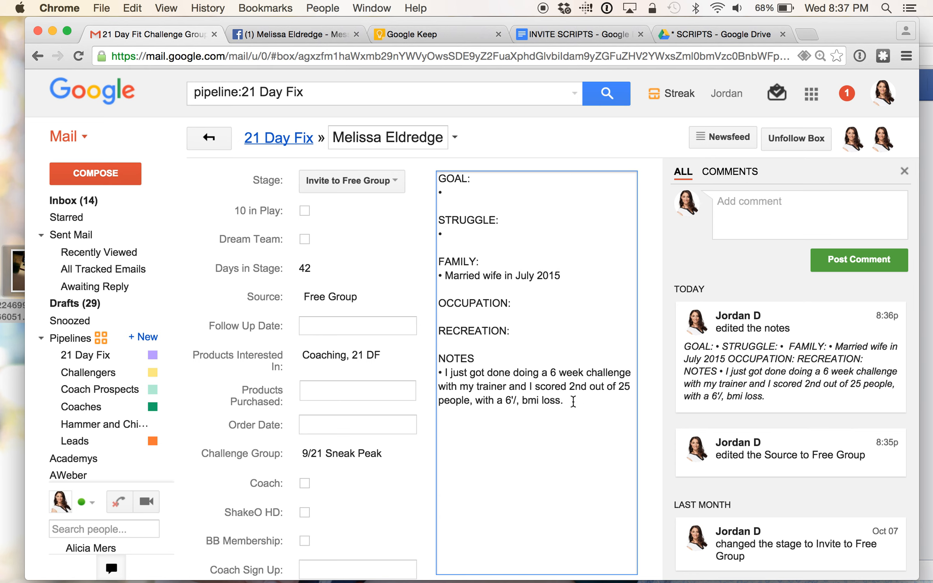
- Prefix the NOTES challenge bullet with 'August 2015 -', then return to the Messenger chat
{"action": "left_click", "coordinate": [275, 35]}
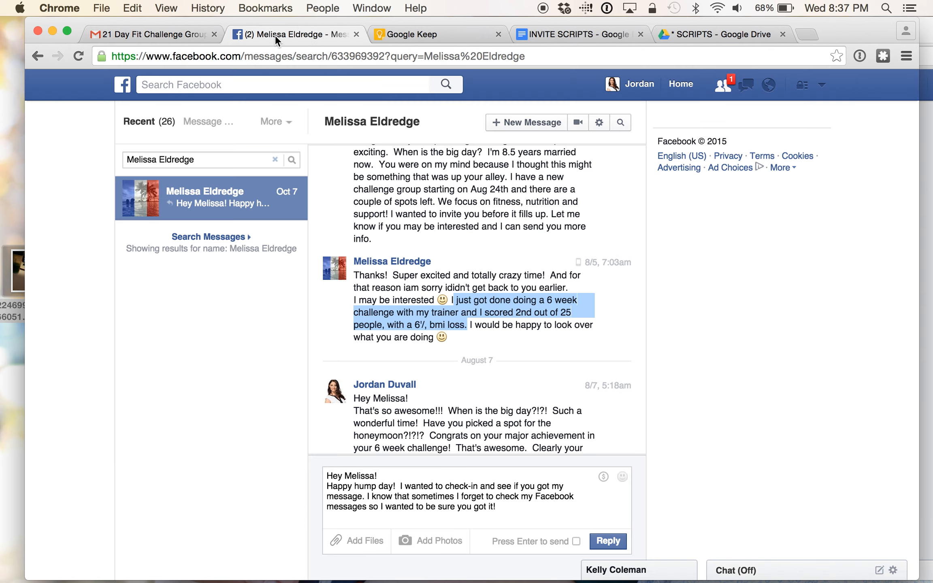
{"action": "left_click", "coordinate": [153, 34]}
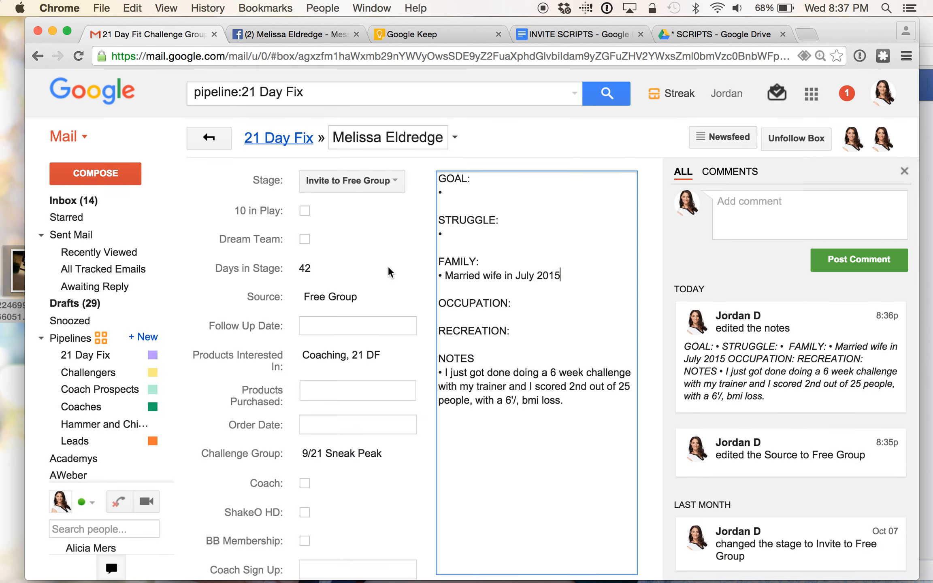
{"action": "left_click", "coordinate": [445, 373]}
{"action": "type", "text": "August"}
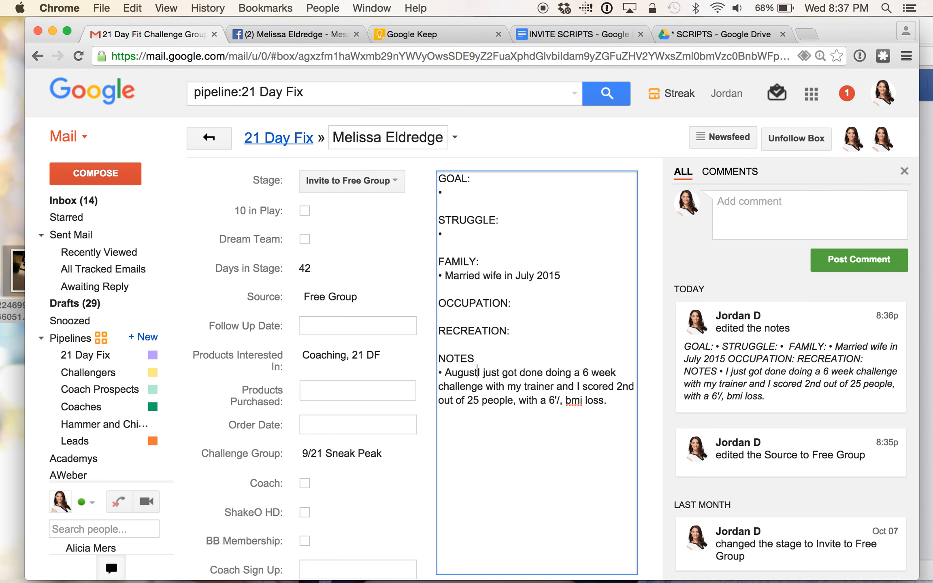
{"action": "type", "text": " 2015 "}
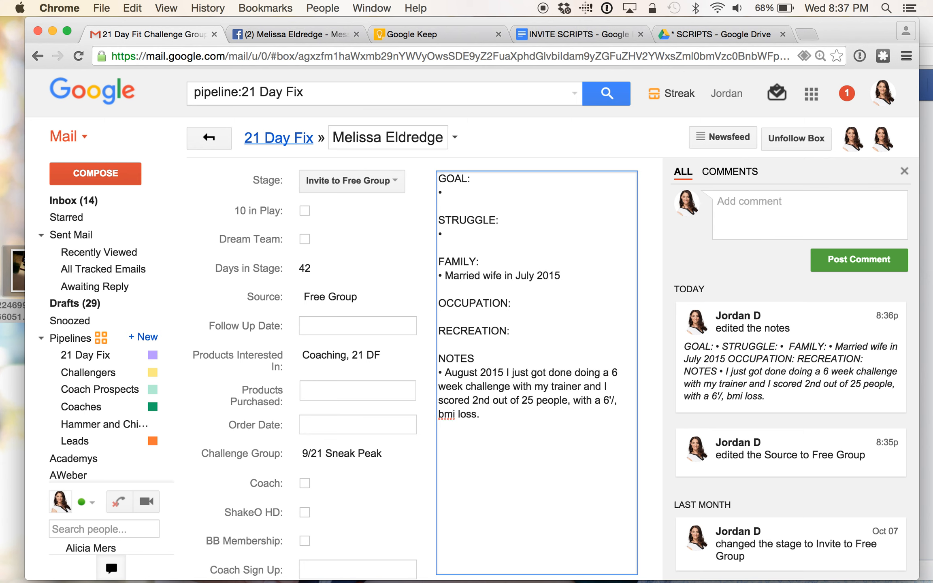
{"action": "type", "text": "-"}
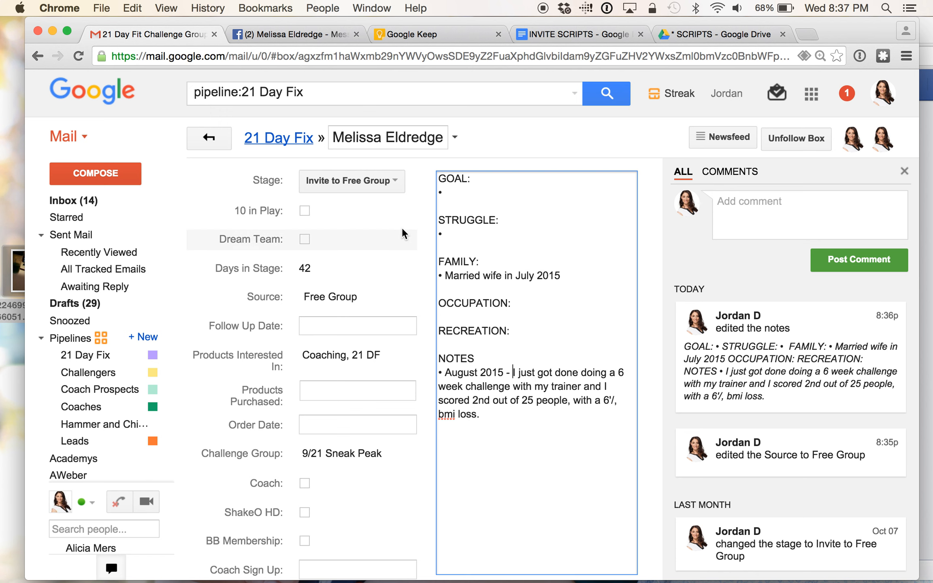
{"action": "left_click", "coordinate": [278, 37]}
{"action": "scroll", "coordinate": [428, 276], "scroll_direction": "down", "scroll_amount": 5}
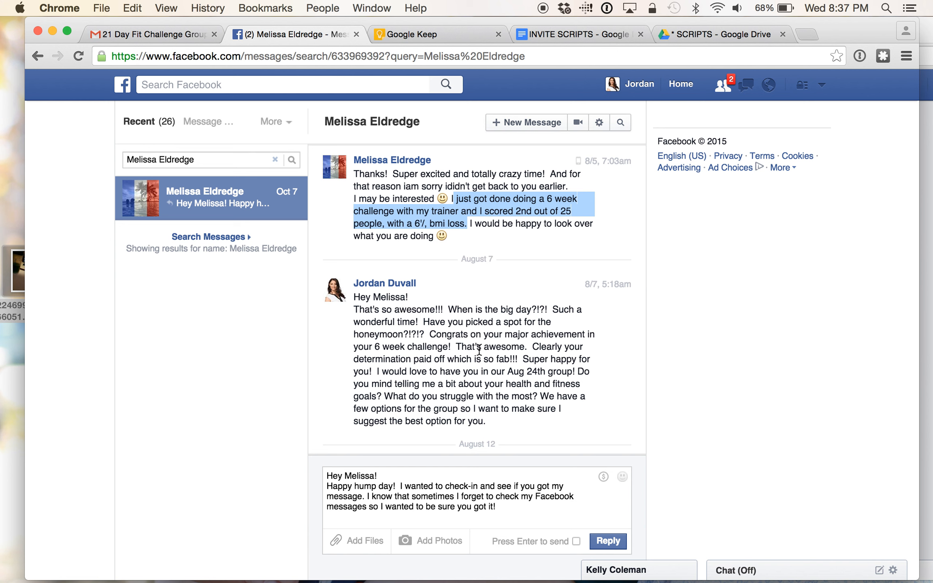
- Read her August Messenger messages down to Aug 27, then return to the Streak box
{"action": "scroll", "coordinate": [480, 345], "scroll_direction": "down", "scroll_amount": 4}
{"action": "scroll", "coordinate": [479, 381], "scroll_direction": "down", "scroll_amount": 7}
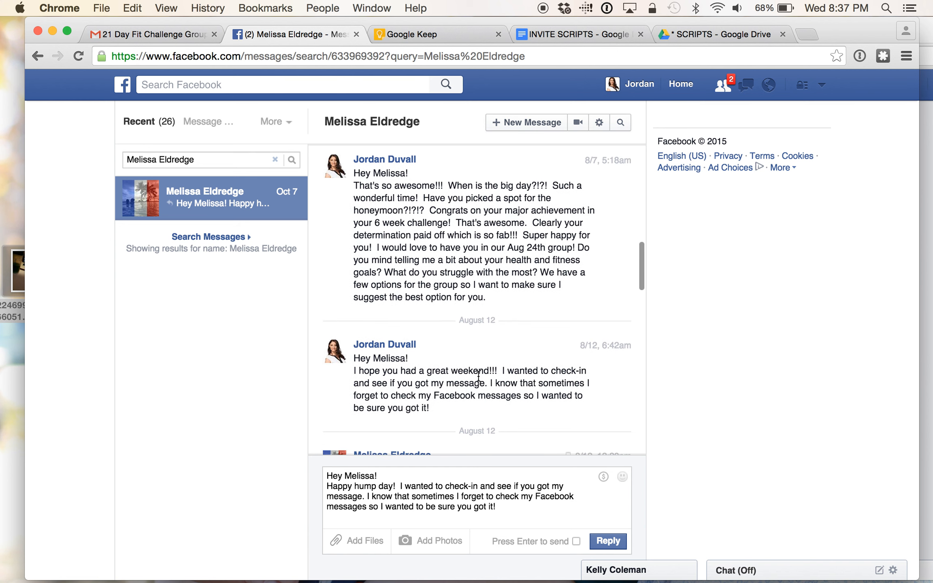
{"action": "scroll", "coordinate": [478, 383], "scroll_direction": "down", "scroll_amount": 2}
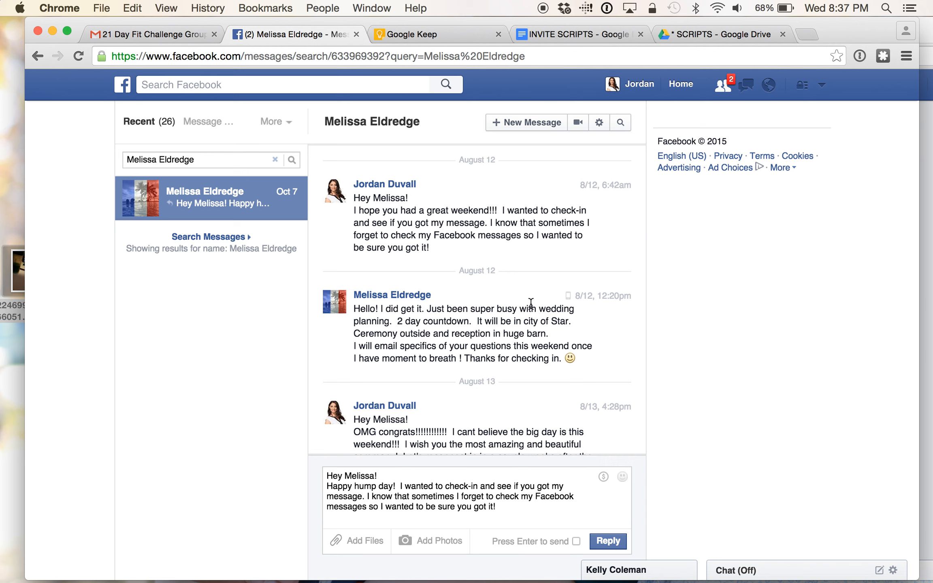
{"action": "scroll", "coordinate": [531, 304], "scroll_direction": "down", "scroll_amount": 6}
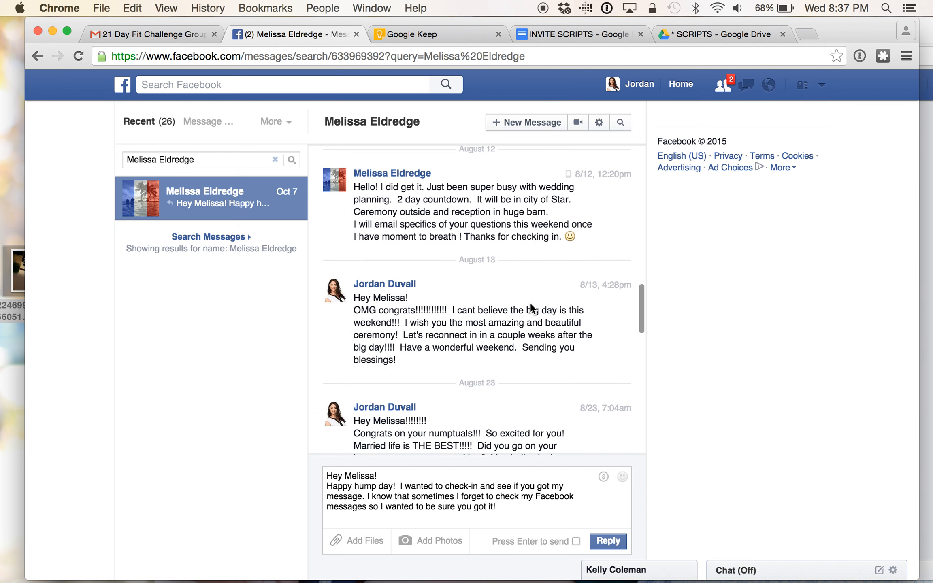
{"action": "scroll", "coordinate": [531, 309], "scroll_direction": "down", "scroll_amount": 15}
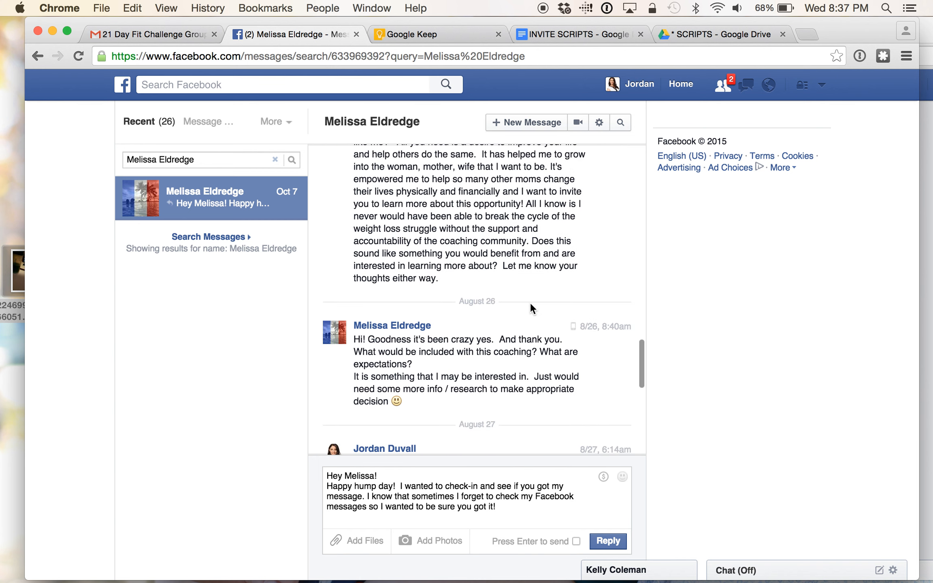
{"action": "scroll", "coordinate": [530, 308], "scroll_direction": "down", "scroll_amount": 5}
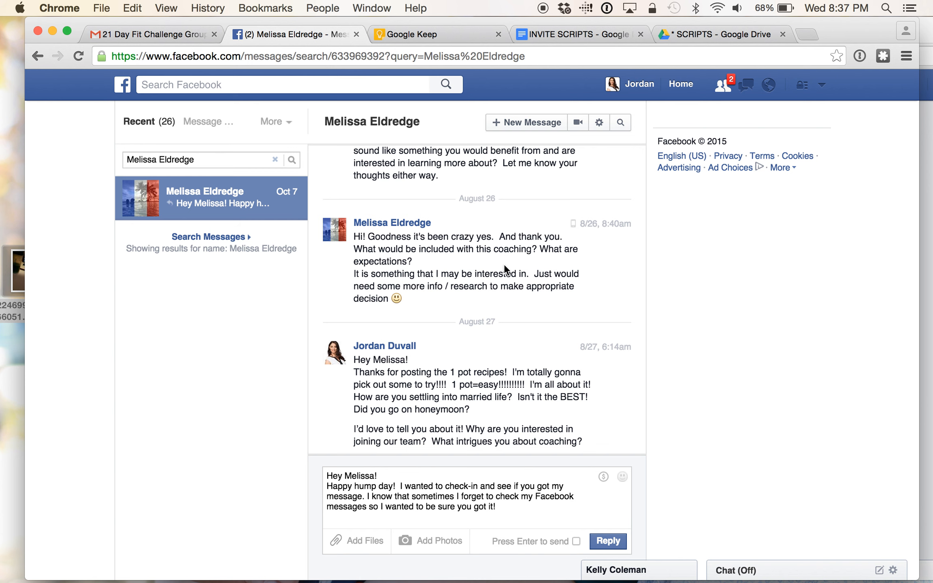
{"action": "left_click", "coordinate": [137, 34]}
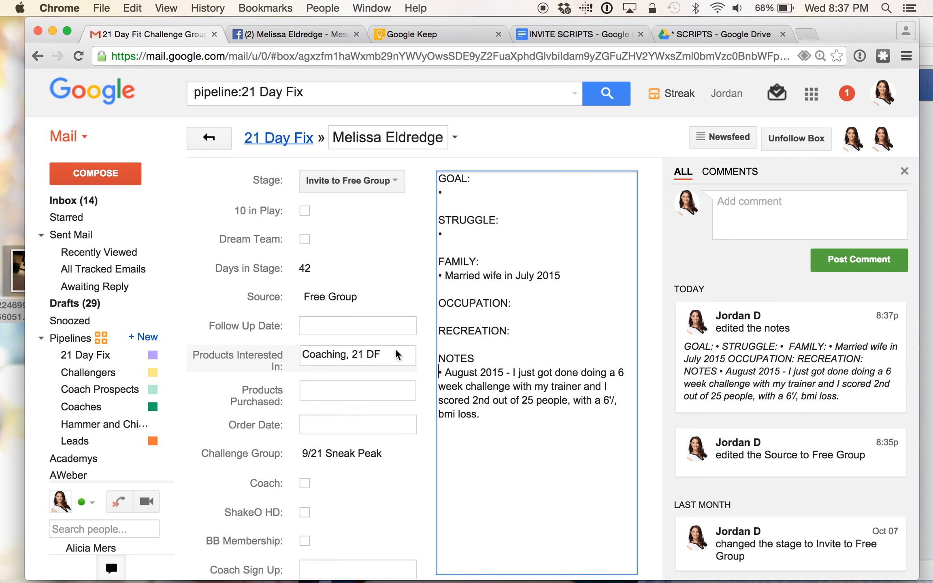
{"action": "left_click", "coordinate": [285, 35]}
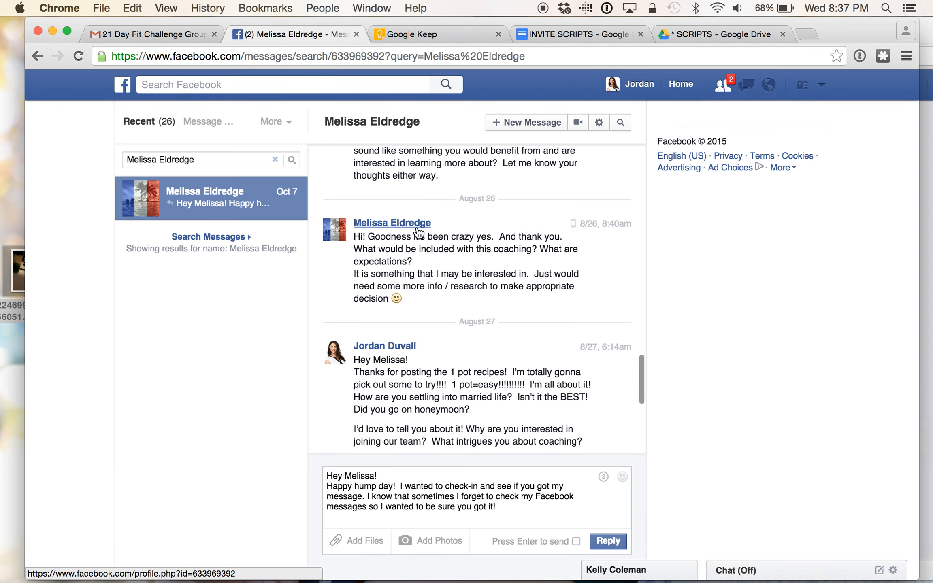
{"action": "mouse_move", "coordinate": [419, 233]}
{"action": "left_click", "coordinate": [139, 35]}
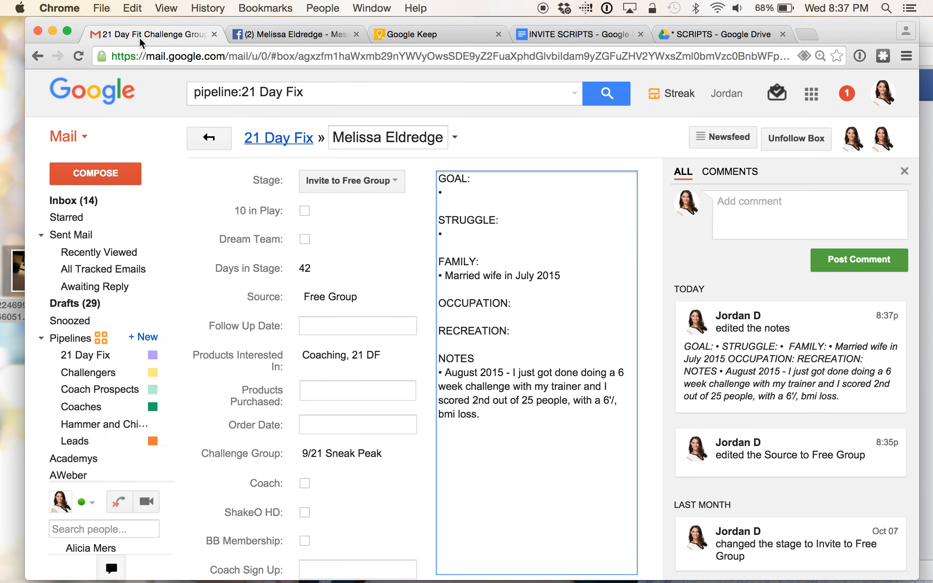
{"action": "left_click", "coordinate": [327, 359]}
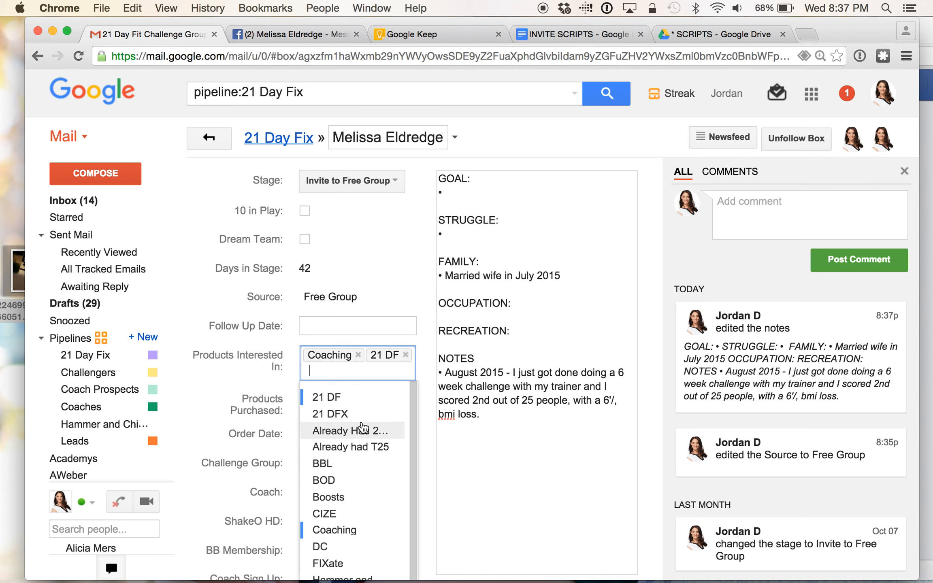
{"action": "scroll", "coordinate": [371, 445], "scroll_direction": "down", "scroll_amount": 1}
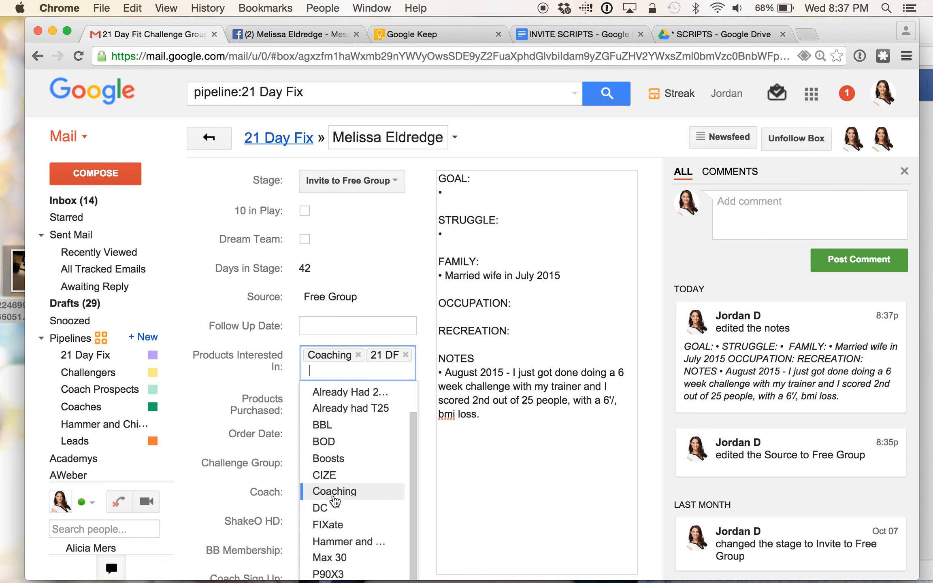
{"action": "scroll", "coordinate": [362, 467], "scroll_direction": "down", "scroll_amount": 1}
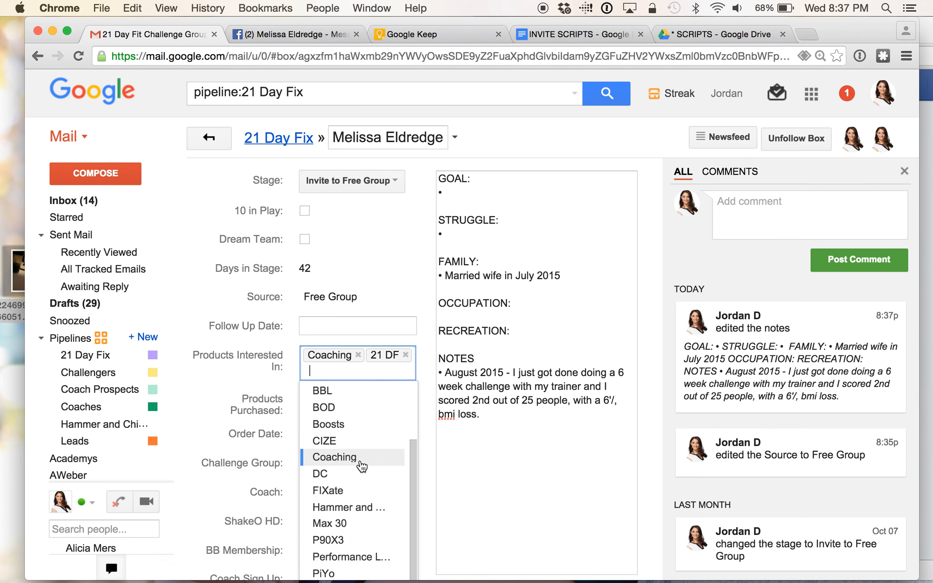
{"action": "scroll", "coordinate": [358, 462], "scroll_direction": "up", "scroll_amount": 2}
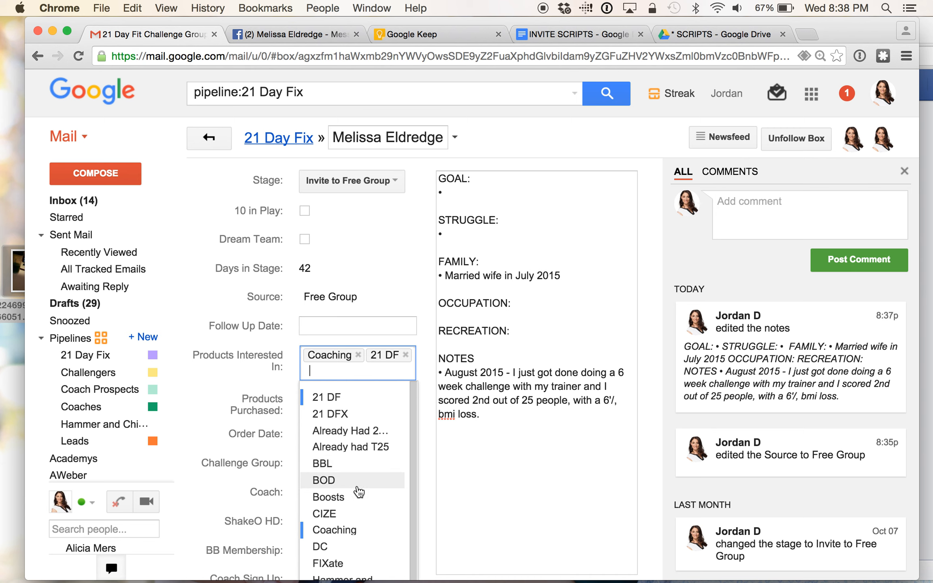
{"action": "scroll", "coordinate": [358, 490], "scroll_direction": "down", "scroll_amount": 3}
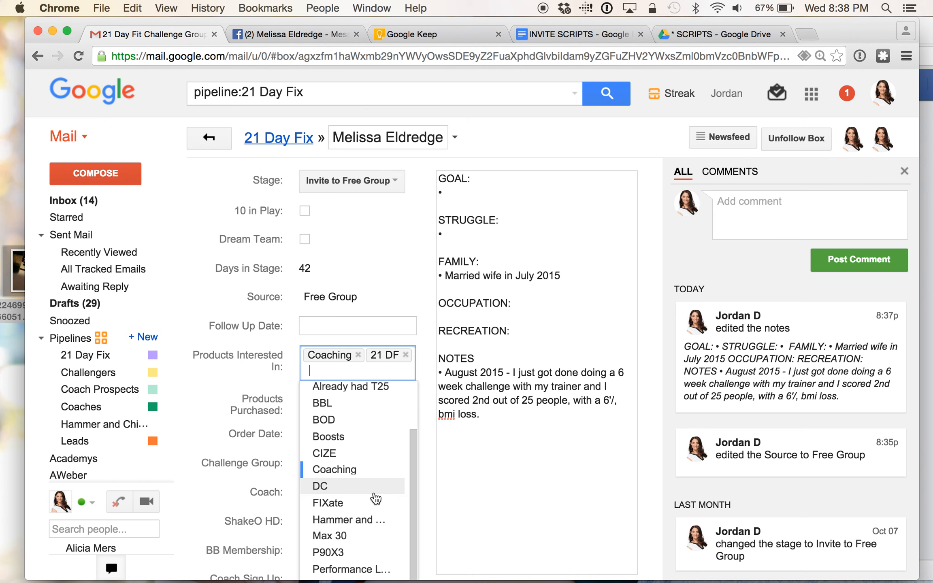
{"action": "scroll", "coordinate": [376, 498], "scroll_direction": "down", "scroll_amount": 1}
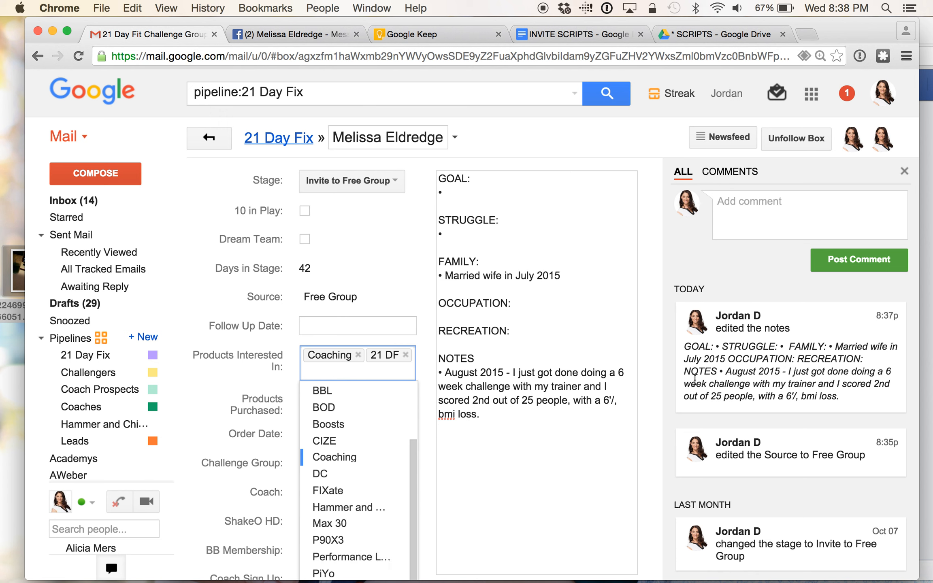
{"action": "scroll", "coordinate": [695, 380], "scroll_direction": "down", "scroll_amount": 5}
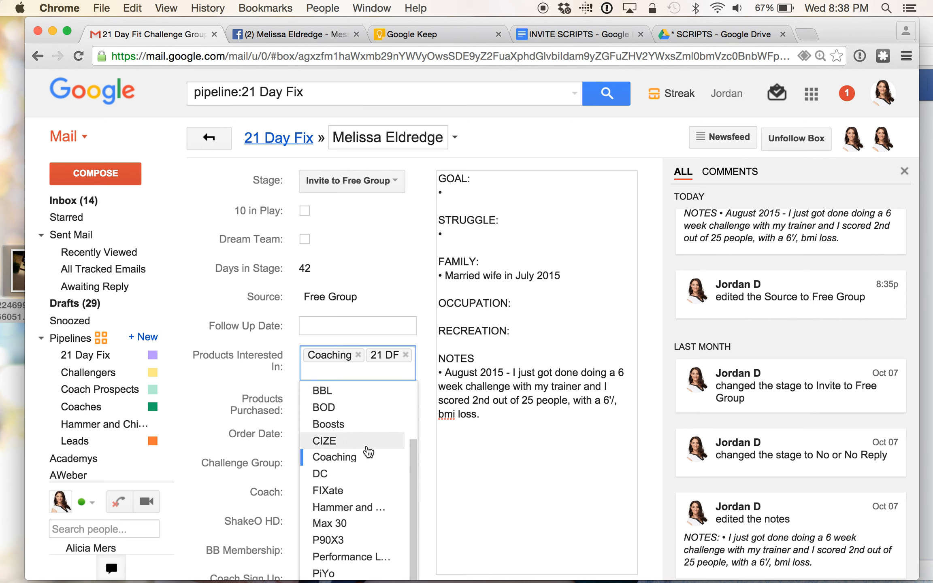
{"action": "left_click", "coordinate": [318, 329]}
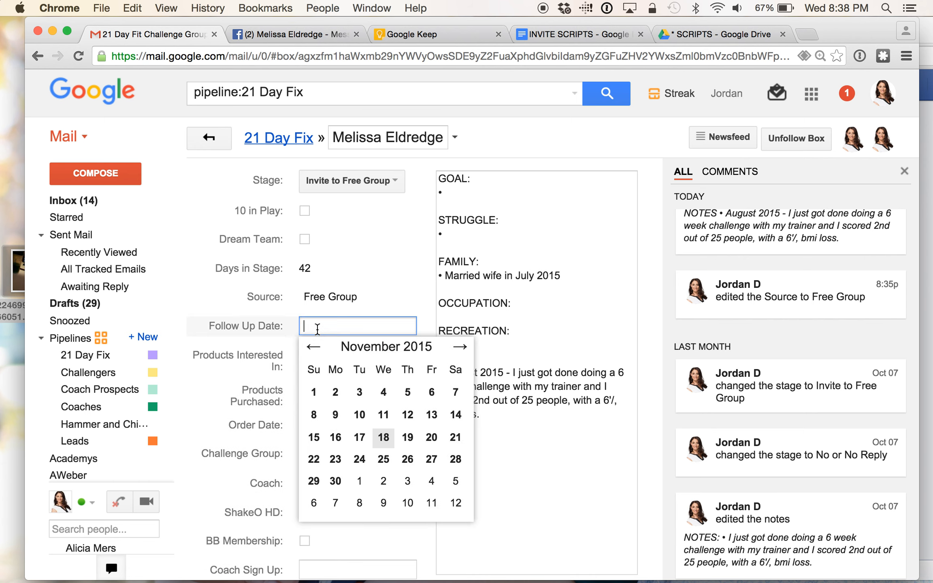
{"action": "left_click", "coordinate": [220, 366]}
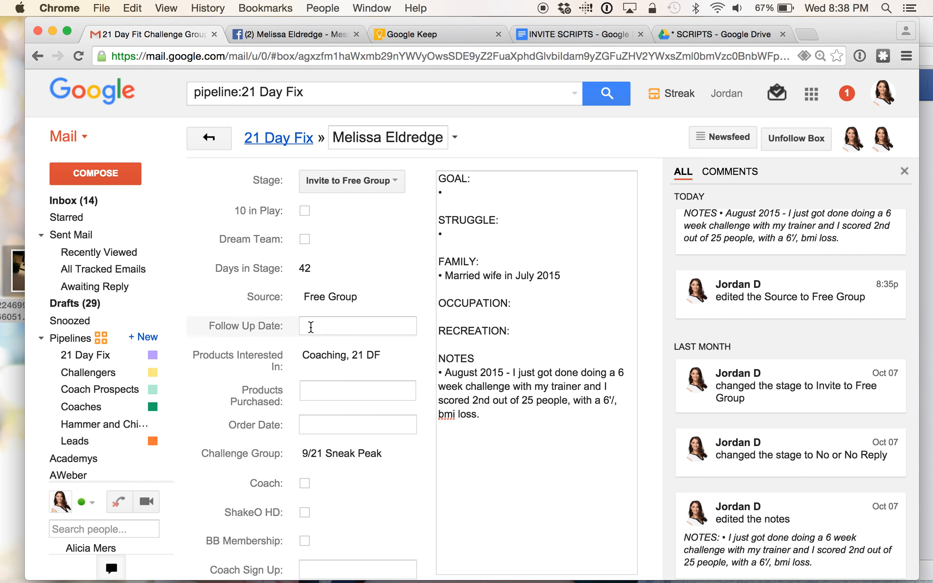
{"action": "scroll", "coordinate": [310, 327], "scroll_direction": "down", "scroll_amount": 5}
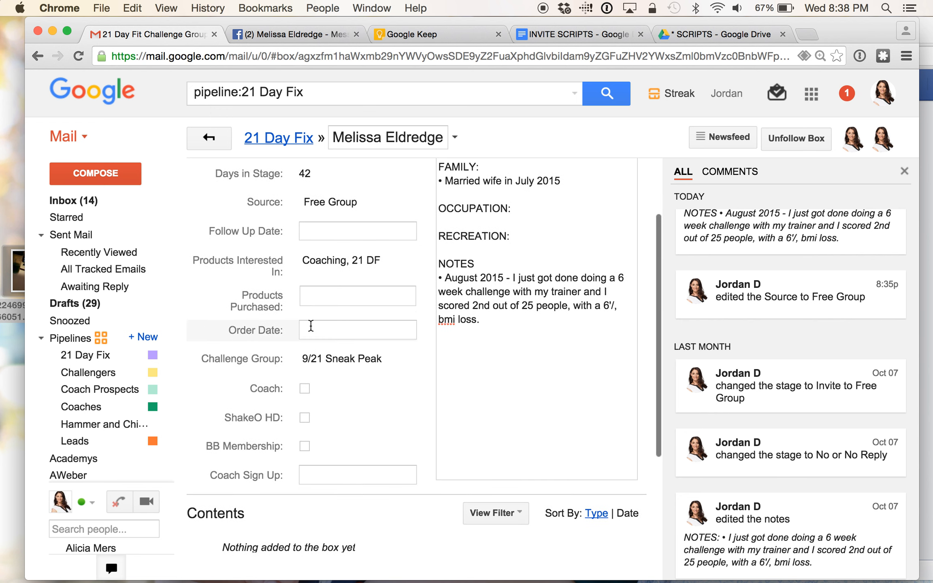
{"action": "left_click", "coordinate": [321, 295]}
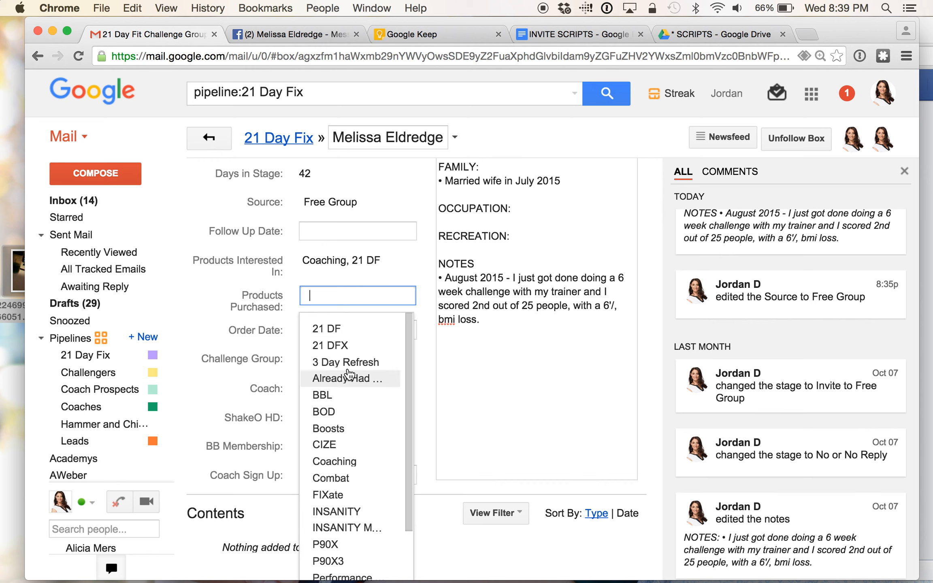
{"action": "scroll", "coordinate": [349, 374], "scroll_direction": "down", "scroll_amount": 2}
{"action": "left_click", "coordinate": [246, 372]}
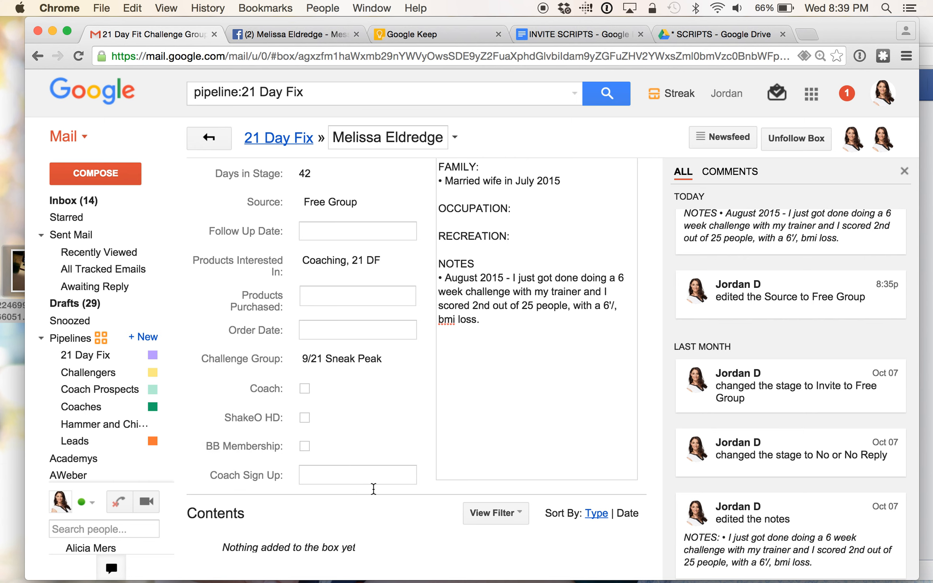
- Find her September 30 Maldives message, then place the cursor at the end of the Streak NOTES section
{"action": "left_click", "coordinate": [276, 31]}
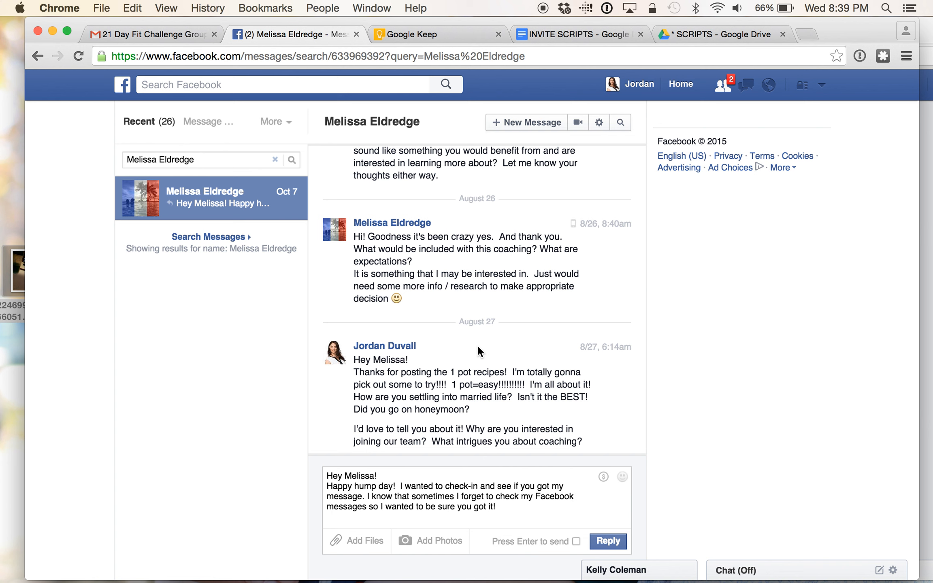
{"action": "scroll", "coordinate": [478, 349], "scroll_direction": "down", "scroll_amount": 5}
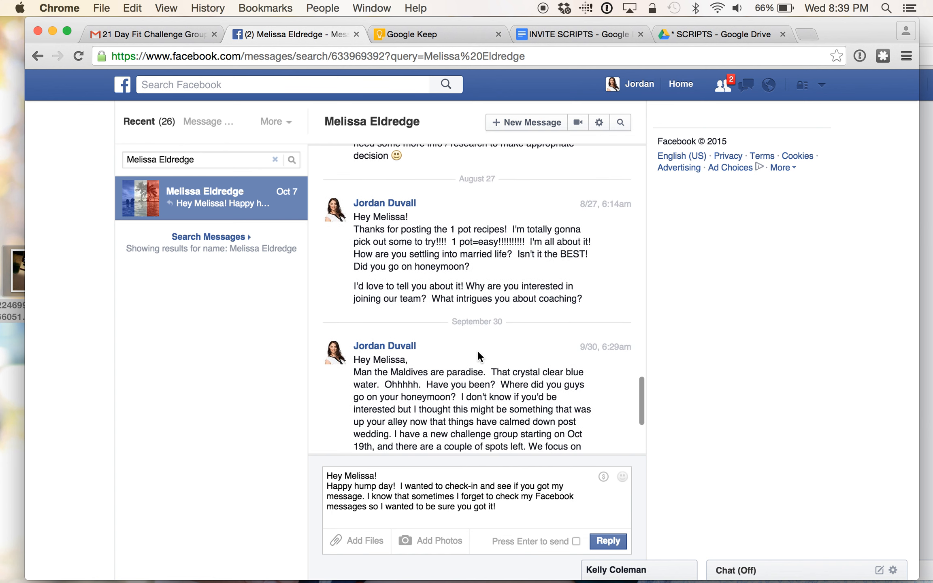
{"action": "scroll", "coordinate": [478, 351], "scroll_direction": "down", "scroll_amount": 3}
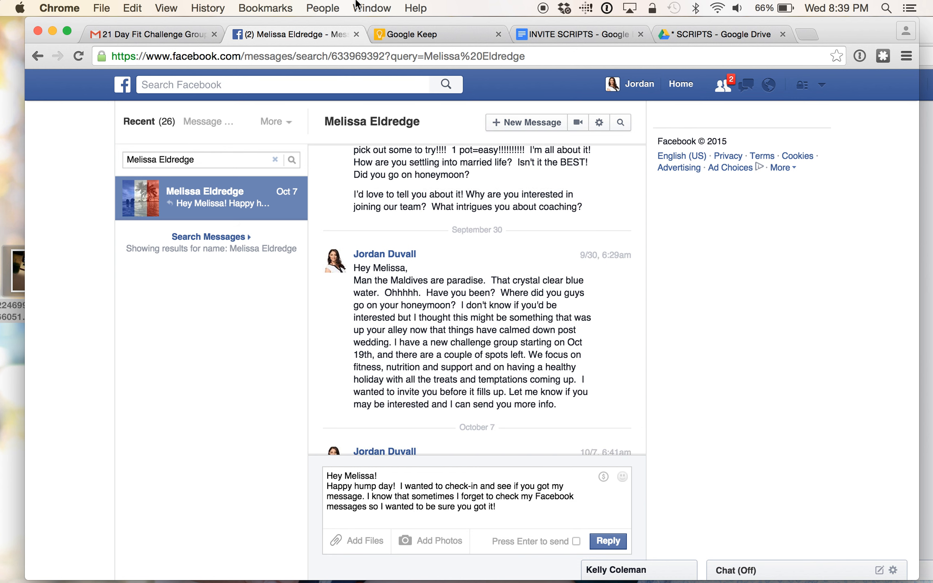
{"action": "left_click", "coordinate": [164, 25]}
{"action": "left_click", "coordinate": [502, 354]}
- Add the NOTES bullet 'Went to Maldives on honeymoon' and return to the Facebook conversation
{"action": "type", "text": "Went to Maldives on honeymoon"}
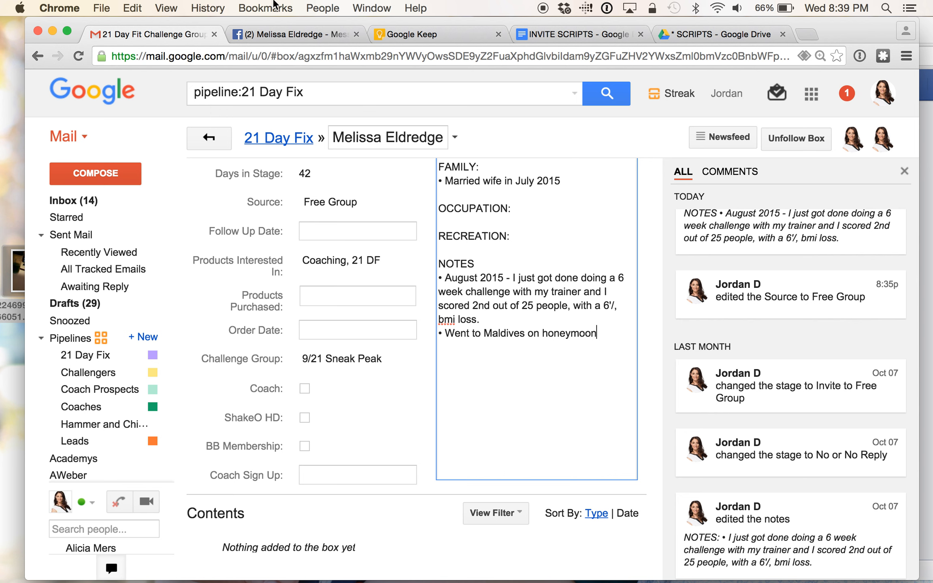
{"action": "left_click", "coordinate": [288, 34]}
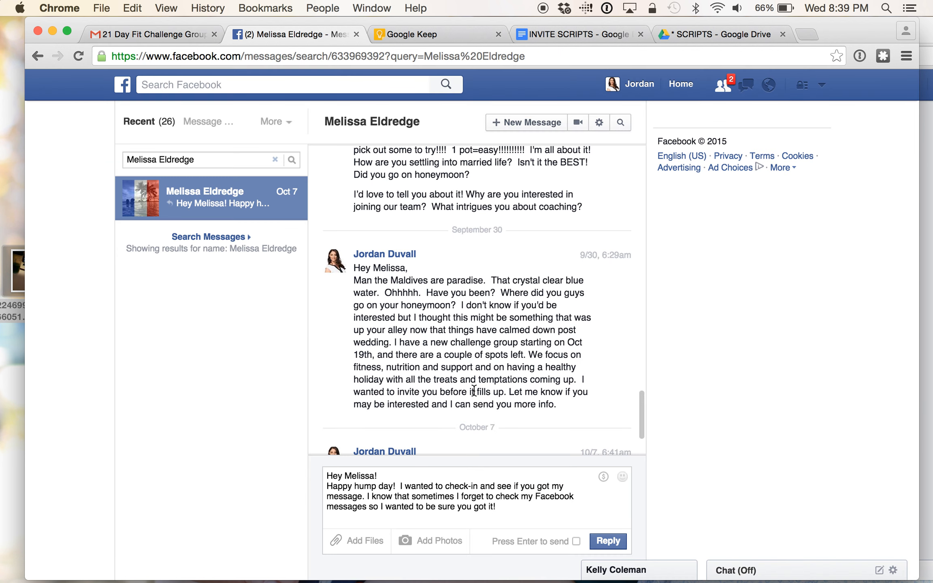
- Look over the conversation and the contact's Facebook profile, leaving the unsent reply, then return to the chat
{"action": "scroll", "coordinate": [476, 323], "scroll_direction": "down", "scroll_amount": 3}
{"action": "scroll", "coordinate": [474, 391], "scroll_direction": "down", "scroll_amount": 2}
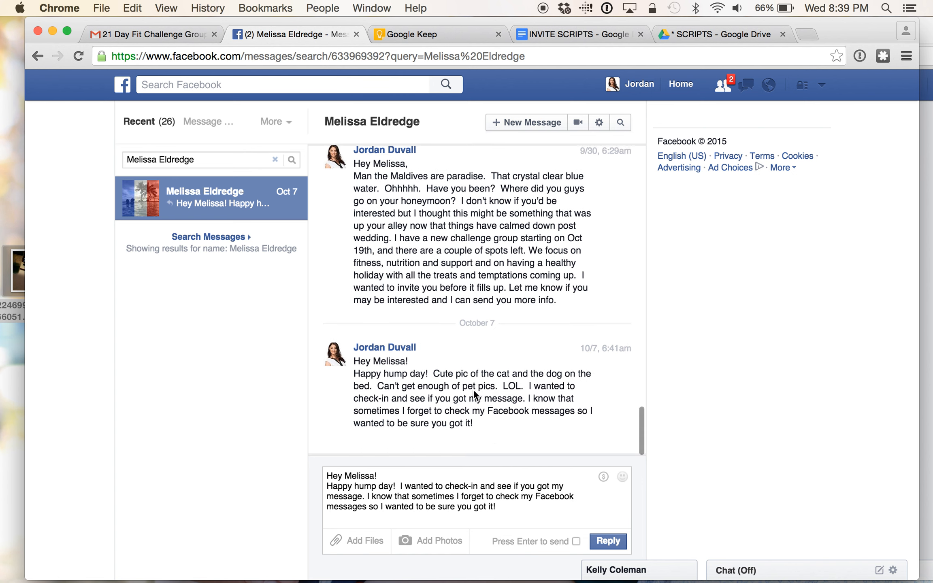
{"action": "scroll", "coordinate": [475, 391], "scroll_direction": "up", "scroll_amount": 5}
{"action": "scroll", "coordinate": [473, 391], "scroll_direction": "up", "scroll_amount": 5}
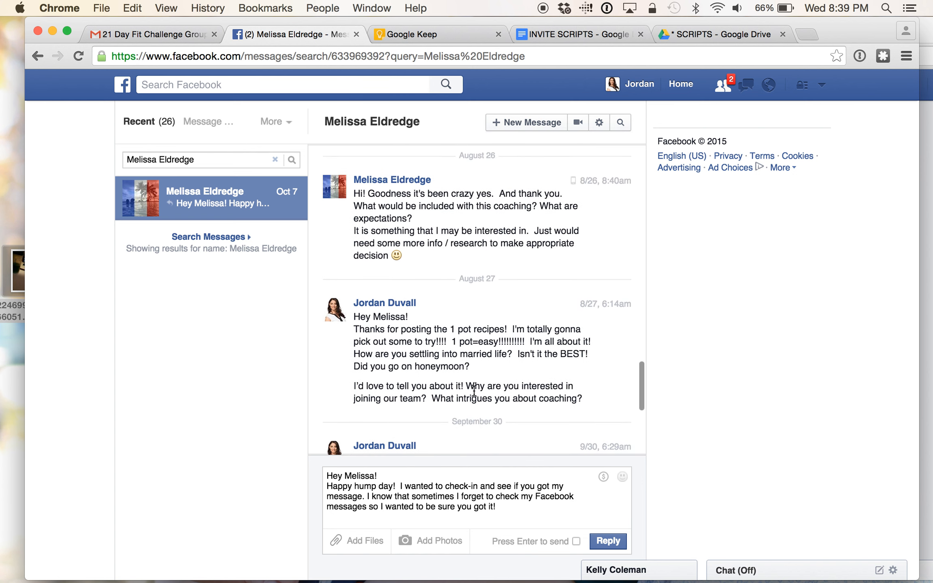
{"action": "scroll", "coordinate": [474, 391], "scroll_direction": "down", "scroll_amount": 10}
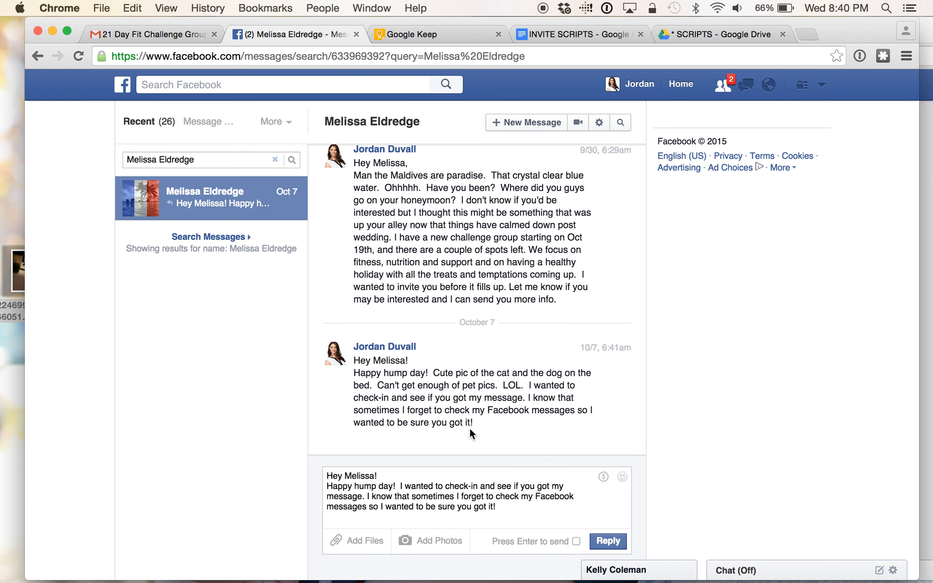
{"action": "scroll", "coordinate": [469, 428], "scroll_direction": "up", "scroll_amount": 5}
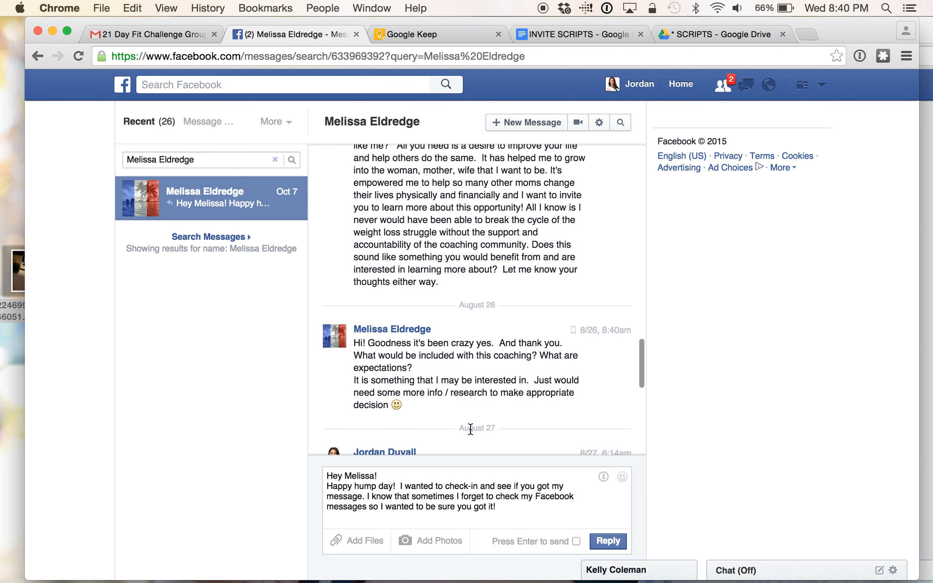
{"action": "mouse_move", "coordinate": [393, 335]}
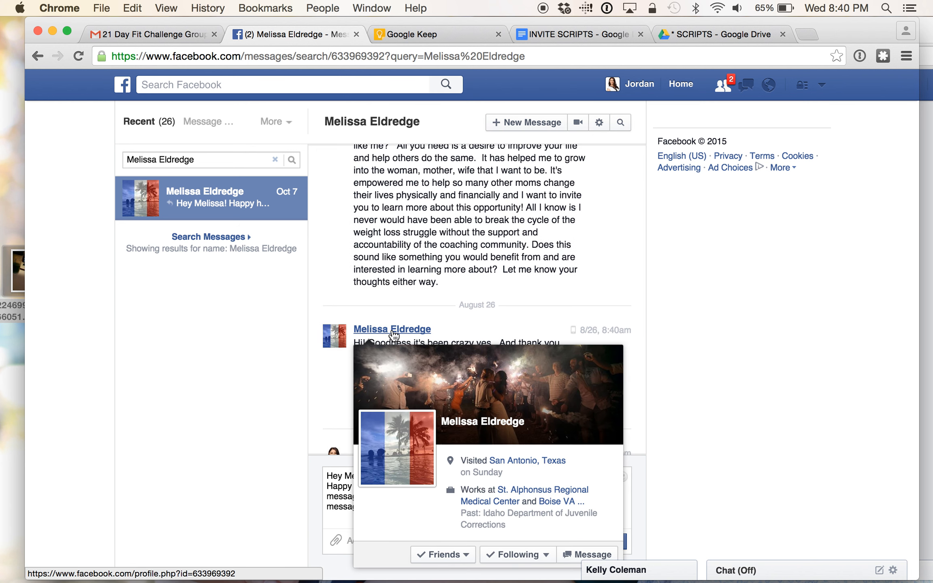
{"action": "left_click", "coordinate": [393, 334]}
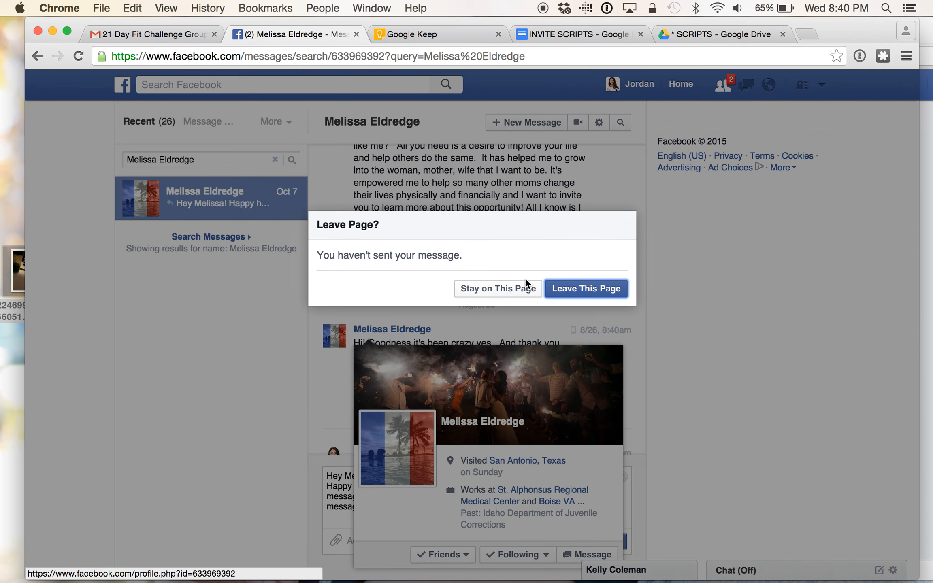
{"action": "left_click", "coordinate": [604, 298]}
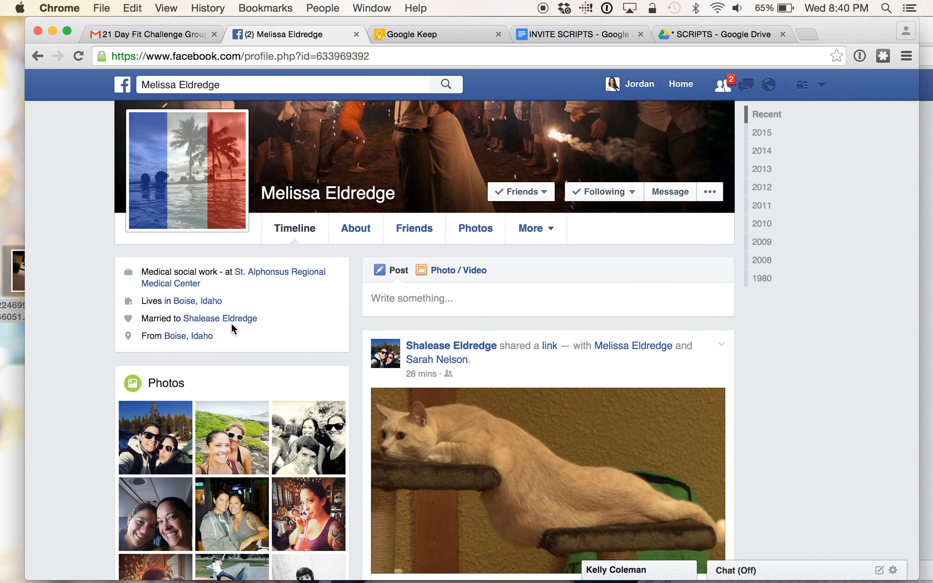
{"action": "mouse_move", "coordinate": [231, 322]}
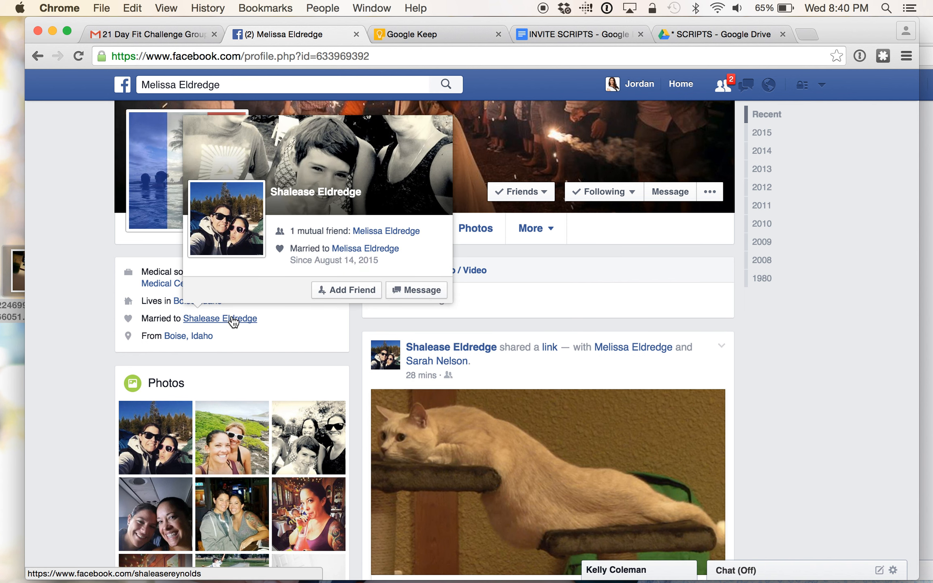
{"action": "left_click", "coordinate": [37, 56]}
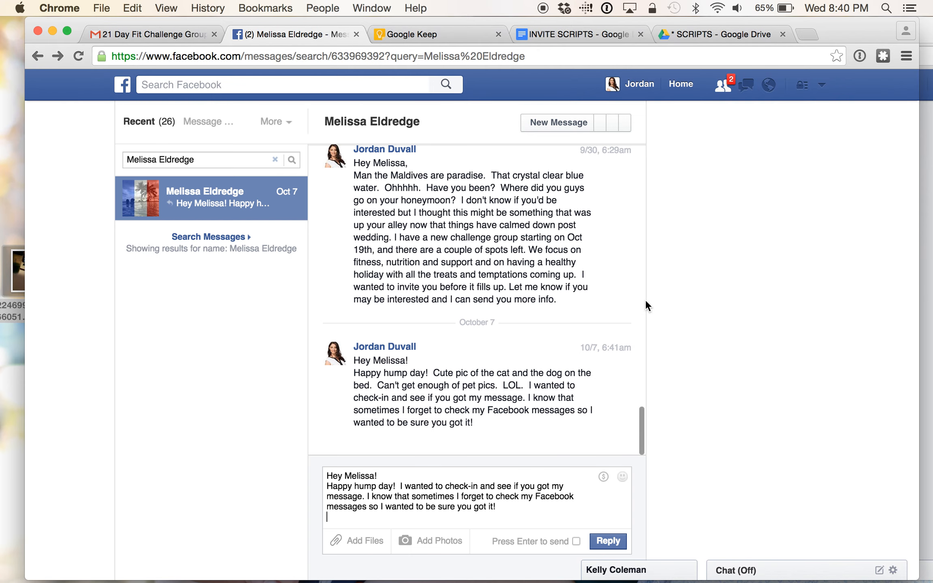
- Return to the 21 Day Fix pipeline, open the next contact's box with empty notes, and select her name
{"action": "left_click", "coordinate": [134, 34]}
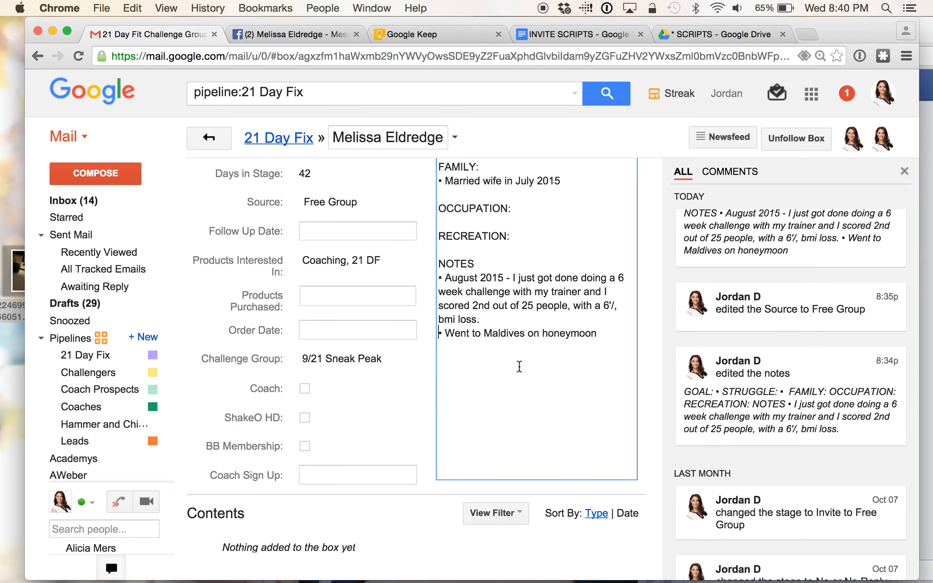
{"action": "left_click", "coordinate": [210, 140]}
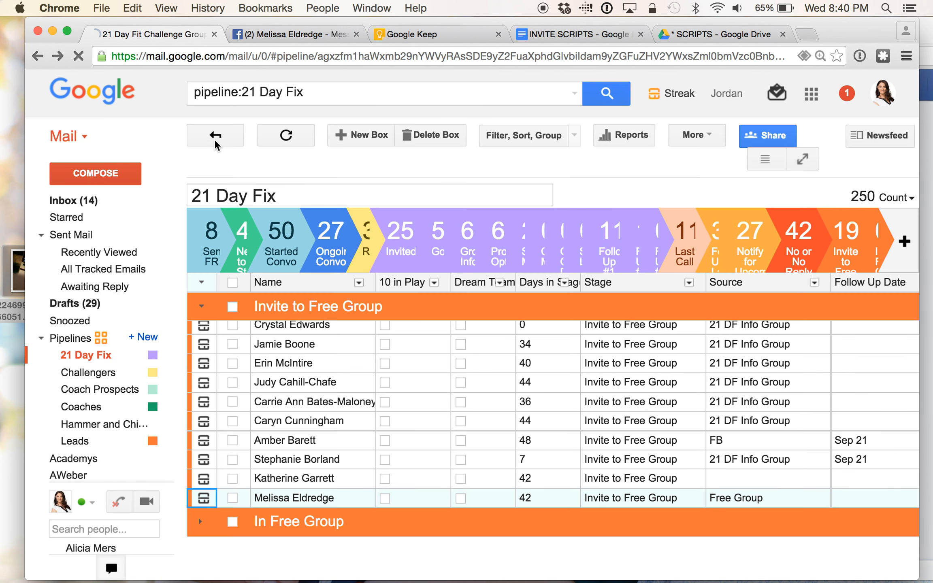
{"action": "left_click", "coordinate": [206, 480]}
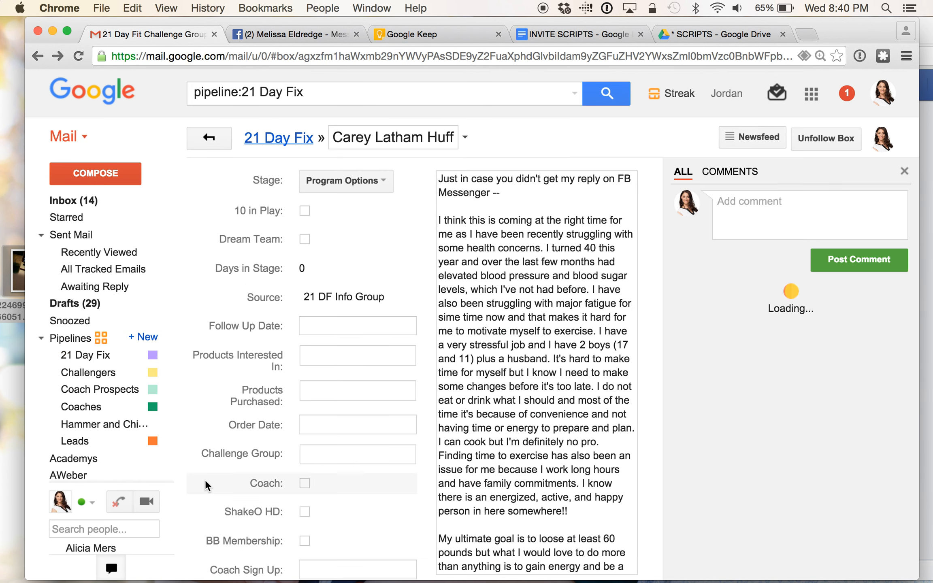
{"action": "left_click", "coordinate": [196, 138]}
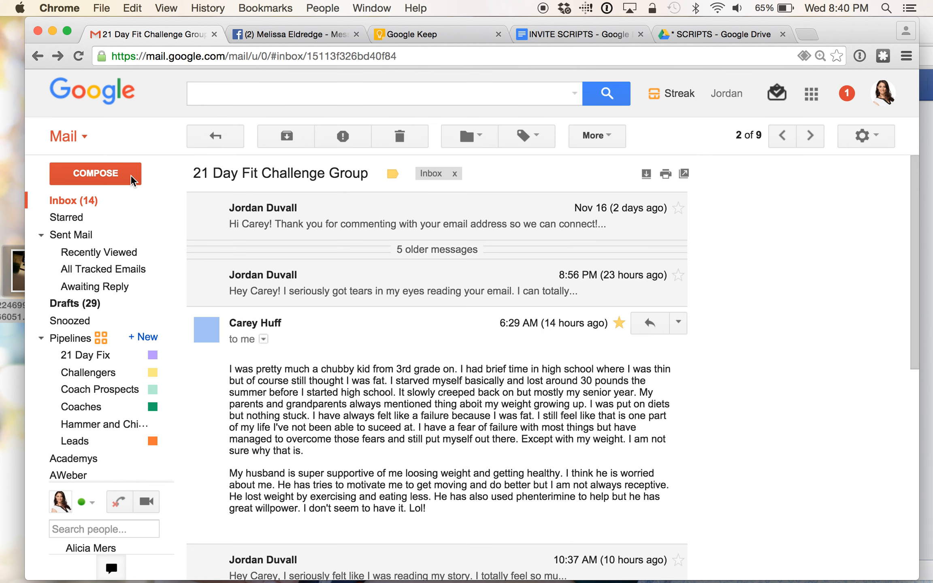
{"action": "left_click", "coordinate": [77, 355]}
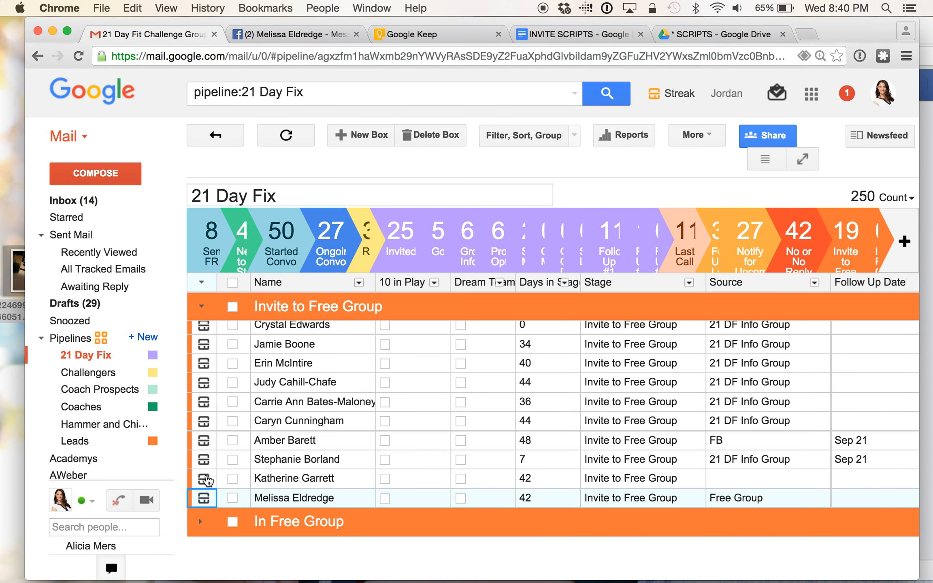
{"action": "left_click", "coordinate": [207, 479]}
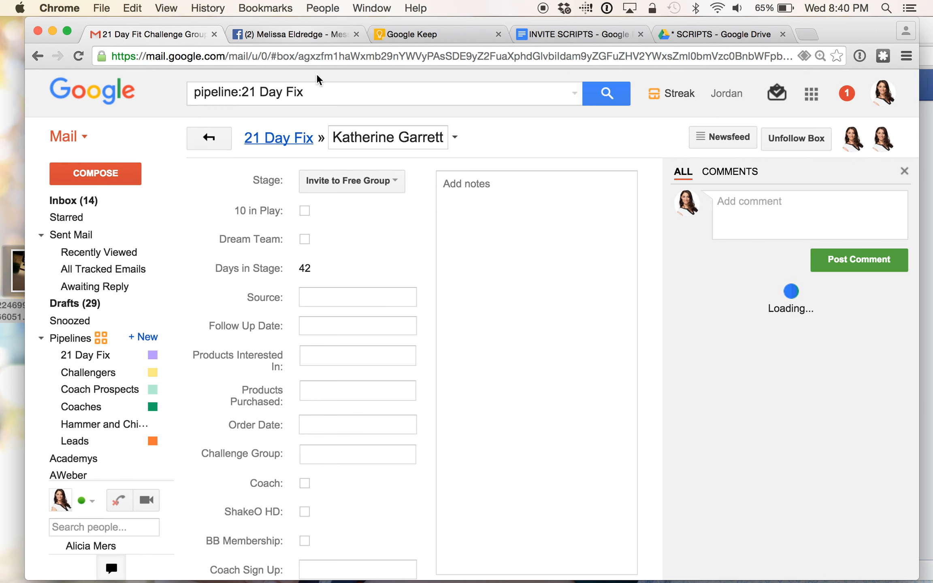
{"action": "left_click", "coordinate": [373, 136]}
{"action": "key", "text": "super+c"}
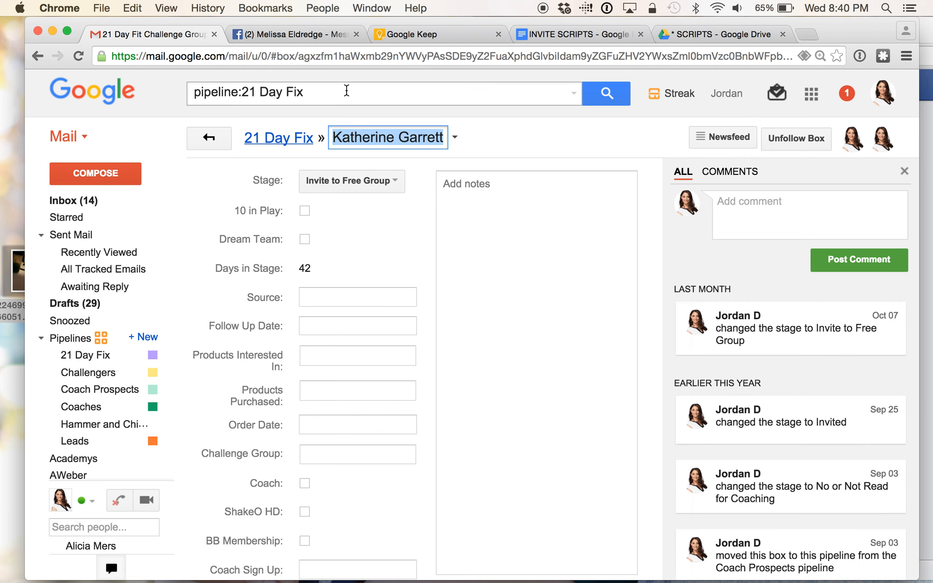
{"action": "left_click", "coordinate": [297, 33]}
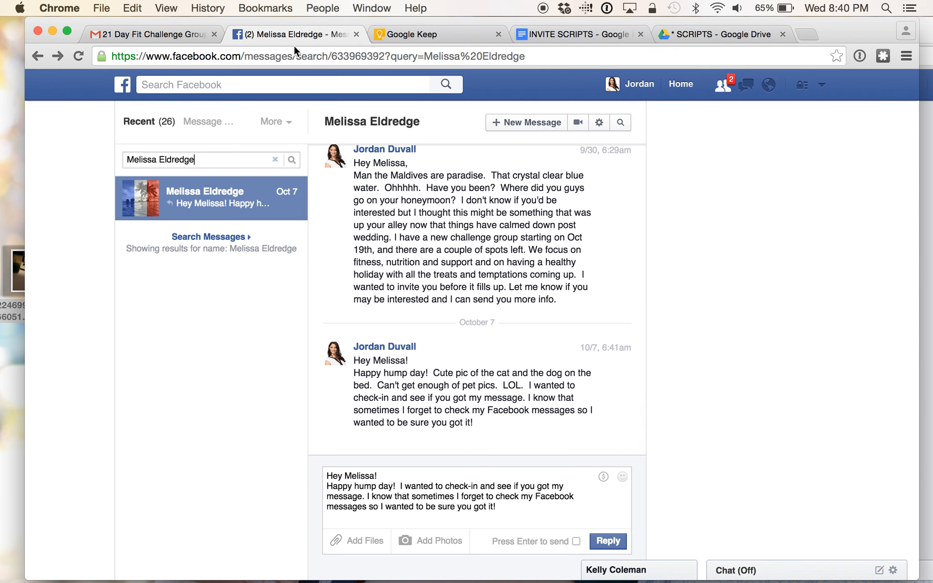
- Clear the name search, mark a browsed conversation unread again, and open the most recent conversation
{"action": "left_click", "coordinate": [276, 160]}
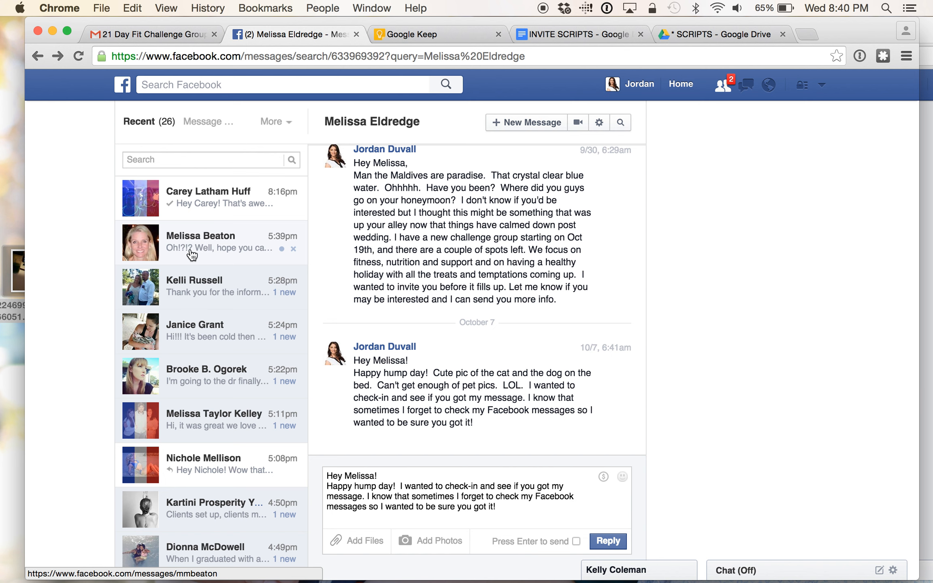
{"action": "left_click", "coordinate": [220, 239]}
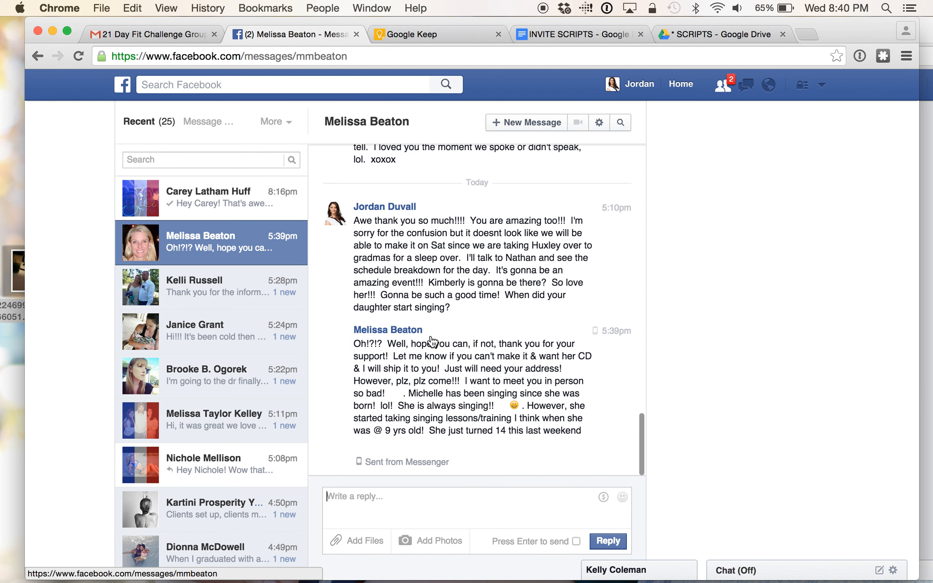
{"action": "scroll", "coordinate": [402, 375], "scroll_direction": "up", "scroll_amount": 5}
{"action": "scroll", "coordinate": [402, 375], "scroll_direction": "up", "scroll_amount": 7}
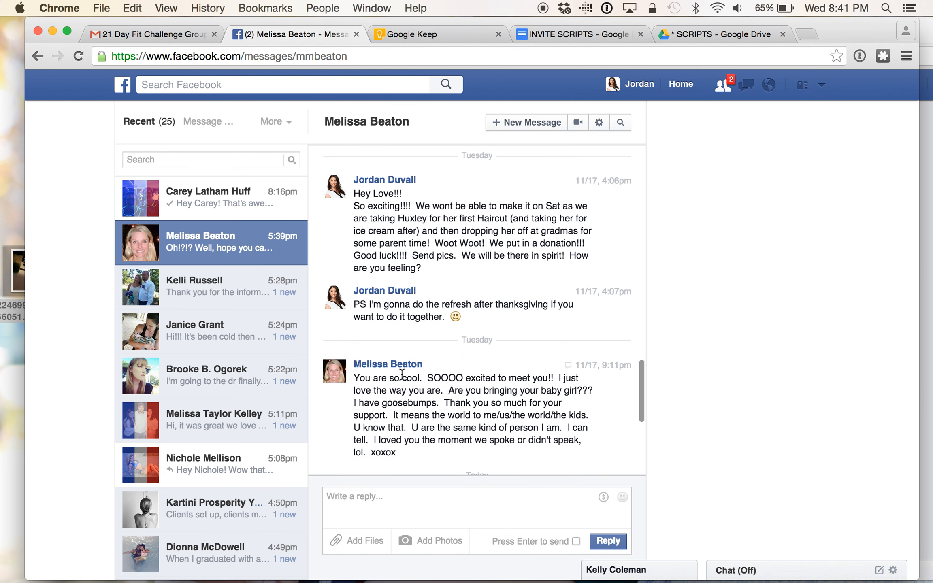
{"action": "scroll", "coordinate": [401, 373], "scroll_direction": "down", "scroll_amount": 10}
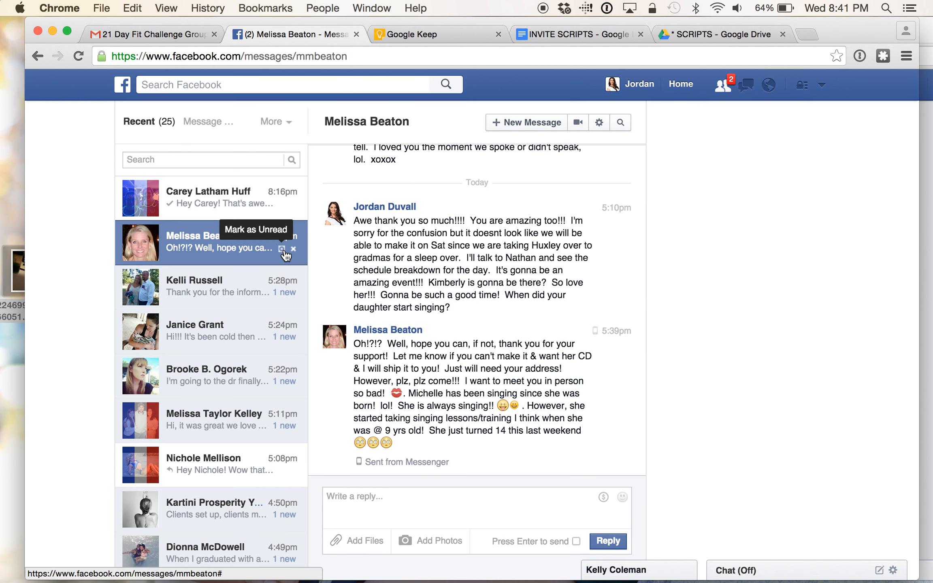
{"action": "scroll", "coordinate": [337, 316], "scroll_direction": "up", "scroll_amount": 6}
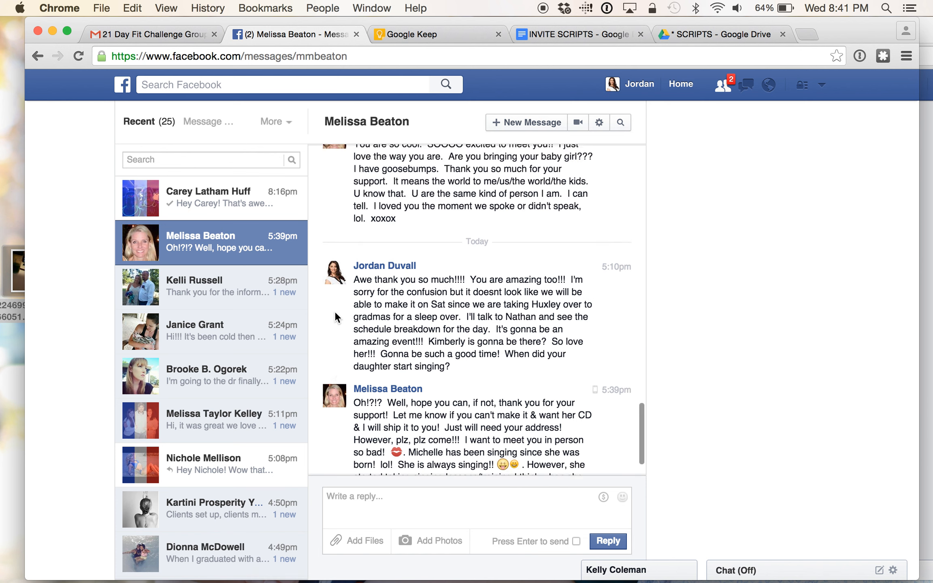
{"action": "scroll", "coordinate": [334, 316], "scroll_direction": "up", "scroll_amount": 2}
{"action": "scroll", "coordinate": [335, 312], "scroll_direction": "down", "scroll_amount": 8}
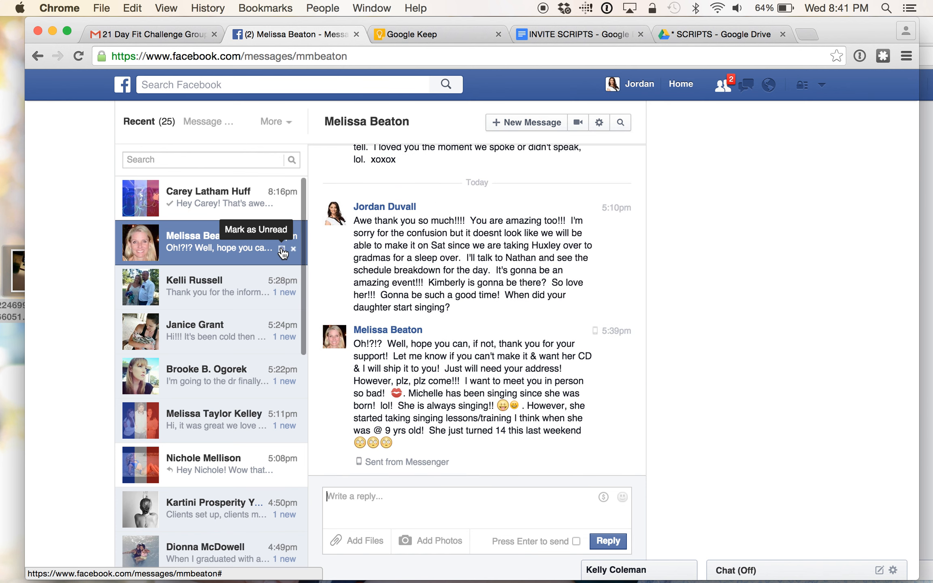
{"action": "left_click", "coordinate": [282, 249]}
{"action": "left_click", "coordinate": [234, 209]}
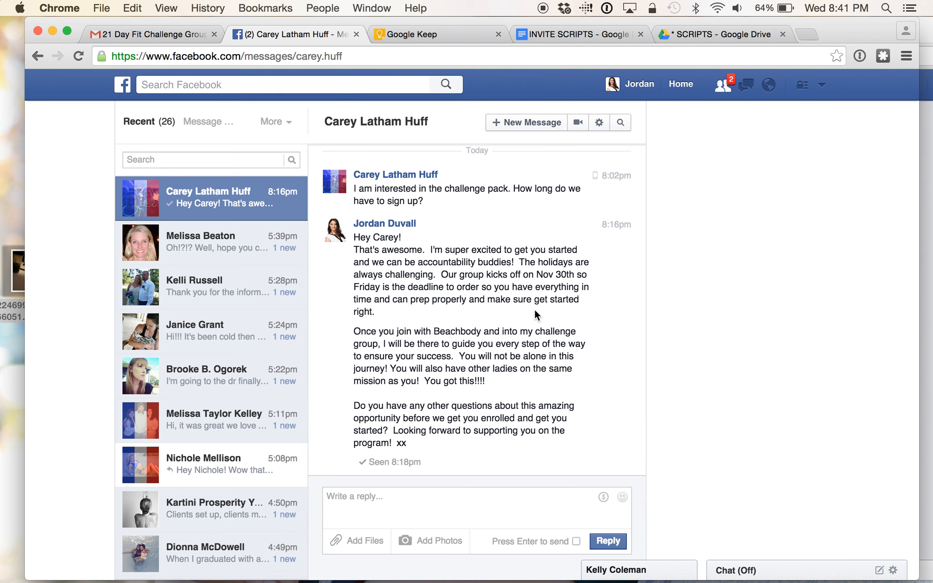
{"action": "left_click", "coordinate": [160, 33]}
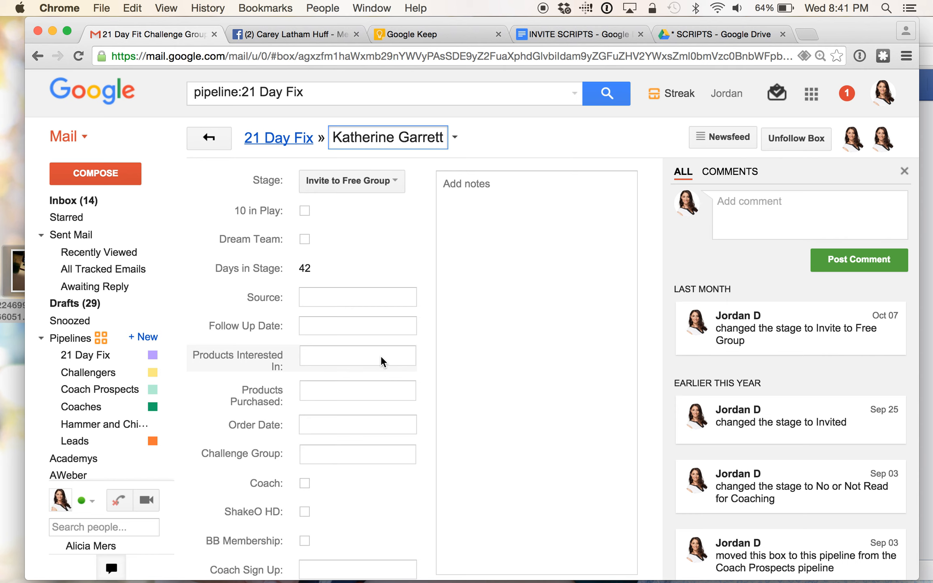
- Search Messages for the copied contact name and open her conversation
{"action": "left_click", "coordinate": [276, 30]}
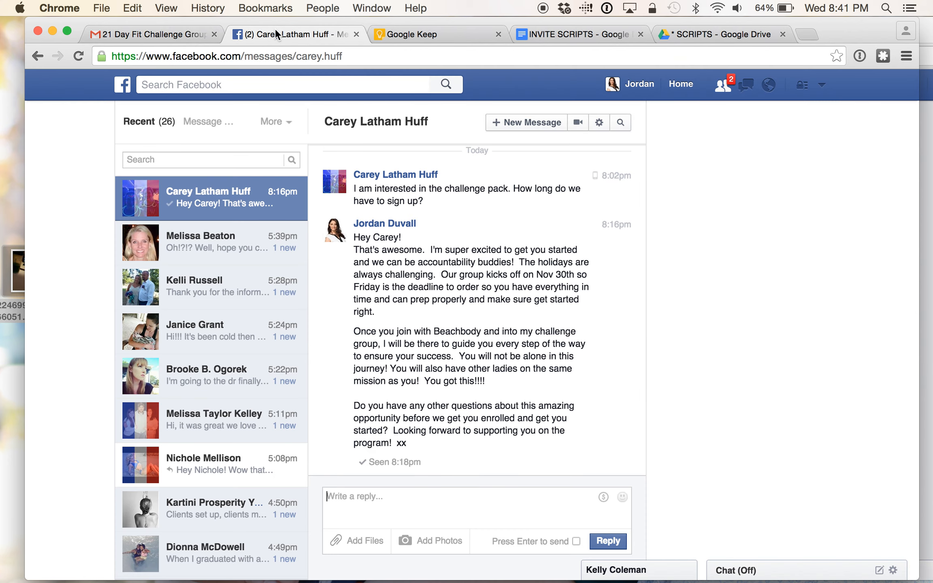
{"action": "left_click", "coordinate": [196, 158]}
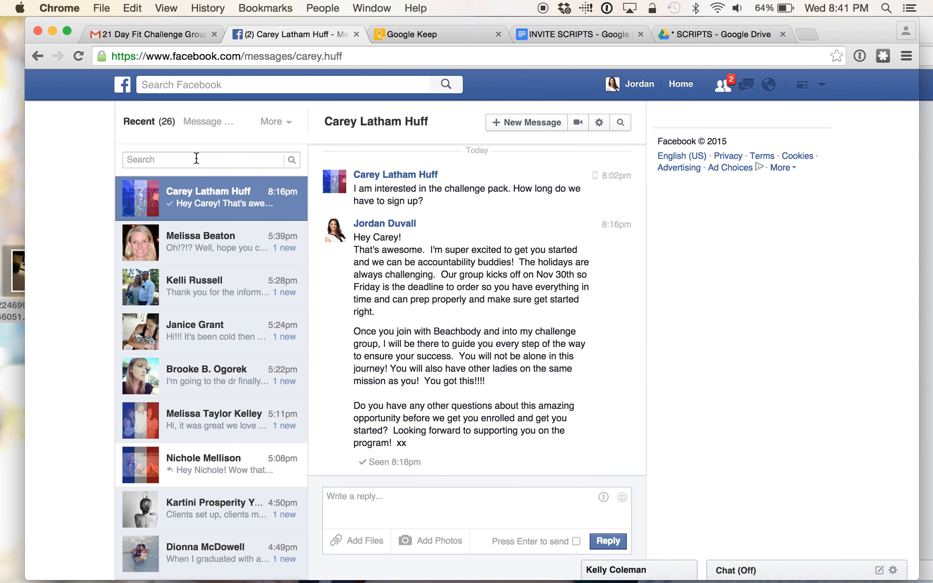
{"action": "key", "text": "super+v"}
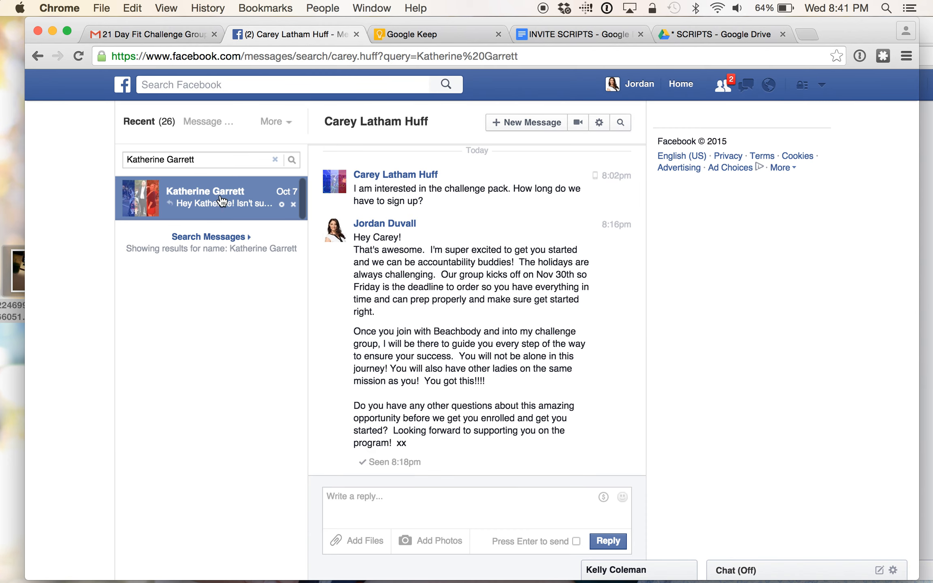
{"action": "left_click", "coordinate": [221, 201]}
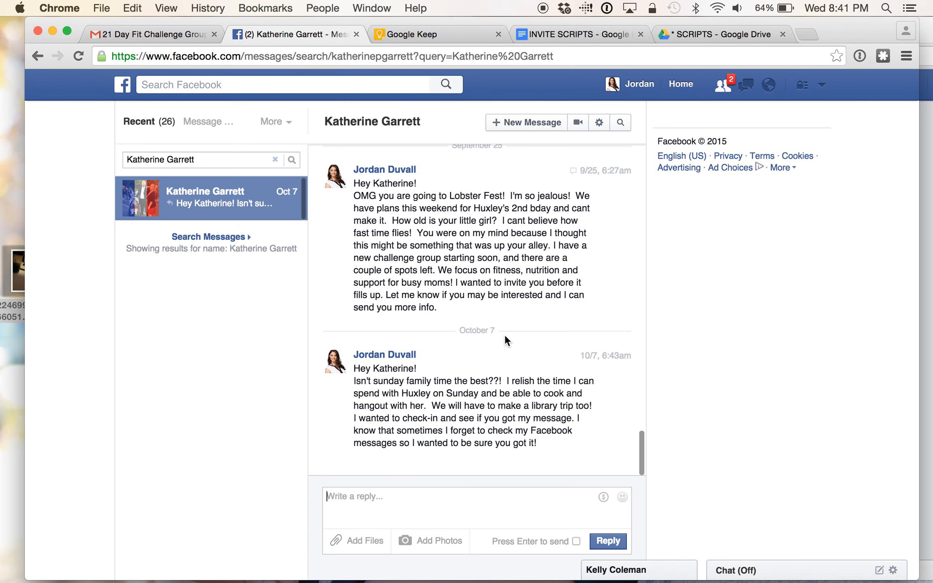
- Scroll to her early messages and highlight her paragraph about flip-flopping on meal planning
{"action": "scroll", "coordinate": [505, 334], "scroll_direction": "up", "scroll_amount": 15}
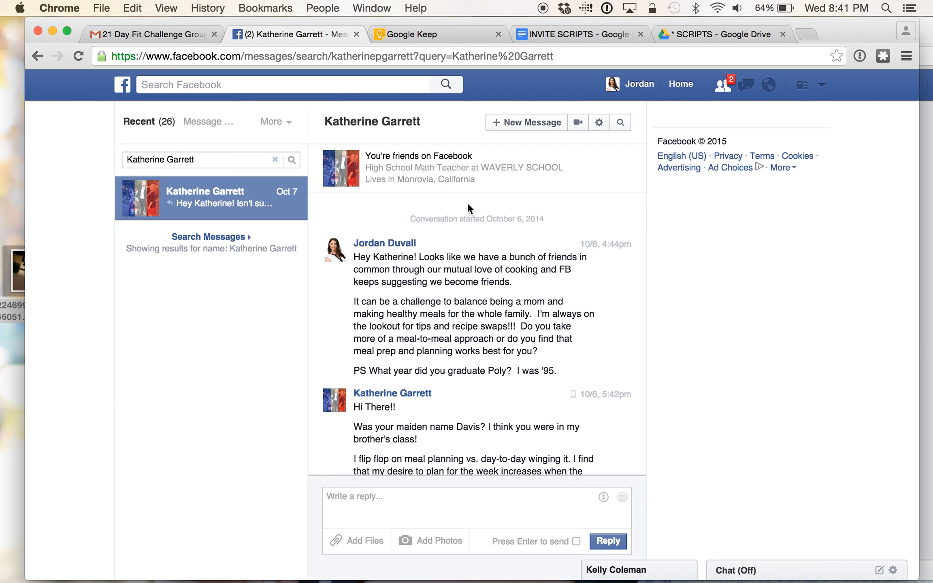
{"action": "scroll", "coordinate": [468, 206], "scroll_direction": "down", "scroll_amount": 1}
{"action": "scroll", "coordinate": [468, 202], "scroll_direction": "up", "scroll_amount": 1}
{"action": "scroll", "coordinate": [475, 282], "scroll_direction": "down", "scroll_amount": 3}
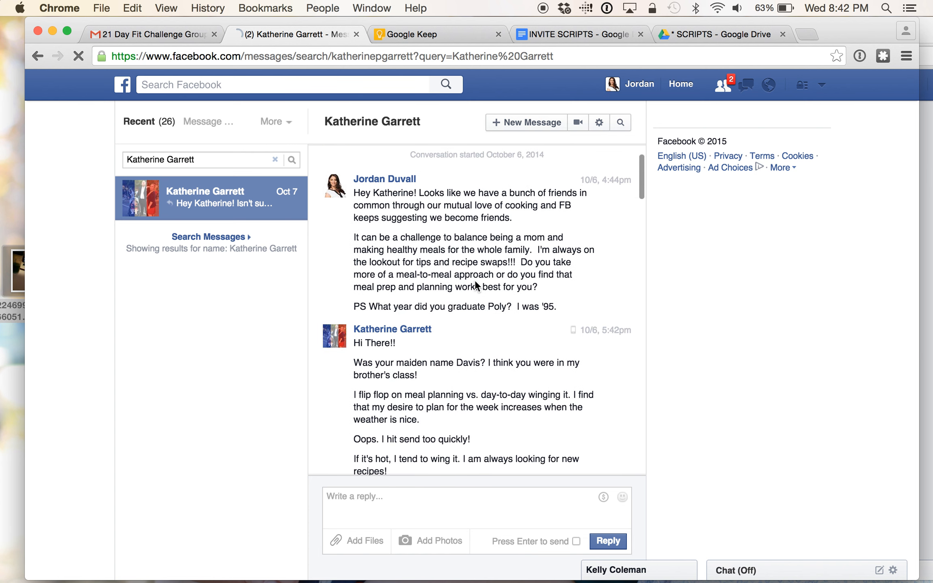
{"action": "scroll", "coordinate": [476, 282], "scroll_direction": "down", "scroll_amount": 3}
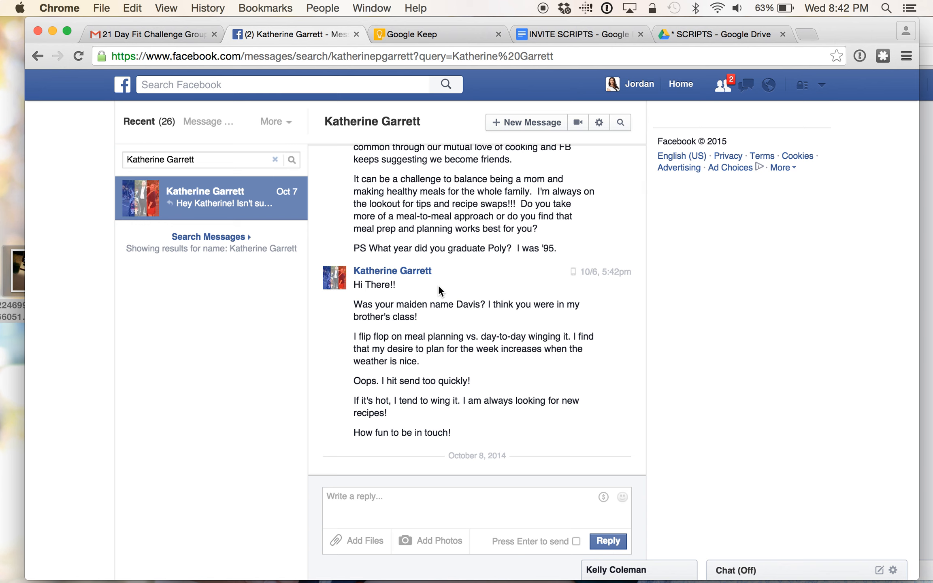
{"action": "scroll", "coordinate": [525, 312], "scroll_direction": "down", "scroll_amount": 3}
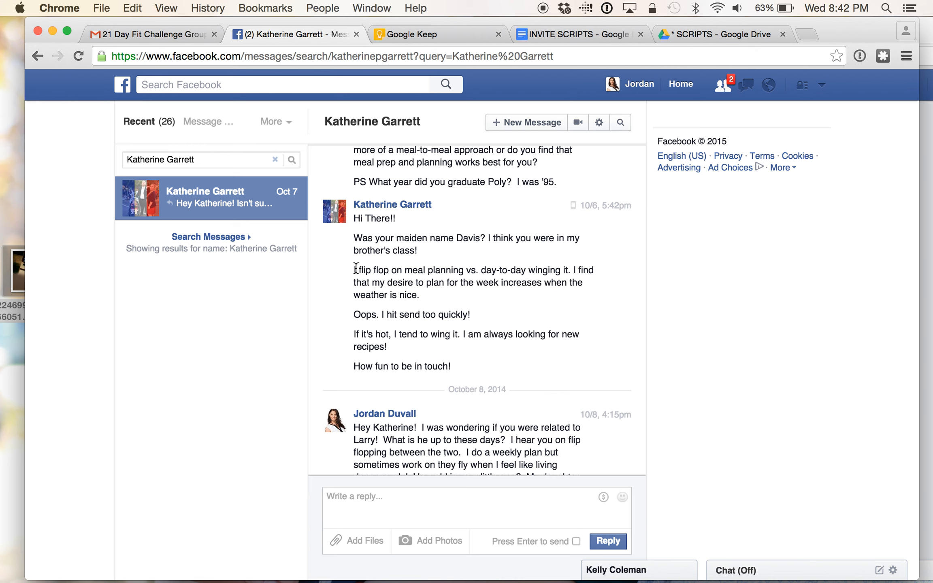
{"action": "left_click_drag", "start_coordinate": [355, 269], "coordinate": [466, 297]}
{"action": "key", "text": "super+c"}
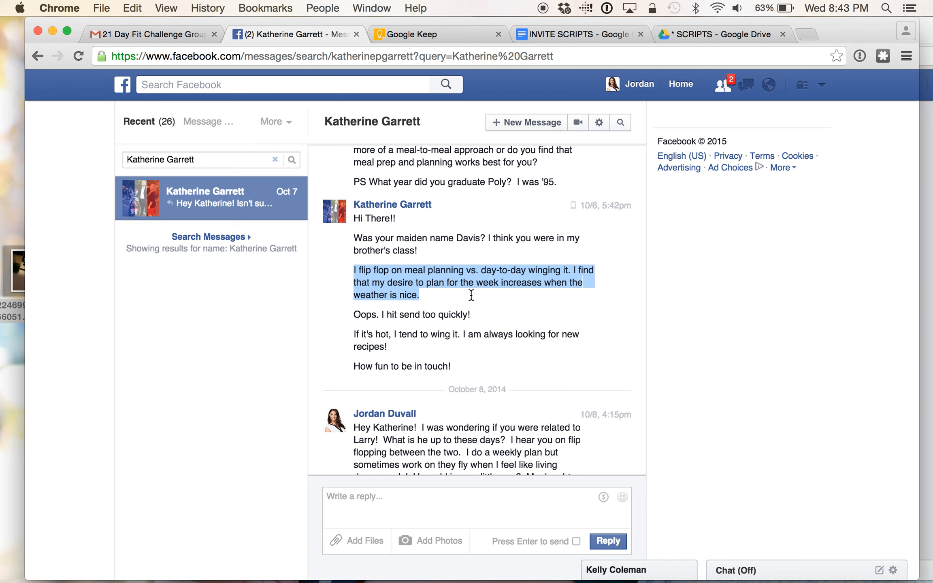
{"action": "scroll", "coordinate": [471, 295], "scroll_direction": "down", "scroll_amount": 4}
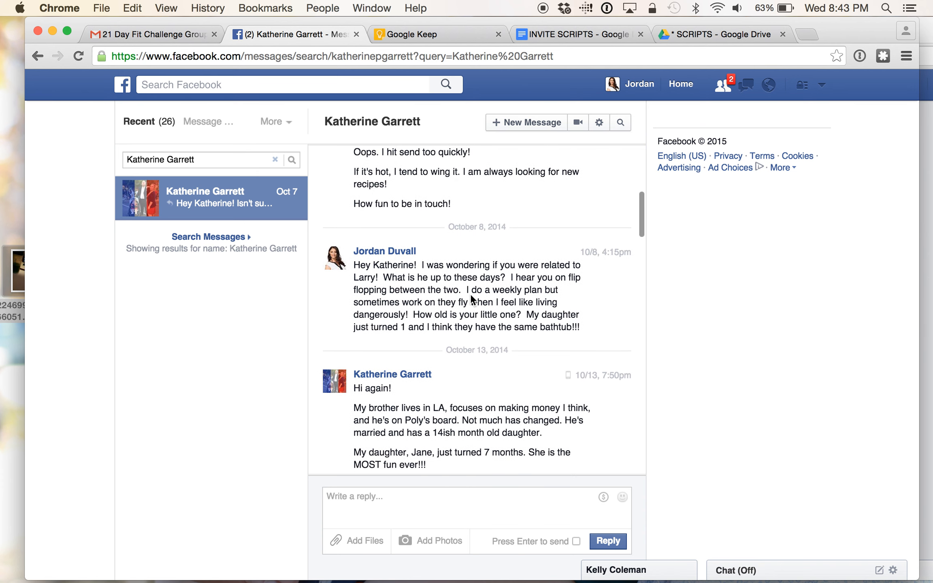
{"action": "scroll", "coordinate": [471, 296], "scroll_direction": "up", "scroll_amount": 1}
{"action": "scroll", "coordinate": [471, 295], "scroll_direction": "down", "scroll_amount": 2}
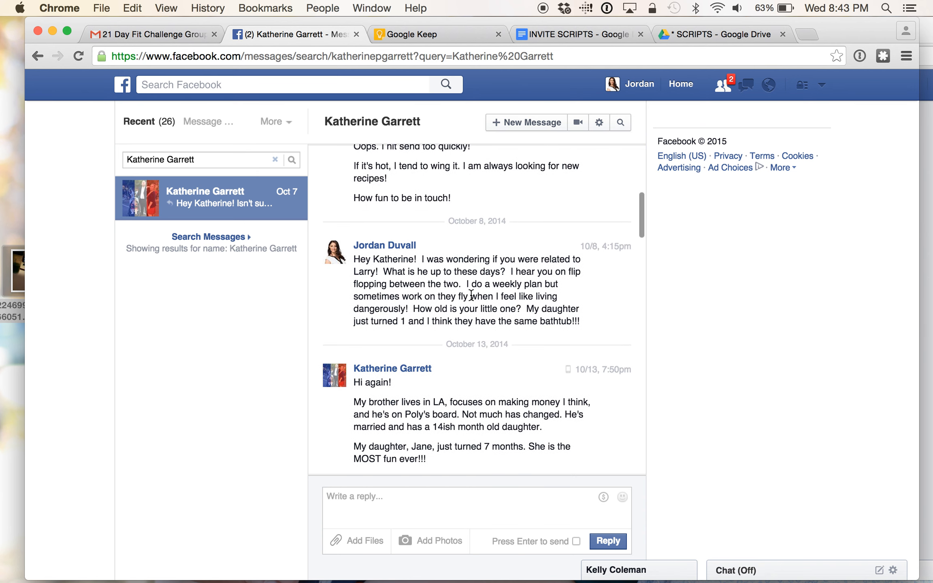
- Type GOAL: with a • bullet, then STRUGGLES, FAMILY, OCCUPATION, RECREATION and NOTES headings in her notes
{"action": "left_click", "coordinate": [169, 31]}
{"action": "left_click", "coordinate": [501, 200]}
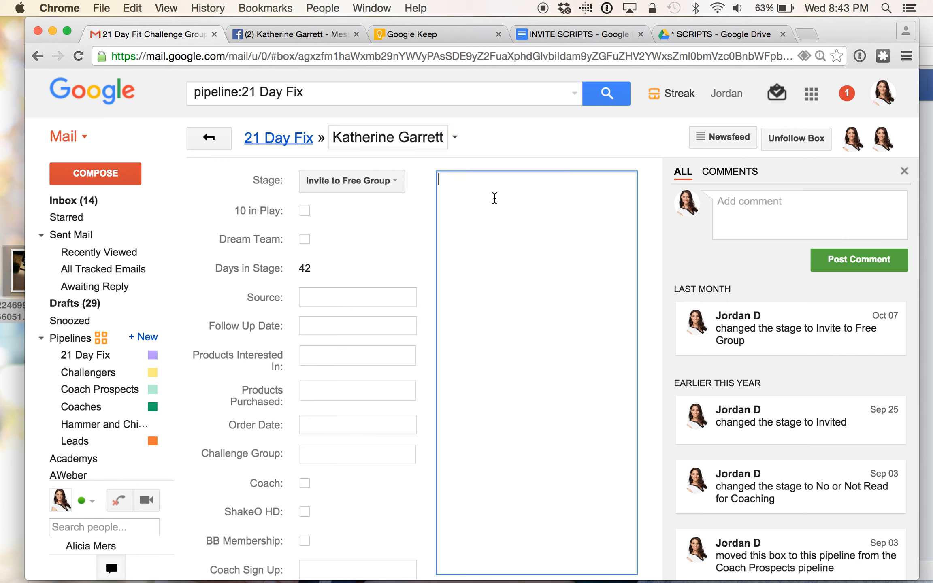
{"action": "type", "text": "GOAL:"}
{"action": "key", "text": "Return"}
{"action": "type", "text": "•"}
{"action": "key", "text": "Return"}
{"action": "key", "text": "Return"}
{"action": "type", "text": "STRUGGLES"}
{"action": "key", "text": "Return"}
{"action": "key", "text": "Return"}
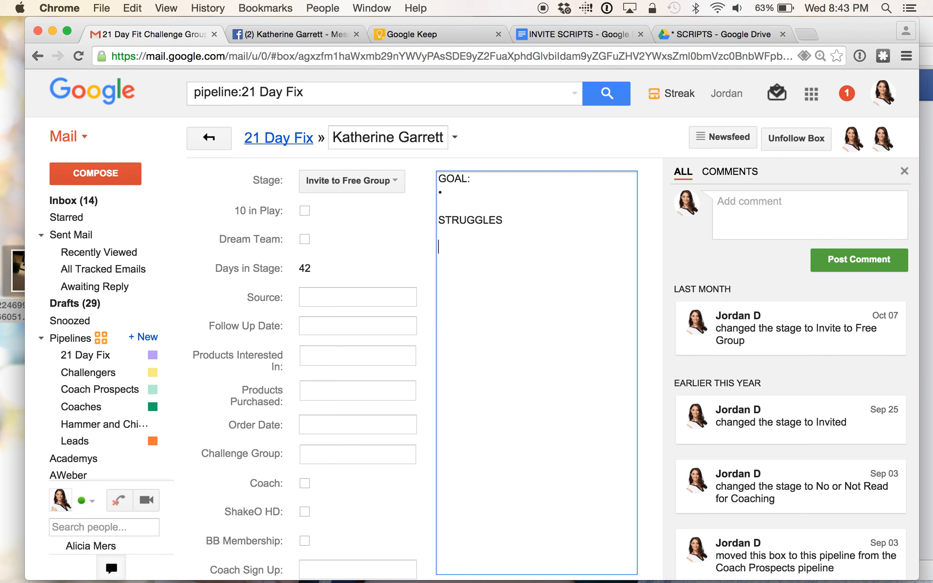
{"action": "type", "text": "FAMILY"}
{"action": "key", "text": "Return"}
{"action": "key", "text": "Return"}
{"action": "type", "text": "OCCUPATION"}
{"action": "key", "text": "Return"}
{"action": "key", "text": "Return"}
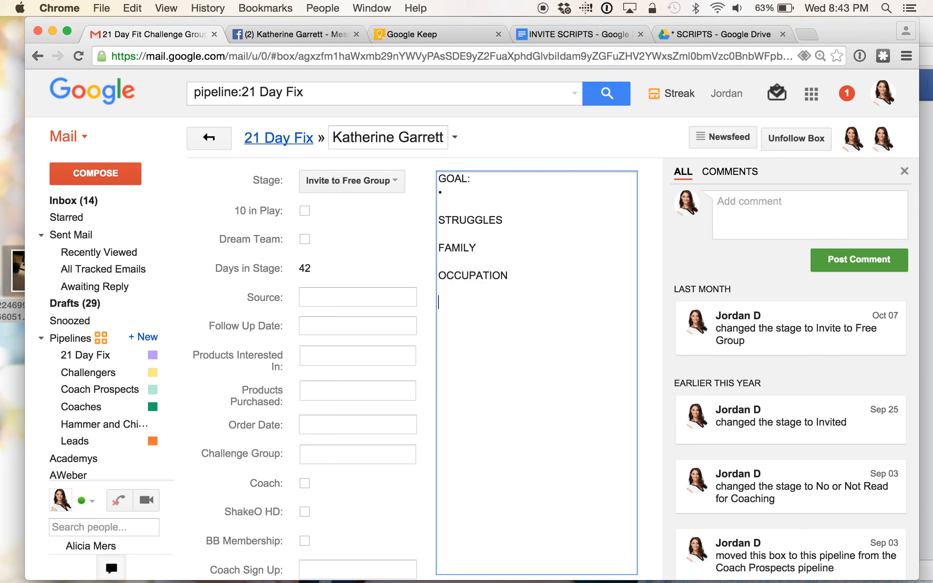
{"action": "type", "text": "RECREATION"}
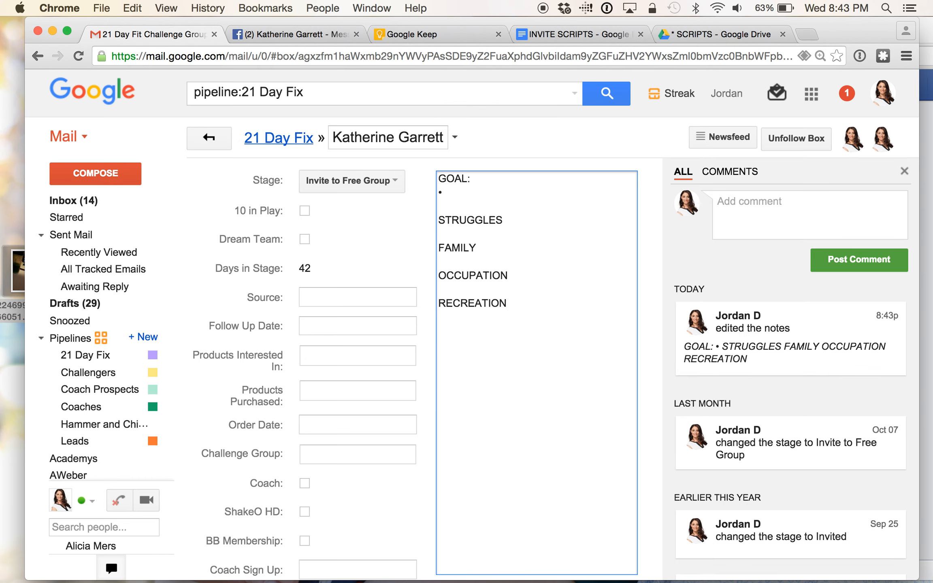
{"action": "key", "text": "Return"}
{"action": "key", "text": "Return"}
{"action": "type", "text": "NOTES"}
{"action": "key", "text": "Return"}
- Move the pasted meal-planning paragraph from NOTES to STRUGGLES, adding a • bullet
{"action": "key", "text": "super+v"}
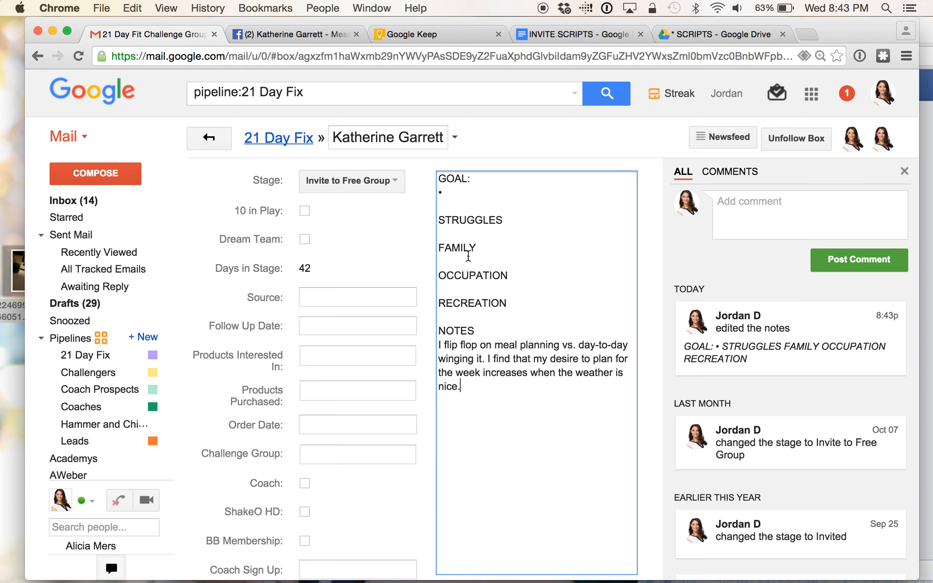
{"action": "left_click", "coordinate": [454, 233]}
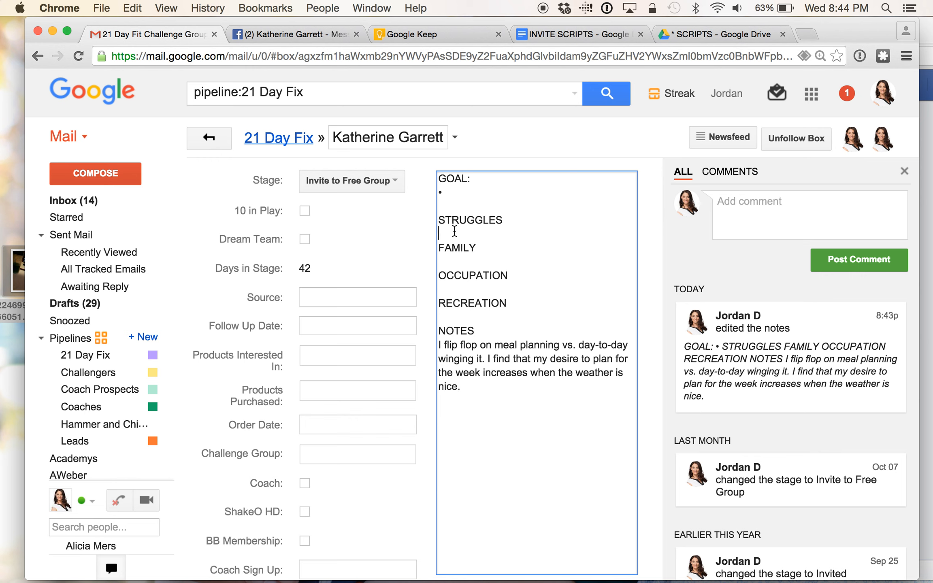
{"action": "key", "text": "super+v"}
{"action": "key", "text": "Return"}
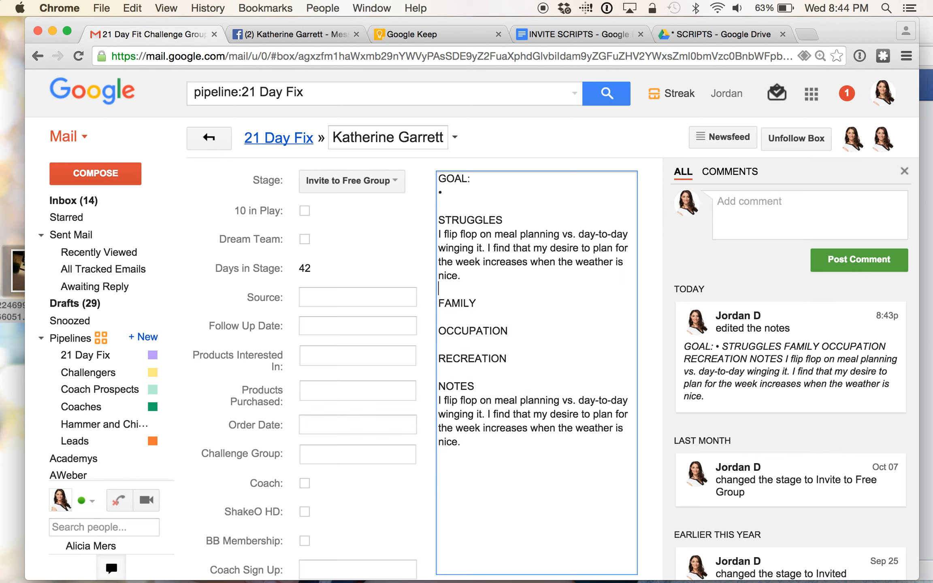
{"action": "type", "text": "•"}
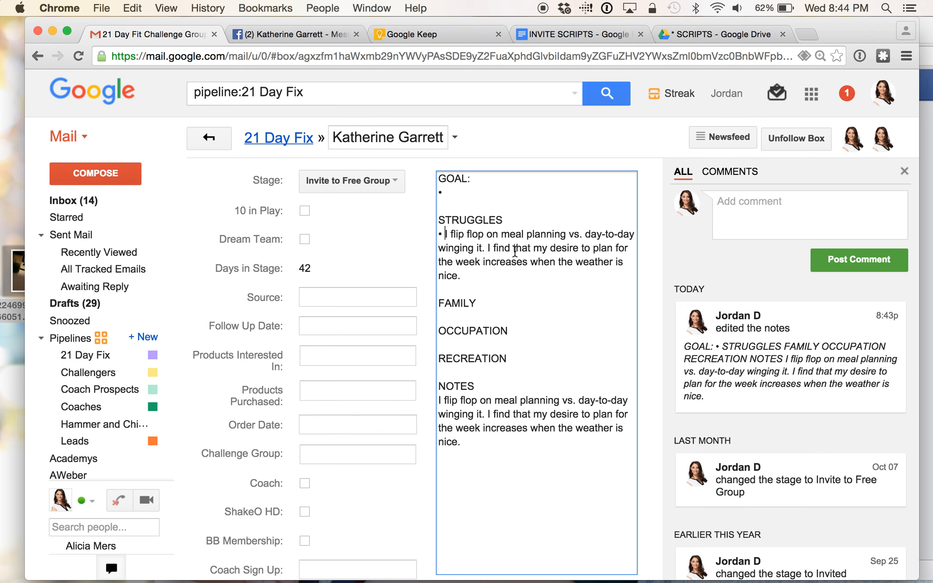
{"action": "left_click_drag", "start_coordinate": [482, 451], "coordinate": [426, 394]}
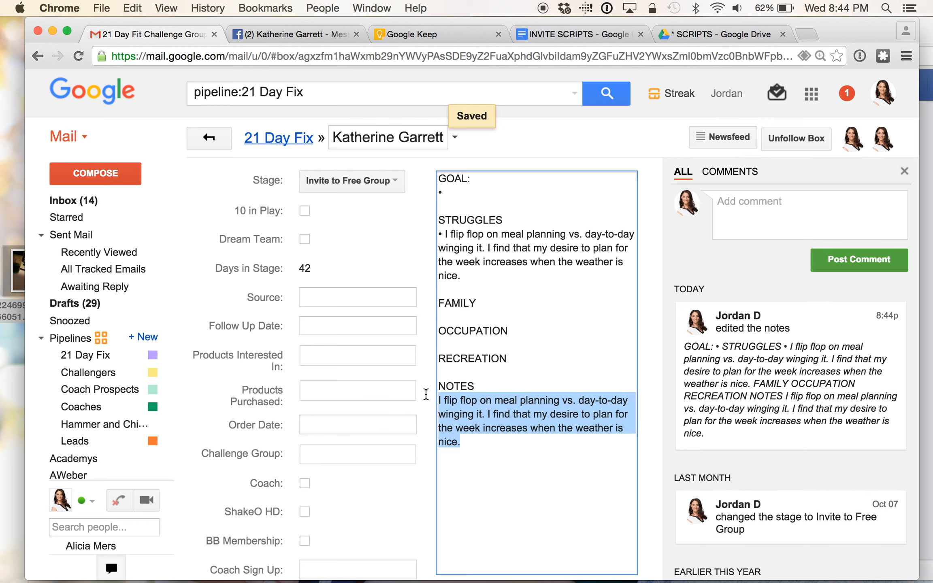
{"action": "key", "text": "BackSpace"}
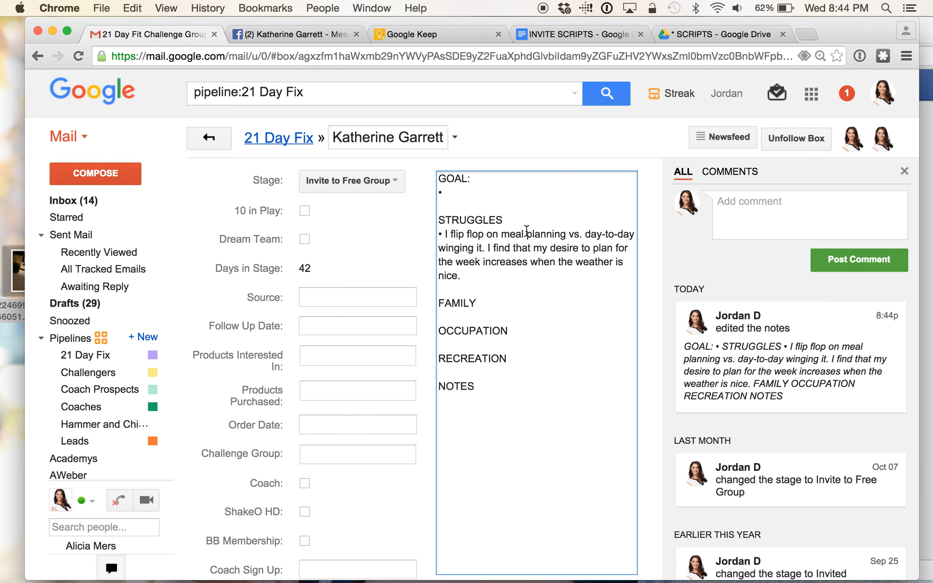
- Add the FAMILY bullet 'Daughter turned 1 in March 2014', checking details in the Facebook chat
{"action": "left_click", "coordinate": [303, 34]}
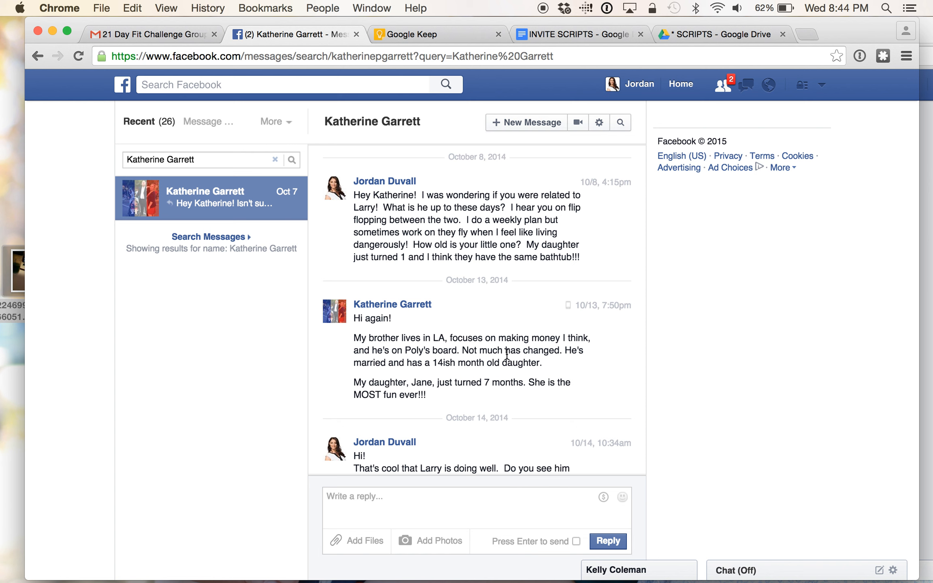
{"action": "scroll", "coordinate": [505, 351], "scroll_direction": "down", "scroll_amount": 3}
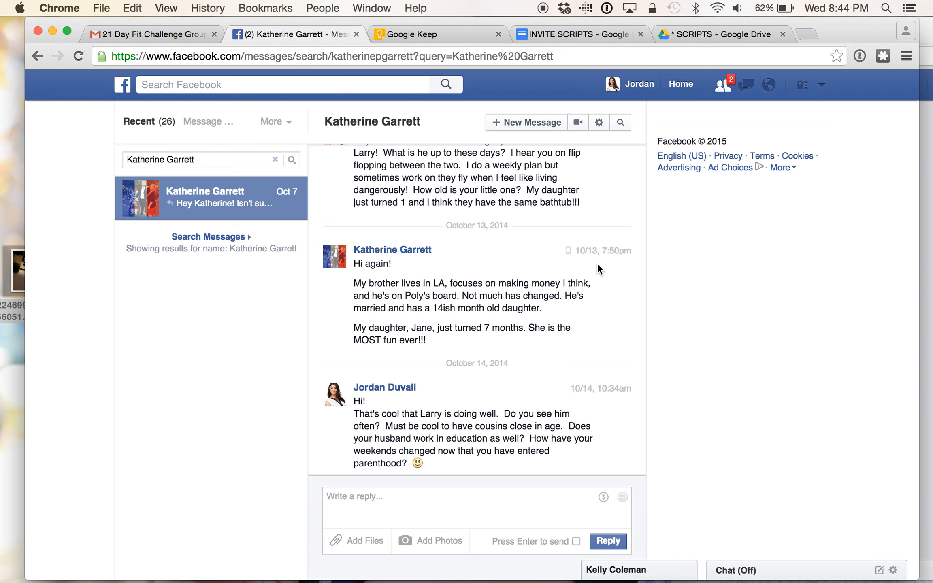
{"action": "left_click", "coordinate": [119, 38]}
{"action": "left_click", "coordinate": [464, 312]}
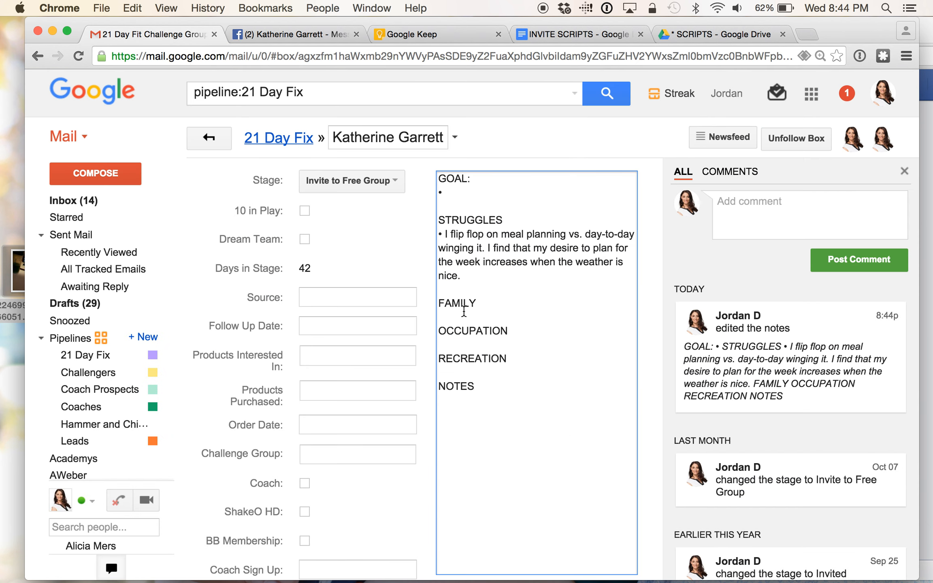
{"action": "type", "text": "• Daughter during t"}
{"action": "key", "text": "BackSpace"}
{"action": "key", "text": "BackSpace"}
{"action": "key", "text": "BackSpace"}
{"action": "key", "text": "BackSpace"}
{"action": "key", "text": "BackSpace"}
{"action": "key", "text": "BackSpace"}
{"action": "key", "text": "BackSpace"}
{"action": "key", "text": "BackSpace"}
{"action": "type", "text": "turned 1 in"}
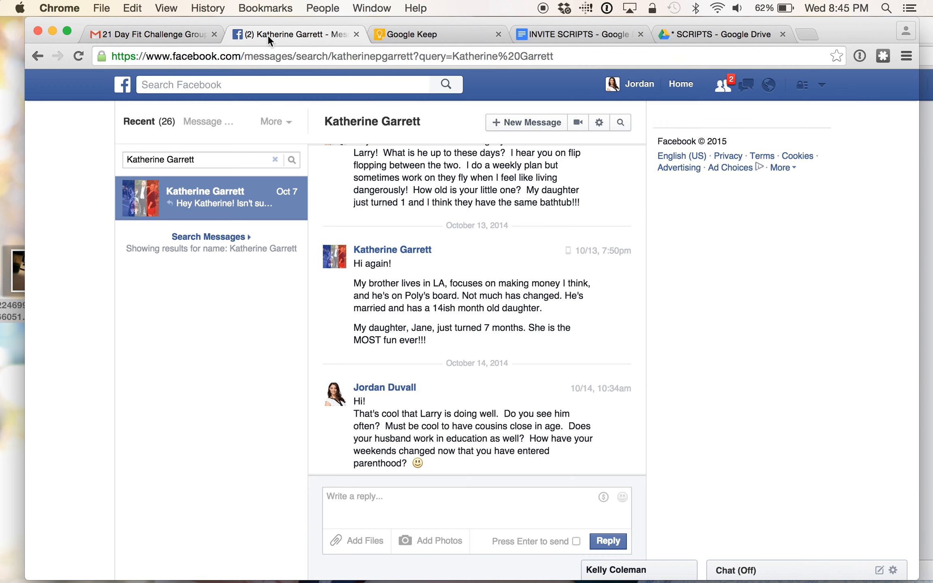
{"action": "left_click", "coordinate": [268, 35]}
{"action": "left_click", "coordinate": [162, 35]}
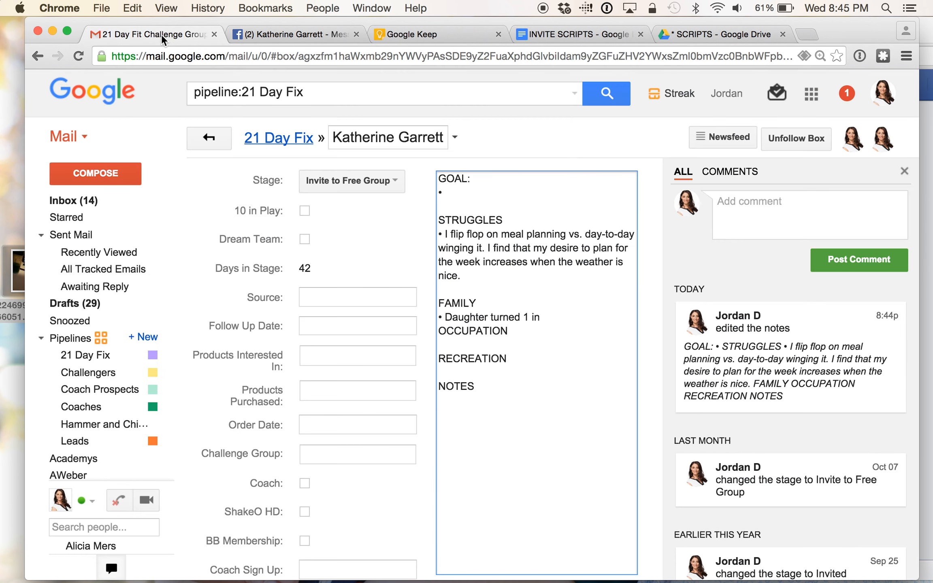
{"action": "left_click", "coordinate": [275, 35]}
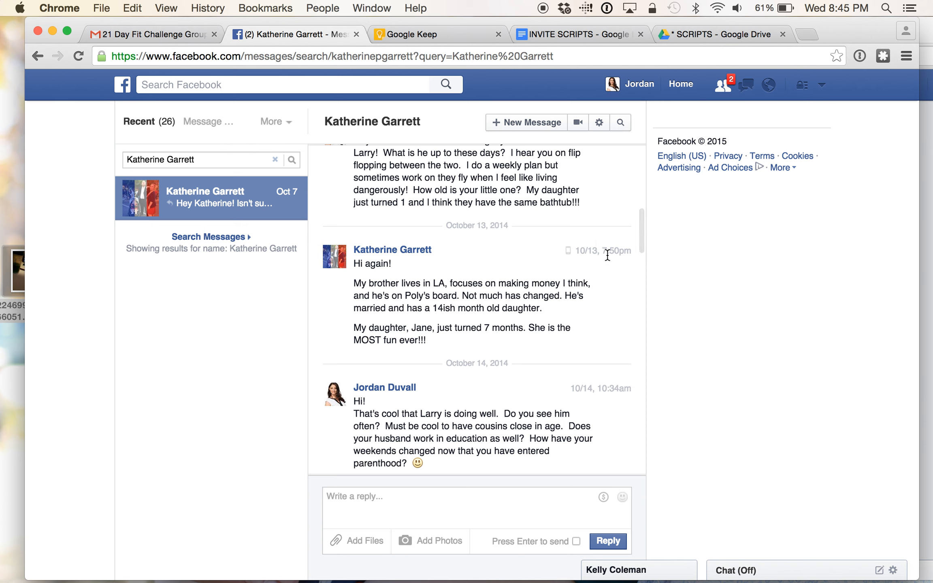
{"action": "left_click", "coordinate": [194, 34]}
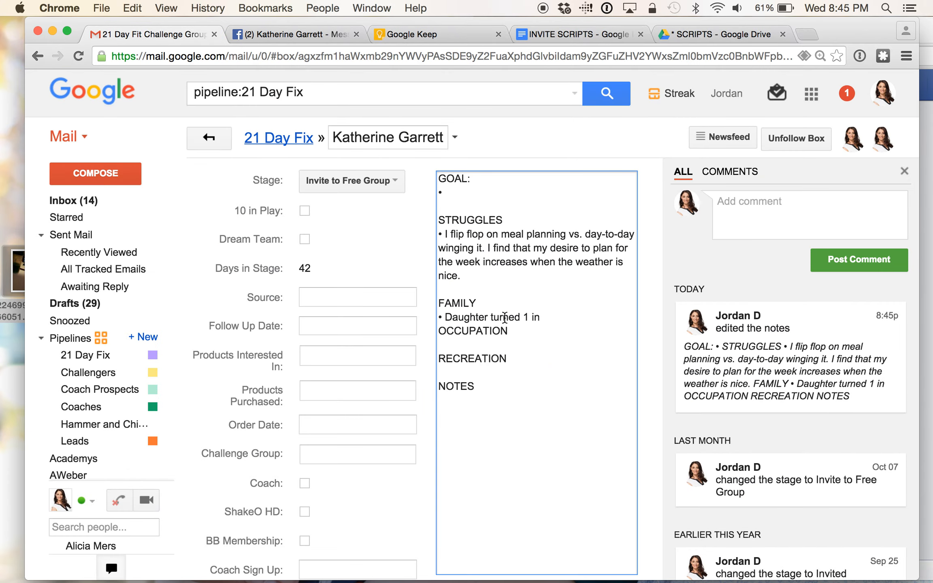
{"action": "left_click", "coordinate": [555, 317]}
{"action": "key", "text": "Return"}
{"action": "key", "text": "Left"}
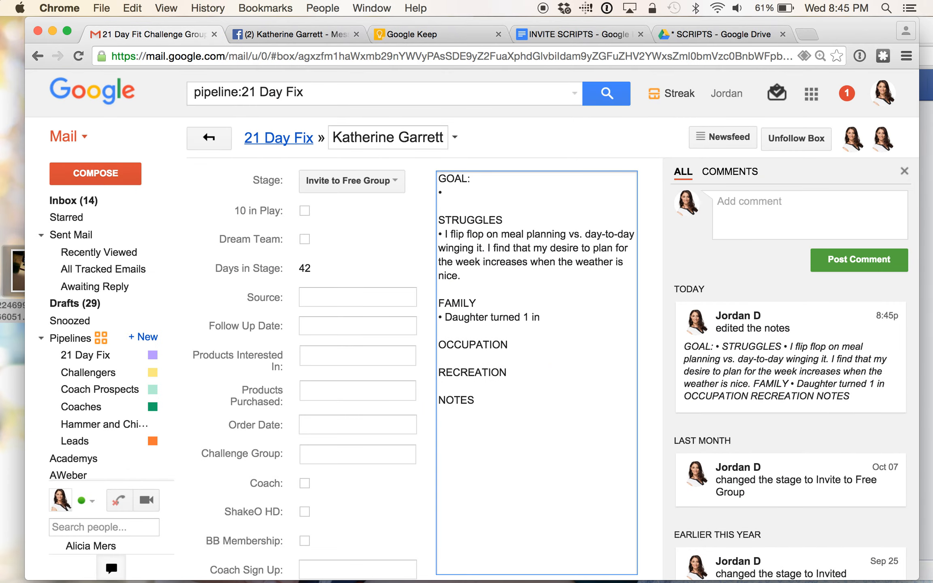
{"action": "type", "text": "March 2014"}
- After reading her later messages, set Products Interested In to Coaching
{"action": "left_click", "coordinate": [275, 32]}
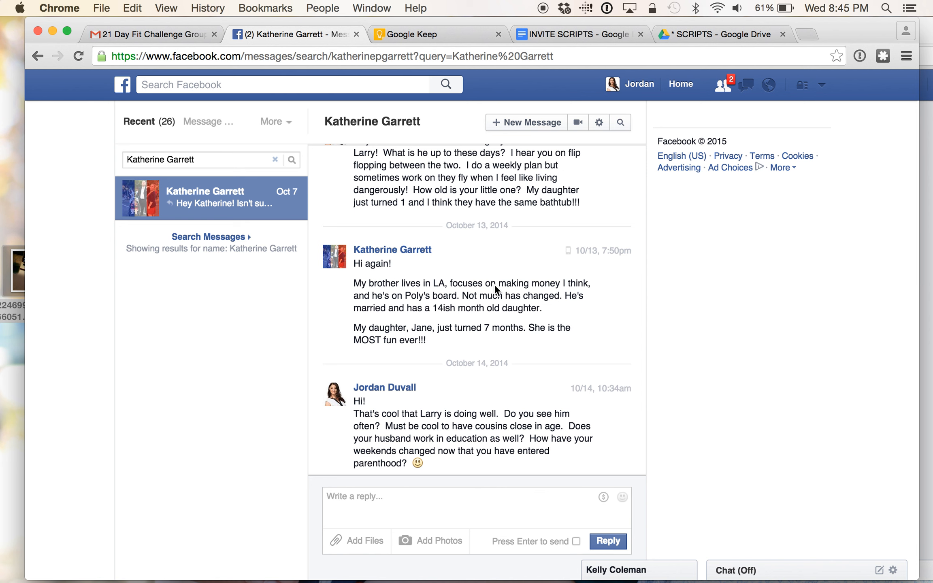
{"action": "scroll", "coordinate": [495, 286], "scroll_direction": "down", "scroll_amount": 5}
{"action": "scroll", "coordinate": [472, 337], "scroll_direction": "down", "scroll_amount": 1}
{"action": "scroll", "coordinate": [472, 337], "scroll_direction": "down", "scroll_amount": 4}
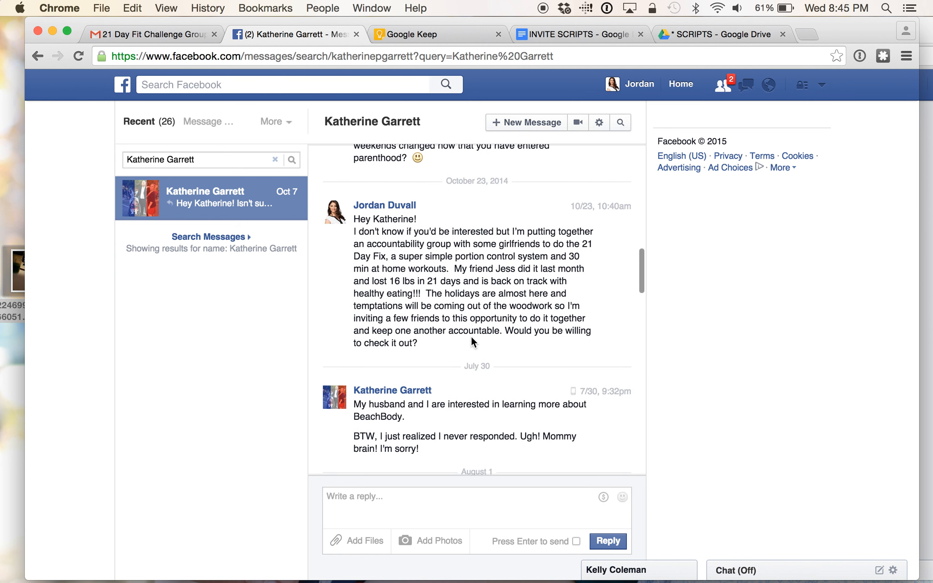
{"action": "scroll", "coordinate": [497, 311], "scroll_direction": "down", "scroll_amount": 2}
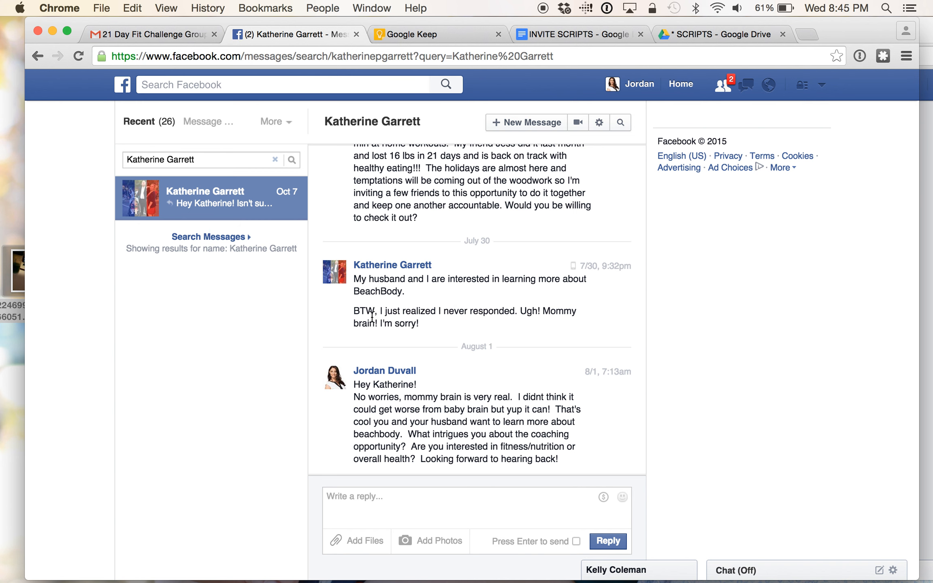
{"action": "left_click", "coordinate": [167, 33]}
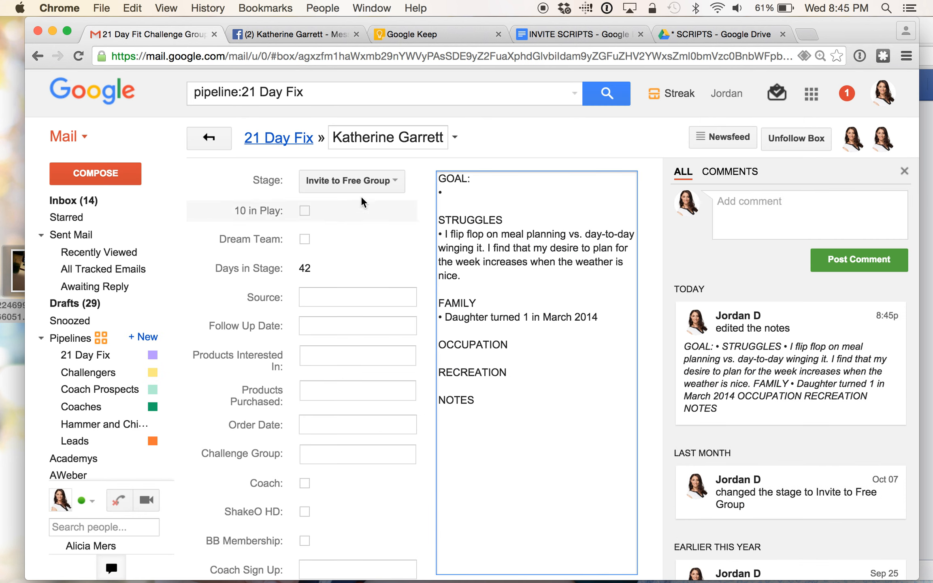
{"action": "left_click", "coordinate": [310, 357]}
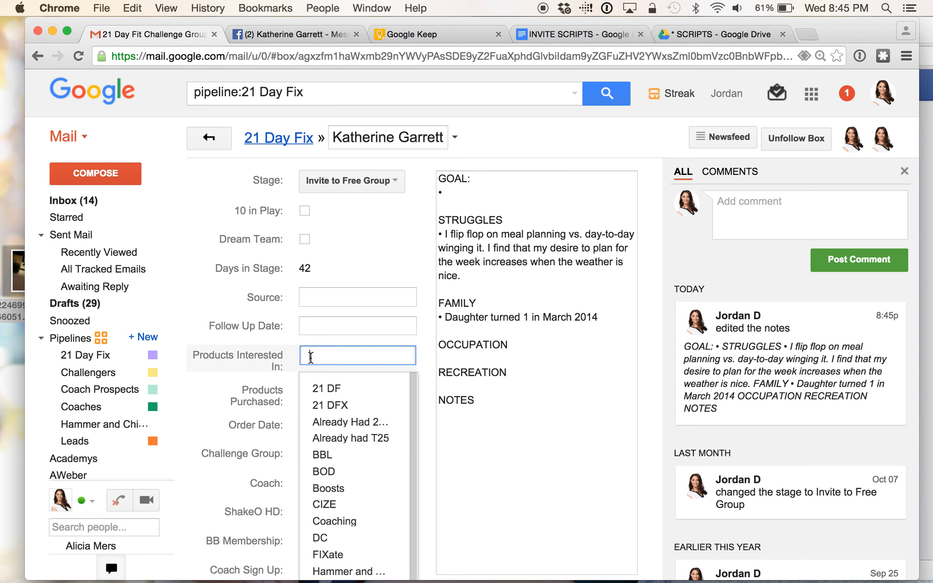
{"action": "left_click", "coordinate": [344, 523]}
{"action": "left_click", "coordinate": [554, 448]}
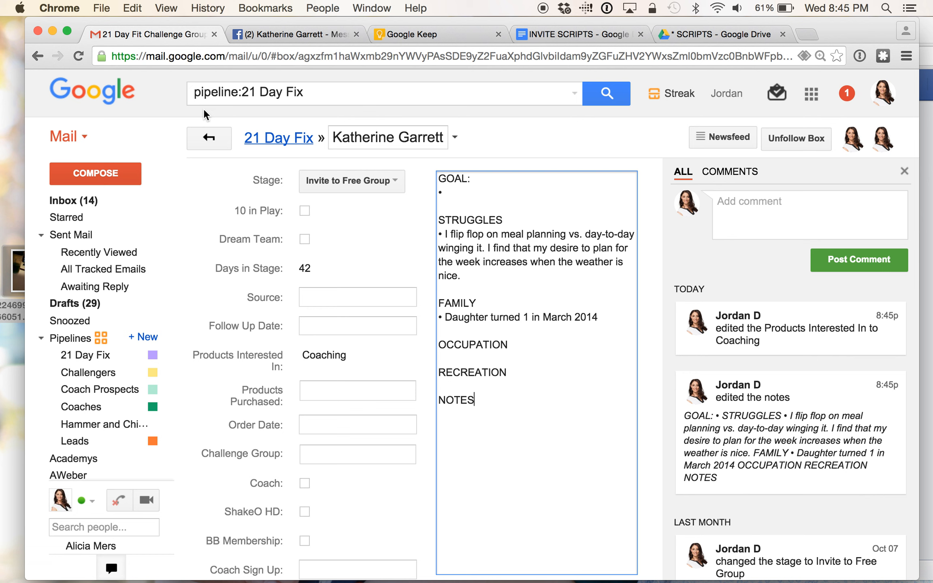
{"action": "left_click", "coordinate": [267, 34]}
- Copy her health and finance goal message and paste it under GOAL
{"action": "scroll", "coordinate": [407, 313], "scroll_direction": "down", "scroll_amount": 10}
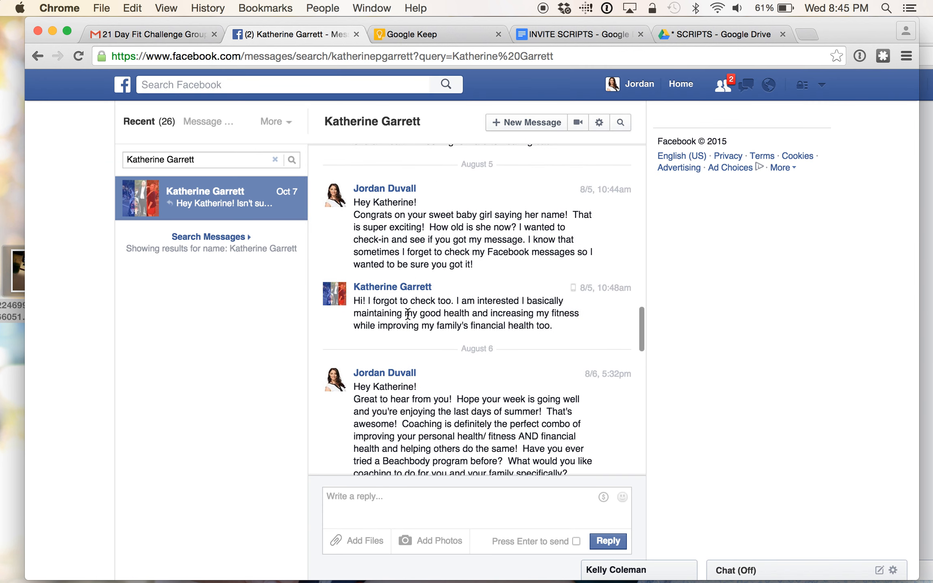
{"action": "scroll", "coordinate": [408, 314], "scroll_direction": "down", "scroll_amount": 1}
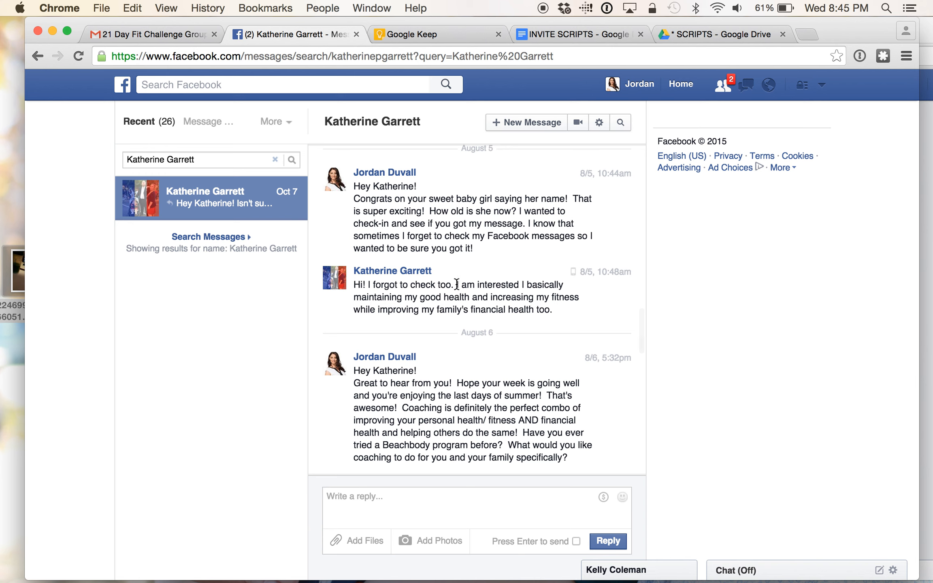
{"action": "mouse_move", "coordinate": [459, 285]}
{"action": "left_mouse_down"}
{"action": "mouse_move", "coordinate": [602, 313]}
{"action": "mouse_move", "coordinate": [456, 286]}
{"action": "left_mouse_up"}
{"action": "key", "text": "super+c"}
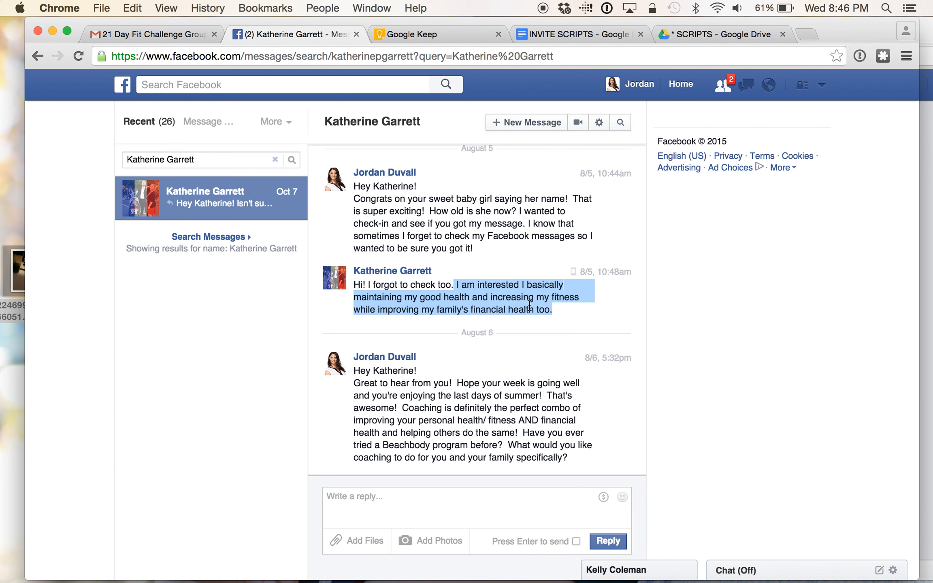
{"action": "left_click", "coordinate": [158, 34]}
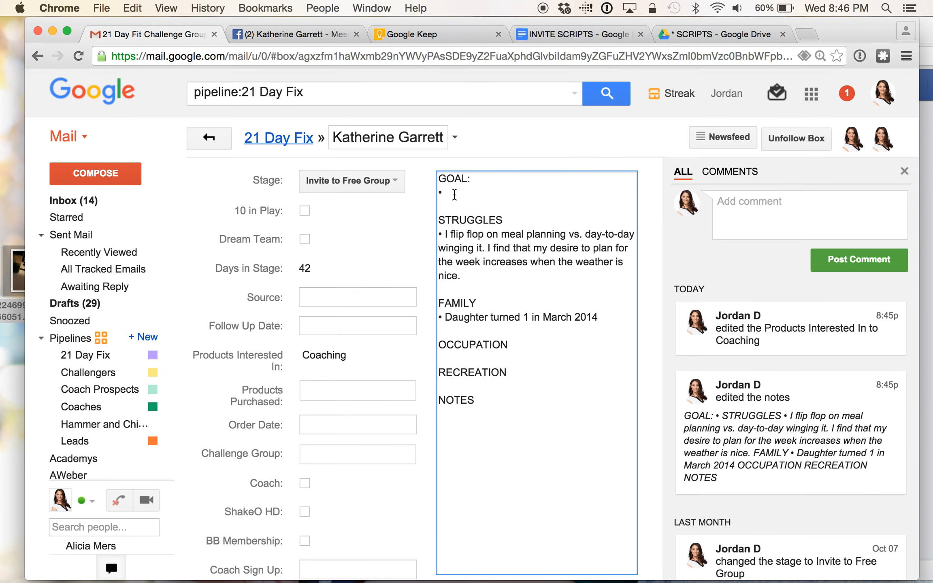
{"action": "left_click", "coordinate": [454, 195]}
{"action": "key", "text": "super+v"}
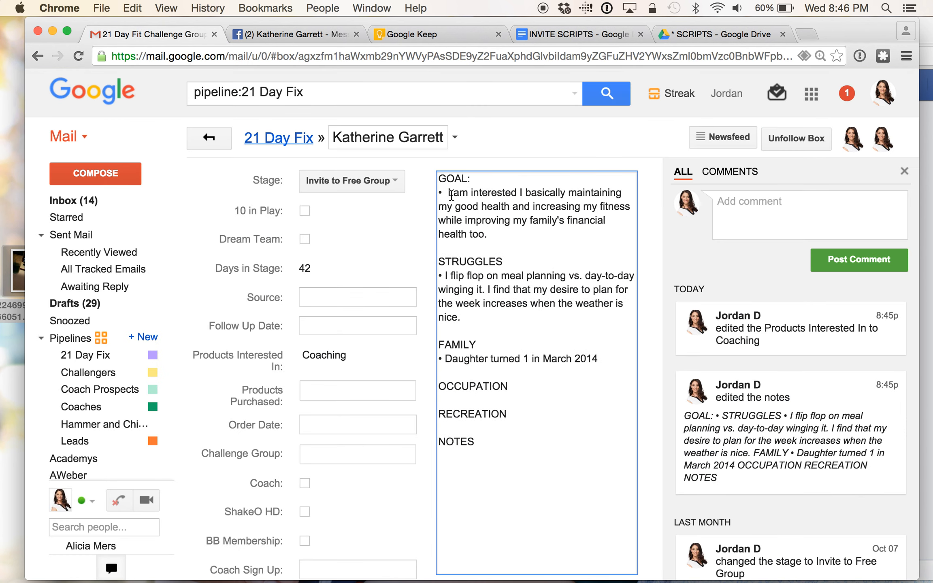
- Trim the GOAL bullet to read 'Maintain my good health and increase my fitness…'
{"action": "left_click", "coordinate": [448, 194]}
{"action": "key", "text": "BackSpace"}
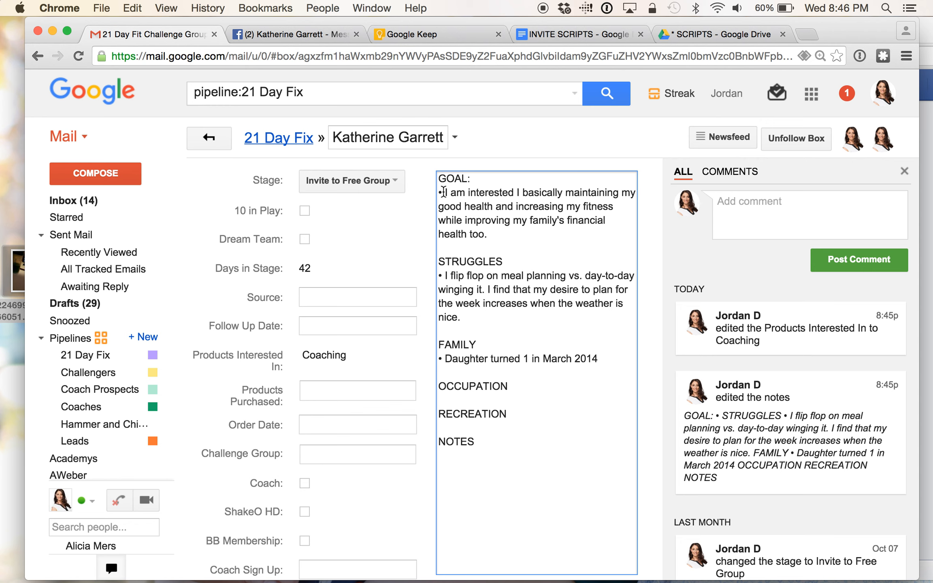
{"action": "left_click_drag", "start_coordinate": [444, 192], "coordinate": [618, 190]}
{"action": "key", "text": "BackSpace"}
{"action": "type", "text": "Maintain"}
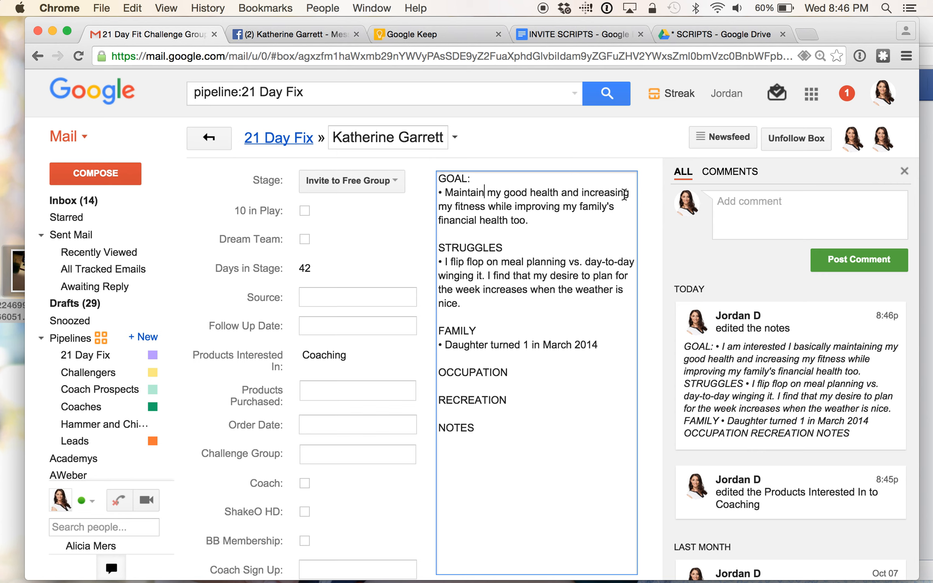
{"action": "left_click_drag", "start_coordinate": [630, 192], "coordinate": [608, 189]}
{"action": "type", "text": "ase"}
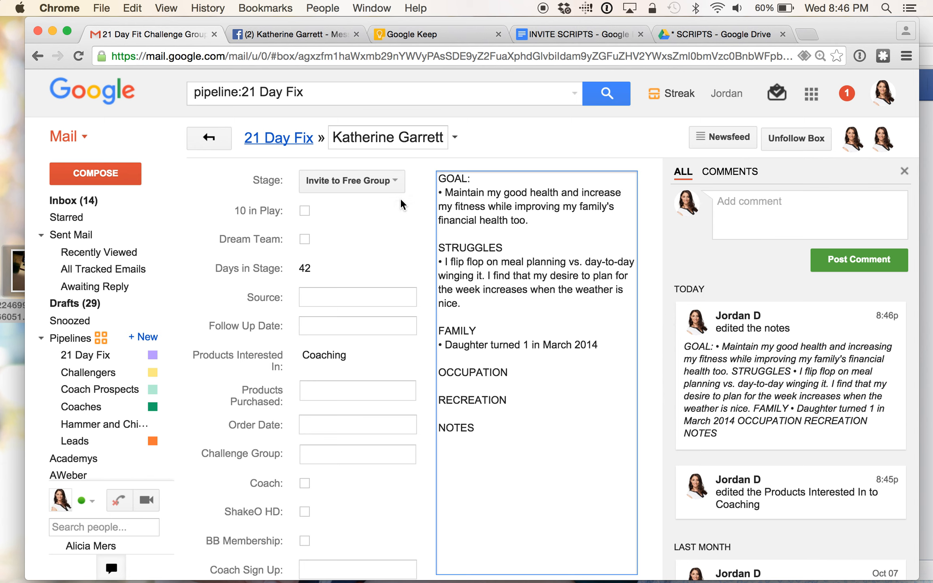
- Scroll through the rest of her Facebook chat, then go back to the 21 Day Fix pipeline list
{"action": "left_click", "coordinate": [287, 35]}
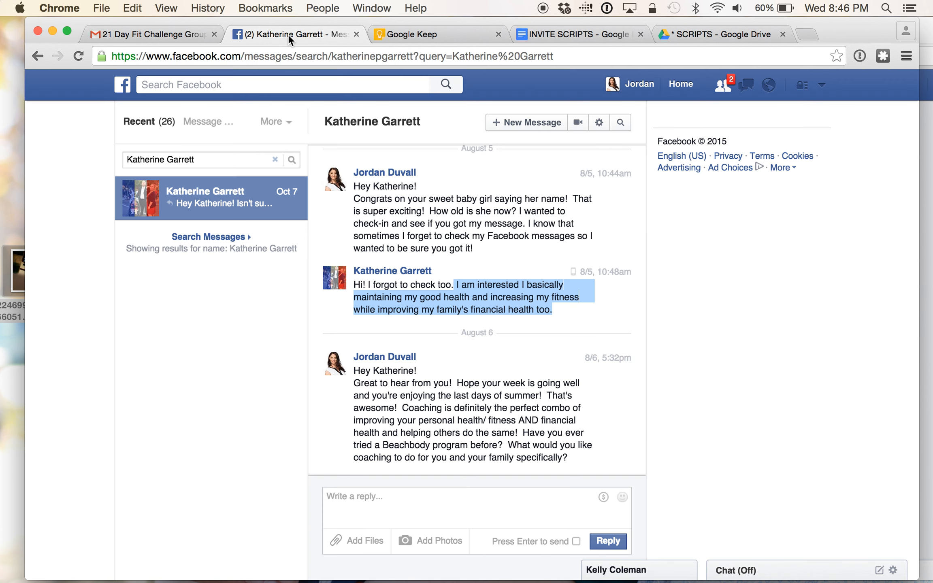
{"action": "scroll", "coordinate": [424, 289], "scroll_direction": "down", "scroll_amount": 4}
{"action": "scroll", "coordinate": [424, 289], "scroll_direction": "down", "scroll_amount": 8}
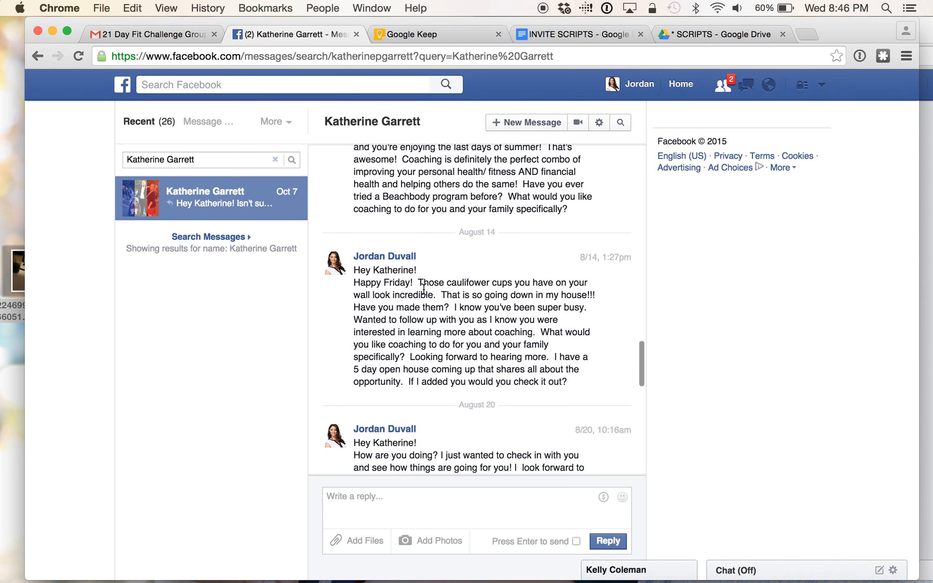
{"action": "scroll", "coordinate": [422, 288], "scroll_direction": "down", "scroll_amount": 4}
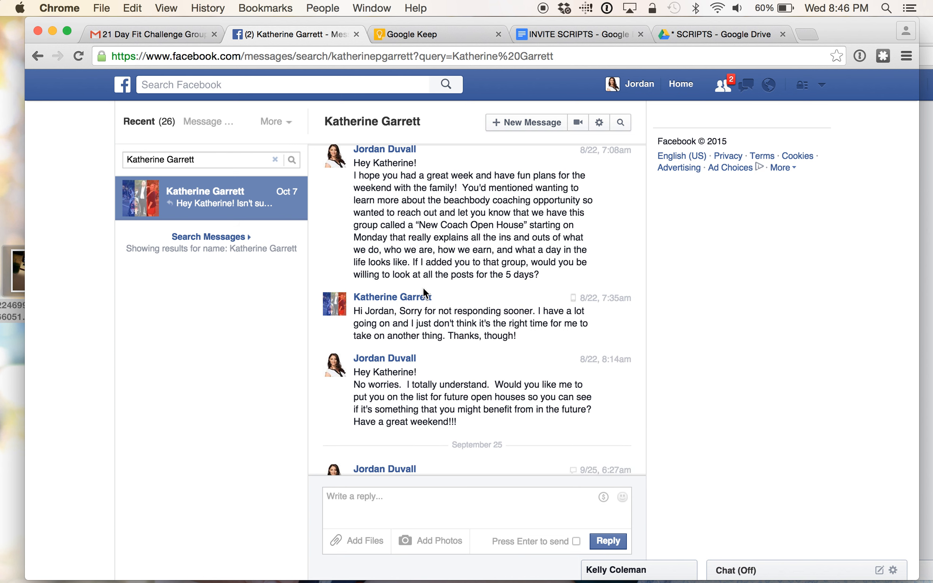
{"action": "mouse_move", "coordinate": [421, 297]}
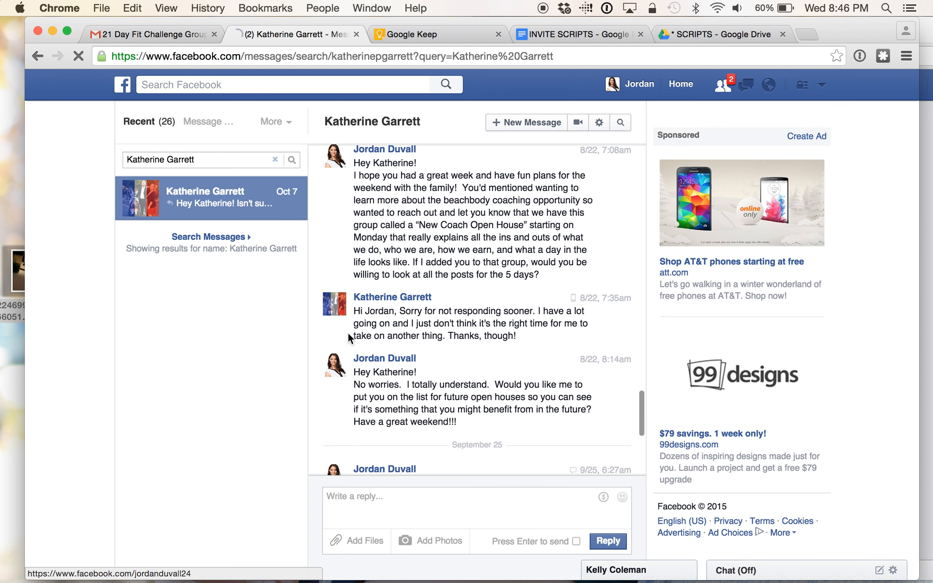
{"action": "scroll", "coordinate": [348, 333], "scroll_direction": "down", "scroll_amount": 10}
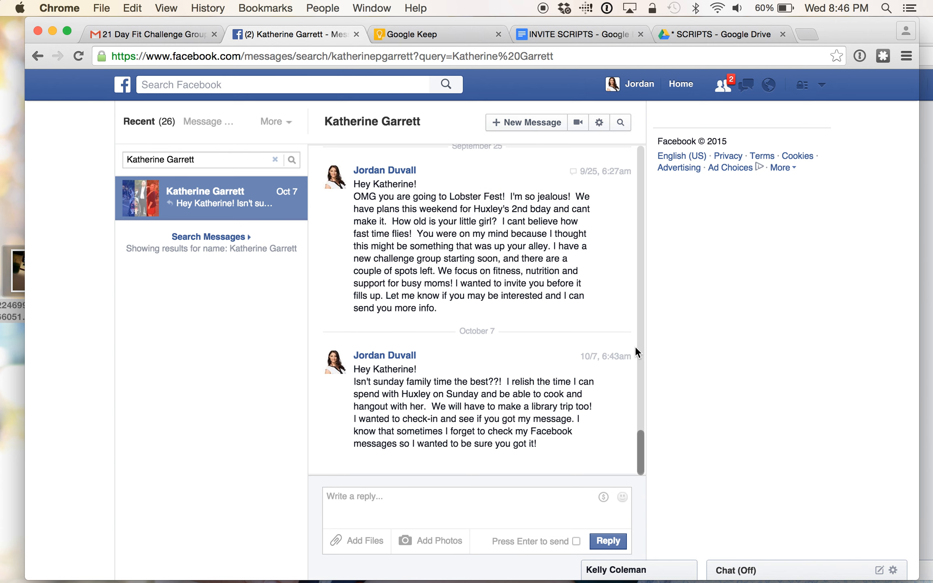
{"action": "scroll", "coordinate": [635, 346], "scroll_direction": "up", "scroll_amount": 20}
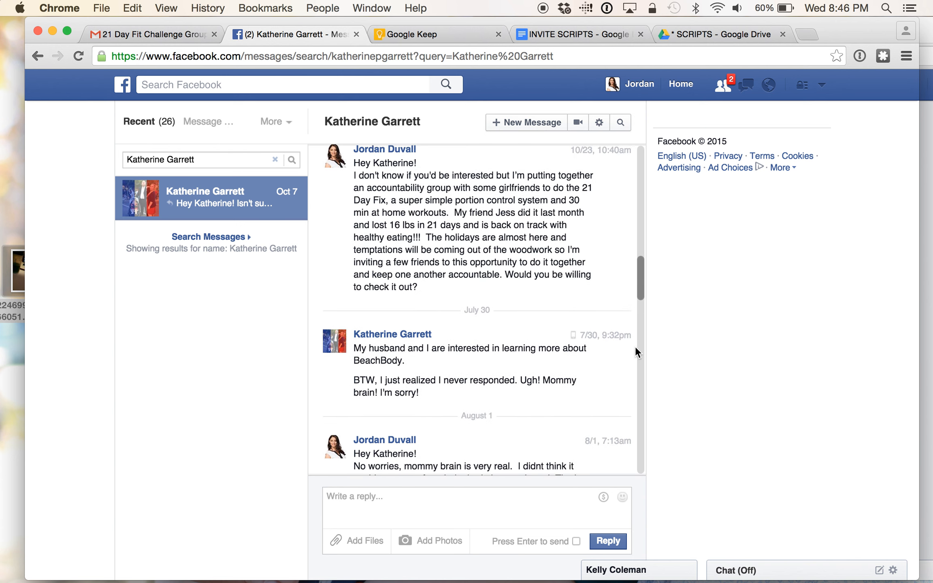
{"action": "left_click", "coordinate": [165, 32]}
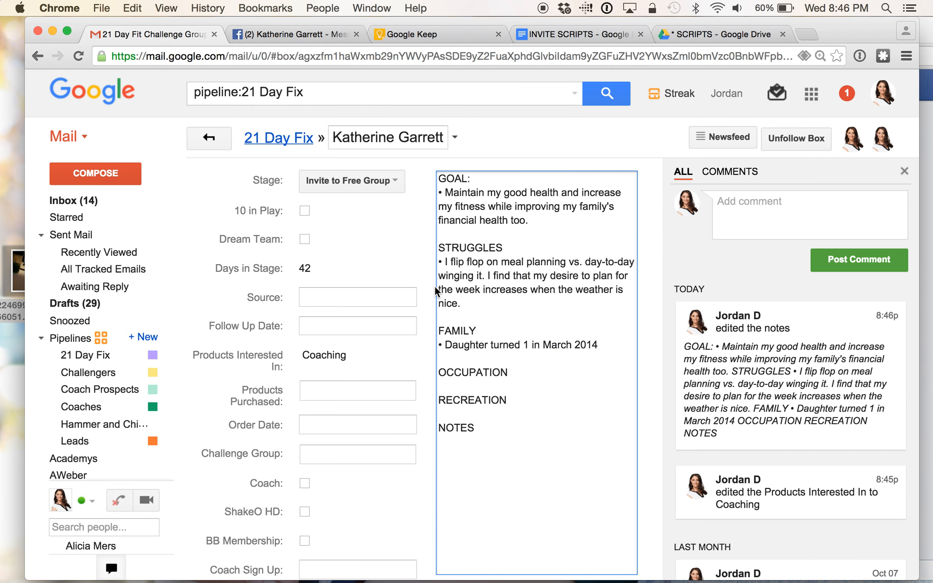
{"action": "left_click", "coordinate": [216, 140]}
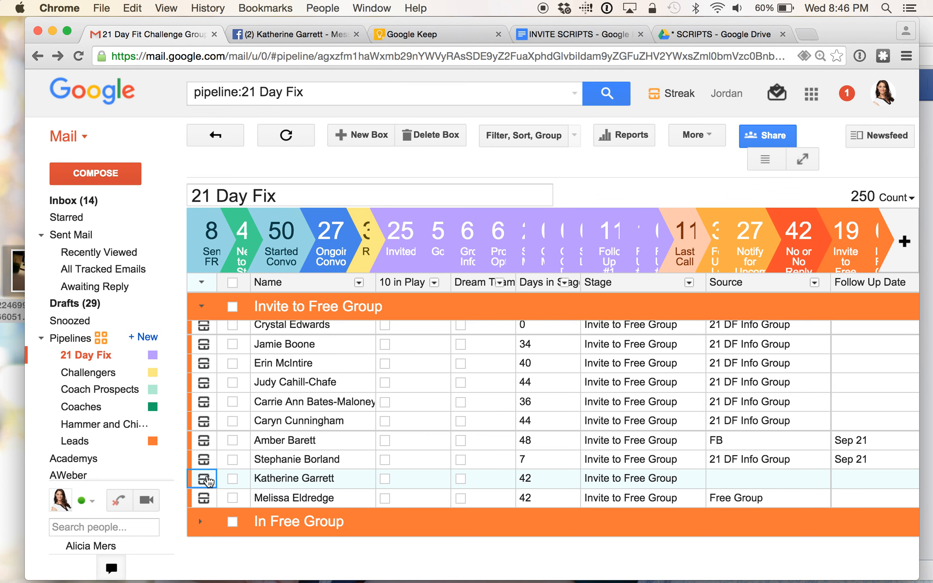
- Set the prospect's Source to FB in her box and return to the pipeline list
{"action": "left_click", "coordinate": [204, 479]}
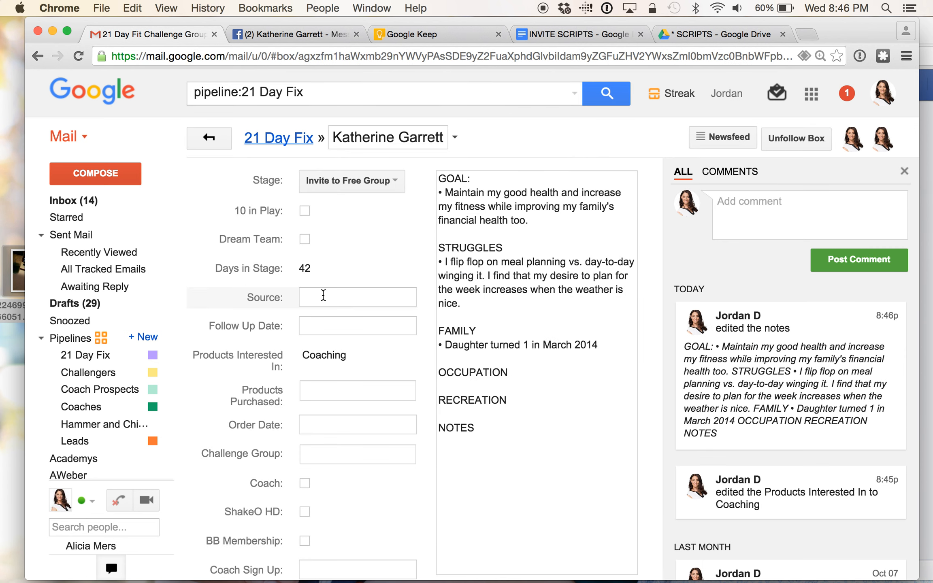
{"action": "left_click", "coordinate": [324, 296]}
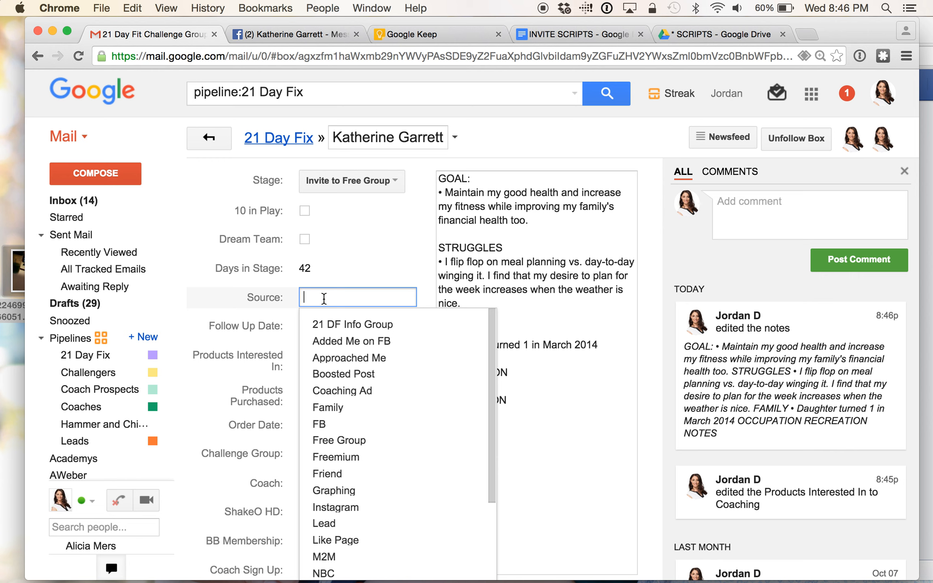
{"action": "scroll", "coordinate": [351, 427], "scroll_direction": "down", "scroll_amount": 5}
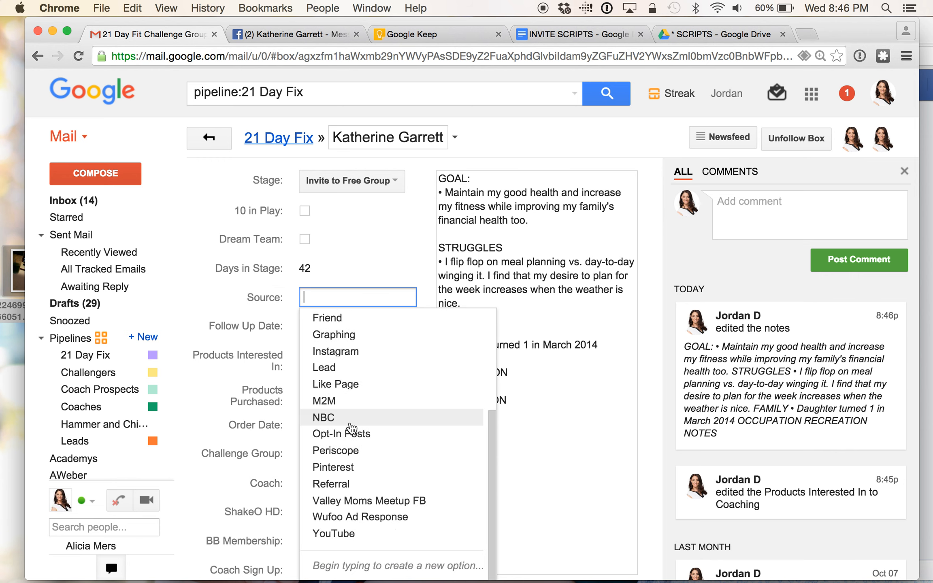
{"action": "scroll", "coordinate": [350, 427], "scroll_direction": "up", "scroll_amount": 3}
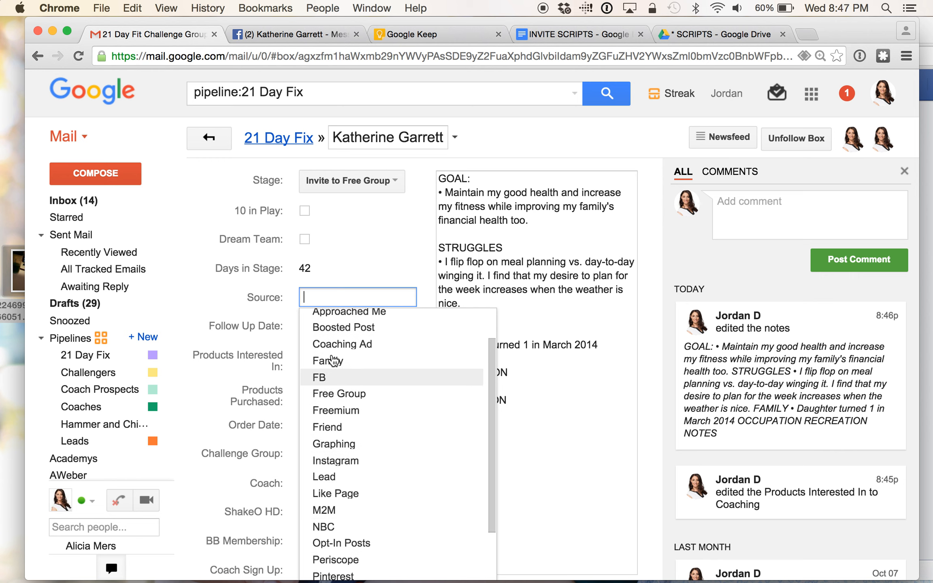
{"action": "left_click", "coordinate": [336, 377]}
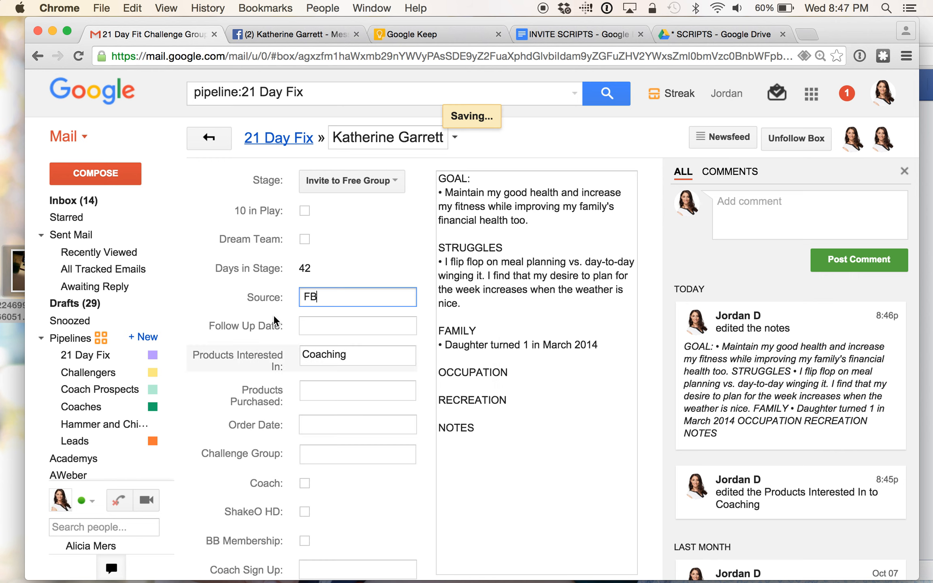
{"action": "left_click", "coordinate": [210, 137]}
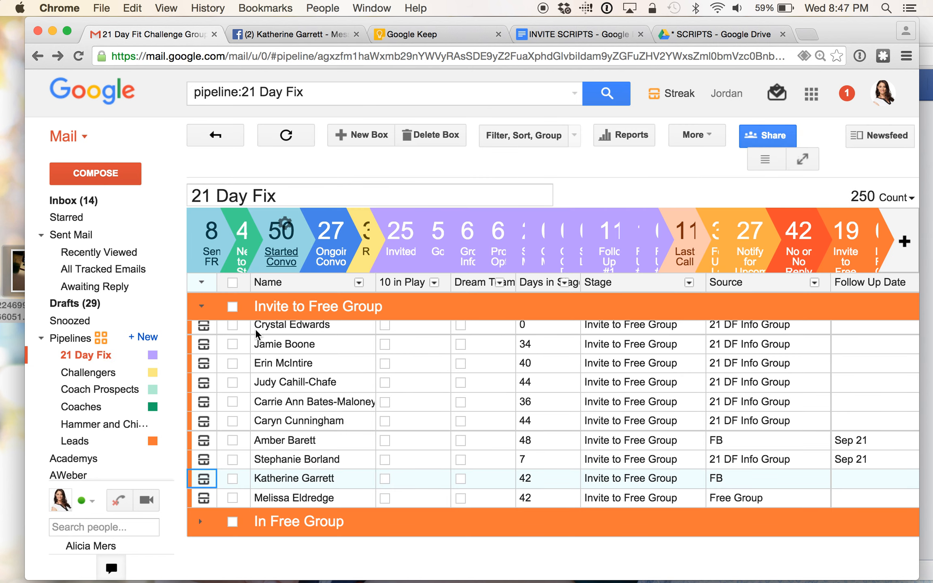
- Review the next prospect's Streak box notes, then go to the Facebook messages
{"action": "left_click", "coordinate": [204, 461]}
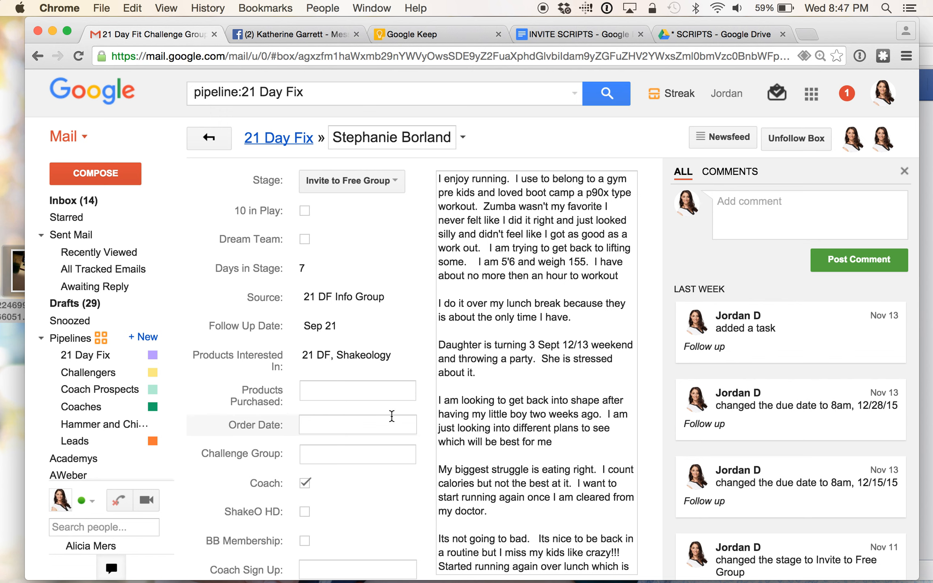
{"action": "scroll", "coordinate": [484, 350], "scroll_direction": "down", "scroll_amount": 10}
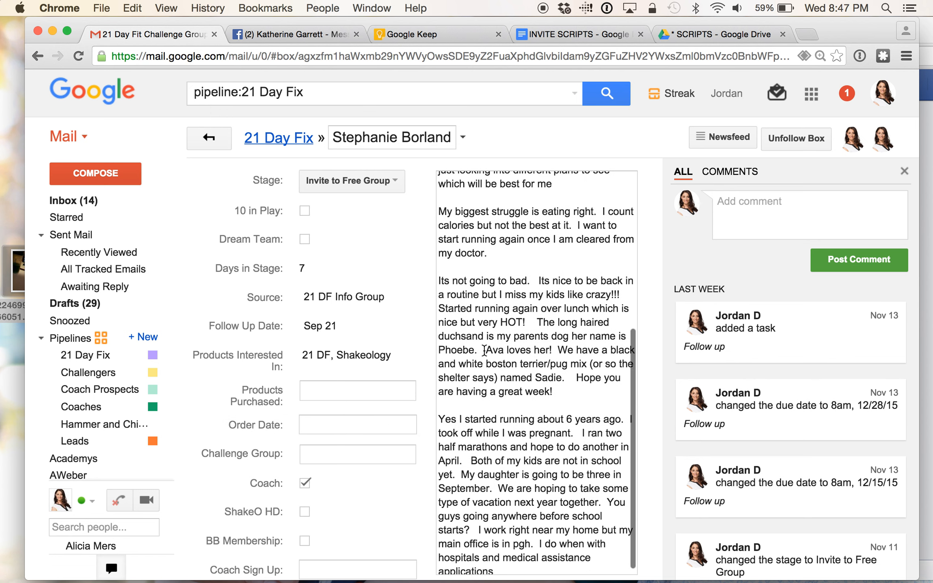
{"action": "scroll", "coordinate": [484, 351], "scroll_direction": "down", "scroll_amount": 2}
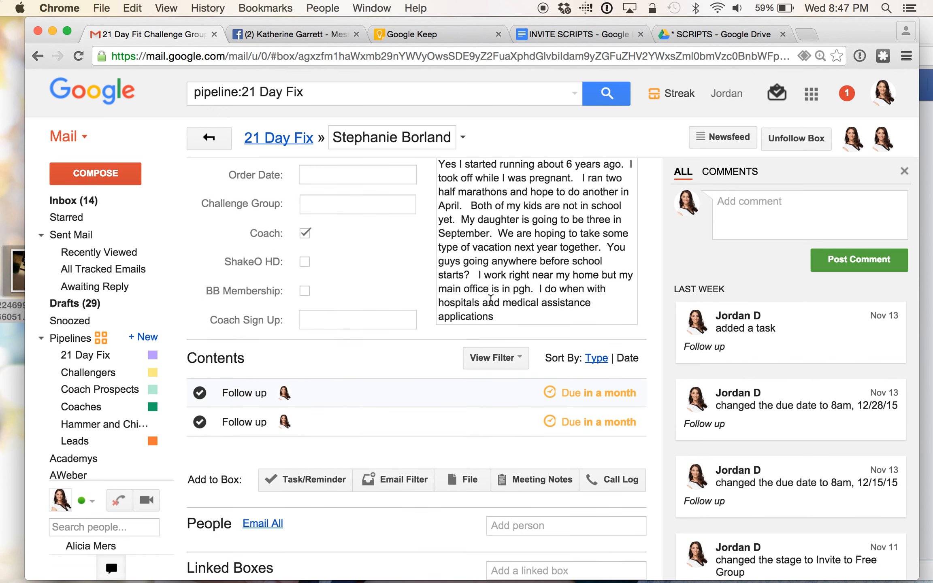
{"action": "scroll", "coordinate": [491, 300], "scroll_direction": "up", "scroll_amount": 15}
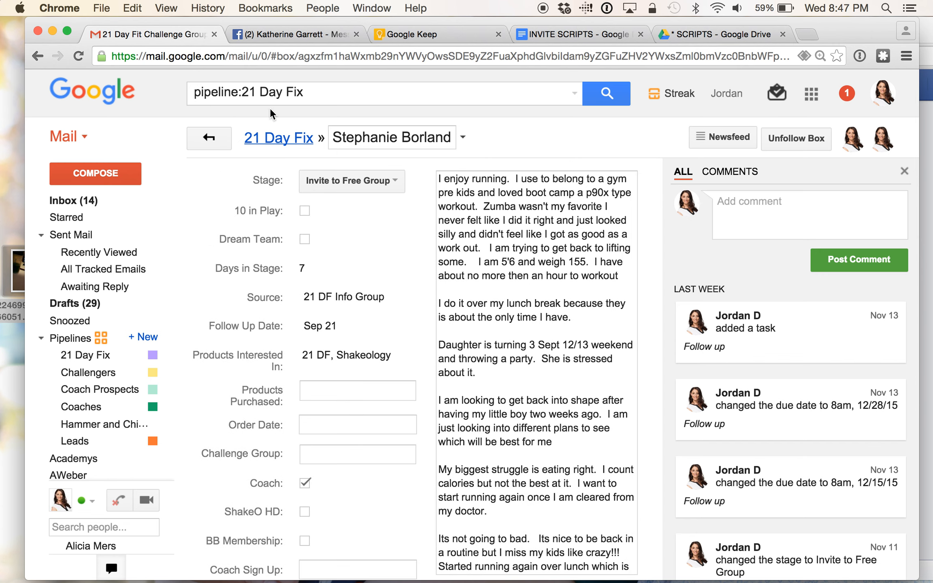
{"action": "left_click", "coordinate": [271, 36]}
- Search Facebook messages for the prospect's name copied from her Streak box and open her conversation
{"action": "left_click_drag", "start_coordinate": [192, 159], "coordinate": [42, 139]}
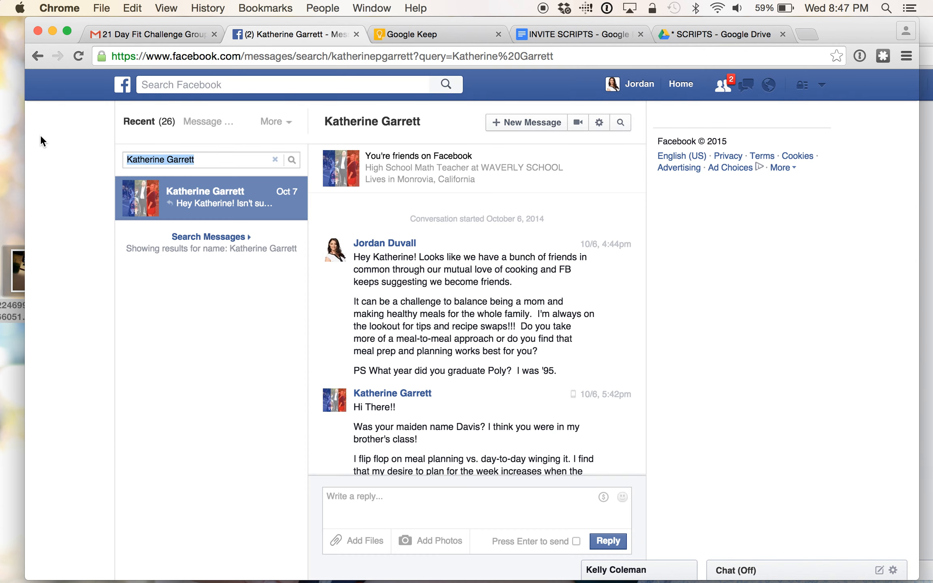
{"action": "left_click", "coordinate": [162, 34]}
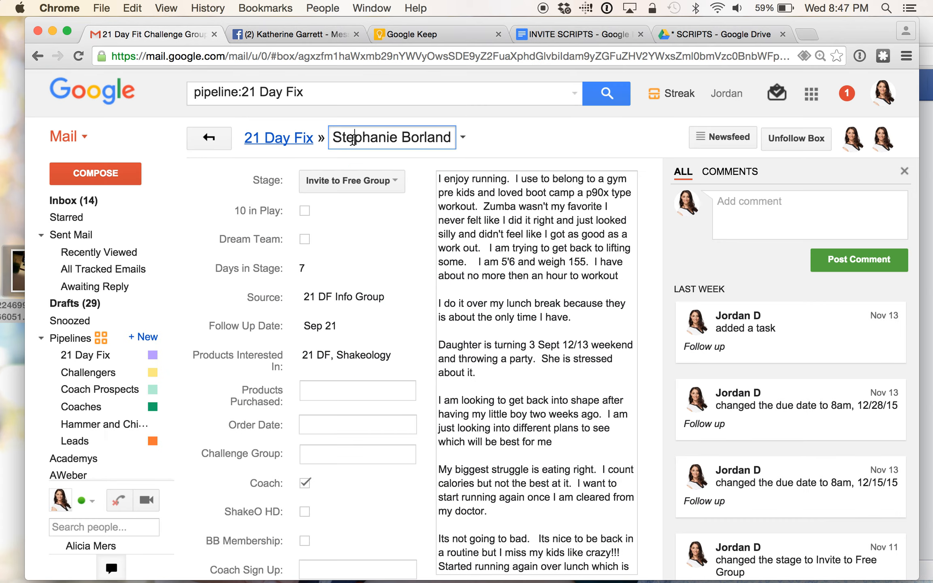
{"action": "triple_click", "coordinate": [344, 137]}
{"action": "key", "text": "super+c"}
{"action": "left_click", "coordinate": [259, 33]}
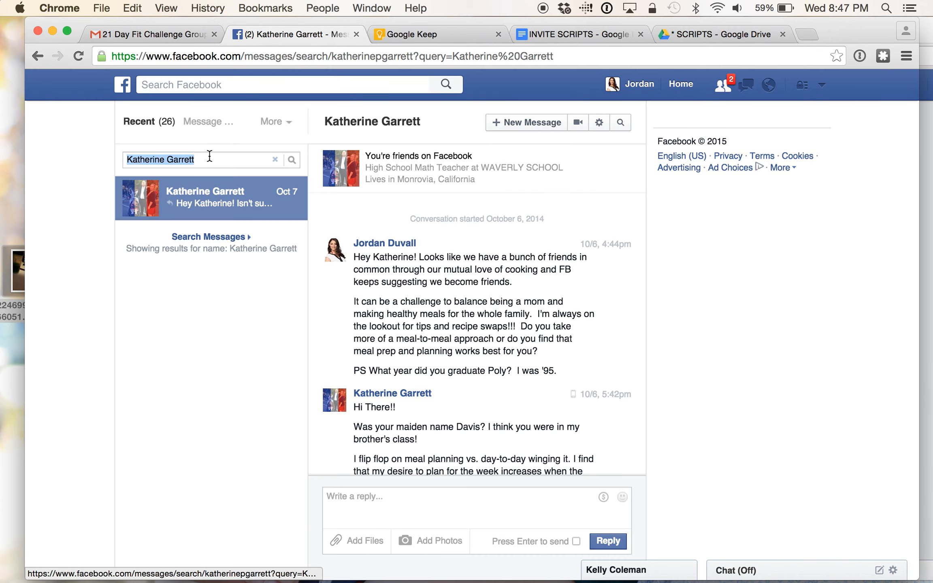
{"action": "key", "text": "super+v"}
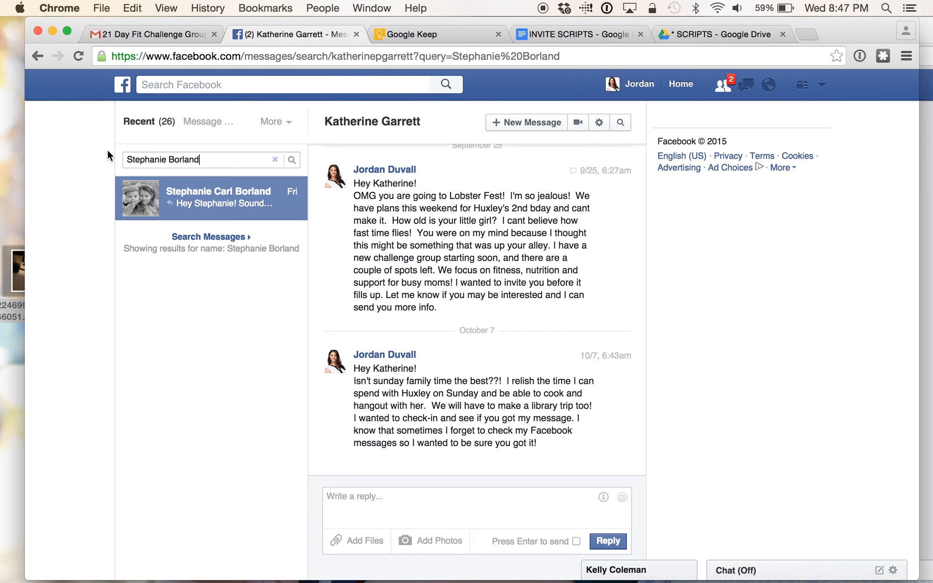
{"action": "left_click", "coordinate": [232, 219]}
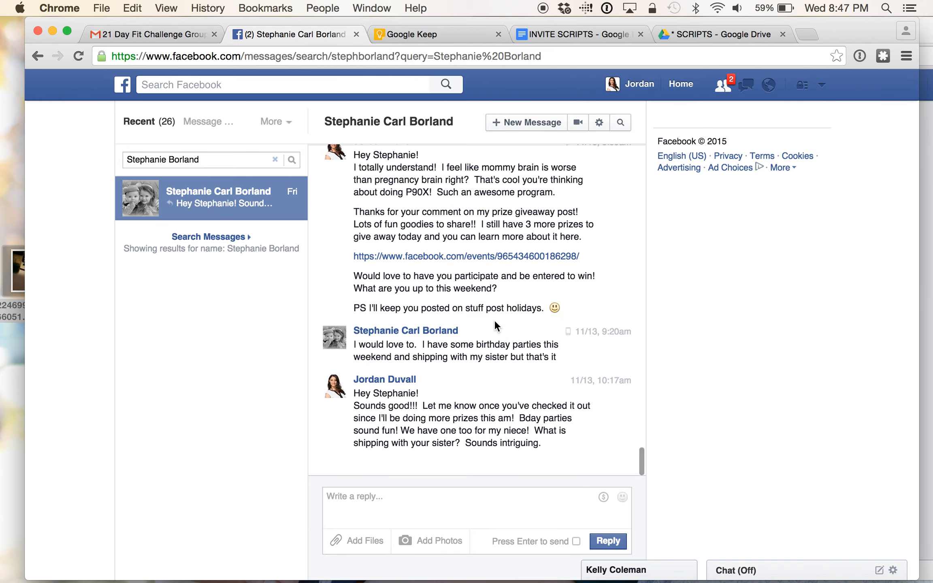
- Read her thread against her Streak notes and select her reply about getting back into shape
{"action": "scroll", "coordinate": [494, 319], "scroll_direction": "up", "scroll_amount": 10}
{"action": "scroll", "coordinate": [495, 320], "scroll_direction": "up", "scroll_amount": 15}
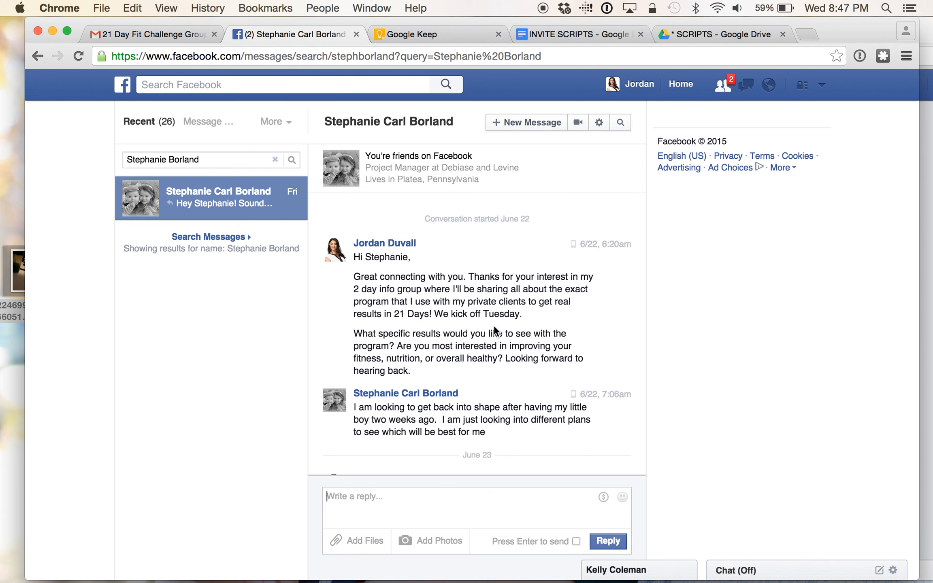
{"action": "scroll", "coordinate": [493, 326], "scroll_direction": "down", "scroll_amount": 2}
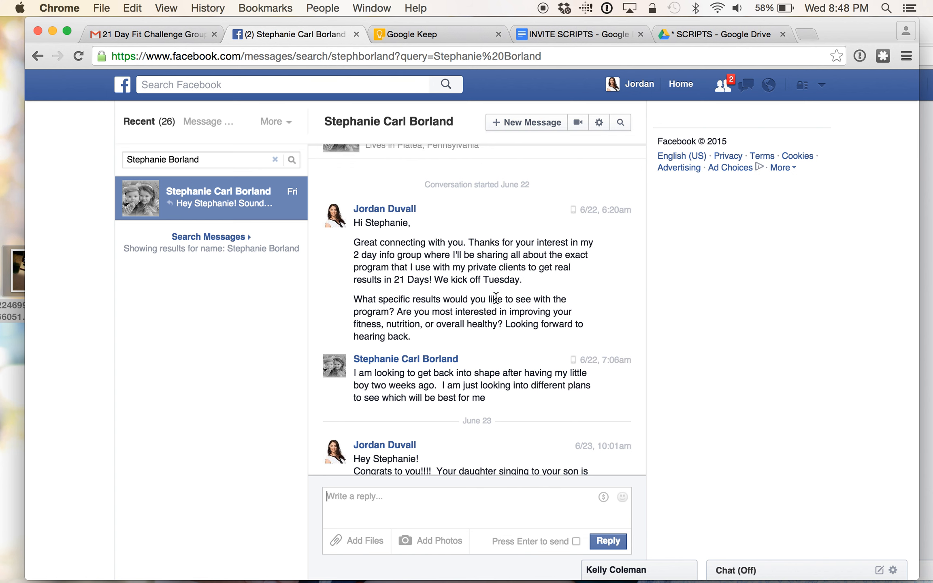
{"action": "left_click", "coordinate": [161, 36]}
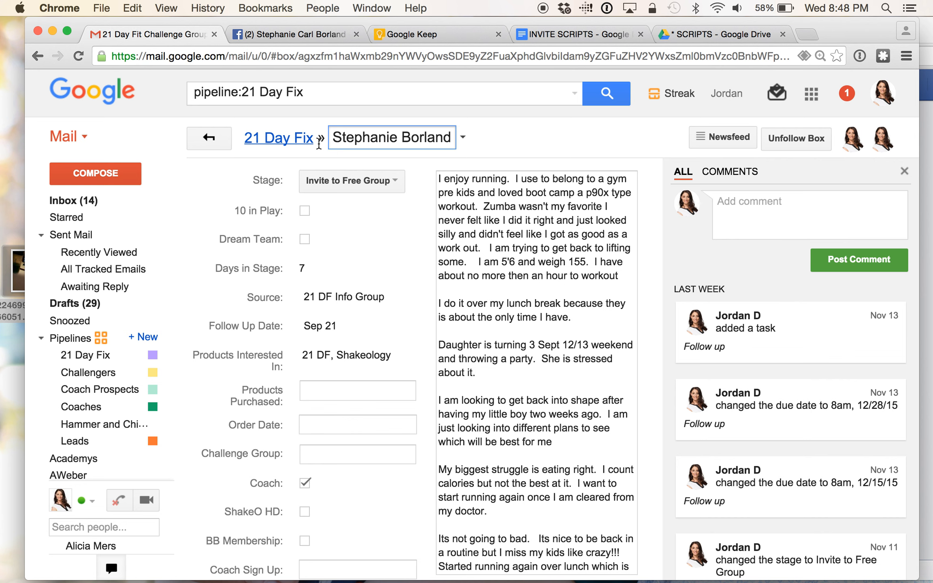
{"action": "left_click", "coordinate": [304, 32]}
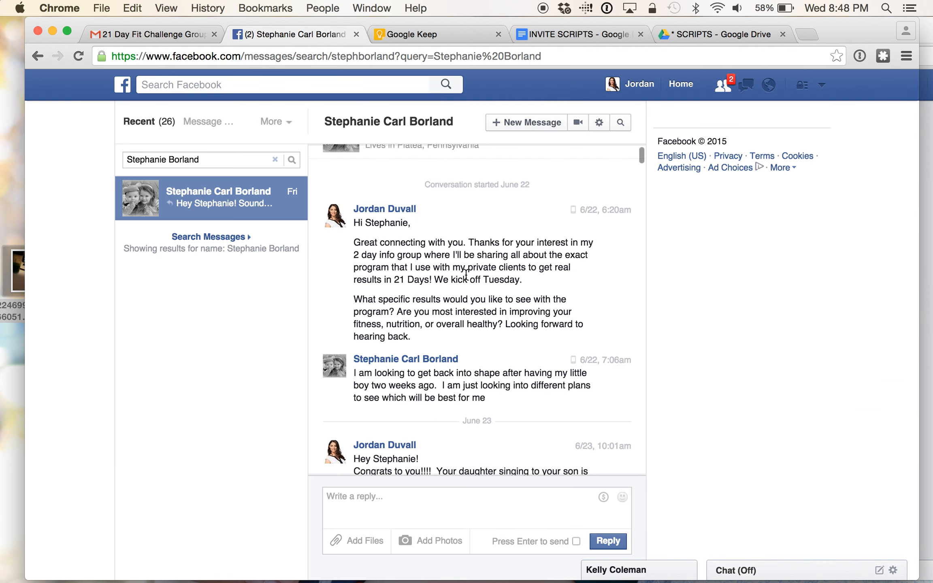
{"action": "scroll", "coordinate": [466, 274], "scroll_direction": "down", "scroll_amount": 4}
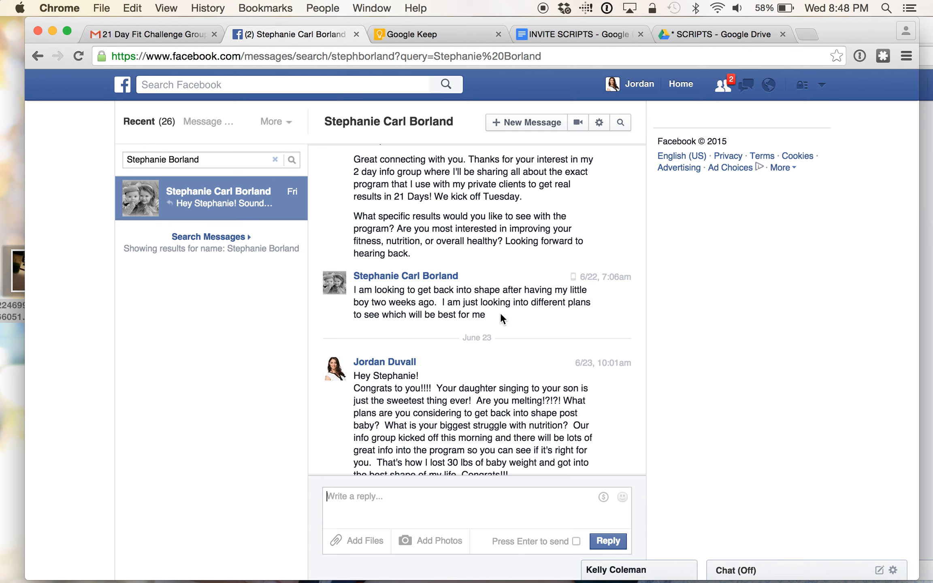
{"action": "left_click_drag", "start_coordinate": [488, 316], "coordinate": [351, 286]}
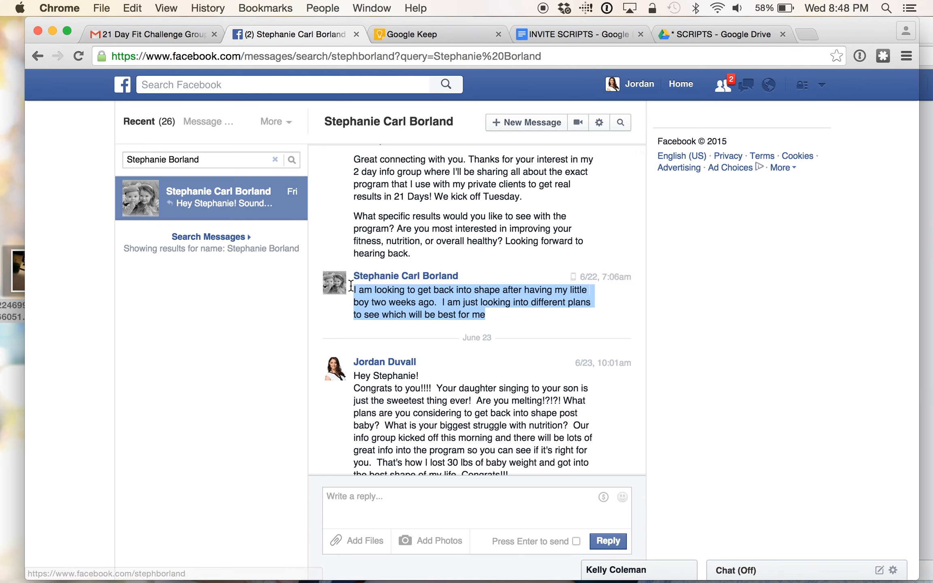
{"action": "left_click", "coordinate": [150, 34]}
{"action": "scroll", "coordinate": [516, 300], "scroll_direction": "down", "scroll_amount": 10}
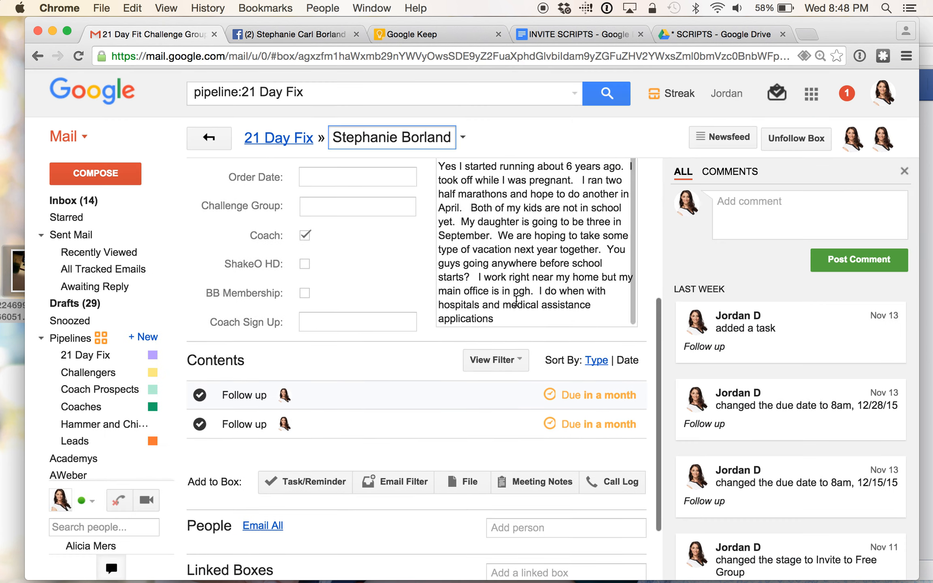
- Clear all existing text from the prospect's Streak notes
{"action": "scroll", "coordinate": [515, 291], "scroll_direction": "up", "scroll_amount": 10}
{"action": "left_click", "coordinate": [515, 289]}
{"action": "key", "text": "super+a"}
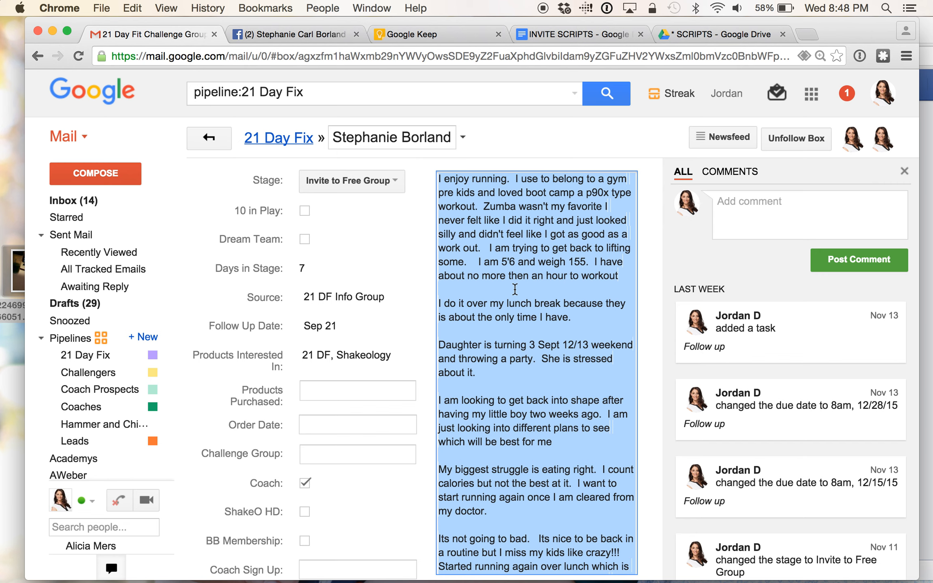
{"action": "key", "text": "BackSpace"}
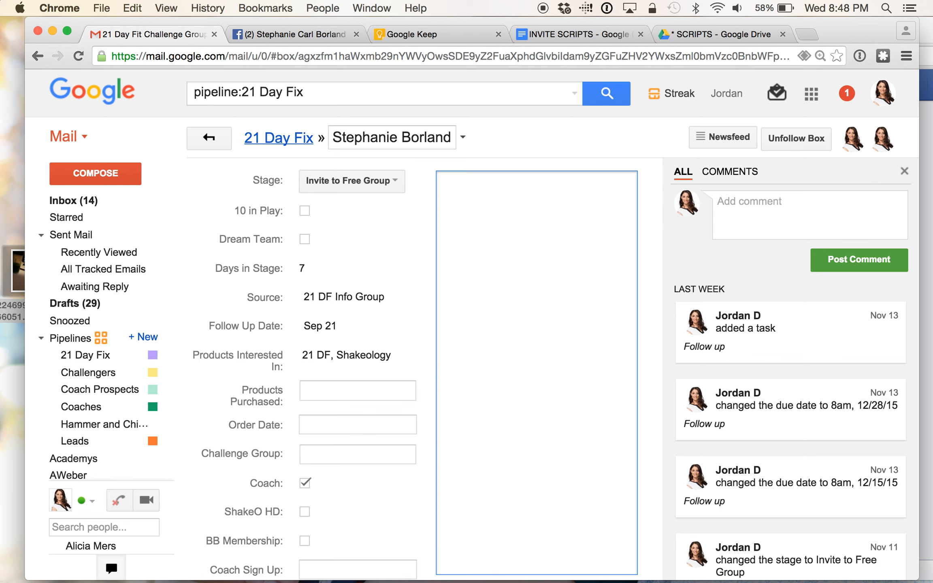
- Type headings GOAL, STRUGGLE, FAMILY, WORK, FUN, NOTES, paste the original paragraph below, and select the headings
{"action": "type", "text": "GOAL"}
{"action": "key", "text": "Return"}
{"action": "key", "text": "Return"}
{"action": "type", "text": "STRUGGLE"}
{"action": "key", "text": "Return"}
{"action": "key", "text": "Return"}
{"action": "type", "text": "FAMILY"}
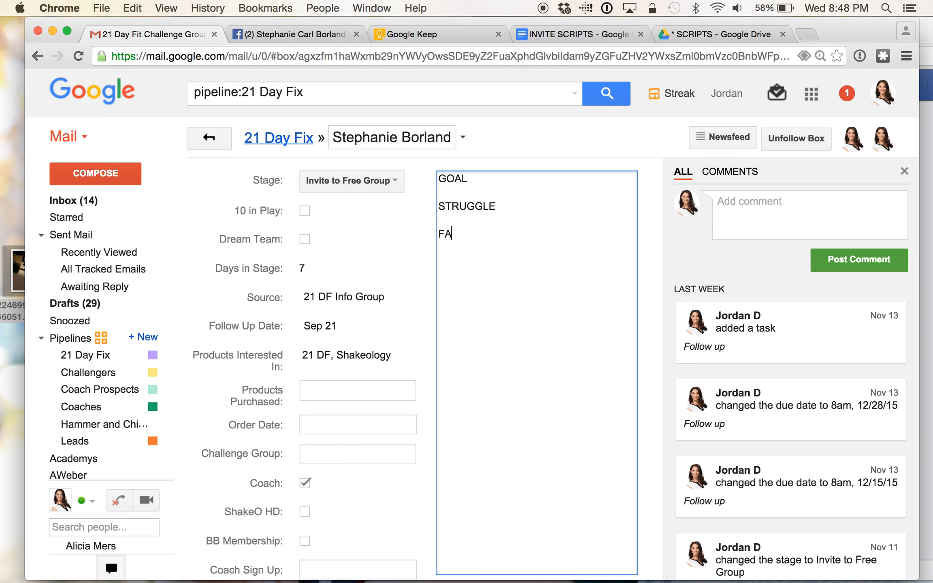
{"action": "key", "text": "Return"}
{"action": "key", "text": "Return"}
{"action": "type", "text": "OCCU"}
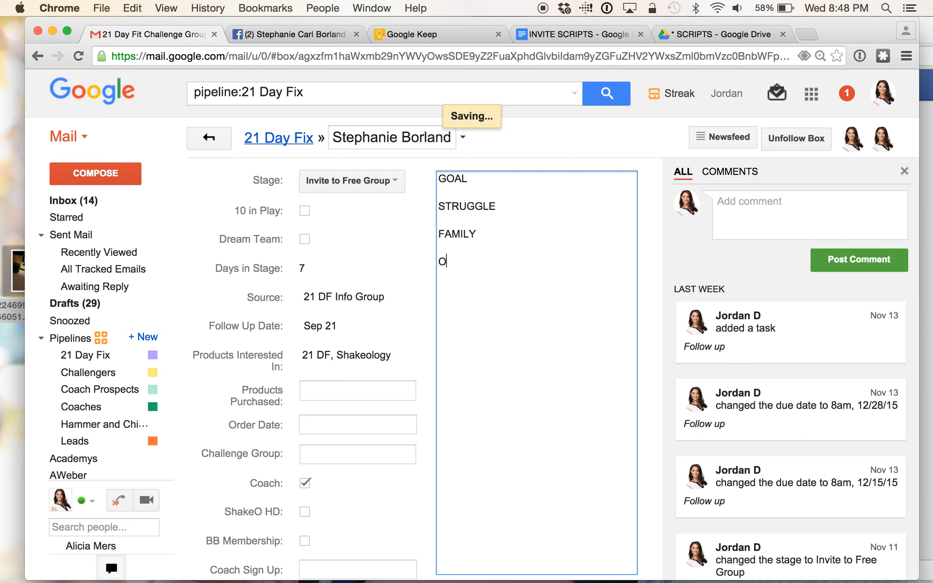
{"action": "key", "text": "BackSpace"}
{"action": "key", "text": "BackSpace"}
{"action": "key", "text": "BackSpace"}
{"action": "key", "text": "BackSpace"}
{"action": "type", "text": "WORK"}
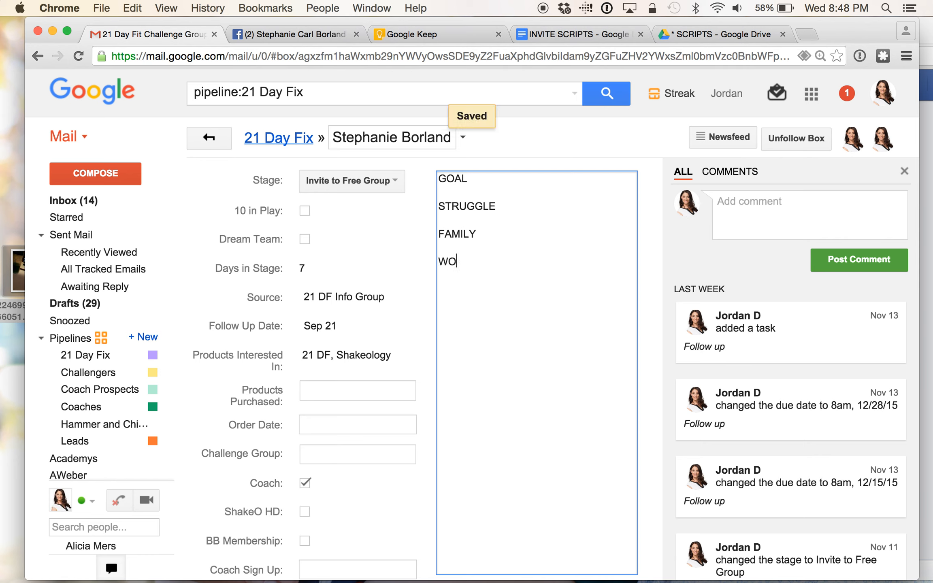
{"action": "key", "text": "Return"}
{"action": "key", "text": "Return"}
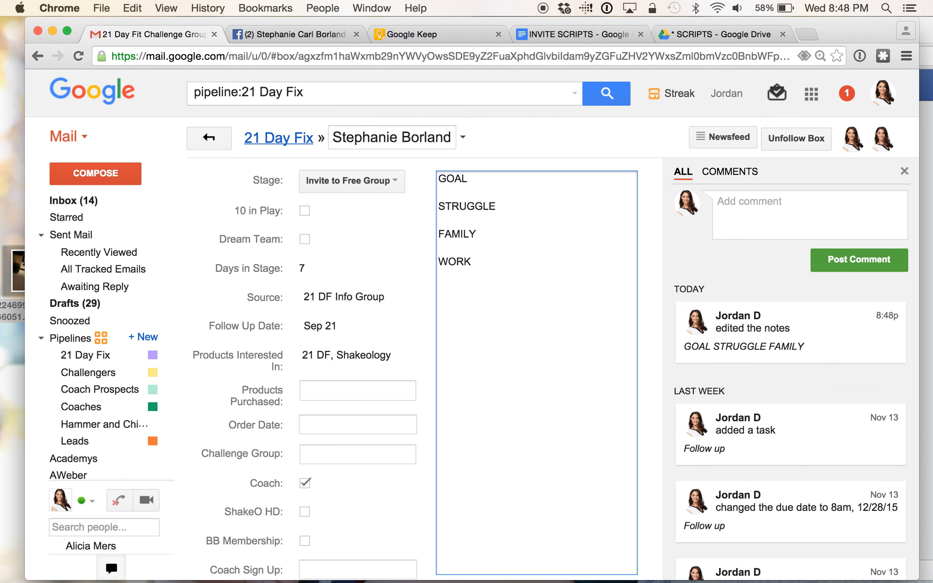
{"action": "type", "text": "FUN  "}
{"action": "type", "text": "NOTES"}
{"action": "key", "text": "Return"}
{"action": "key", "text": "Return"}
{"action": "key", "text": "super+v"}
{"action": "left_click_drag", "start_coordinate": [476, 313], "coordinate": [388, 139]}
{"action": "key", "text": "super+c"}
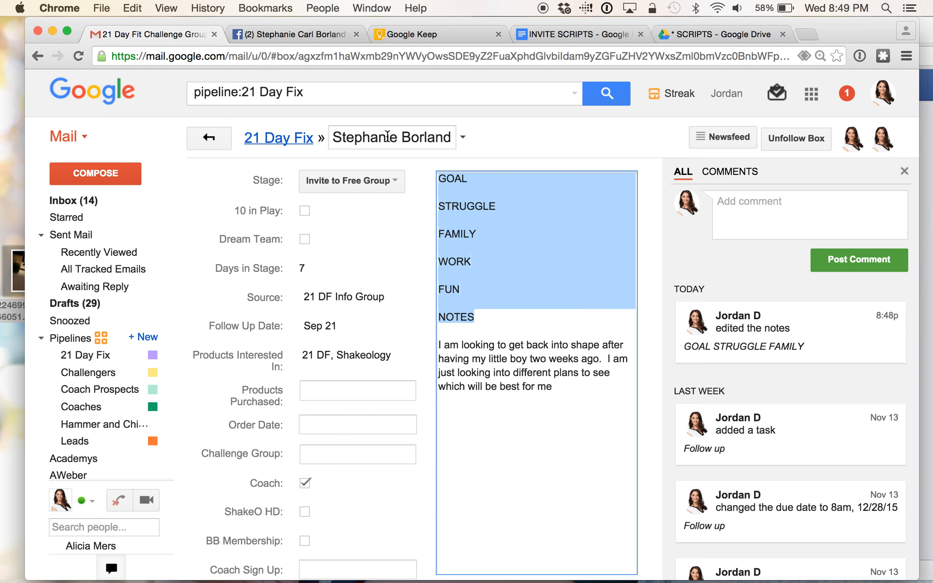
- Save the six headings in a new Notes note as a reusable template, then resume the Streak notes
{"action": "mouse_move", "coordinate": [162, 569]}
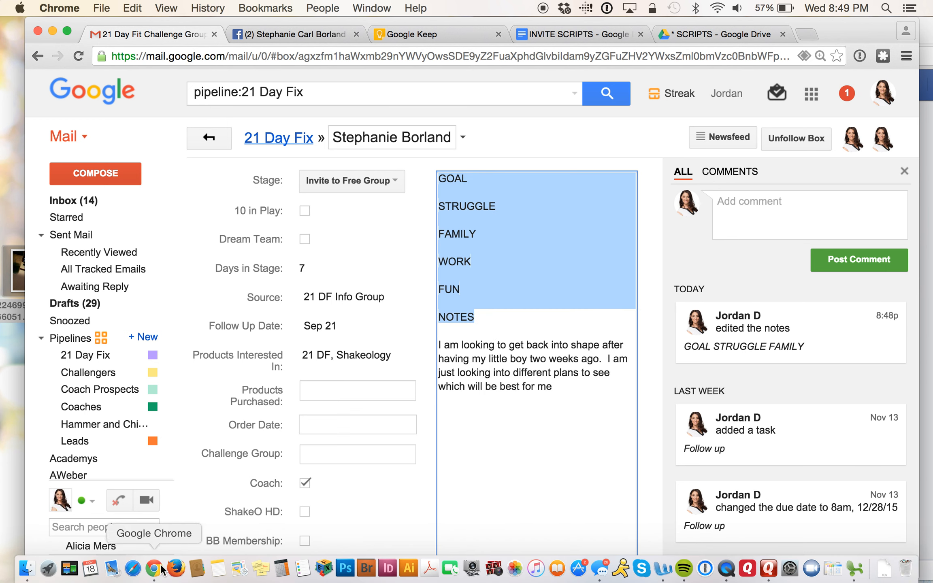
{"action": "left_click", "coordinate": [90, 568]}
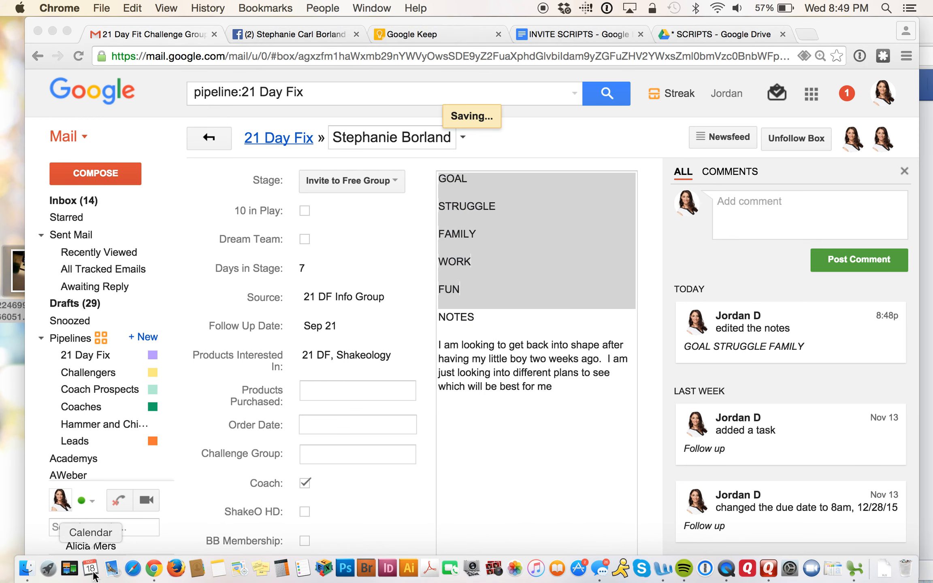
{"action": "left_click", "coordinate": [221, 574]}
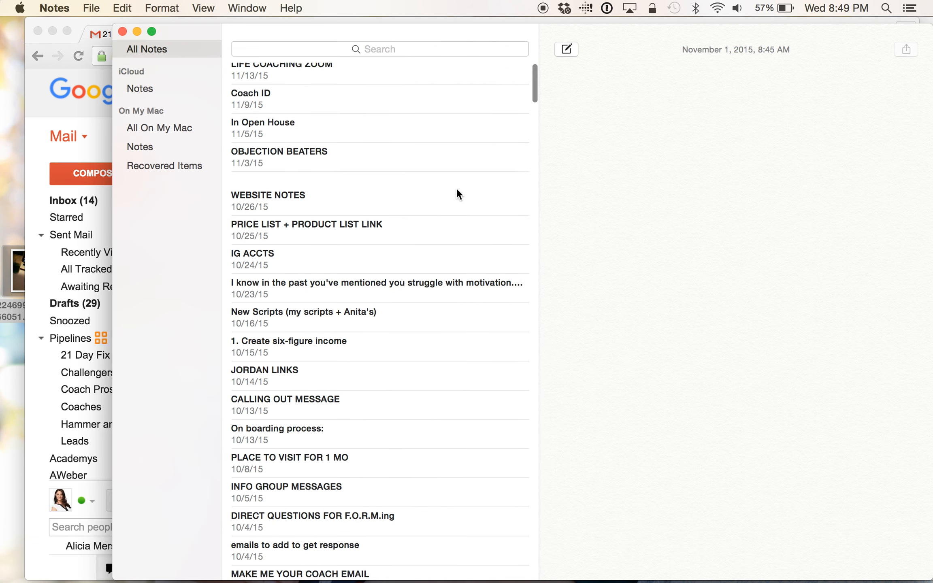
{"action": "key", "text": "super+n"}
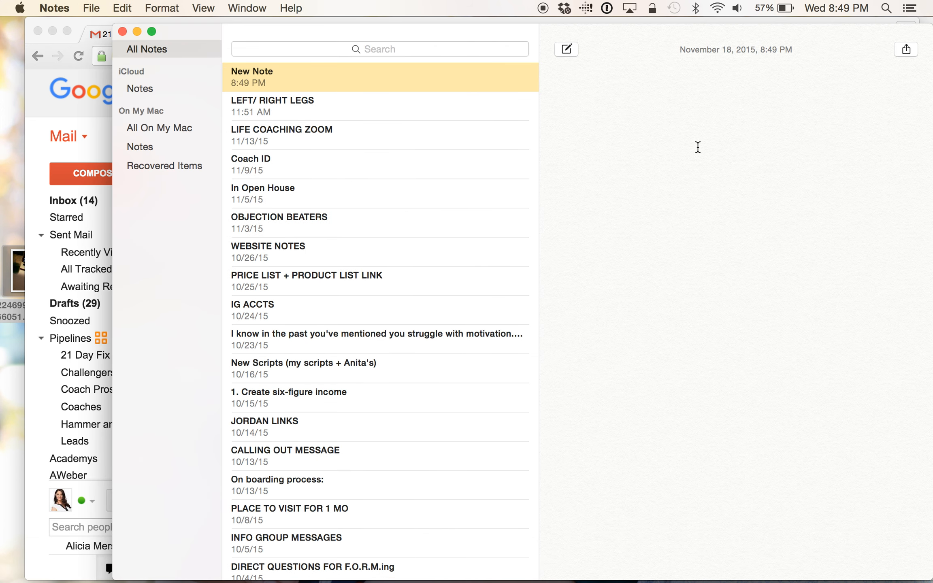
{"action": "key", "text": "super+v"}
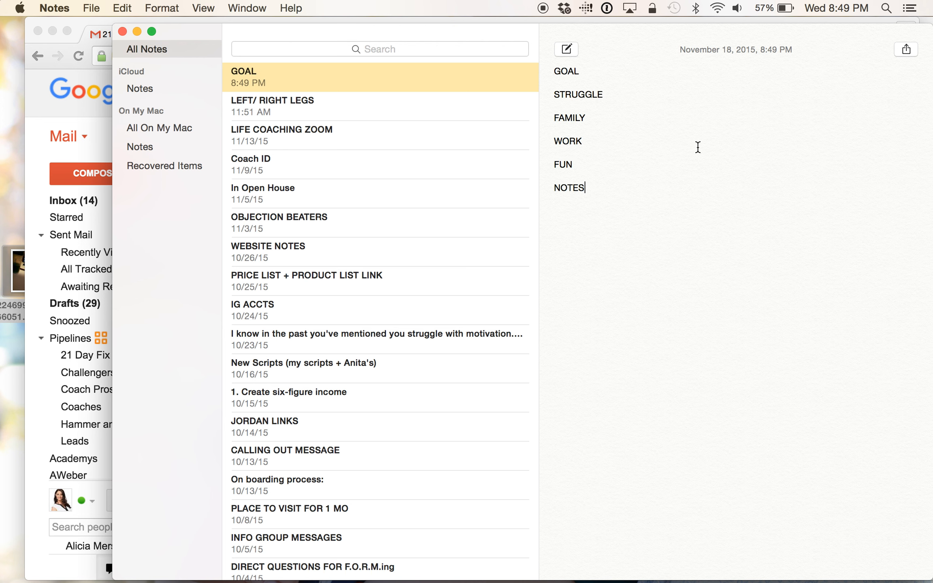
{"action": "key", "text": "super+Tab"}
{"action": "left_click", "coordinate": [602, 209]}
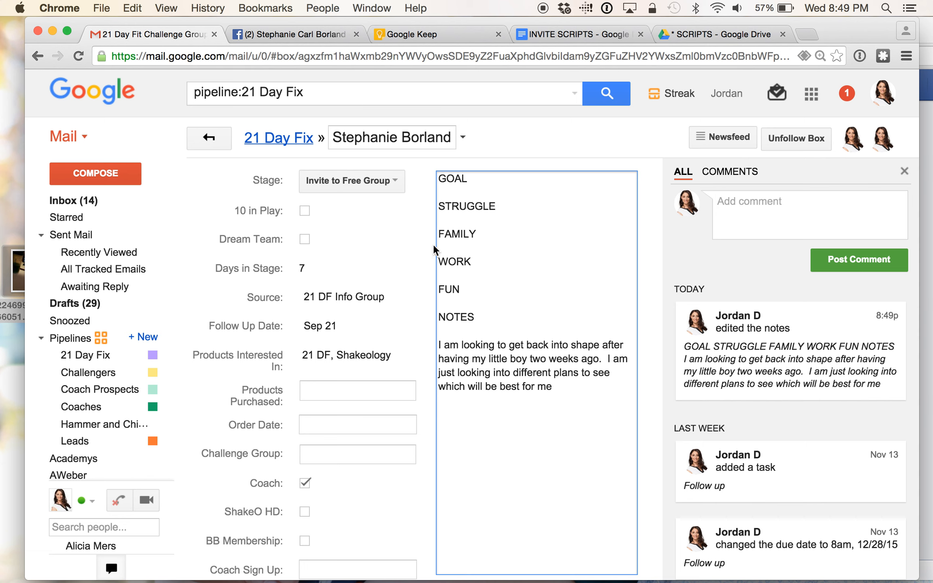
- Add a GOAL bullet from the paragraph's goal phrase and the FAMILY bullet 'Had baby boy in June 2015'
{"action": "key", "text": "super+v"}
{"action": "key", "text": "super+z"}
{"action": "left_click_drag", "start_coordinate": [509, 345], "coordinate": [527, 355]}
{"action": "key", "text": "super+c"}
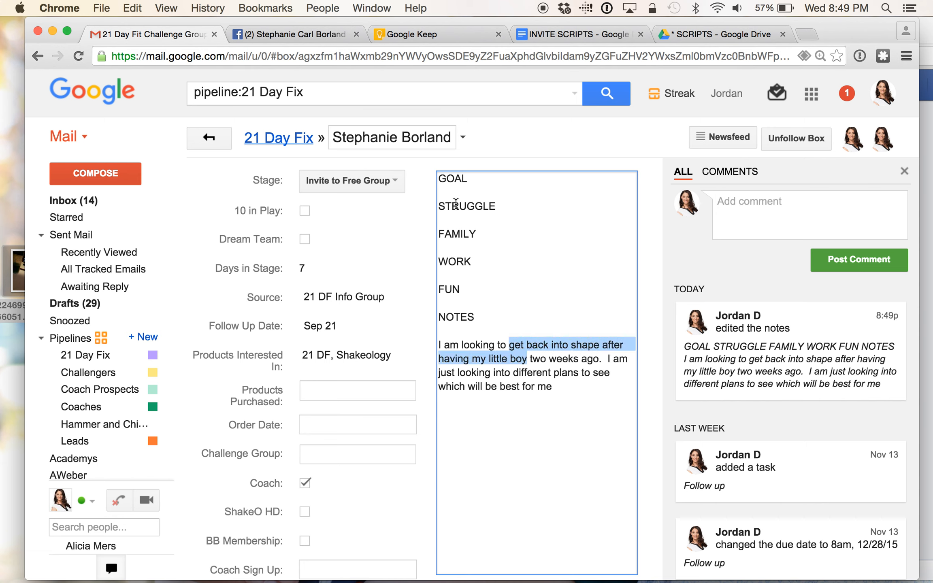
{"action": "left_click", "coordinate": [456, 189]}
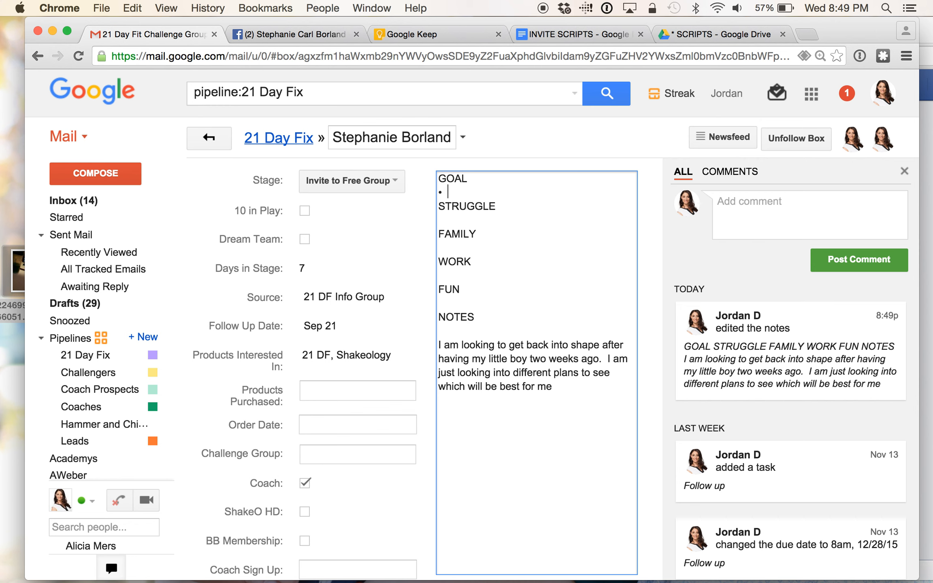
{"action": "type", "text": "•"}
{"action": "key", "text": "super+v"}
{"action": "key", "text": "Return"}
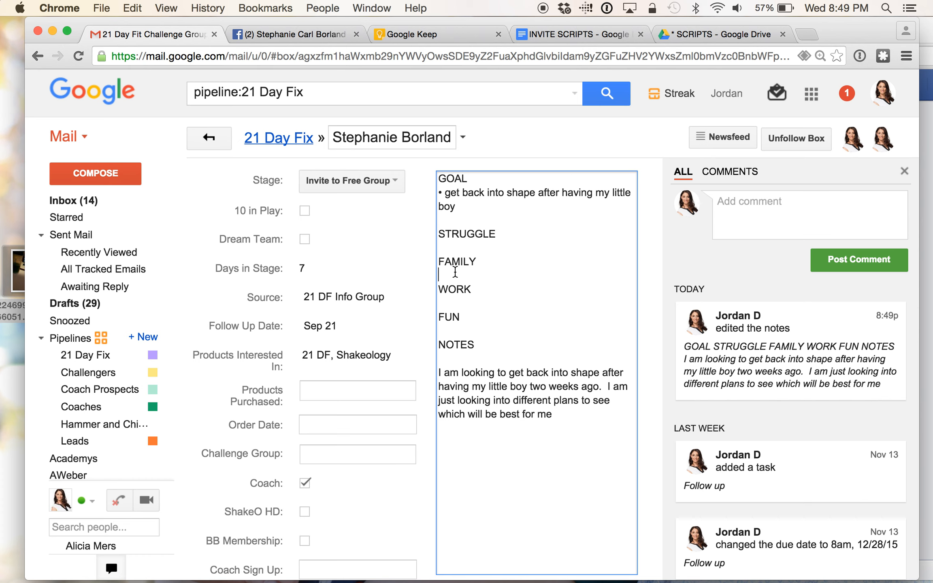
{"action": "type", "text": "• Had baby boy in June 2015"}
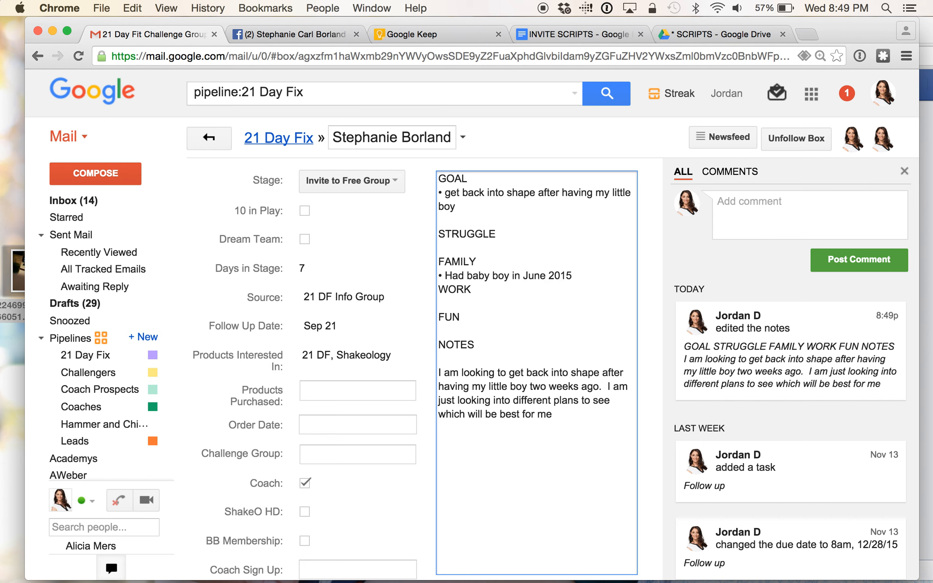
{"action": "key", "text": "Return"}
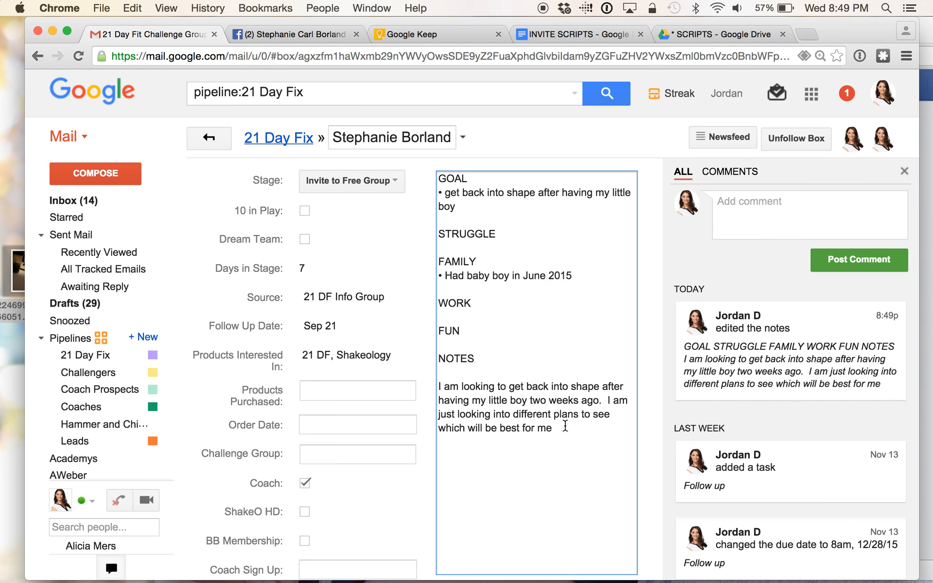
- Move the plans sentence into a second GOAL bullet and delete the leftover original paragraph
{"action": "left_click_drag", "start_coordinate": [580, 429], "coordinate": [609, 405]}
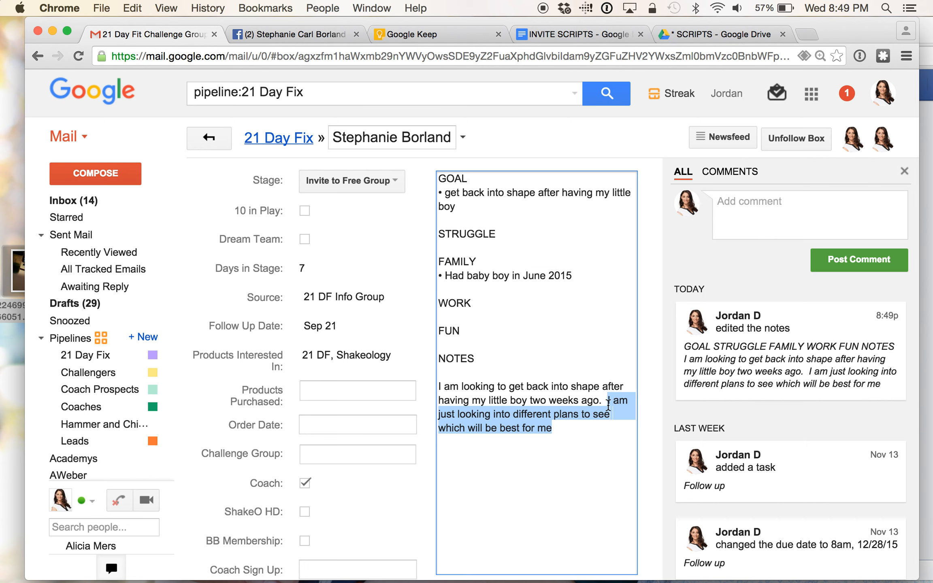
{"action": "key", "text": "super+x"}
{"action": "left_click", "coordinate": [481, 206]}
{"action": "key", "text": "Return"}
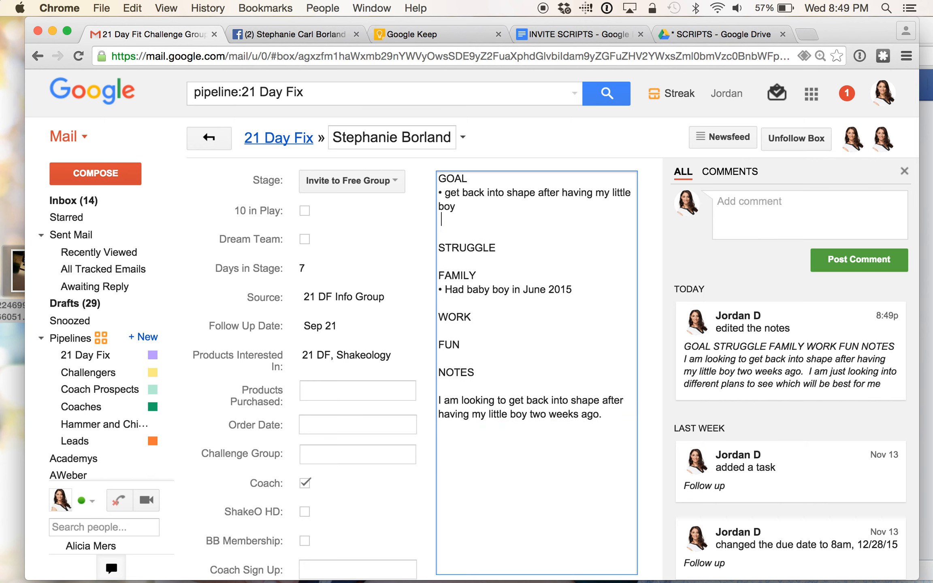
{"action": "type", "text": "•"}
{"action": "key", "text": "super+v"}
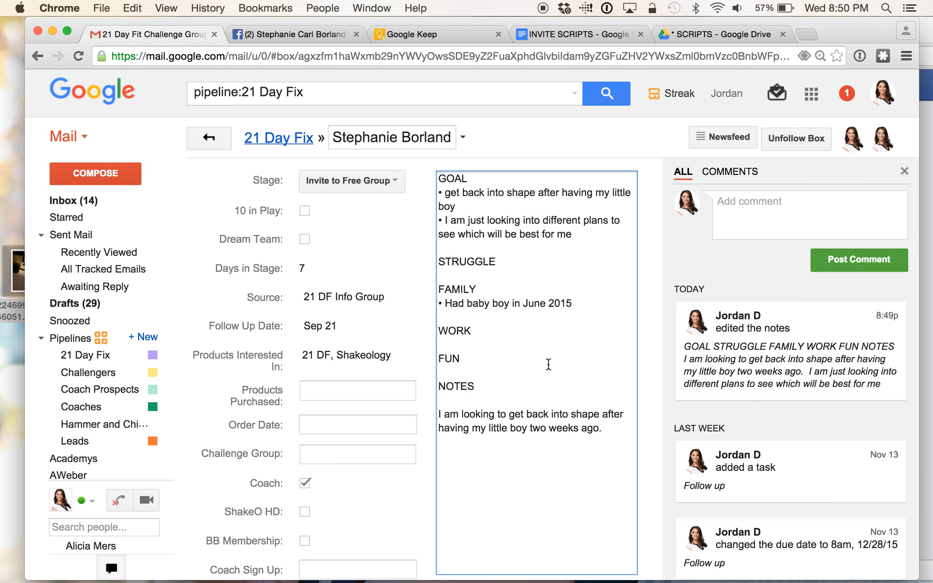
{"action": "left_click_drag", "start_coordinate": [489, 459], "coordinate": [434, 401]}
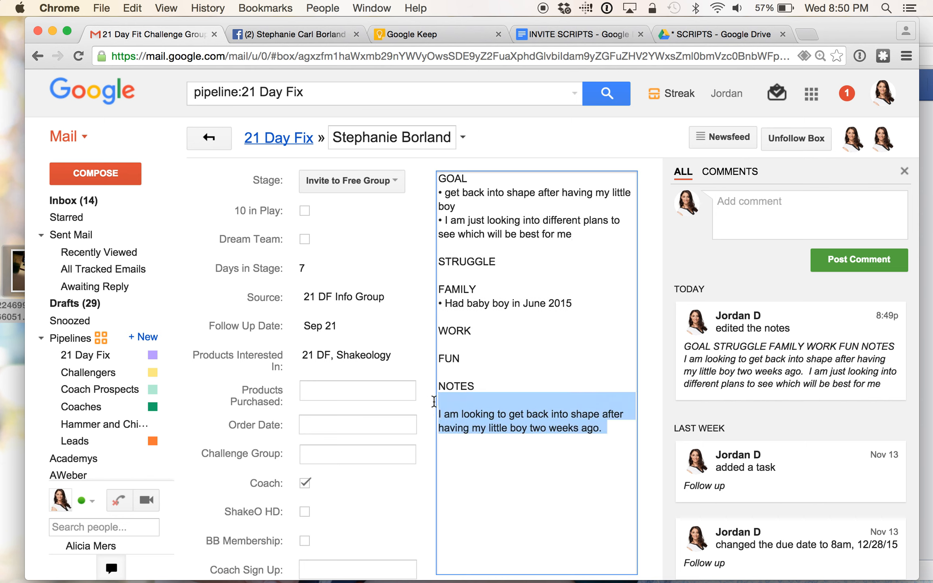
{"action": "key", "text": "BackSpace"}
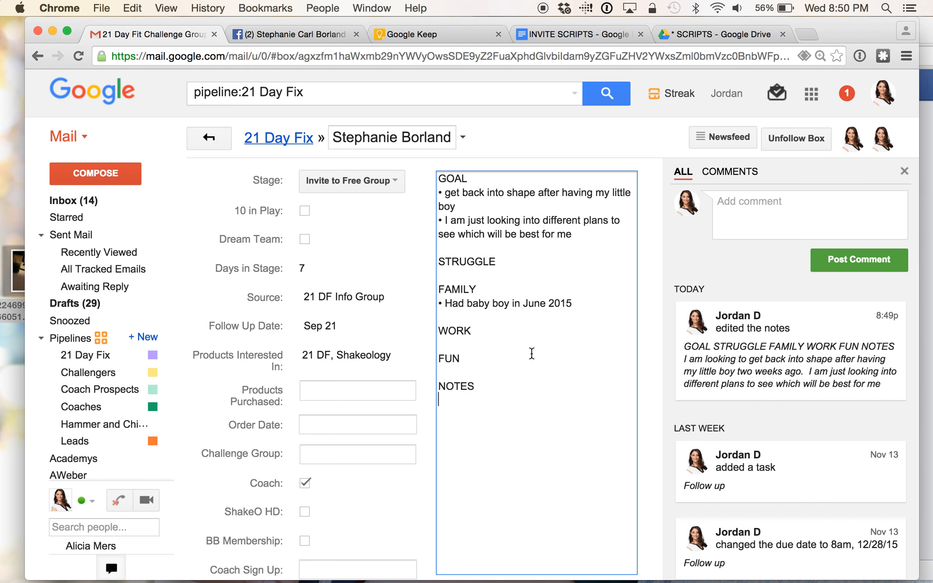
- Add her Facebook reply about eating right, counting calories and running again as the STRUGGLE bullet
{"action": "left_click", "coordinate": [264, 31]}
{"action": "scroll", "coordinate": [387, 353], "scroll_direction": "down", "scroll_amount": 6}
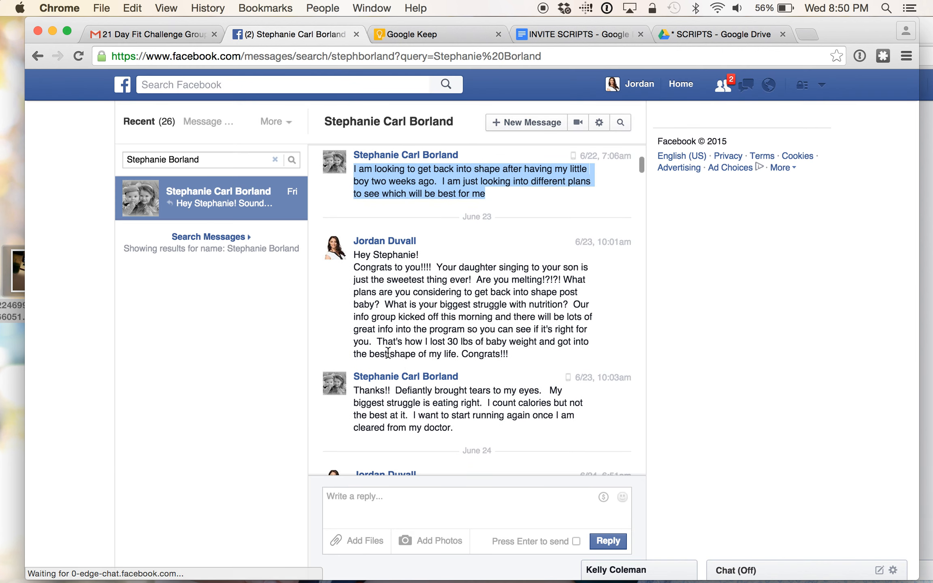
{"action": "scroll", "coordinate": [388, 357], "scroll_direction": "down", "scroll_amount": 1}
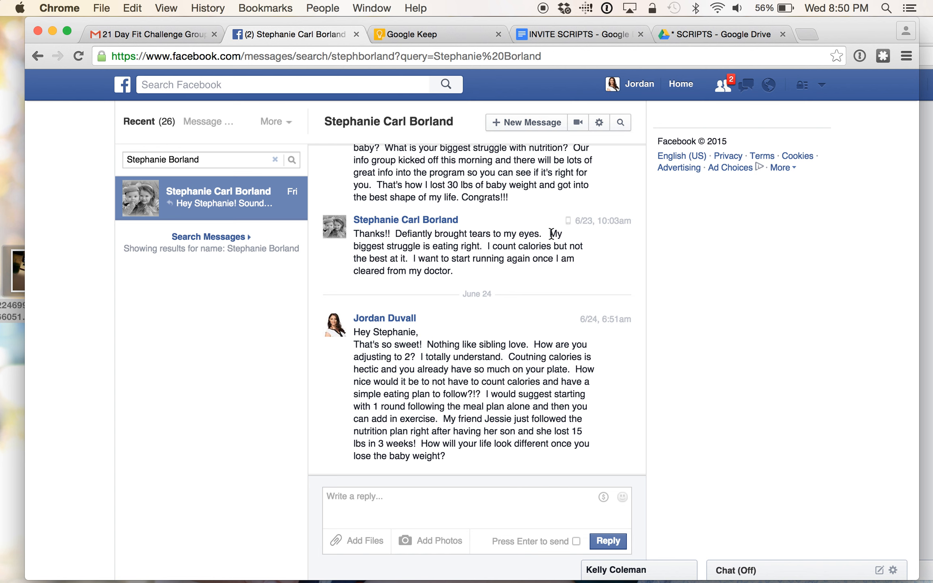
{"action": "left_click_drag", "start_coordinate": [550, 235], "coordinate": [547, 266]}
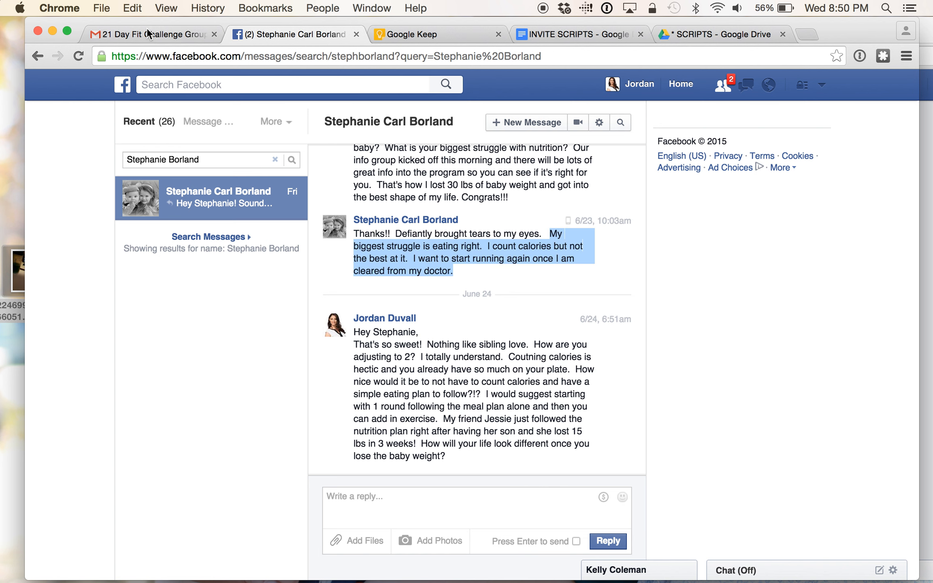
{"action": "left_click", "coordinate": [134, 35]}
{"action": "left_click", "coordinate": [481, 276]}
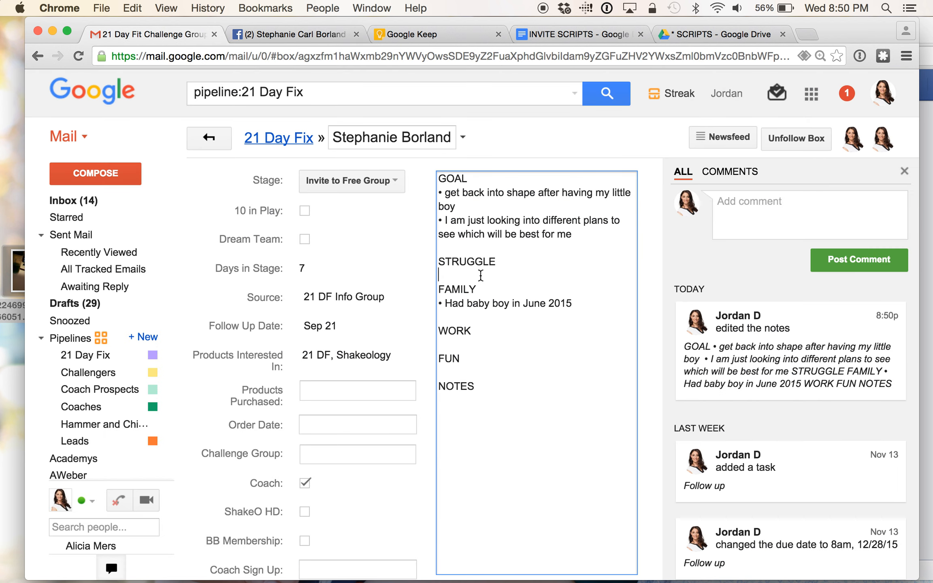
{"action": "key", "text": "super+v"}
{"action": "key", "text": "Return"}
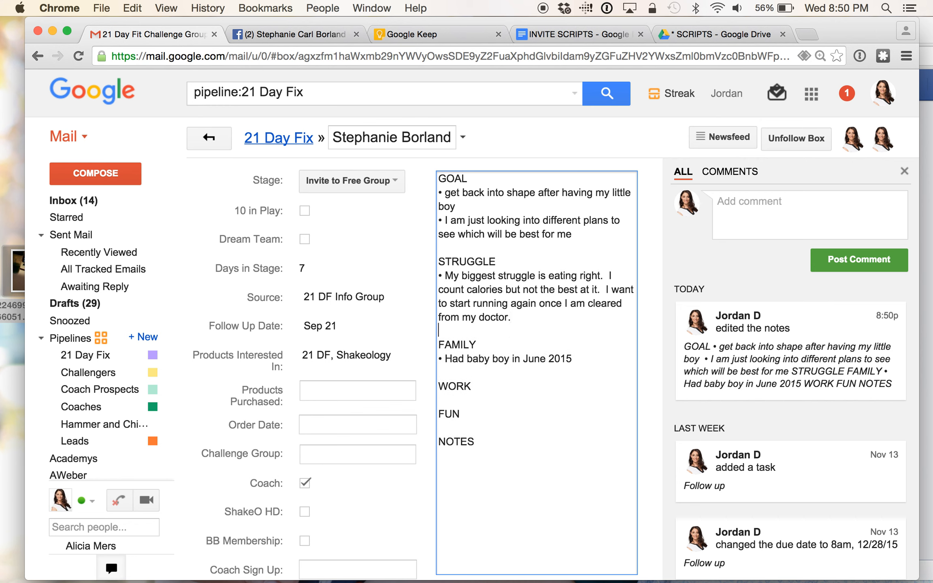
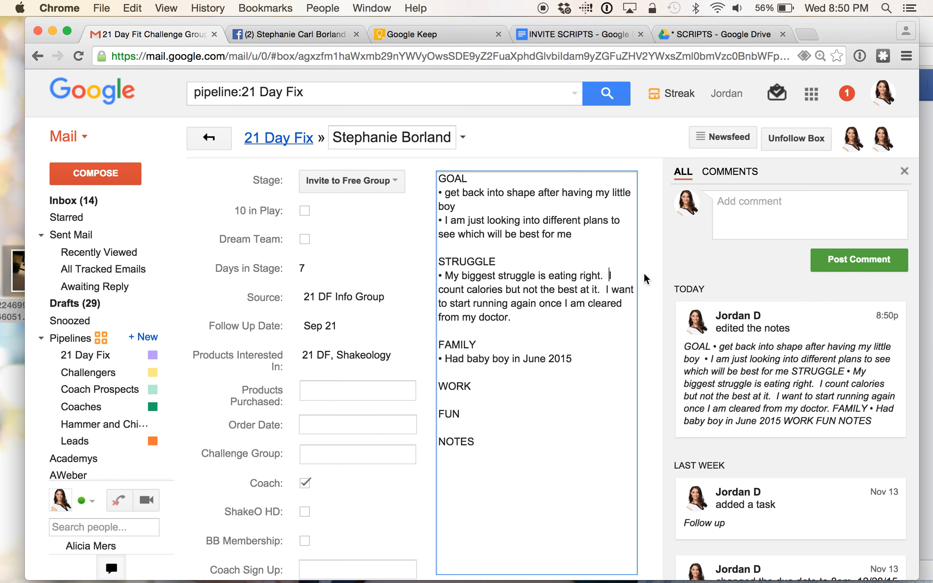
- Make the calorie-counting sentence its own STRUGGLE bullet and take the running-again sentence out of STRUGGLE
{"action": "key", "text": "Return"}
{"action": "type", "text": "•"}
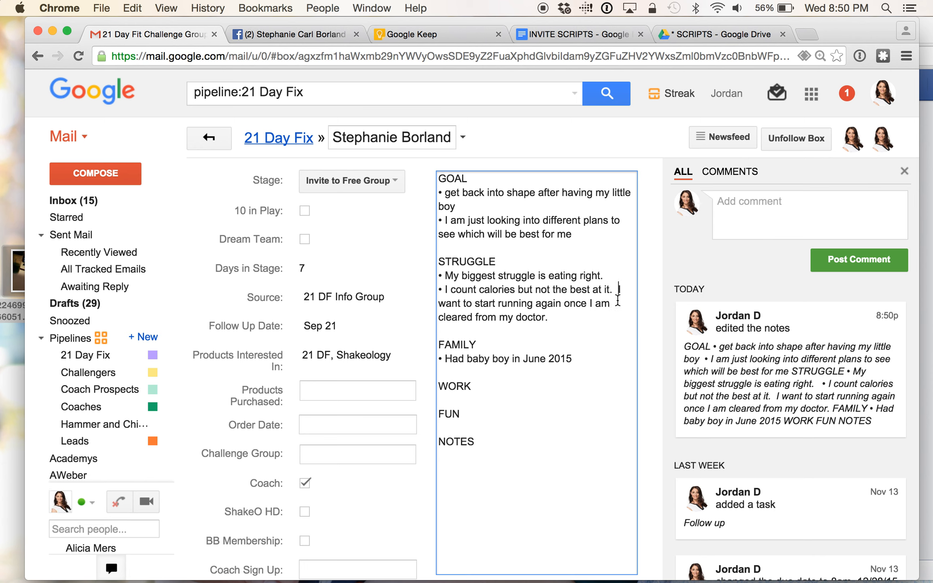
{"action": "left_click_drag", "start_coordinate": [618, 290], "coordinate": [619, 315]}
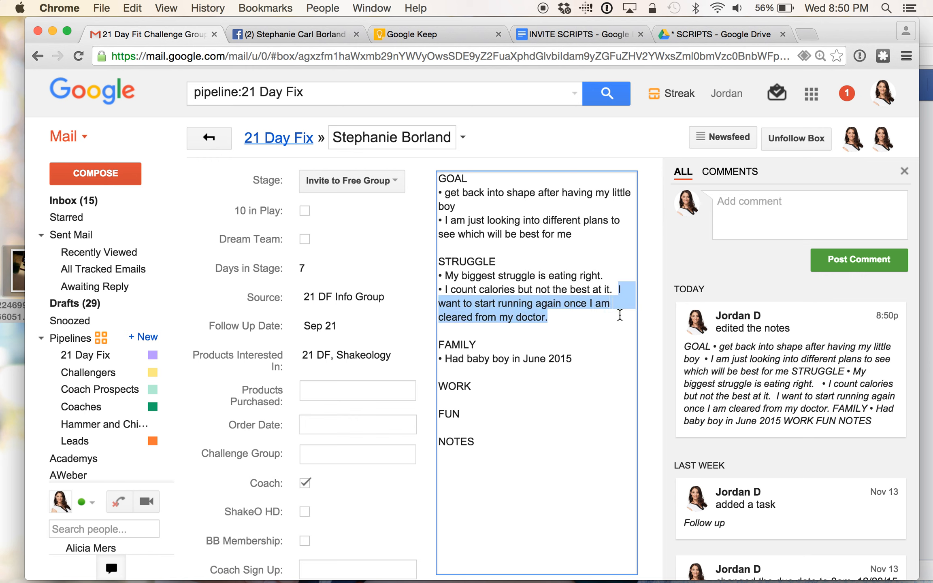
{"action": "key", "text": "super+c"}
{"action": "key", "text": "BackSpace"}
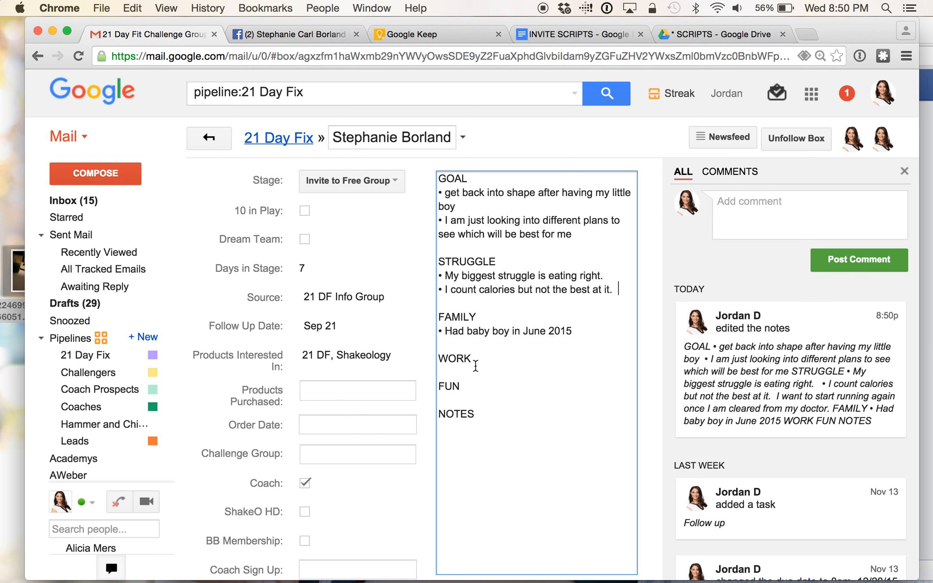
- Paste the running-again sentence on the blank line under FUN
{"action": "left_click", "coordinate": [462, 394]}
{"action": "key", "text": "super+v"}
{"action": "key", "text": "Return"}
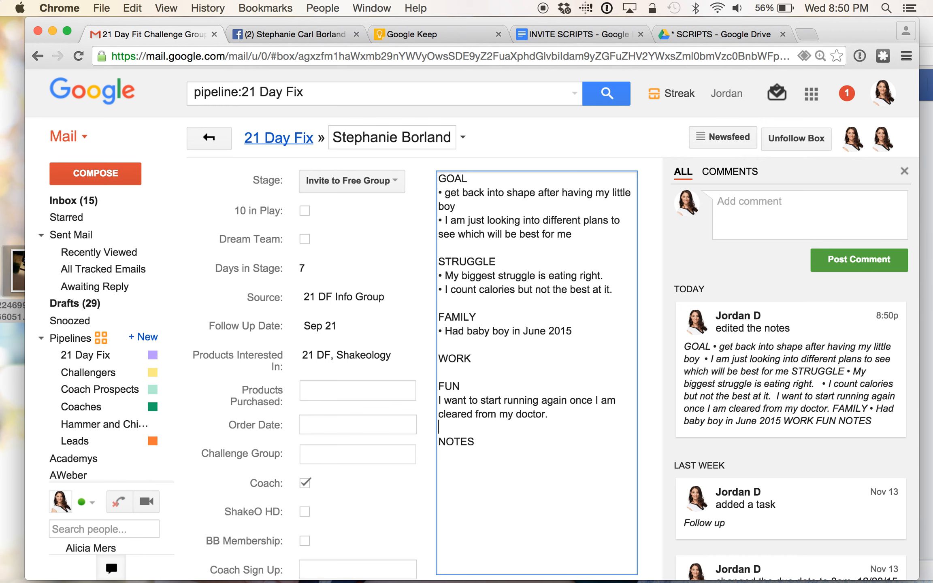
{"action": "left_click", "coordinate": [438, 402]}
- Bullet the new FUN line, then review the Facebook thread through her July 28–29 messages
{"action": "type", "text": "•"}
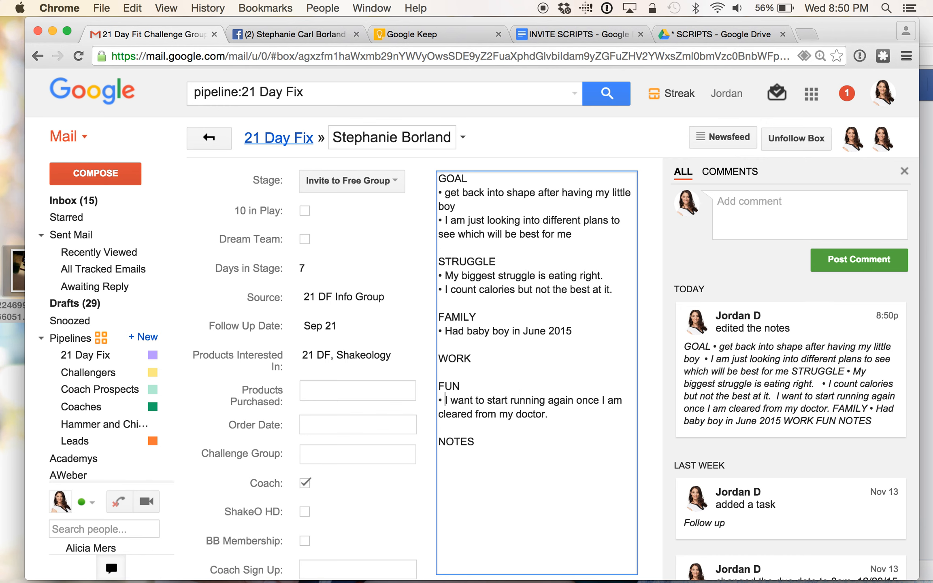
{"action": "left_click", "coordinate": [293, 32]}
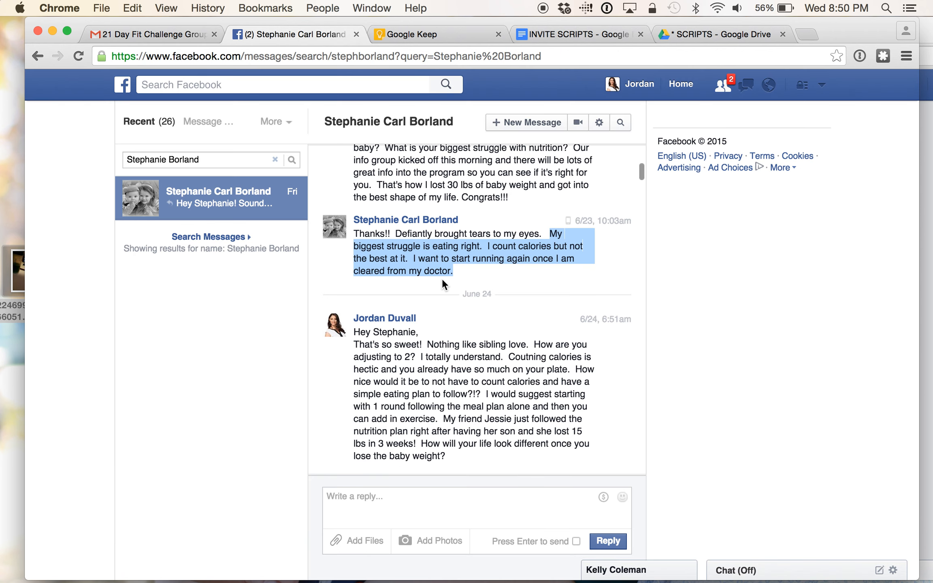
{"action": "scroll", "coordinate": [439, 280], "scroll_direction": "down", "scroll_amount": 4}
{"action": "scroll", "coordinate": [439, 280], "scroll_direction": "down", "scroll_amount": 3}
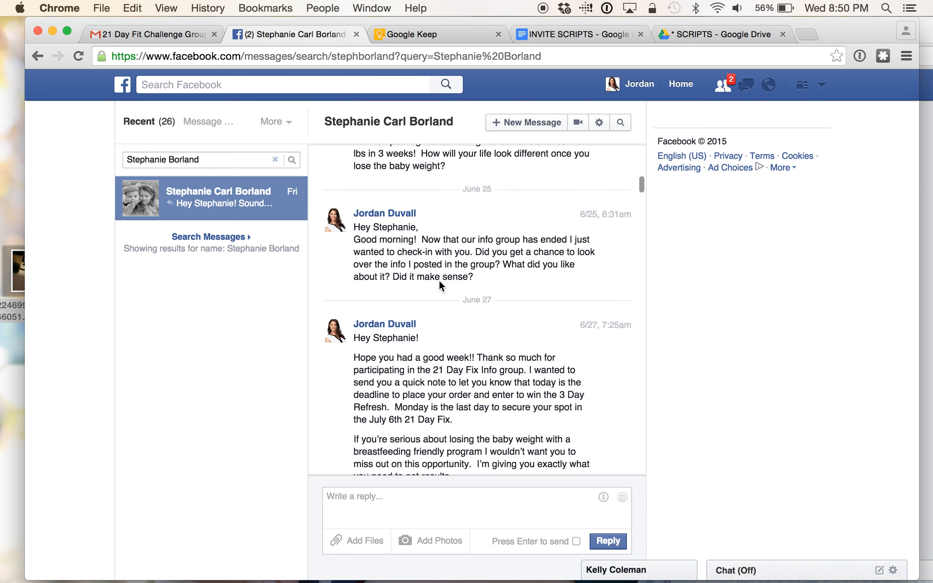
{"action": "scroll", "coordinate": [439, 279], "scroll_direction": "down", "scroll_amount": 10}
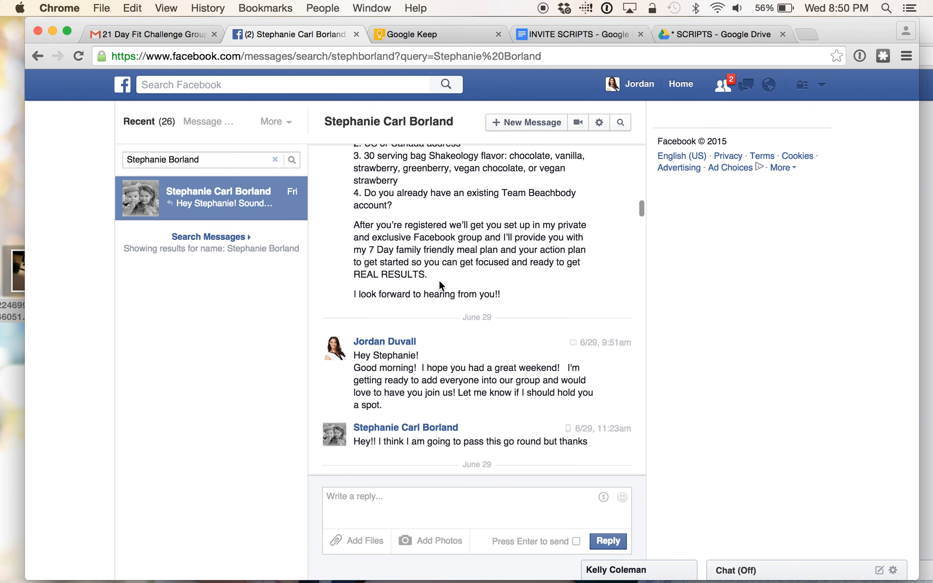
{"action": "scroll", "coordinate": [439, 285], "scroll_direction": "down", "scroll_amount": 2}
{"action": "scroll", "coordinate": [439, 280], "scroll_direction": "down", "scroll_amount": 6}
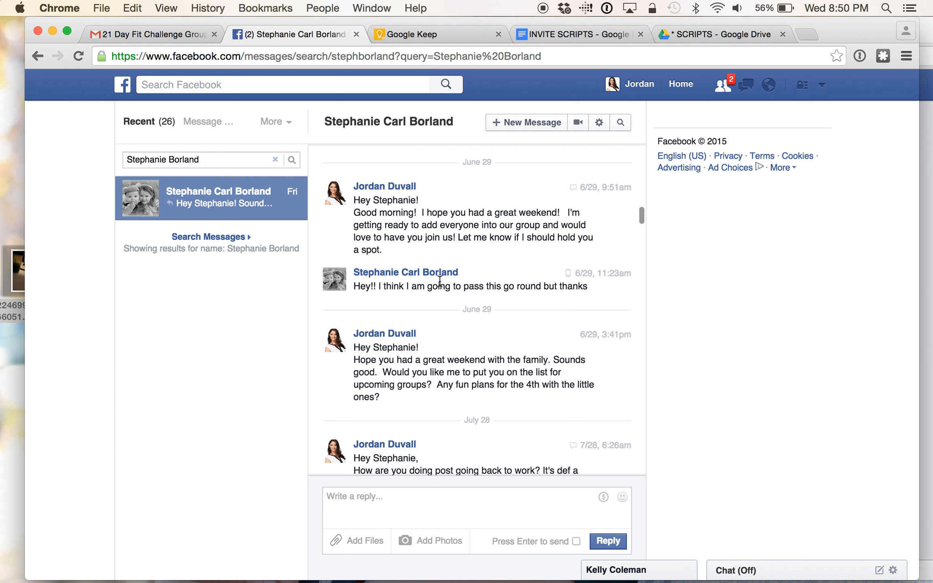
{"action": "scroll", "coordinate": [440, 280], "scroll_direction": "down", "scroll_amount": 9}
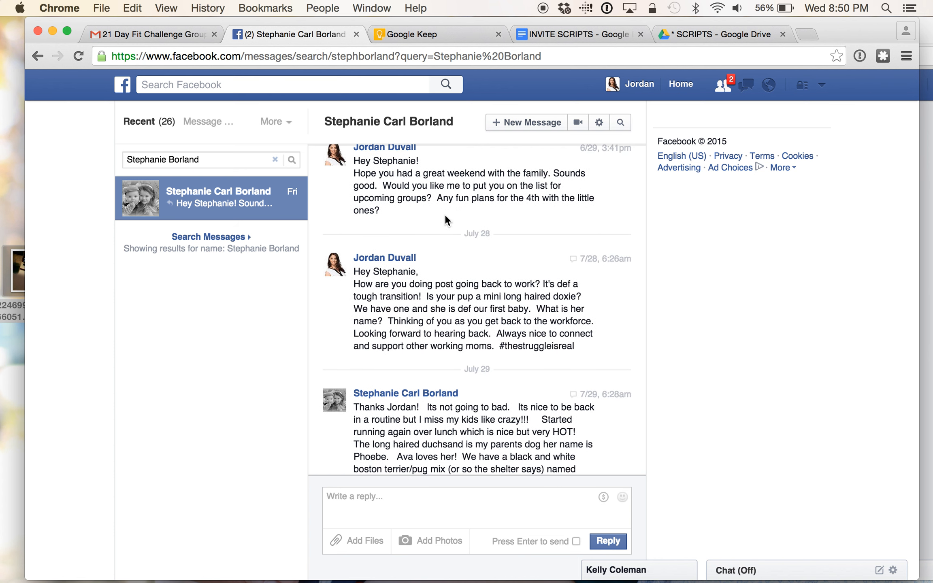
{"action": "scroll", "coordinate": [445, 220], "scroll_direction": "down", "scroll_amount": 4}
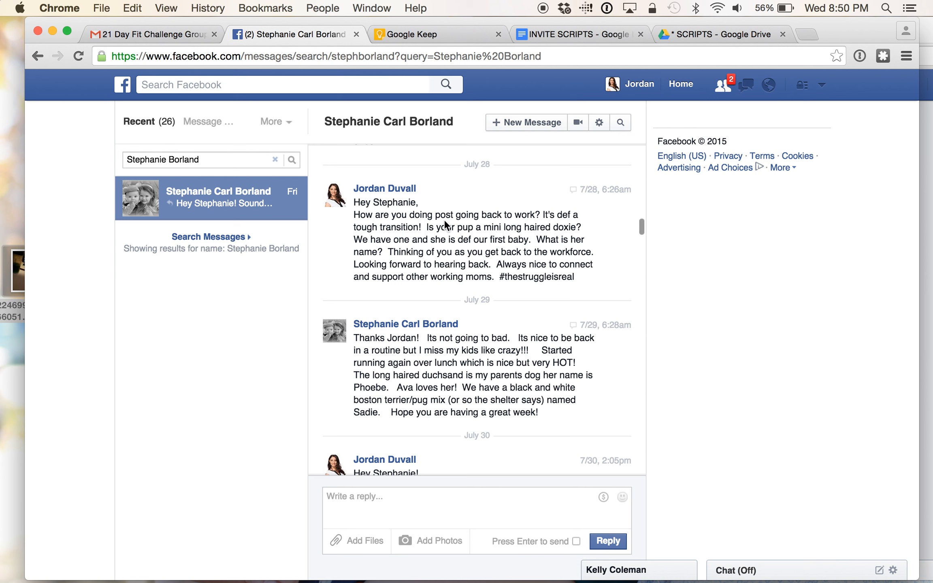
{"action": "scroll", "coordinate": [444, 221], "scroll_direction": "down", "scroll_amount": 5}
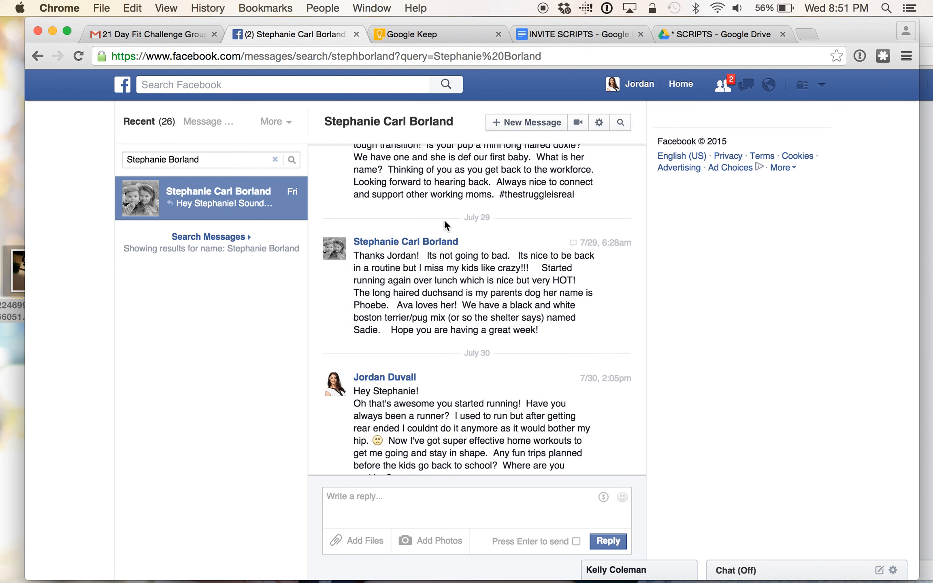
{"action": "scroll", "coordinate": [444, 219], "scroll_direction": "up", "scroll_amount": 2}
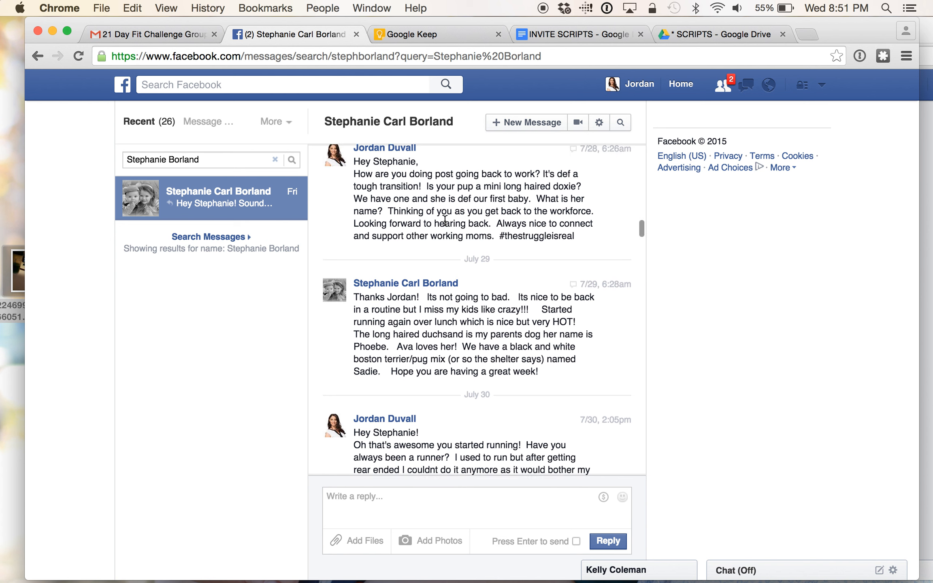
{"action": "scroll", "coordinate": [445, 221], "scroll_direction": "down", "scroll_amount": 3}
{"action": "scroll", "coordinate": [444, 221], "scroll_direction": "up", "scroll_amount": 8}
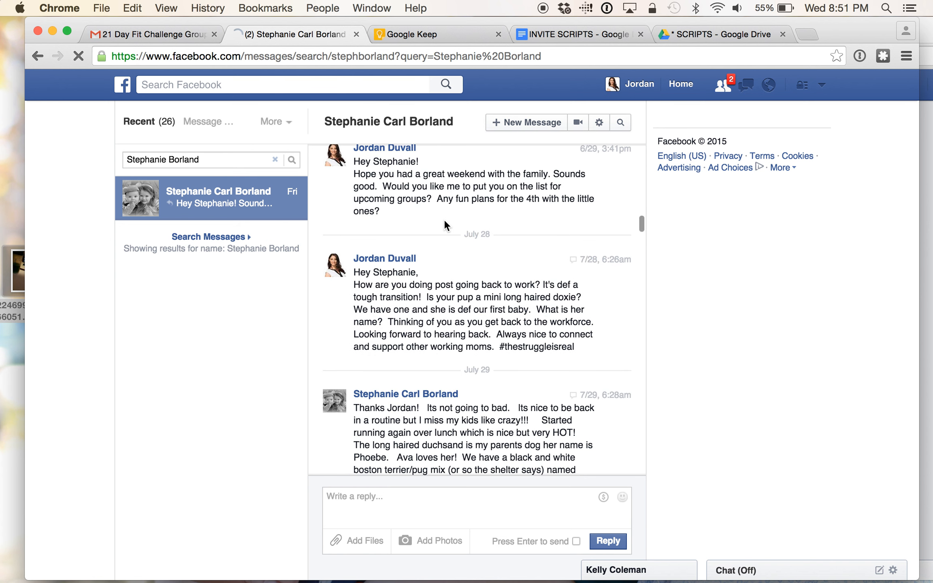
{"action": "scroll", "coordinate": [445, 224], "scroll_direction": "down", "scroll_amount": 4}
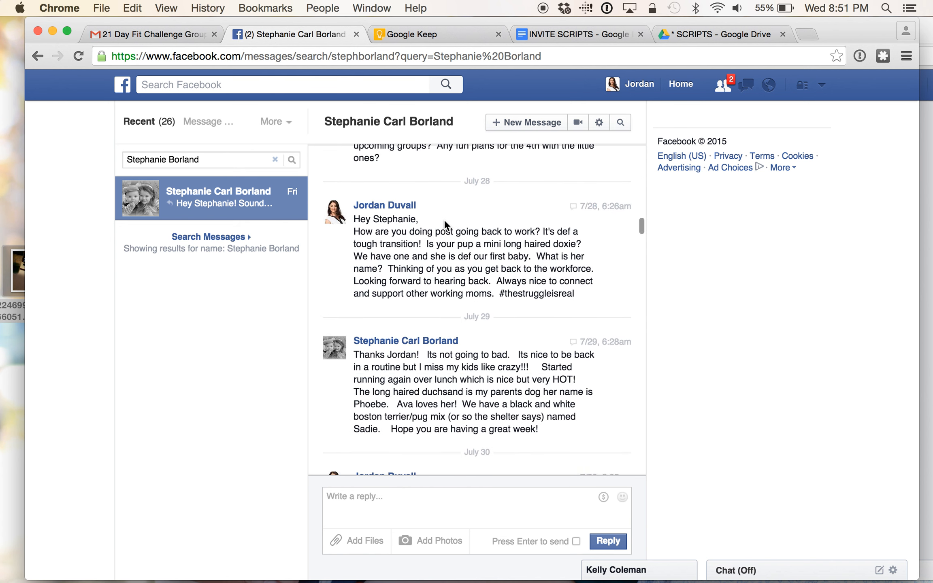
{"action": "left_click", "coordinate": [149, 34]}
- Add '• Went back to work in July 2015' under WORK, leaving a blank line before FUN
{"action": "left_click", "coordinate": [474, 369]}
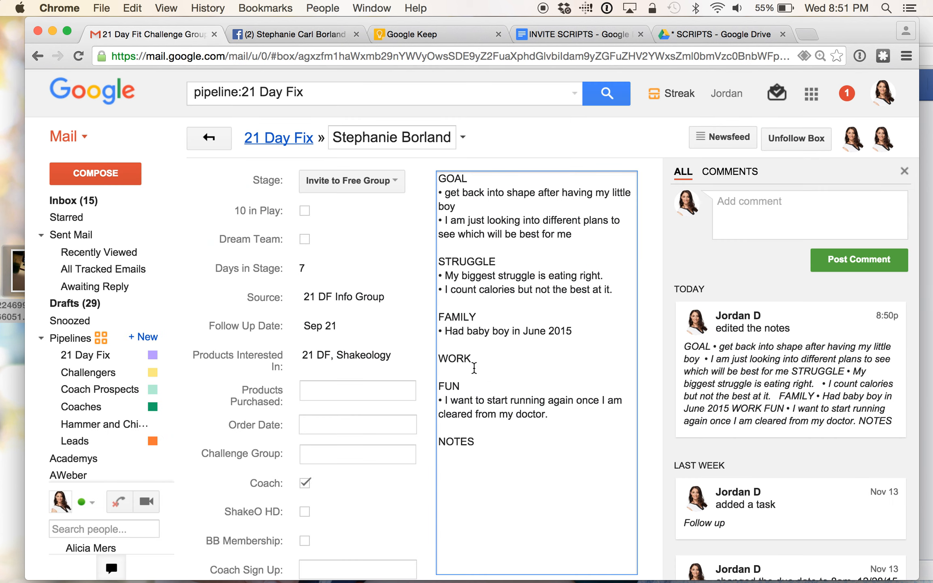
{"action": "type", "text": "• Went back to work in July 2015"}
{"action": "key", "text": "Return"}
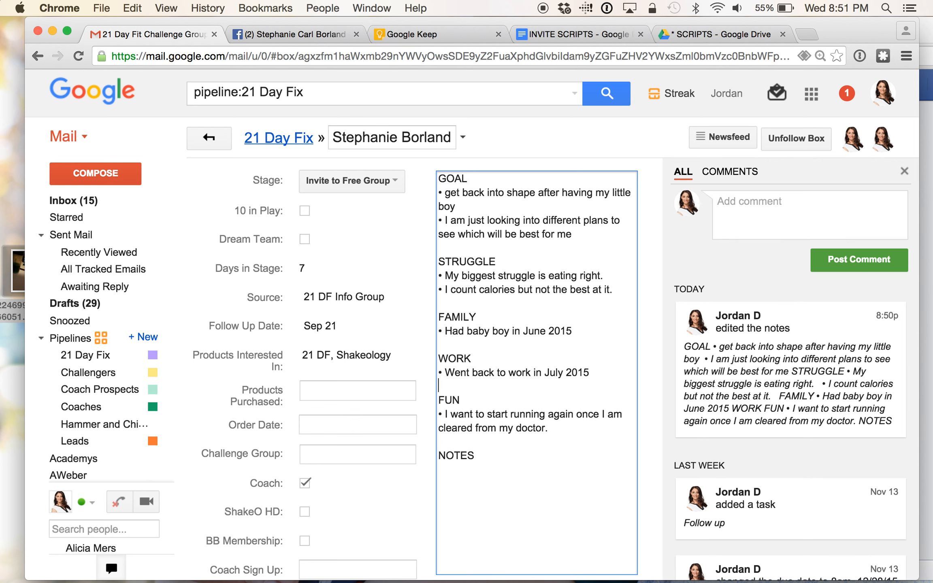
- Copy the contact's July 29 reply from the Facebook conversation
{"action": "left_click", "coordinate": [276, 25]}
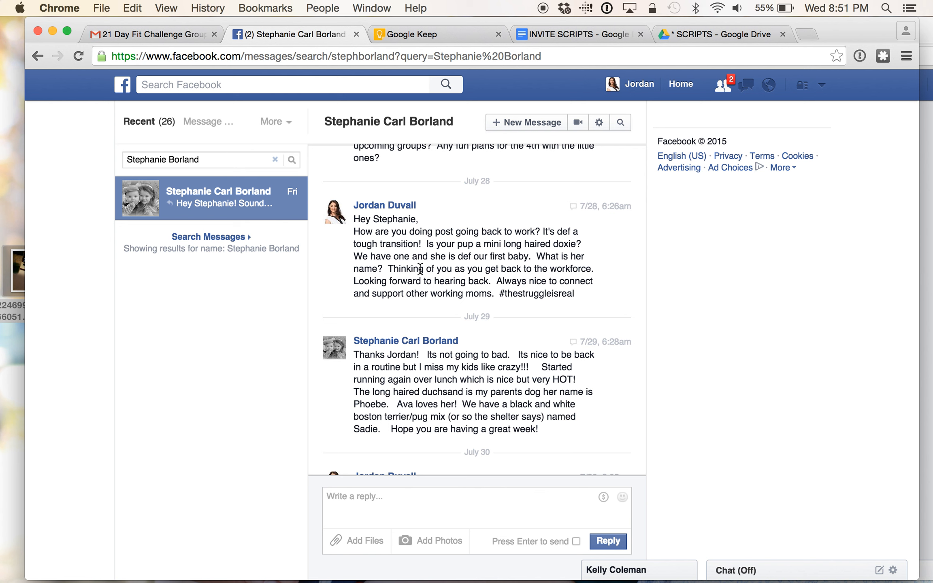
{"action": "scroll", "coordinate": [419, 279], "scroll_direction": "down", "scroll_amount": 5}
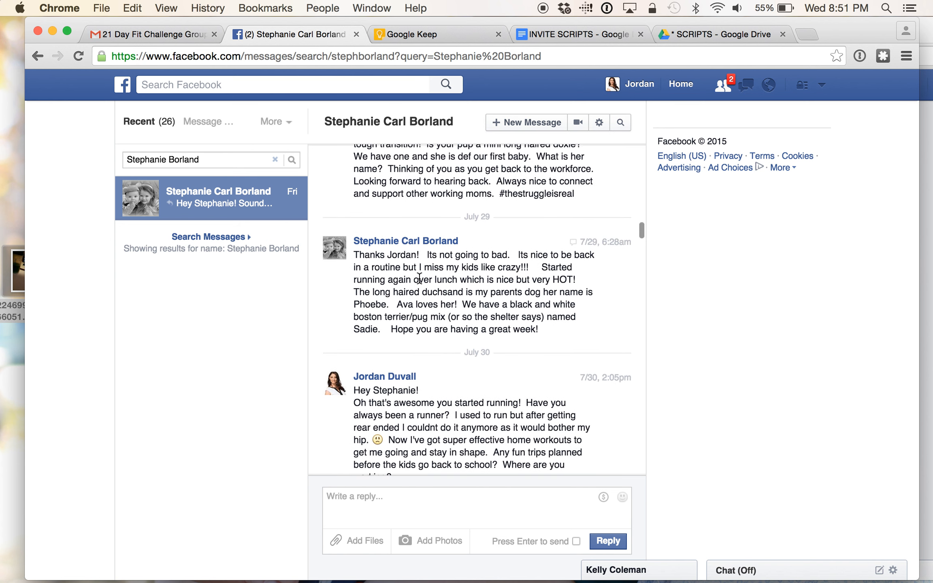
{"action": "left_click_drag", "start_coordinate": [354, 253], "coordinate": [570, 334]}
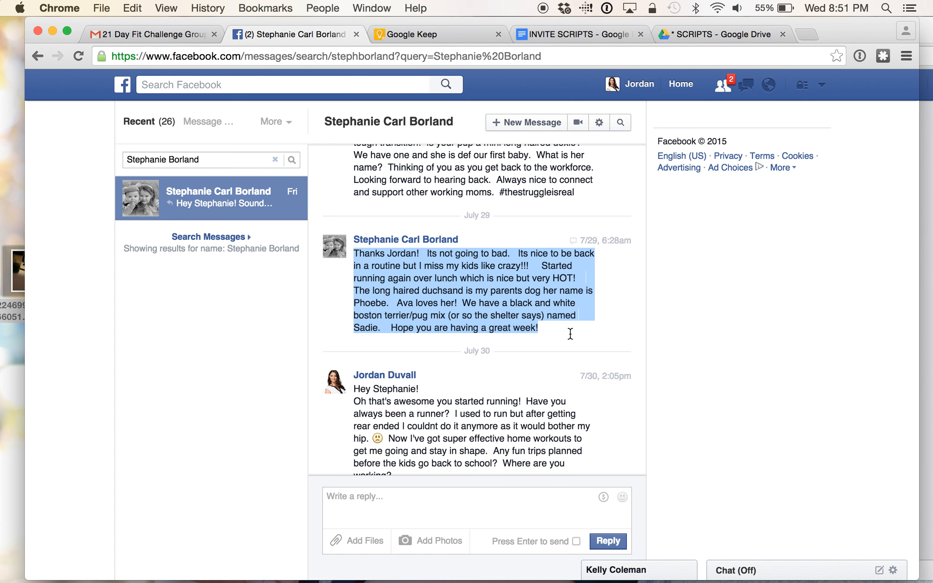
{"action": "key", "text": "super+c"}
- Paste the July 29 reply at the end of NOTES and delete its opening greeting
{"action": "left_click", "coordinate": [167, 34]}
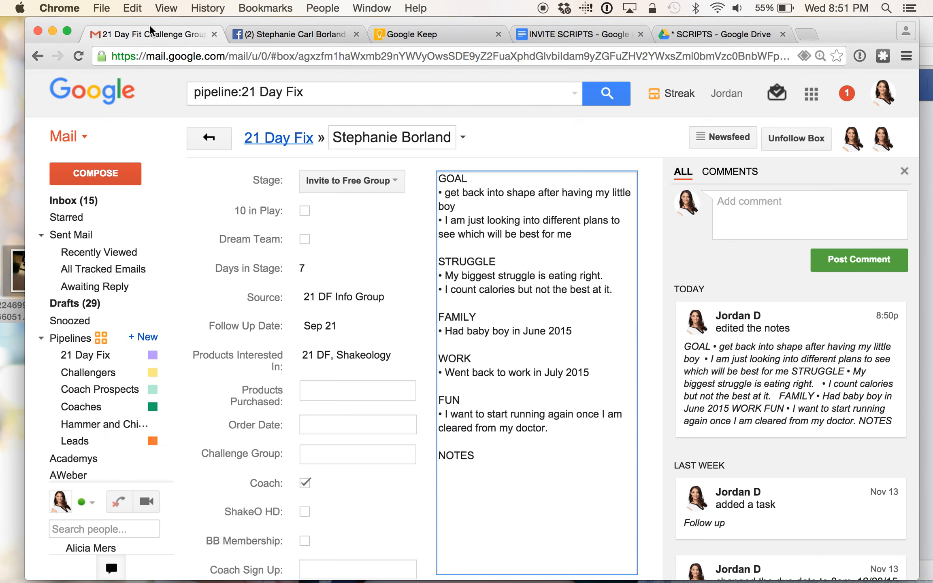
{"action": "left_click", "coordinate": [535, 483]}
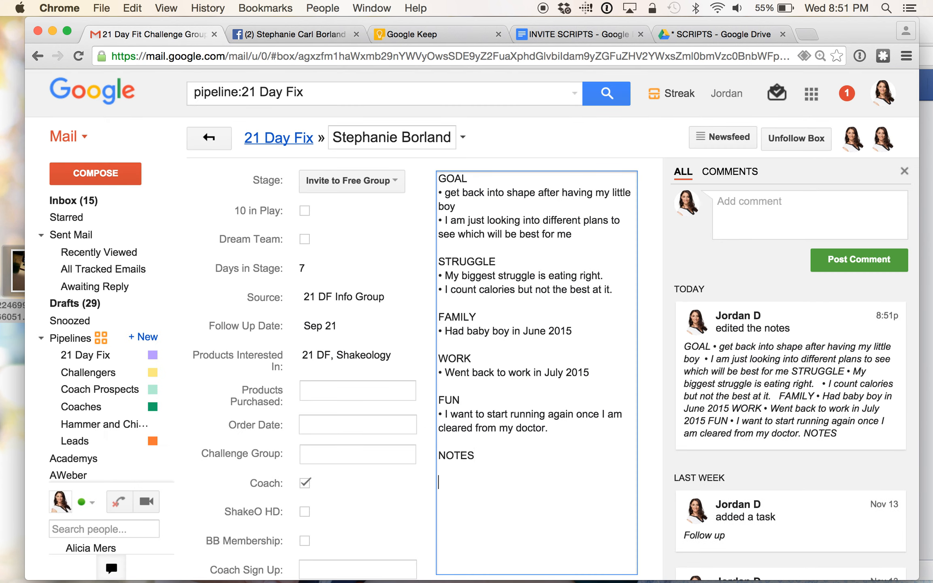
{"action": "key", "text": "super+v"}
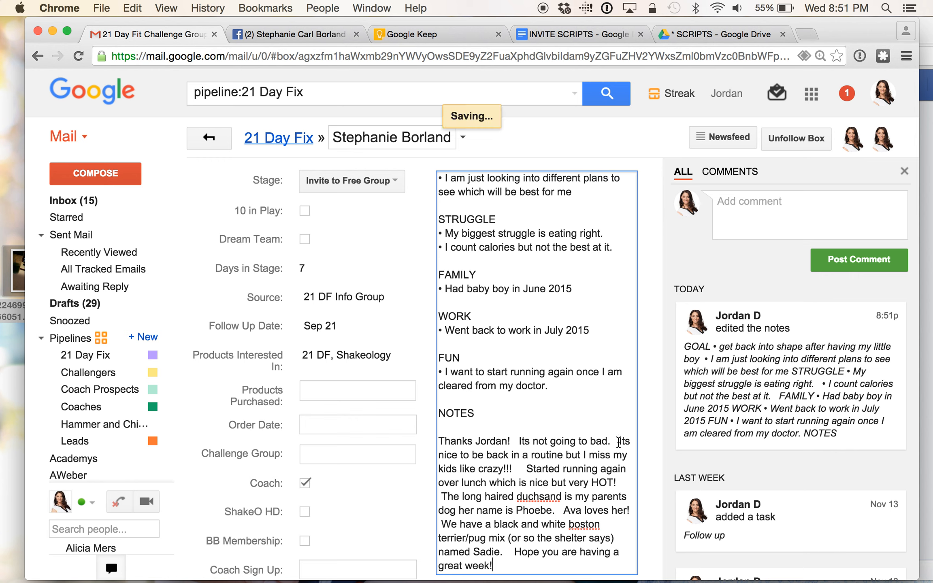
{"action": "left_click_drag", "start_coordinate": [617, 441], "coordinate": [433, 437]}
{"action": "key", "text": "BackSpace"}
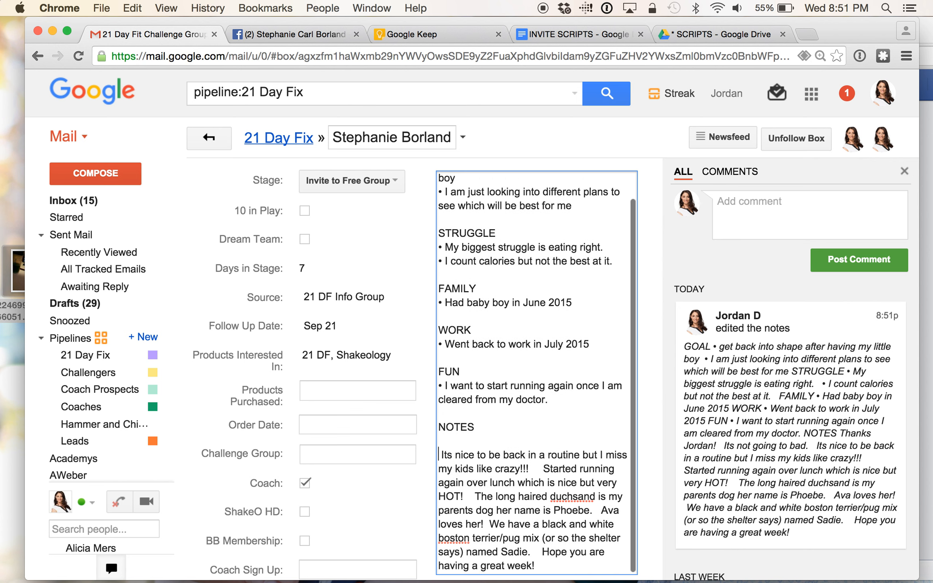
- Move the back-in-a-routine sentence out of NOTES into a new WORK bullet
{"action": "left_click", "coordinate": [530, 469]}
{"action": "left_click", "coordinate": [441, 454], "text": "shift"}
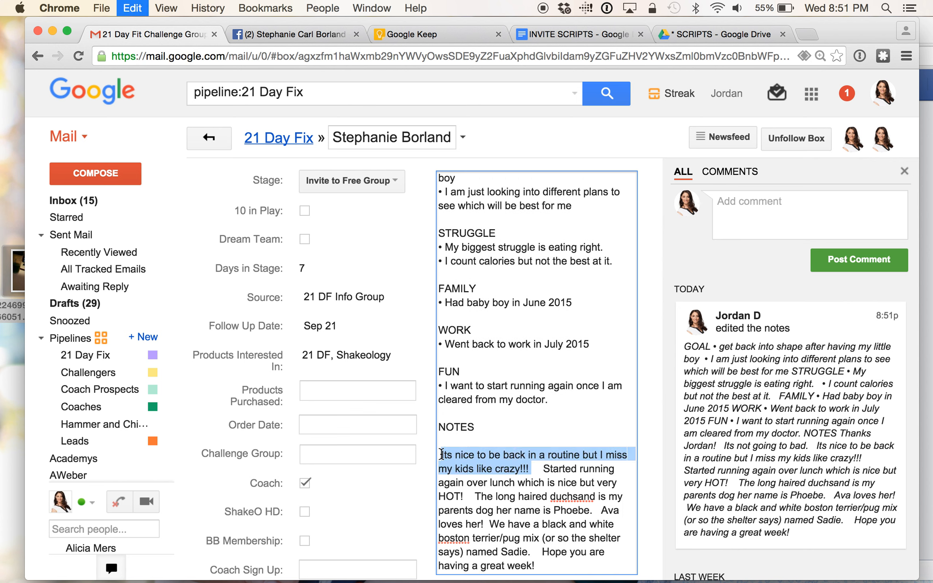
{"action": "key", "text": "BackSpace"}
{"action": "left_click", "coordinate": [454, 384]}
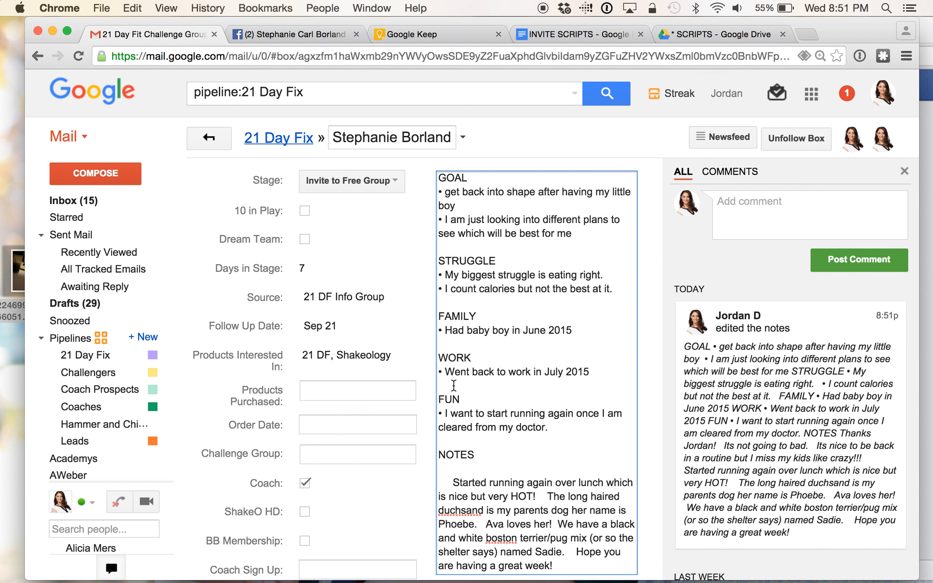
{"action": "type", "text": "•"}
{"action": "key", "text": "super+v"}
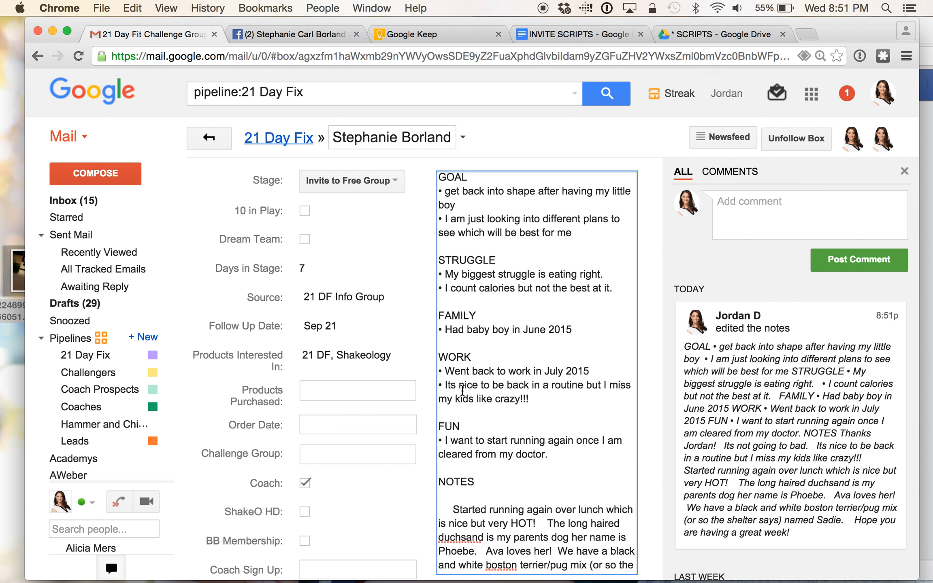
- Move the running-over-lunch sentence into the empty FUN bullet
{"action": "scroll", "coordinate": [462, 390], "scroll_direction": "down", "scroll_amount": 3}
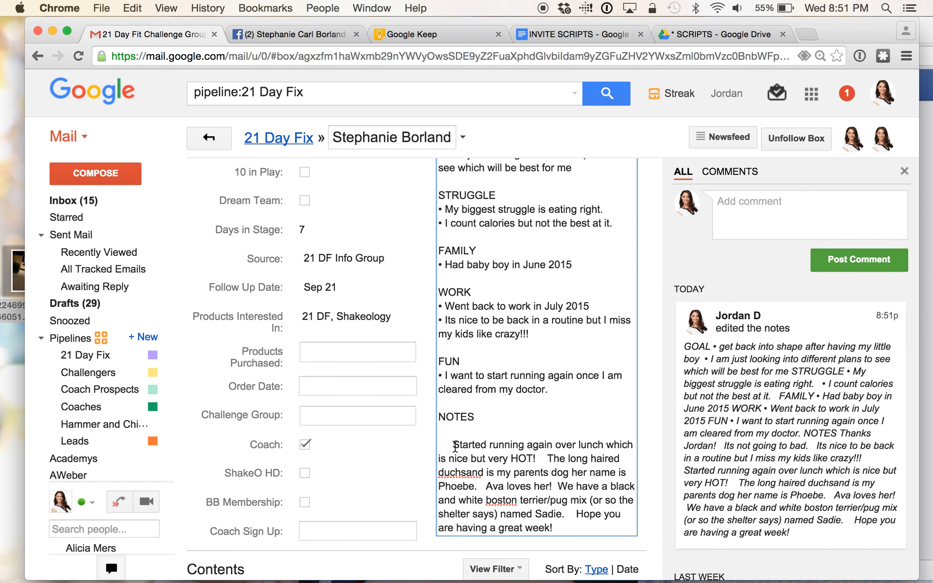
{"action": "left_click_drag", "start_coordinate": [454, 445], "coordinate": [537, 455]}
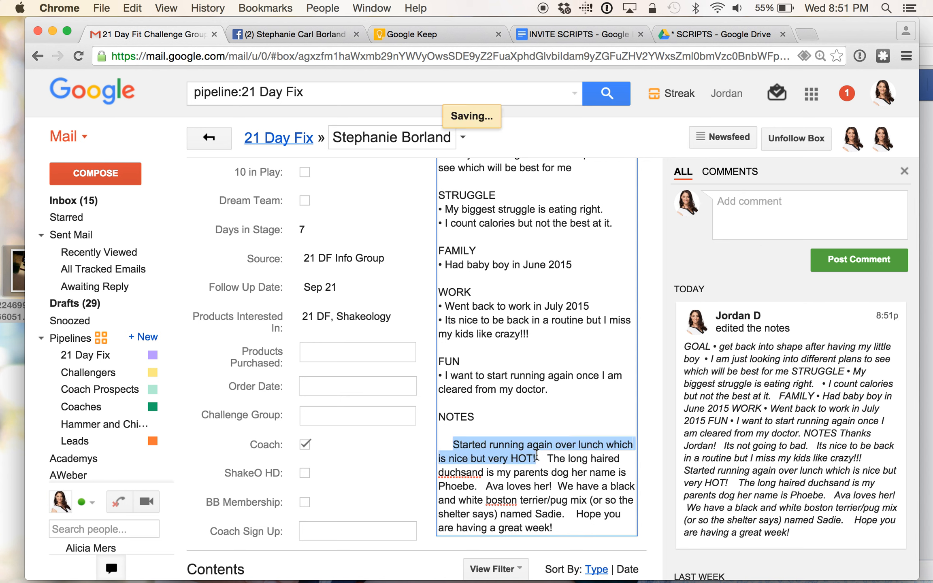
{"action": "key", "text": "super+x"}
{"action": "left_click", "coordinate": [468, 416]}
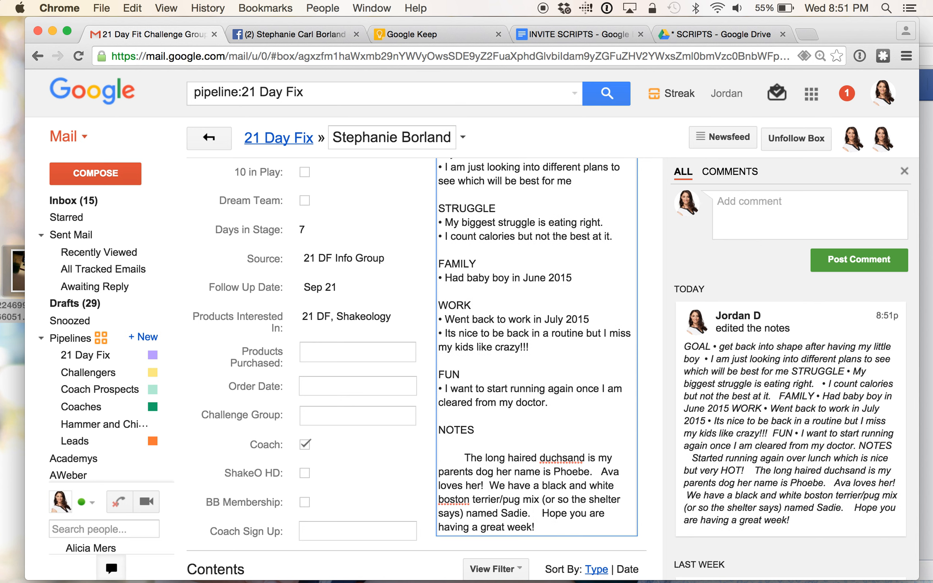
{"action": "key", "text": "super+v"}
{"action": "key", "text": "Return"}
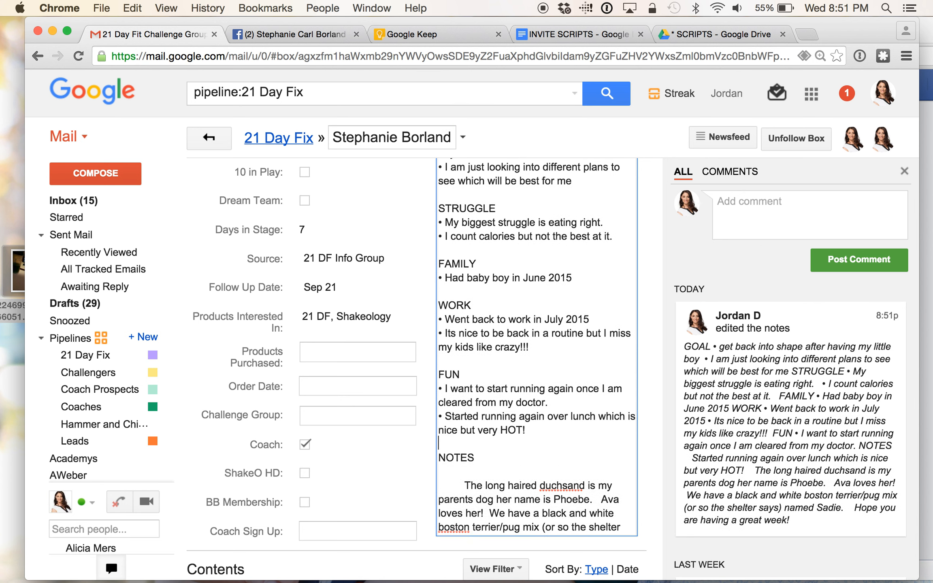
{"action": "scroll", "coordinate": [462, 390], "scroll_direction": "down", "scroll_amount": 2}
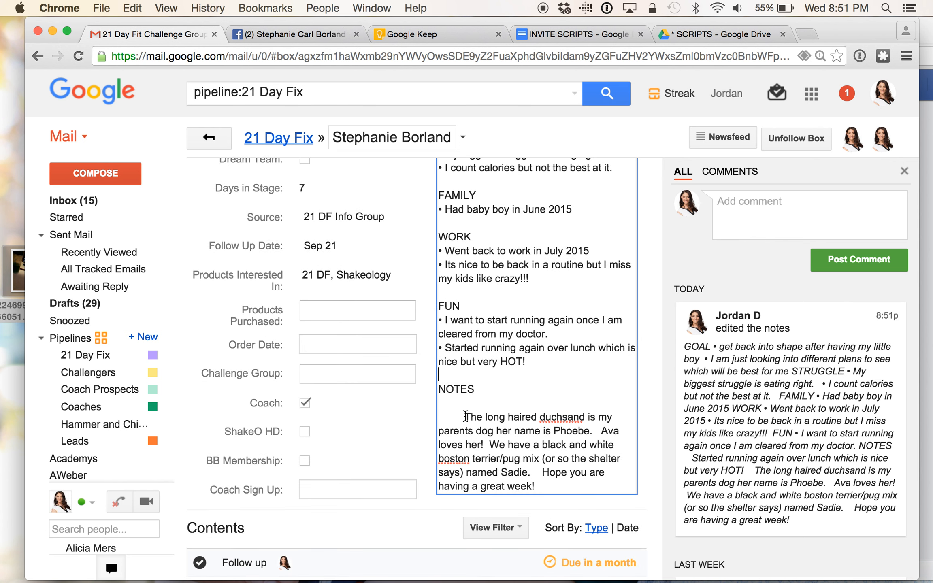
{"action": "left_click_drag", "start_coordinate": [465, 416], "coordinate": [552, 416]}
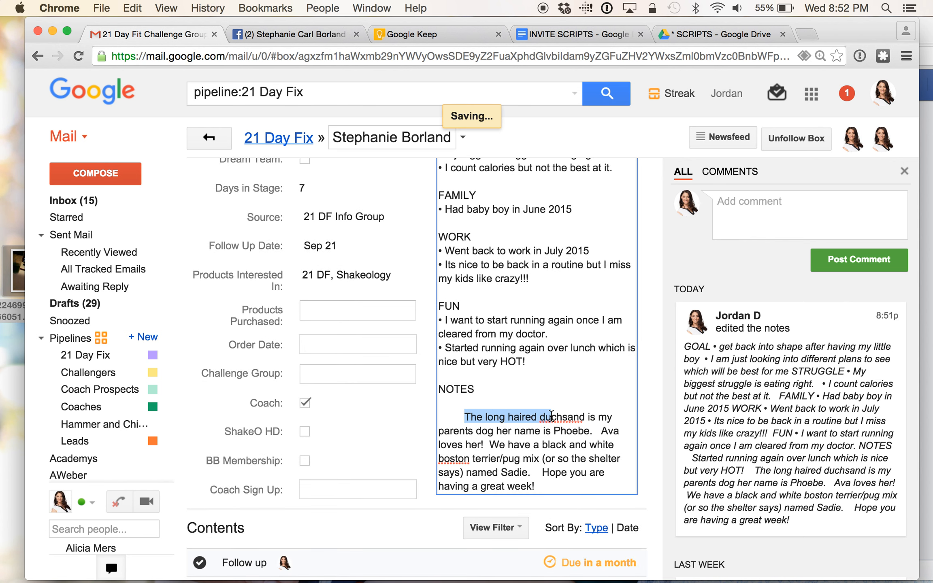
{"action": "scroll", "coordinate": [529, 327], "scroll_direction": "up", "scroll_amount": 1}
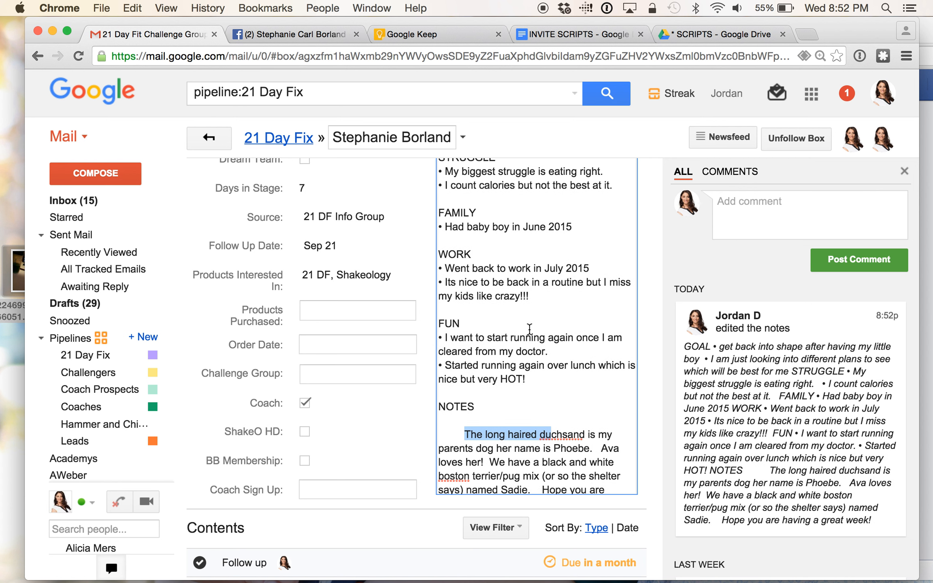
- Add a FAMILY bullet giving the daughter's name
{"action": "left_click", "coordinate": [591, 221]}
{"action": "key", "text": "Return"}
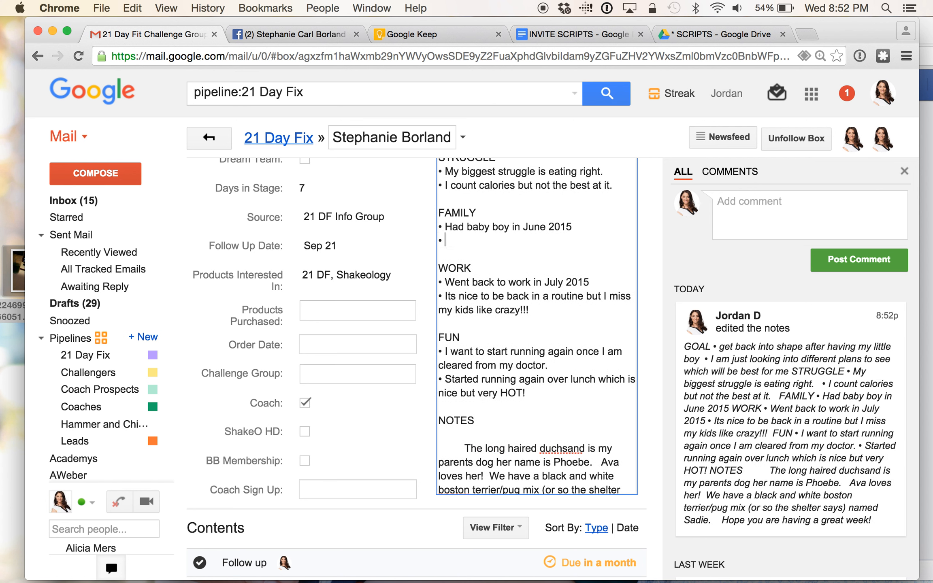
{"action": "type", "text": "Daughter's name is Ava"}
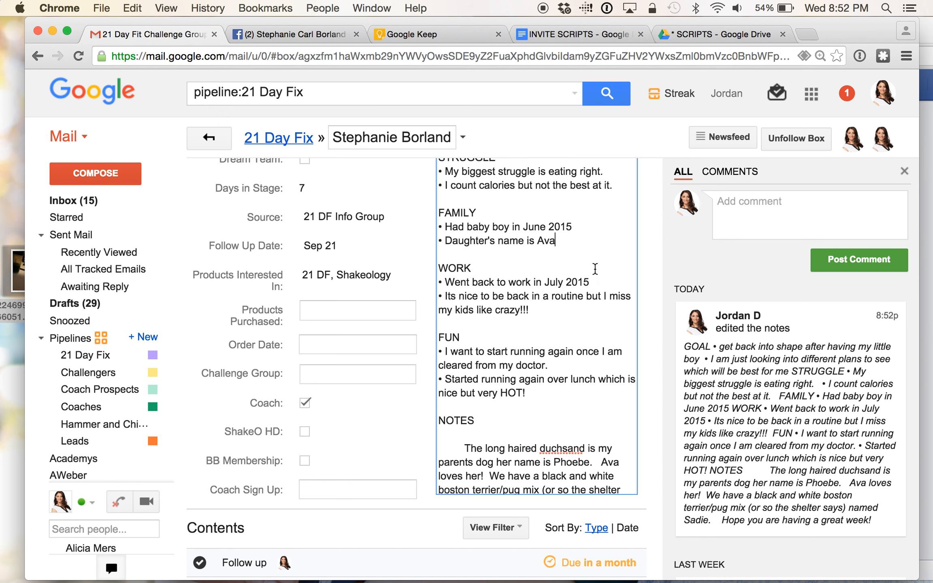
- Cut the dog paragraph from NOTES and delete the closing greeting line
{"action": "scroll", "coordinate": [554, 358], "scroll_direction": "down", "scroll_amount": 3}
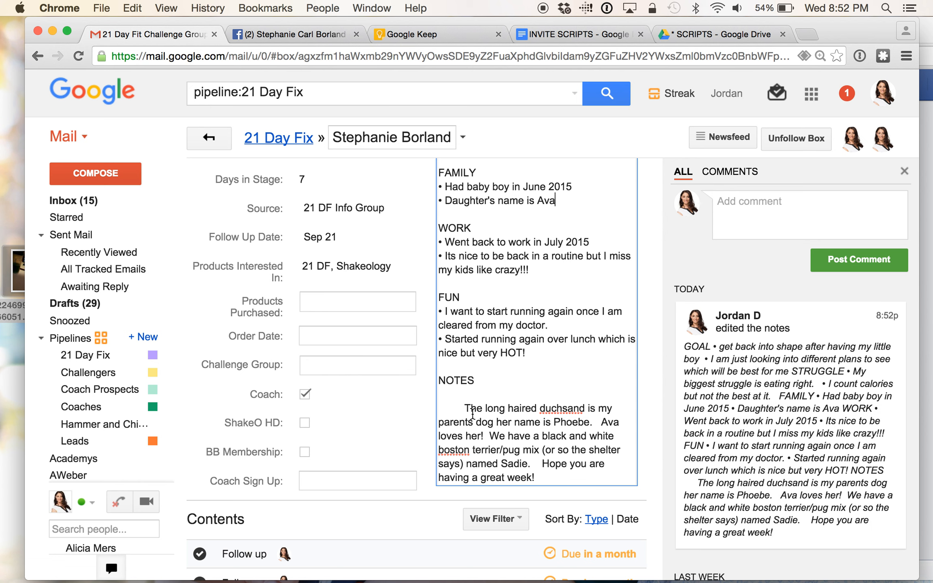
{"action": "left_click_drag", "start_coordinate": [465, 409], "coordinate": [541, 458]}
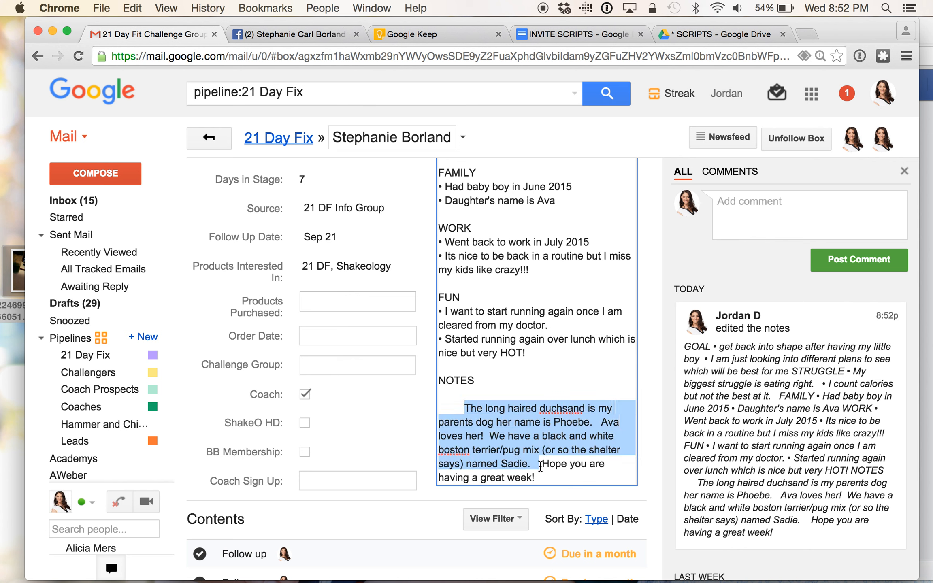
{"action": "key", "text": "BackSpace"}
{"action": "triple_click", "coordinate": [439, 458]}
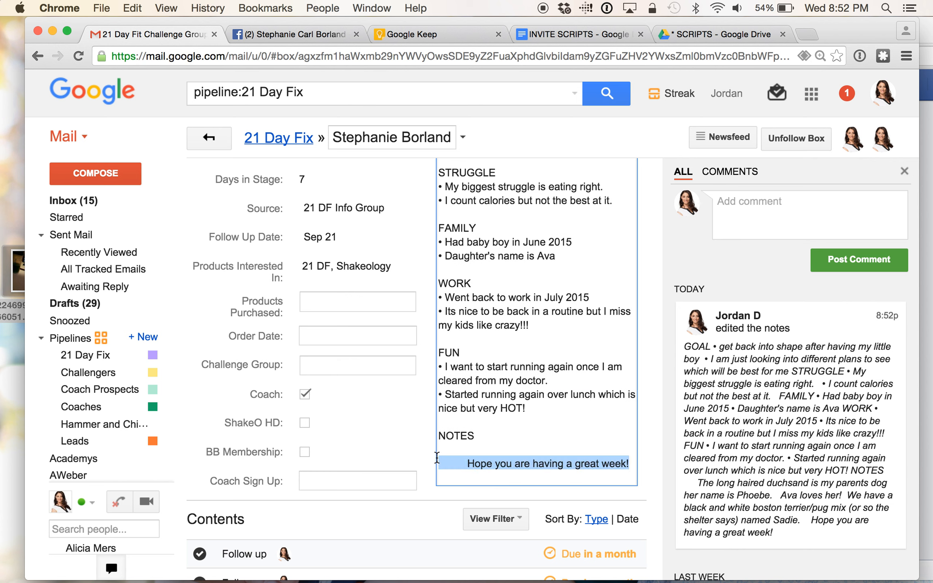
{"action": "key", "text": "BackSpace"}
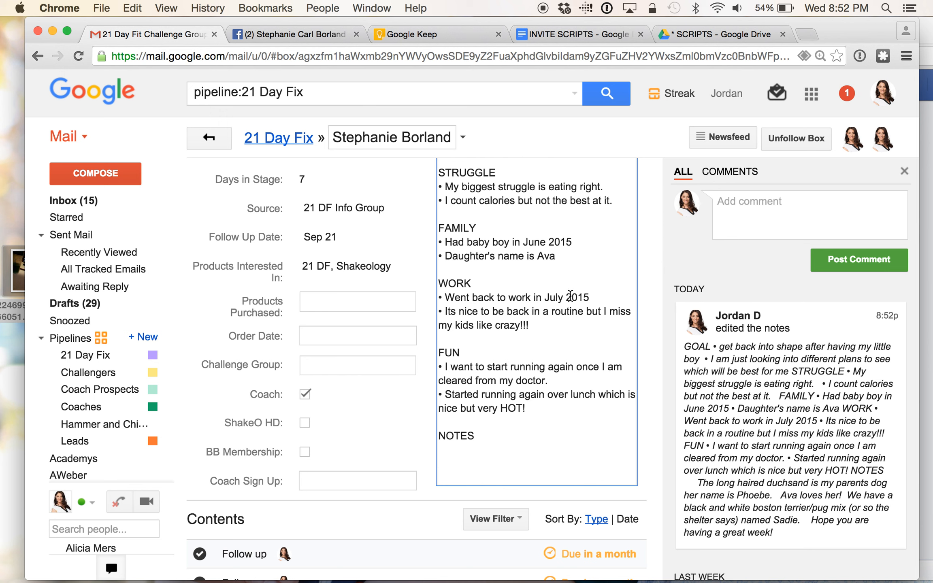
- Paste the dog paragraph under FAMILY, starting it with 'Parent's' and trimming it to 'named'
{"action": "left_click", "coordinate": [556, 255]}
{"action": "key", "text": "Return"}
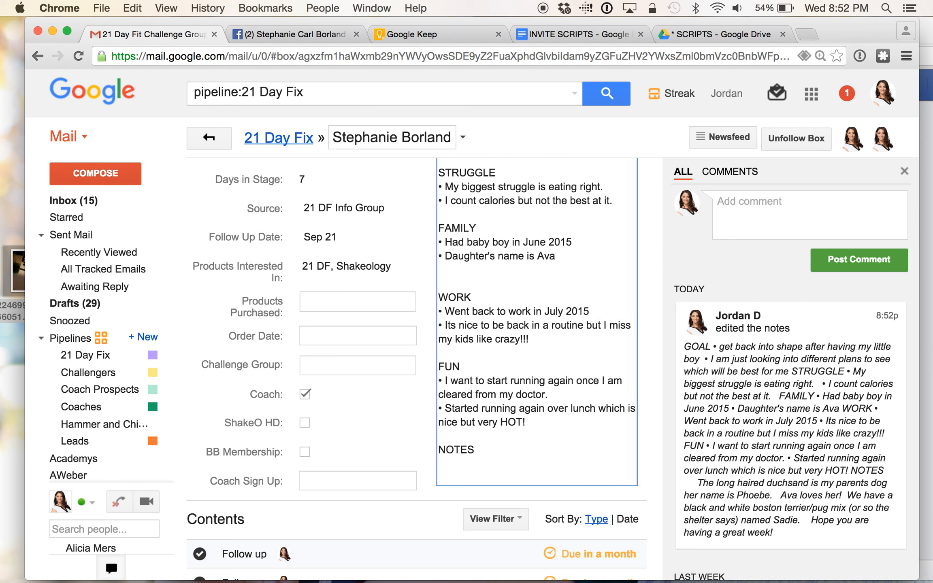
{"action": "key", "text": "super+v"}
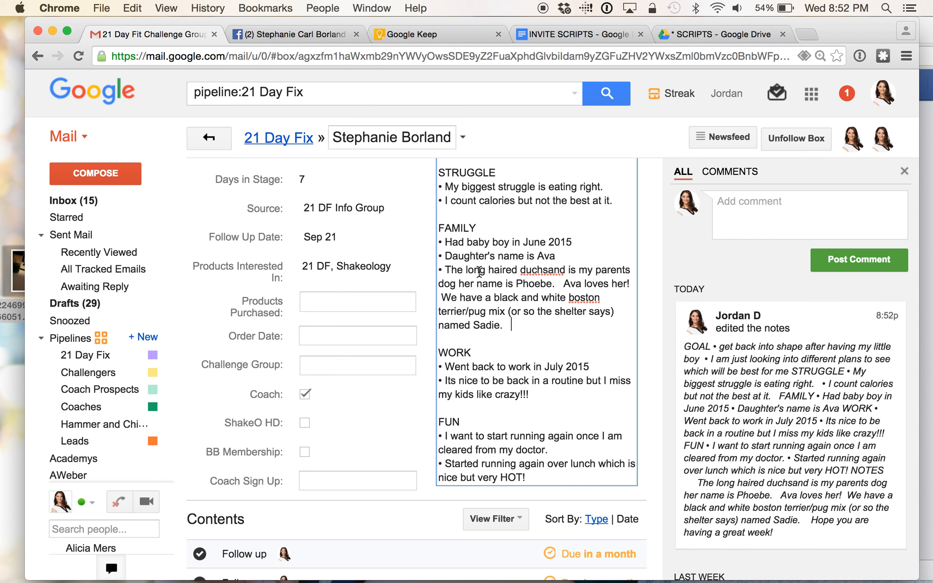
{"action": "left_click_drag", "start_coordinate": [464, 269], "coordinate": [445, 270]}
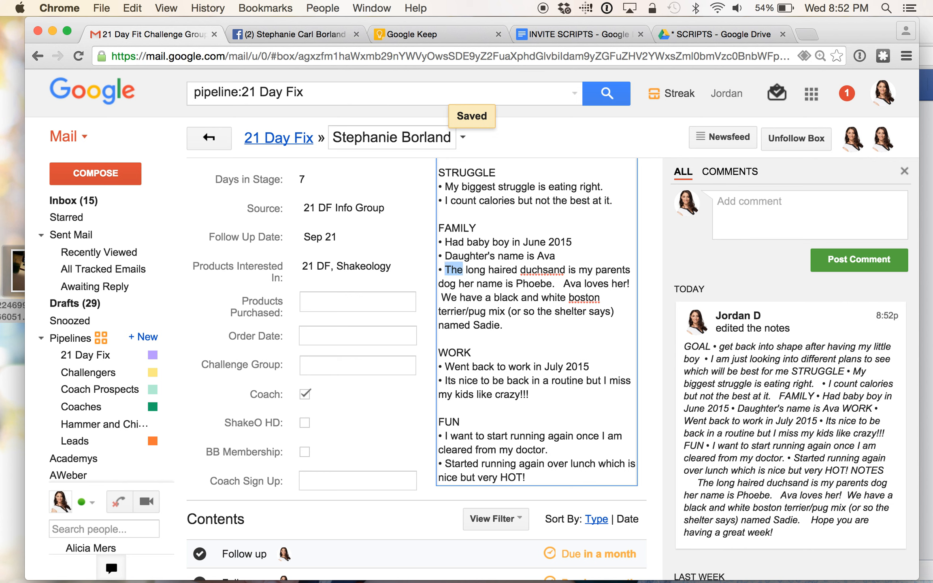
{"action": "type", "text": "P"}
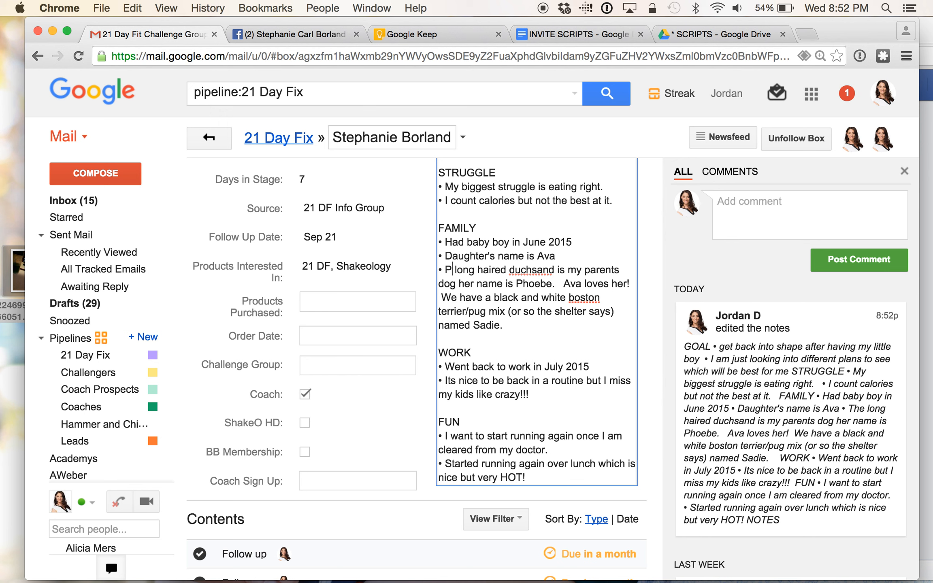
{"action": "type", "text": "are"}
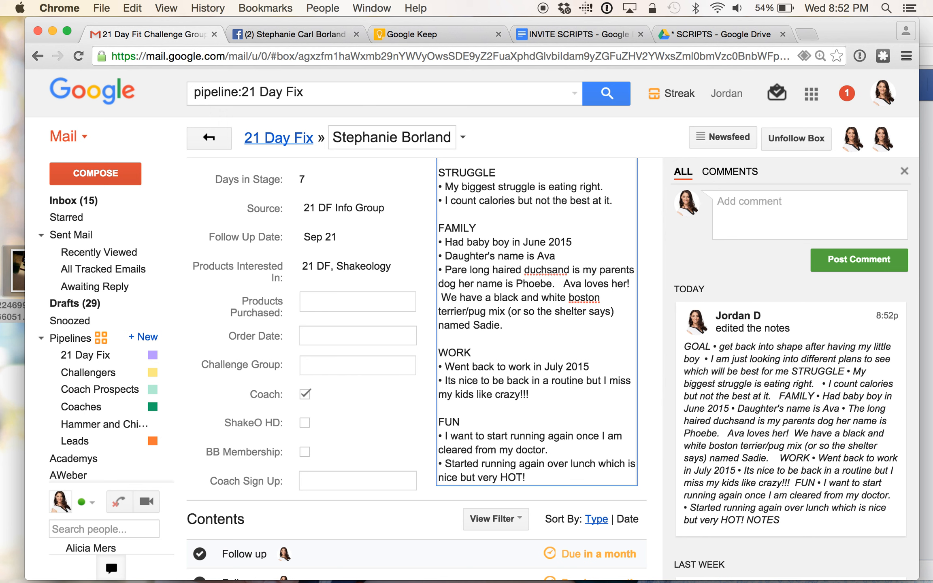
{"action": "type", "text": "nt's"}
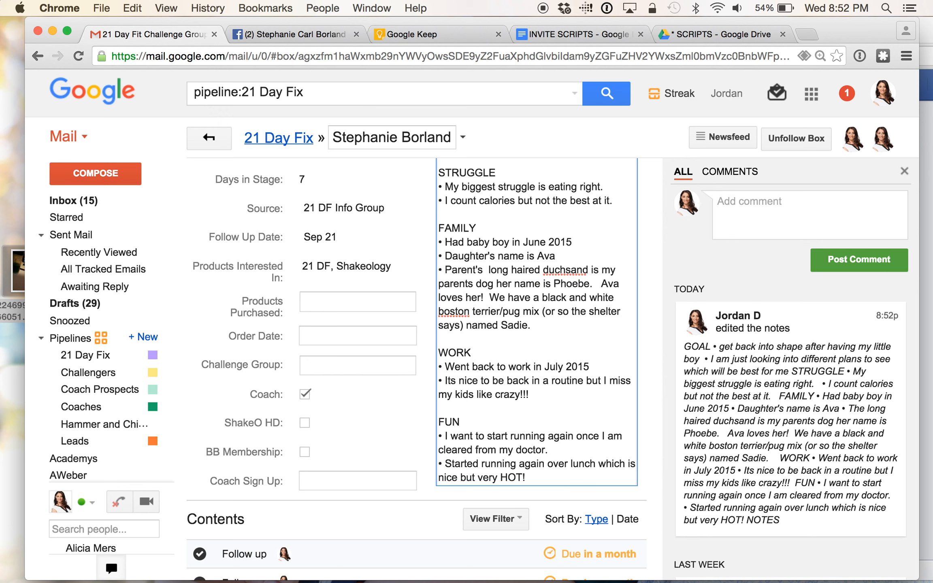
{"action": "key", "text": "Delete"}
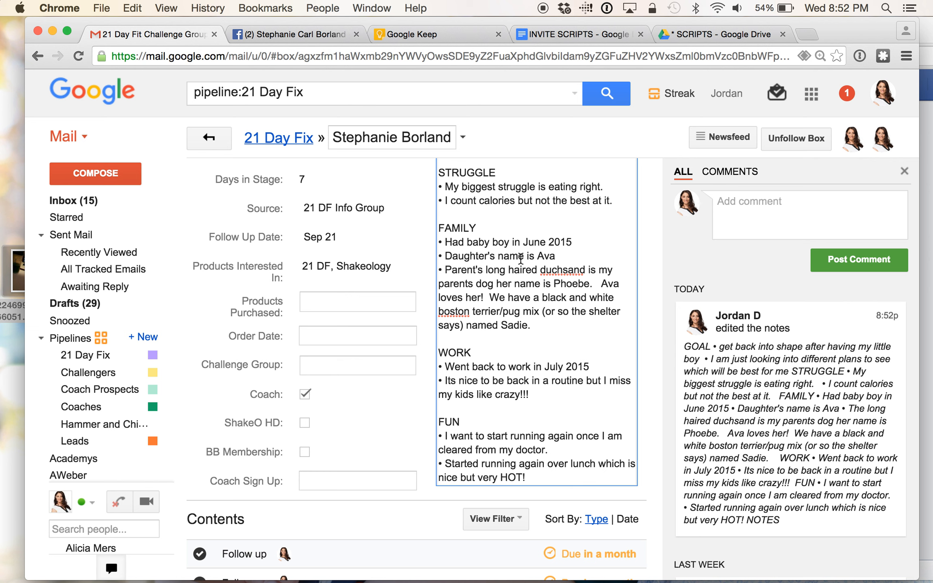
{"action": "left_click_drag", "start_coordinate": [514, 284], "coordinate": [598, 268]}
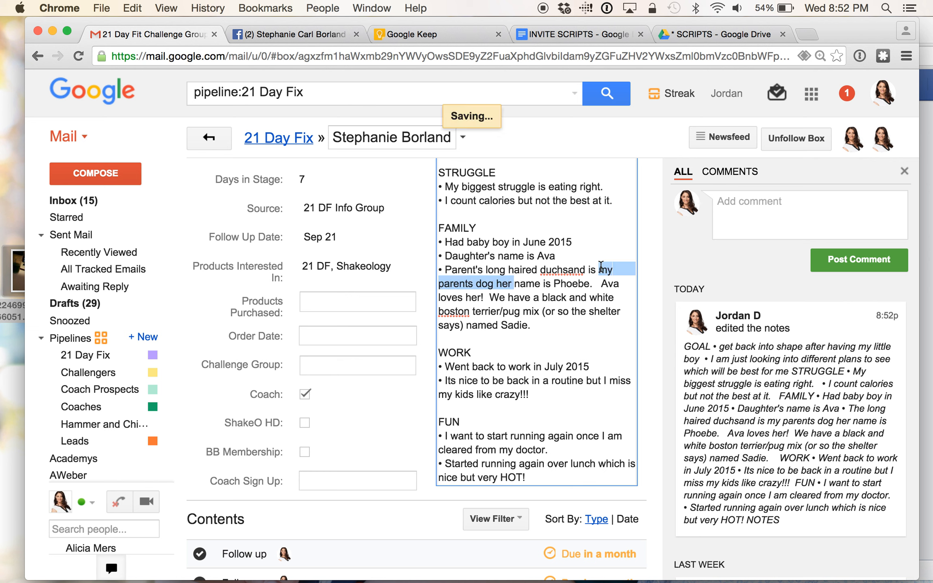
{"action": "key", "text": "BackSpace"}
{"action": "left_click", "coordinate": [626, 270]}
{"action": "type", "text": "d"}
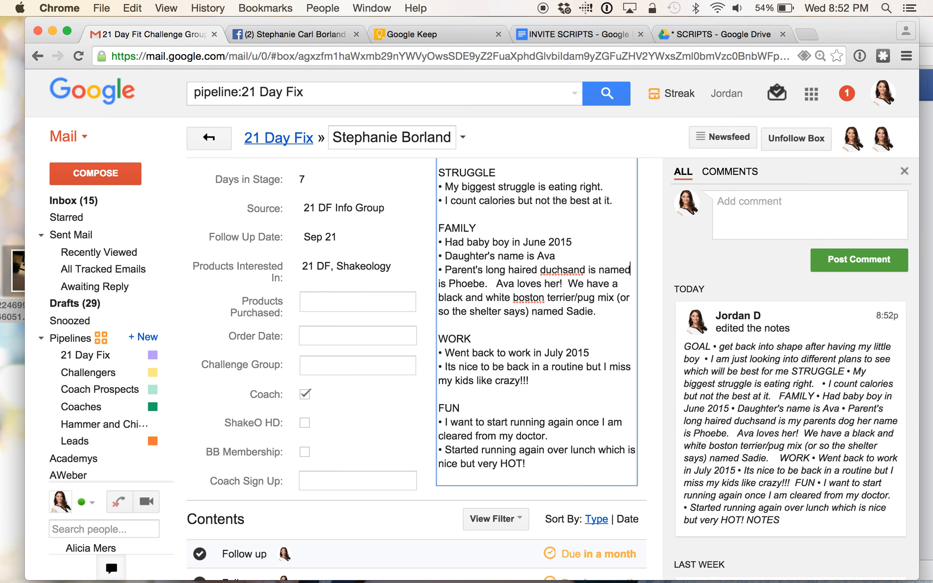
{"action": "left_click", "coordinate": [448, 283]}
{"action": "key", "text": "BackSpace"}
{"action": "key", "text": "BackSpace"}
{"action": "key", "text": "BackSpace"}
{"action": "key", "text": "BackSpace"}
- Drop the daughter-loves-her sentence, bullet the second dog sentence and remove the shelter remark
{"action": "left_click", "coordinate": [556, 284]}
{"action": "left_click_drag", "start_coordinate": [555, 284], "coordinate": [489, 285]}
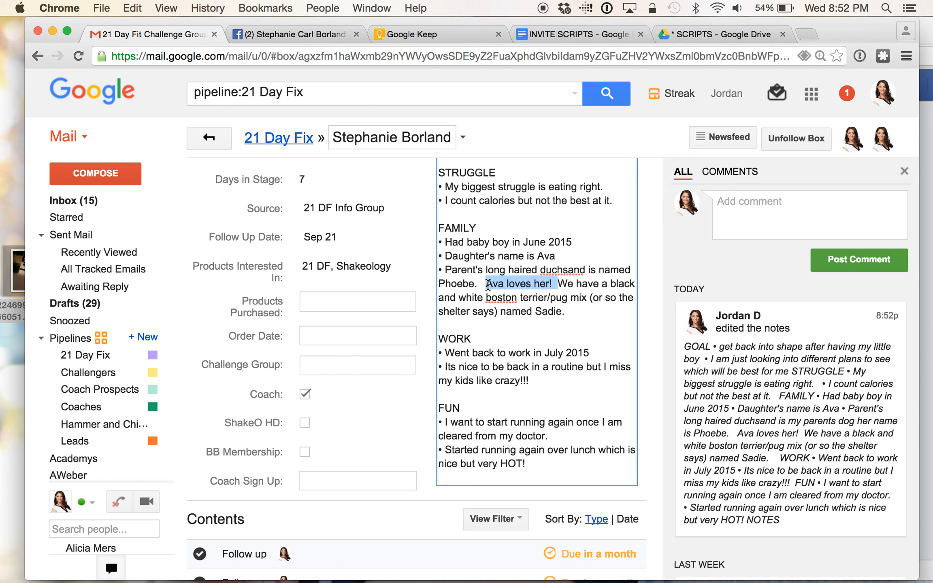
{"action": "key", "text": "BackSpace"}
{"action": "key", "text": "Return"}
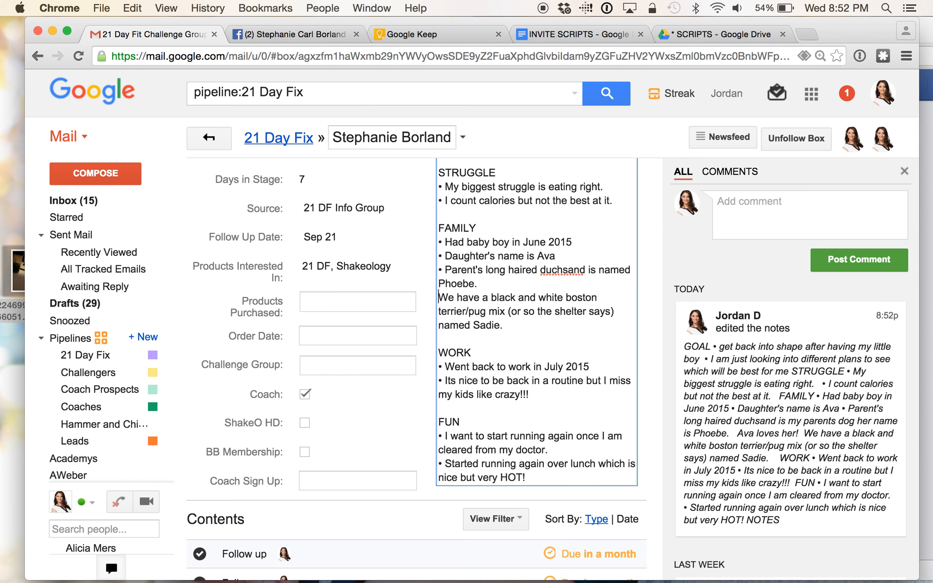
{"action": "type", "text": "•"}
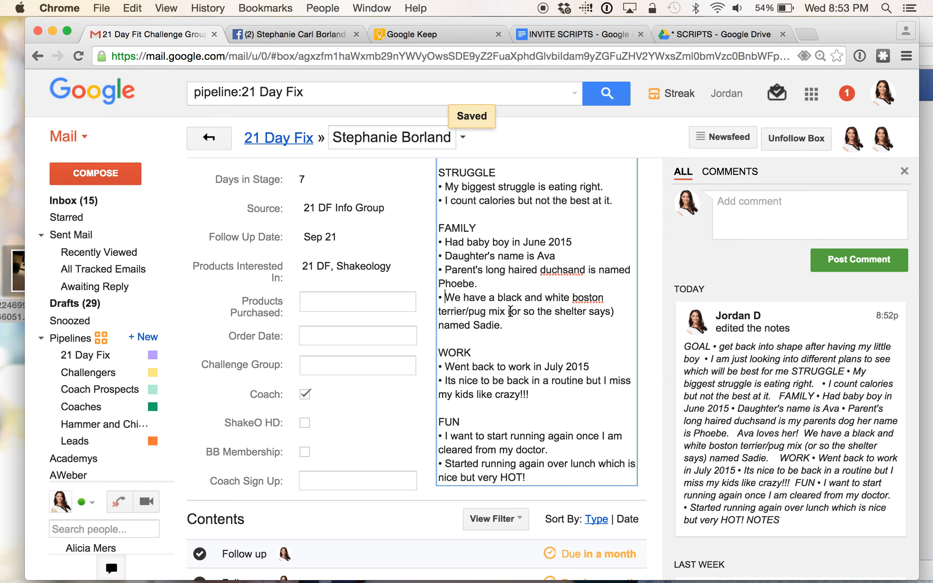
{"action": "left_click_drag", "start_coordinate": [509, 312], "coordinate": [625, 311]}
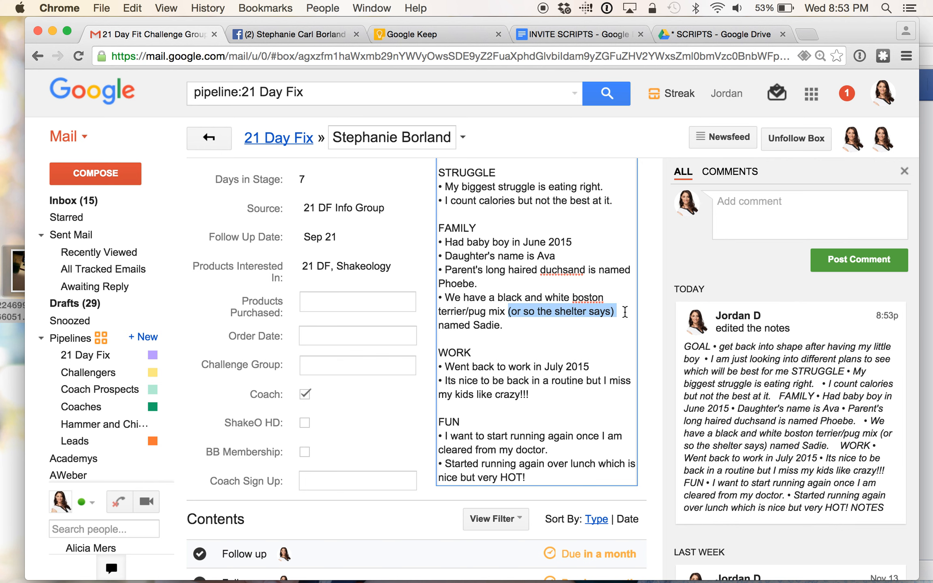
{"action": "key", "text": "BackSpace"}
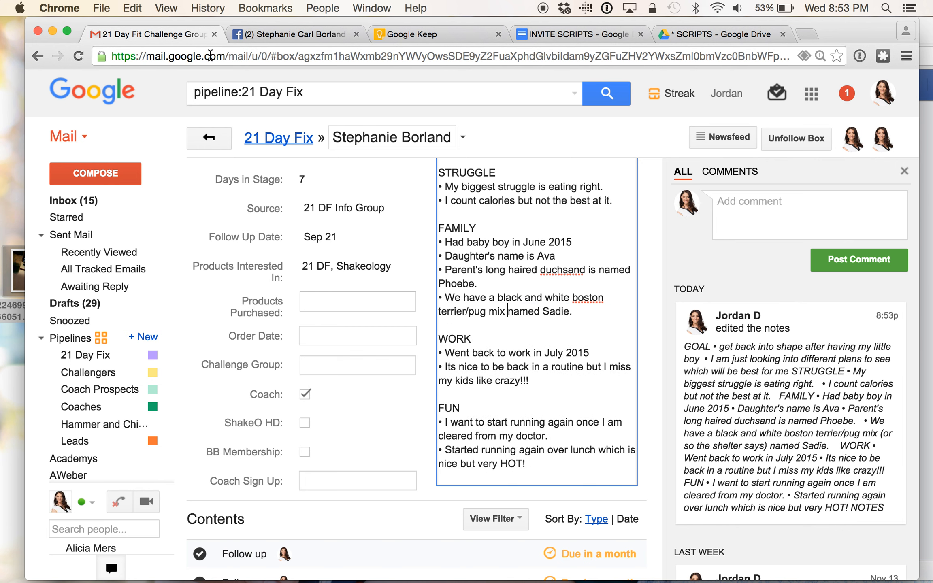
{"action": "left_click", "coordinate": [278, 32]}
{"action": "scroll", "coordinate": [435, 304], "scroll_direction": "down", "scroll_amount": 5}
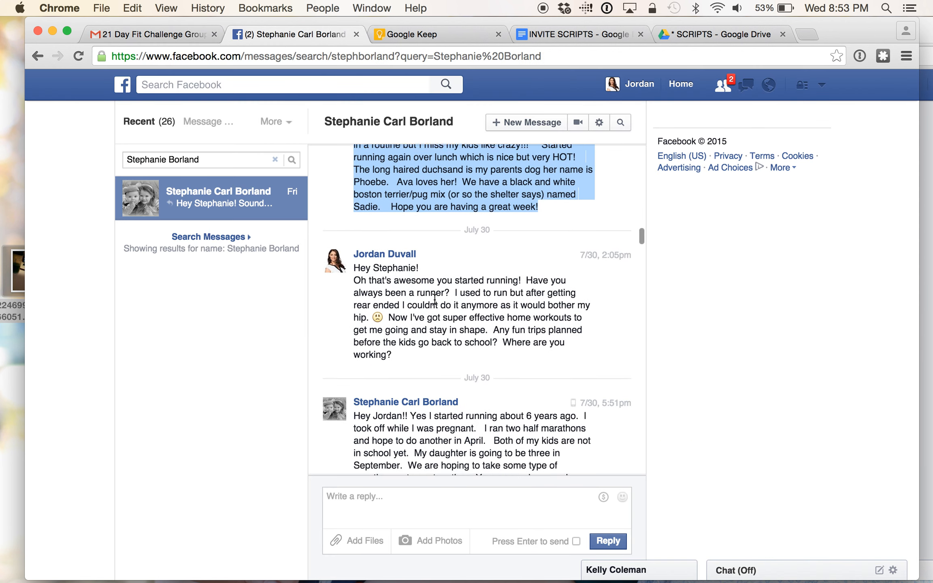
{"action": "scroll", "coordinate": [436, 304], "scroll_direction": "down", "scroll_amount": 5}
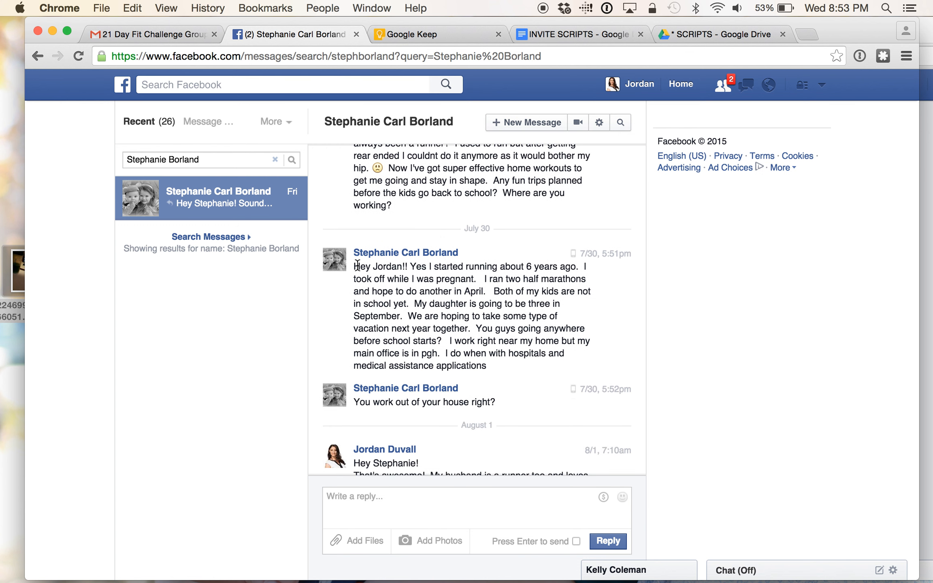
{"action": "left_click_drag", "start_coordinate": [358, 266], "coordinate": [534, 365]}
{"action": "key", "text": "super+c"}
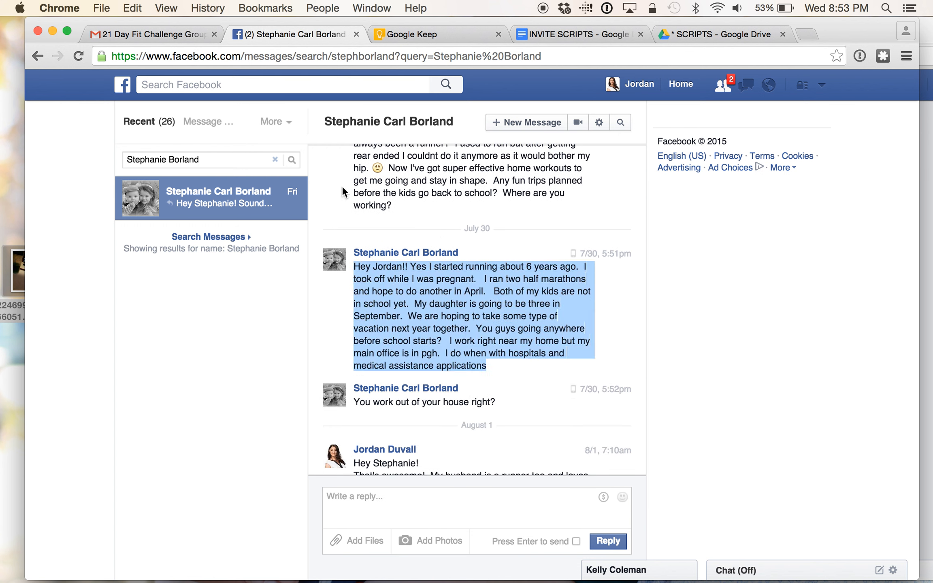
{"action": "left_click", "coordinate": [153, 34]}
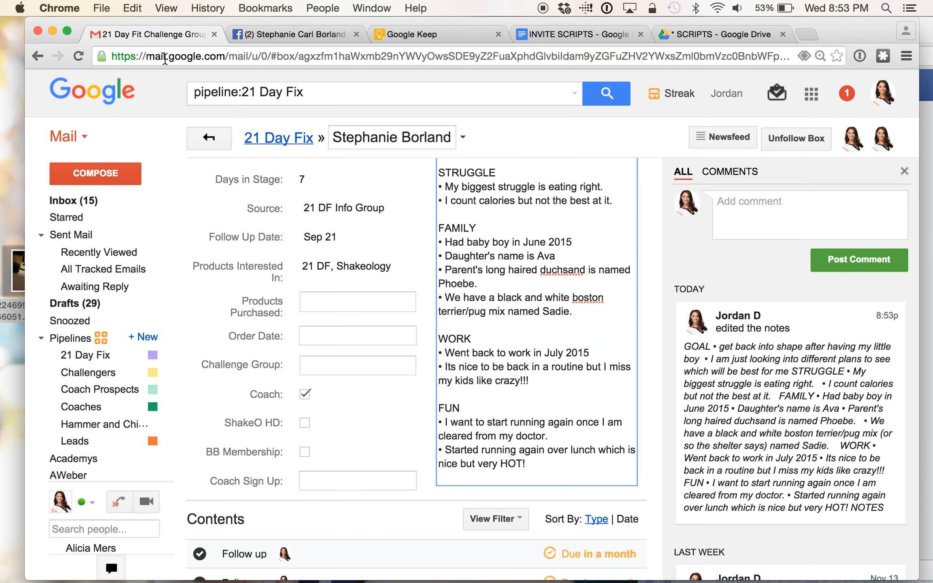
- Add a NOTES heading after FUN, paste the client's reply beneath it and remove the greeting
{"action": "left_click", "coordinate": [546, 465]}
{"action": "key", "text": "Return"}
{"action": "key", "text": "Return"}
{"action": "type", "text": "NOTES"}
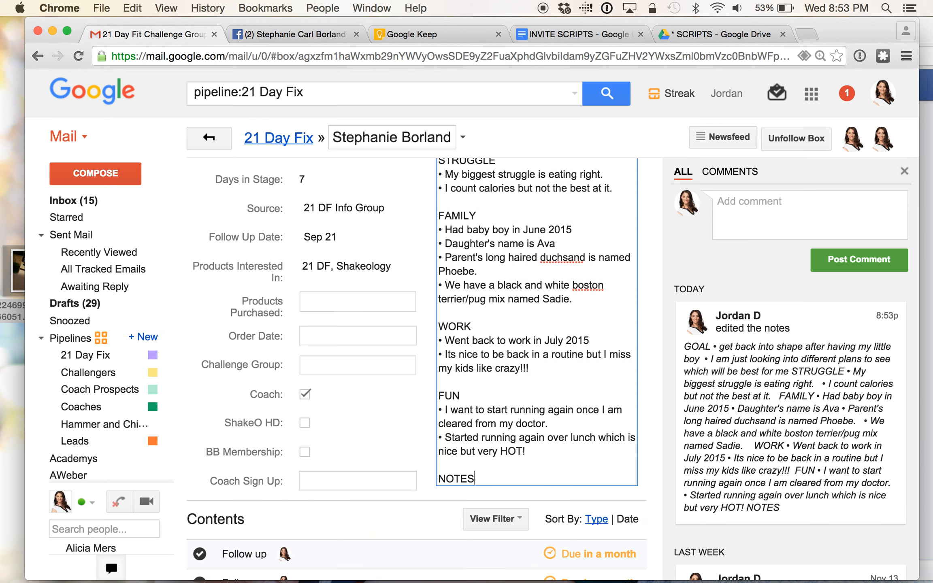
{"action": "key", "text": "Return"}
{"action": "key", "text": "Return"}
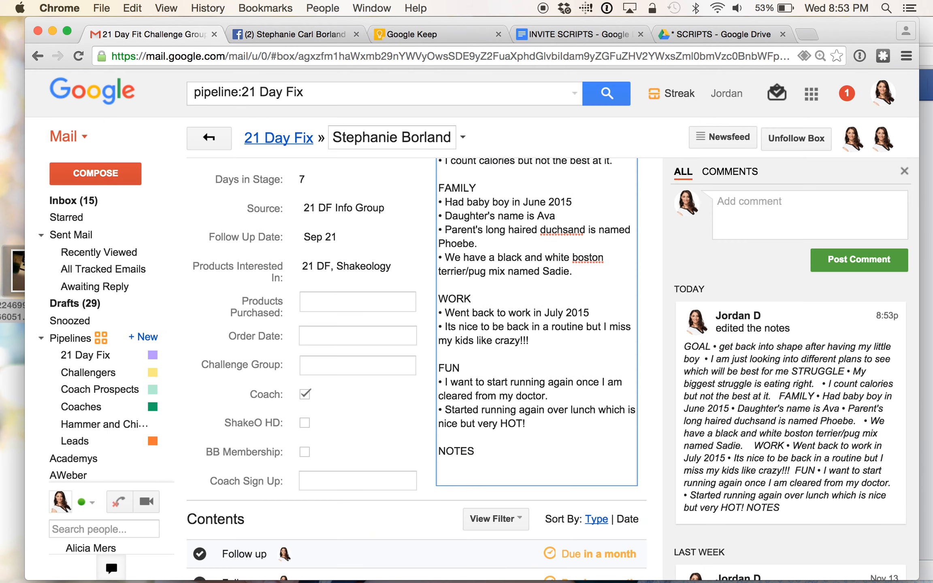
{"action": "key", "text": "super+v"}
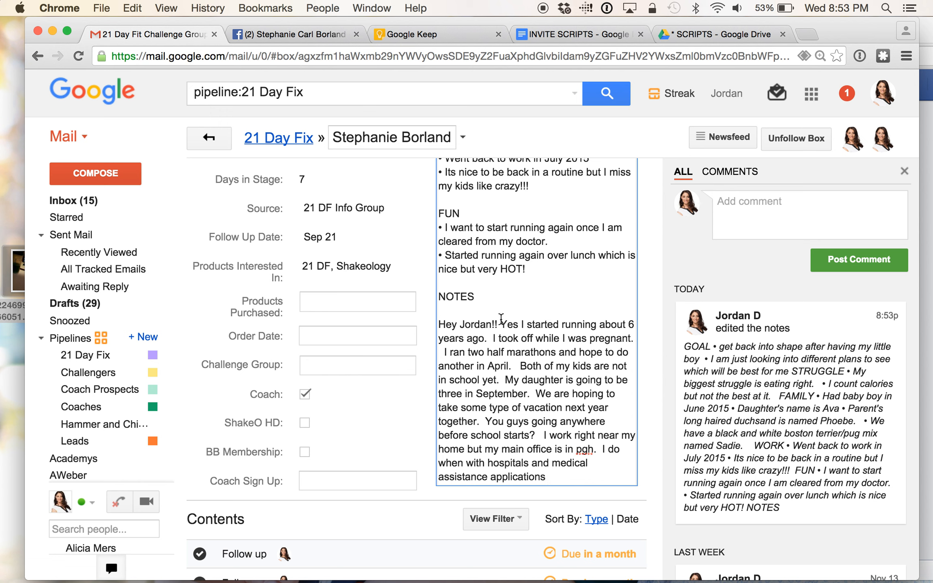
{"action": "left_click_drag", "start_coordinate": [502, 324], "coordinate": [439, 324]}
{"action": "key", "text": "BackSpace"}
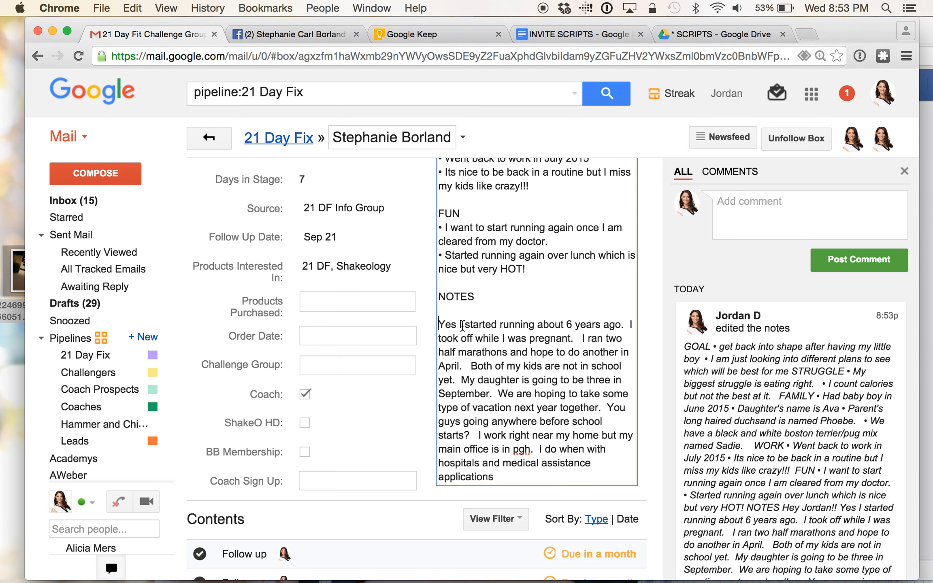
- Move the started-running sentence into a new FUN bullet and add 'took off while pregnant'
{"action": "left_click_drag", "start_coordinate": [464, 324], "coordinate": [603, 323]}
{"action": "key", "text": "BackSpace"}
{"action": "key", "text": "BackSpace"}
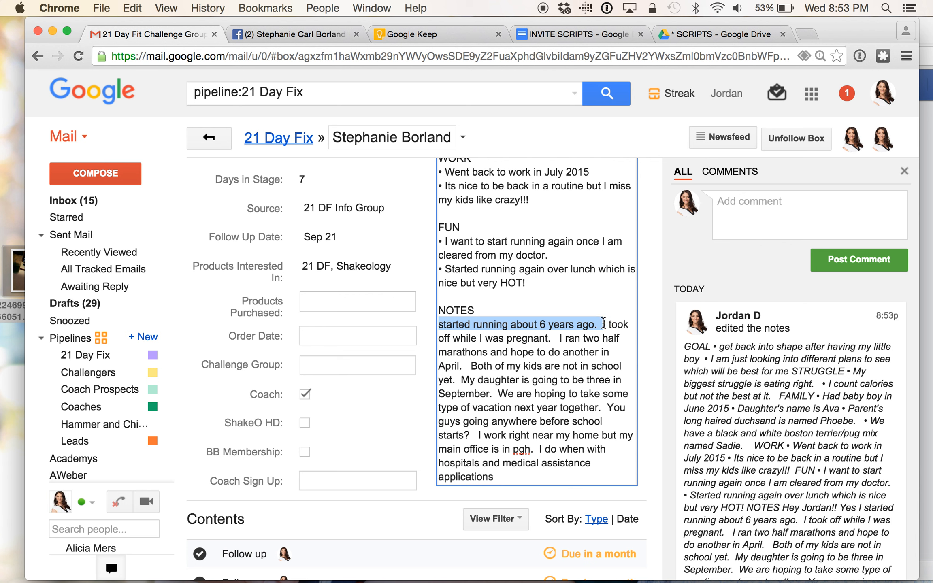
{"action": "key", "text": "BackSpace"}
{"action": "left_click", "coordinate": [492, 311]}
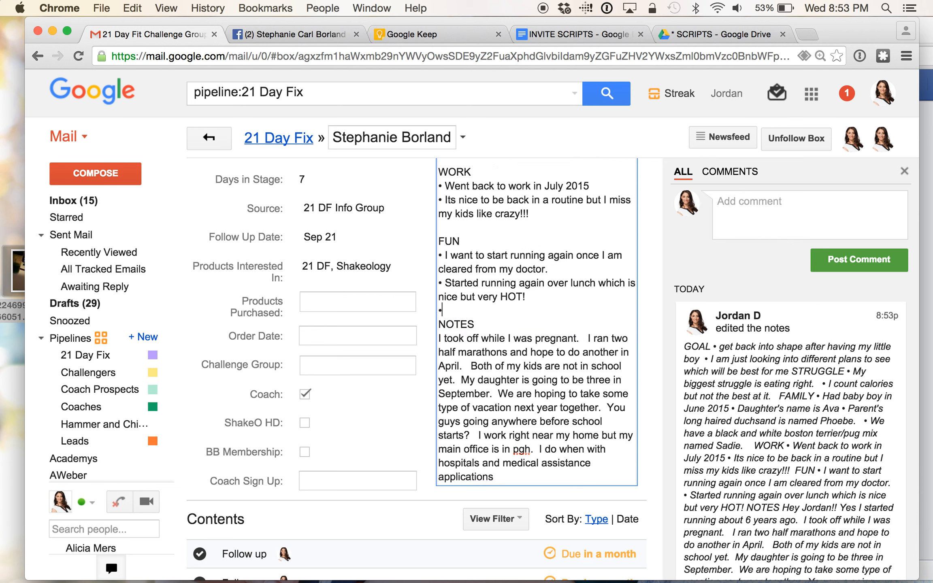
{"action": "type", "text": "• started running about 6 years ago."}
{"action": "key", "text": "Return"}
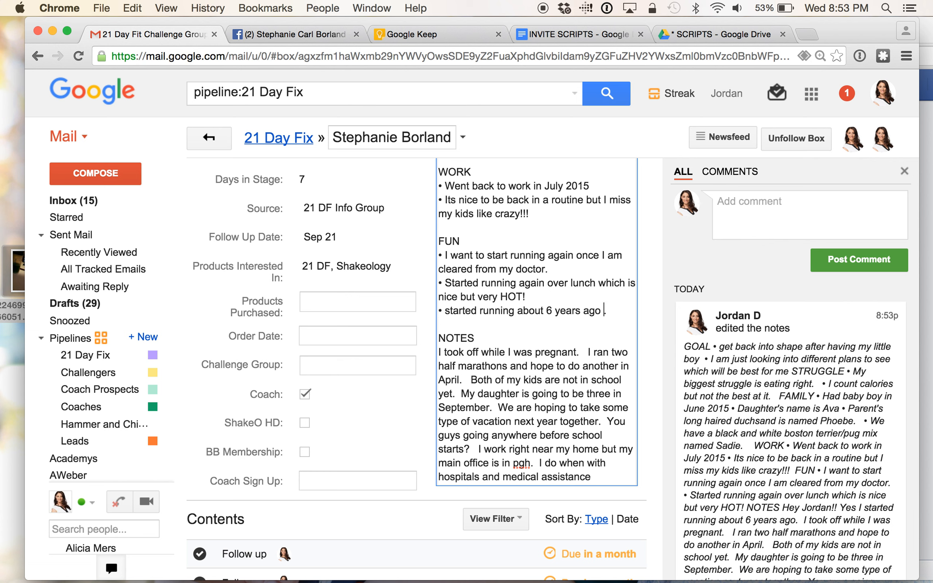
{"action": "type", "text": "took off while pr"}
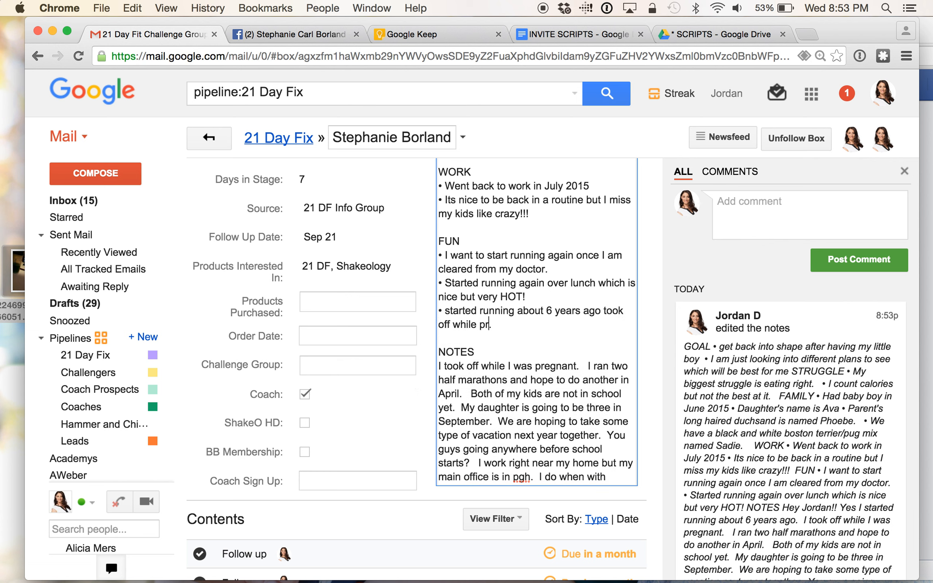
{"action": "type", "text": "egnant"}
- Delete the pregnancy sentence and move the half-marathon sentence to FUN, ending 'April 2016'
{"action": "left_click_drag", "start_coordinate": [590, 366], "coordinate": [422, 369]}
{"action": "key", "text": "BackSpace"}
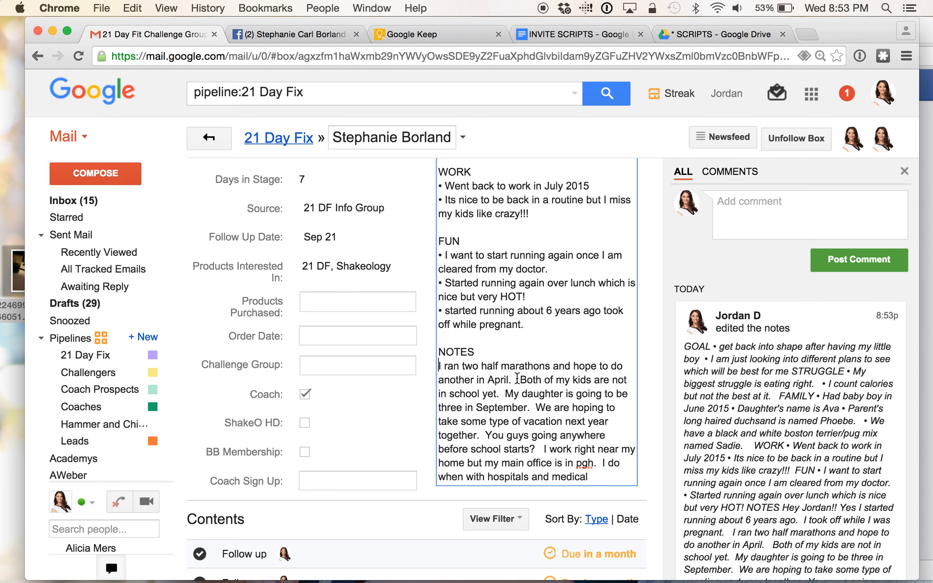
{"action": "left_click_drag", "start_coordinate": [520, 379], "coordinate": [438, 366]}
{"action": "key", "text": "super+c"}
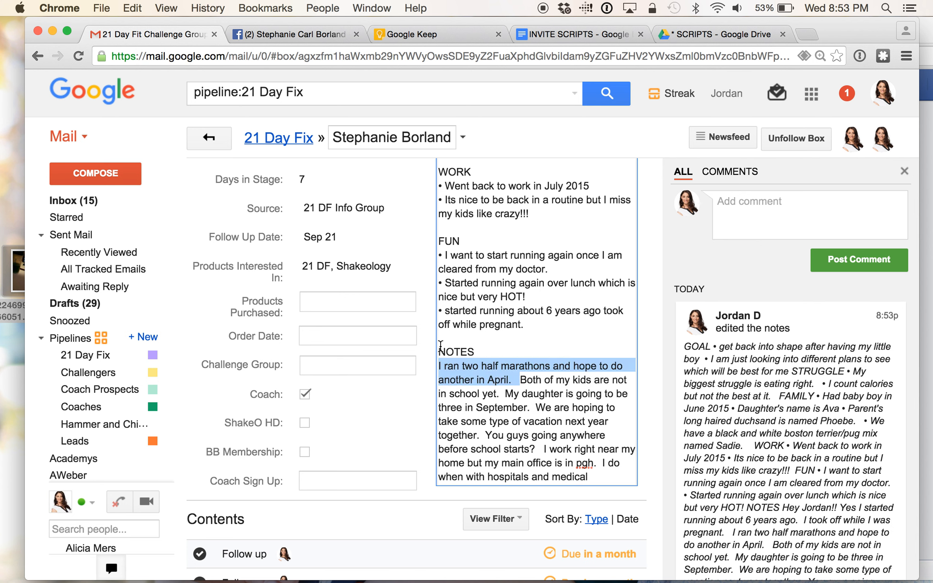
{"action": "key", "text": "BackSpace"}
{"action": "left_click", "coordinate": [447, 334]}
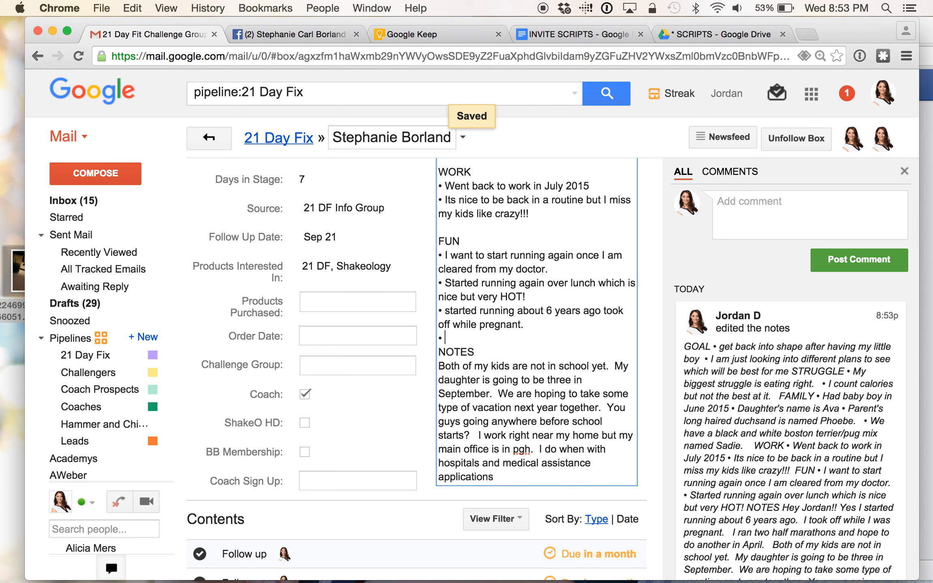
{"action": "key", "text": "super+v"}
{"action": "key", "text": "BackSpace"}
{"action": "key", "text": "Left"}
{"action": "key", "text": "Left"}
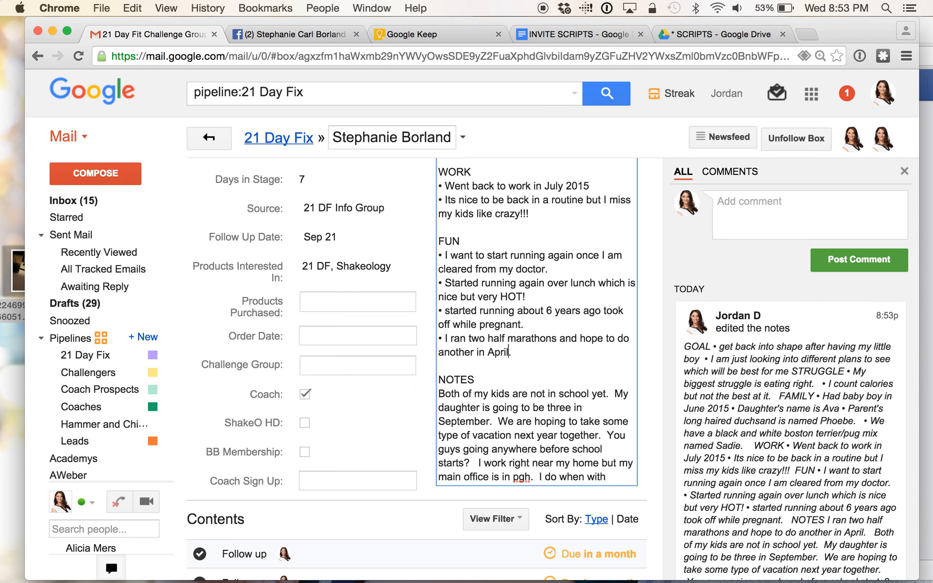
{"action": "type", "text": "2016."}
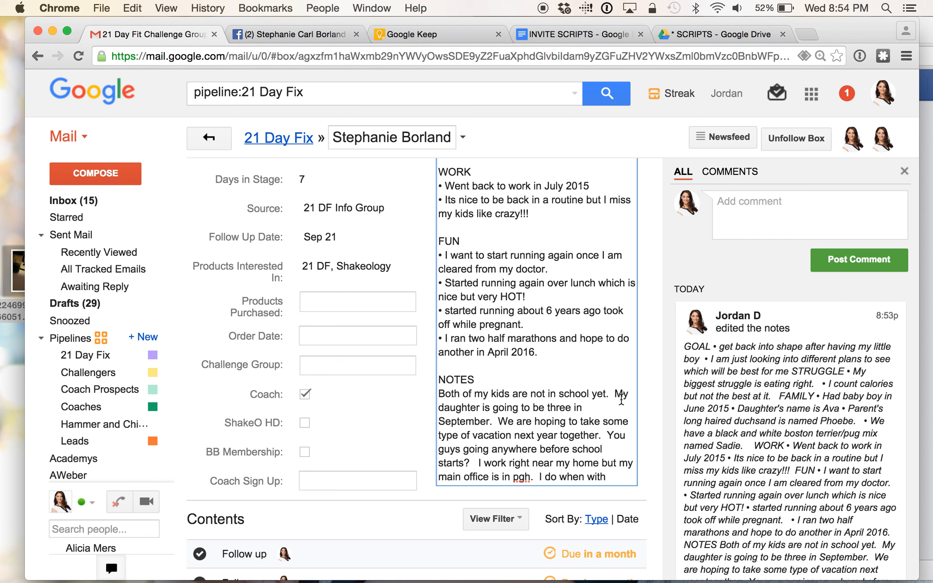
- Move the kids-not-in-school sentence from NOTES into a FAMILY bullet after the dog bullet
{"action": "left_click_drag", "start_coordinate": [614, 394], "coordinate": [436, 393]}
{"action": "key", "text": "super+c"}
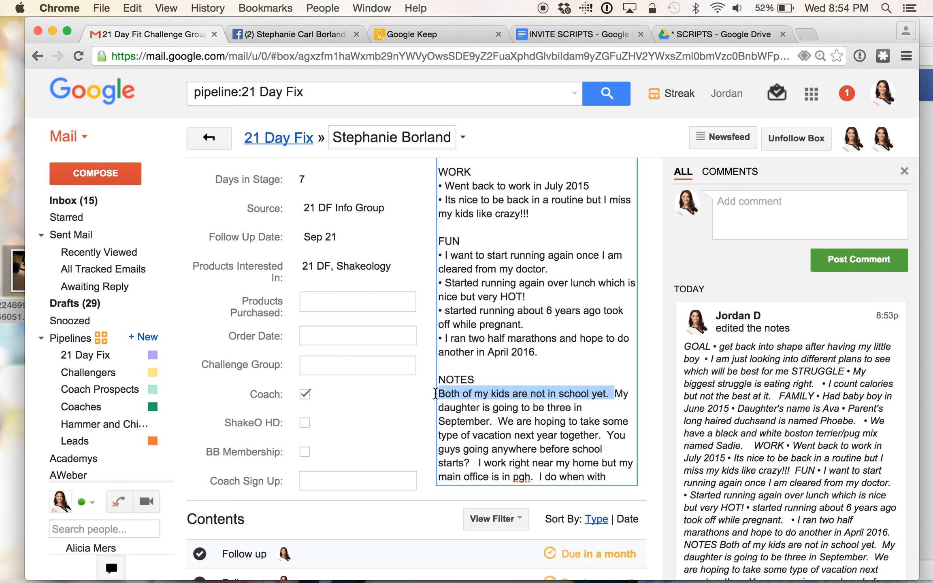
{"action": "key", "text": "BackSpace"}
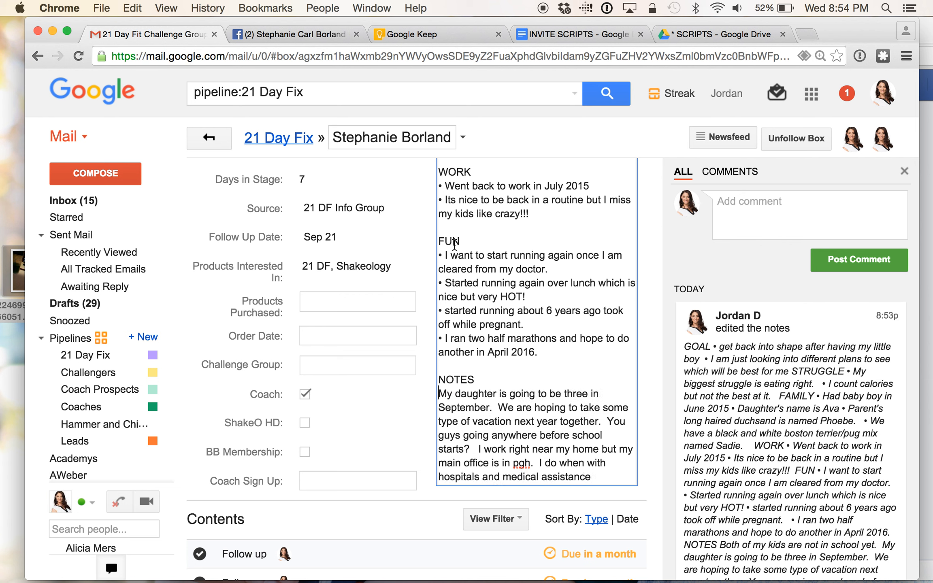
{"action": "scroll", "coordinate": [459, 221], "scroll_direction": "up", "scroll_amount": 1}
{"action": "scroll", "coordinate": [460, 221], "scroll_direction": "up", "scroll_amount": 2}
{"action": "left_click", "coordinate": [457, 212]}
{"action": "type", "text": "•"}
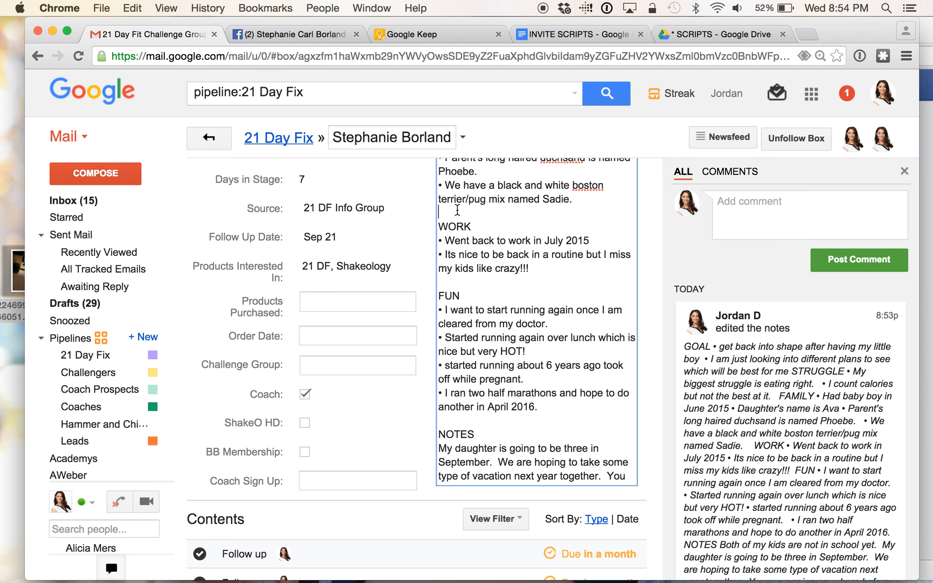
{"action": "key", "text": "super+v"}
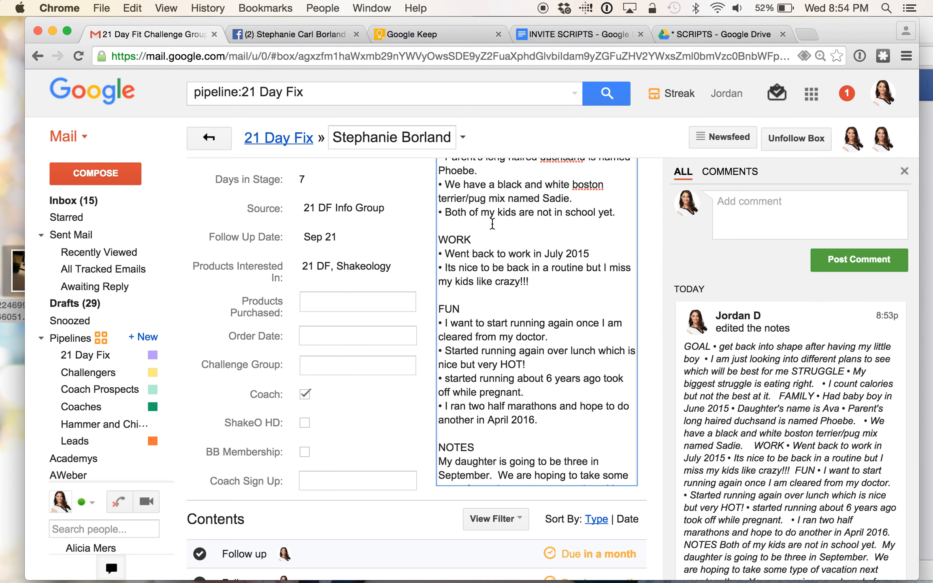
- Delete the daughter and vacation sentences from NOTES
{"action": "scroll", "coordinate": [492, 223], "scroll_direction": "down", "scroll_amount": 3}
{"action": "scroll", "coordinate": [492, 222], "scroll_direction": "down", "scroll_amount": 1}
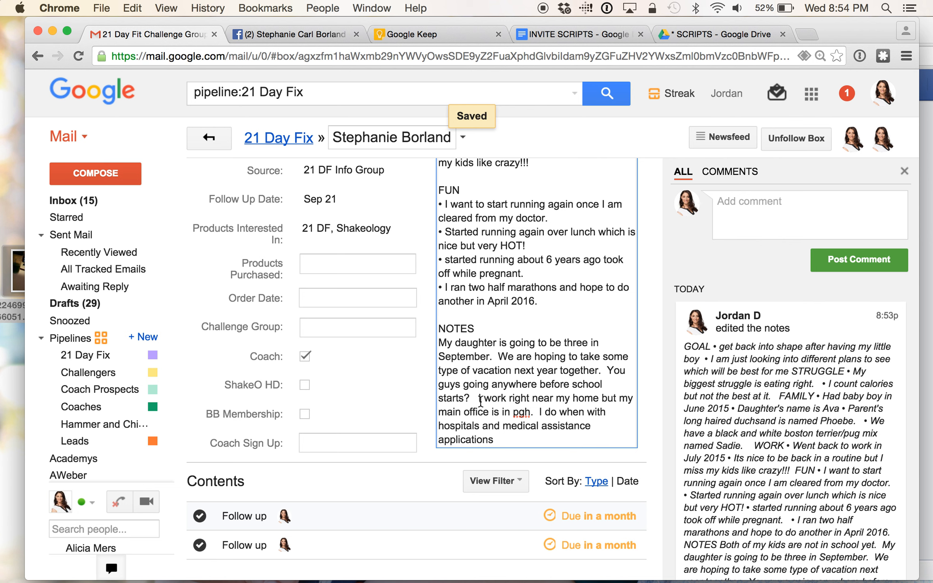
{"action": "left_click_drag", "start_coordinate": [479, 398], "coordinate": [417, 340]}
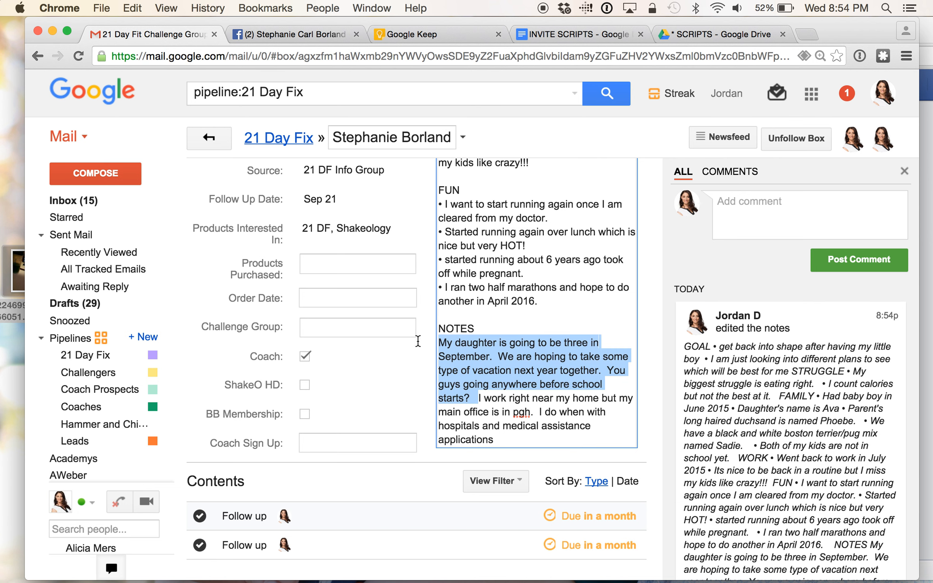
{"action": "key", "text": "BackSpace"}
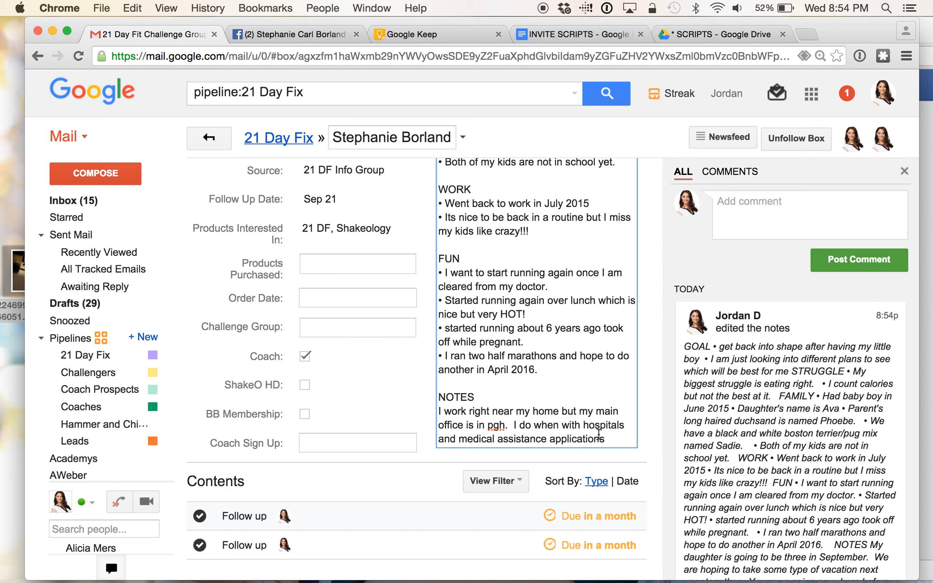
- Move the hospitals and medical assistance applications sentence into a new WORK bullet
{"action": "left_click_drag", "start_coordinate": [619, 438], "coordinate": [512, 427]}
{"action": "key", "text": "super+c"}
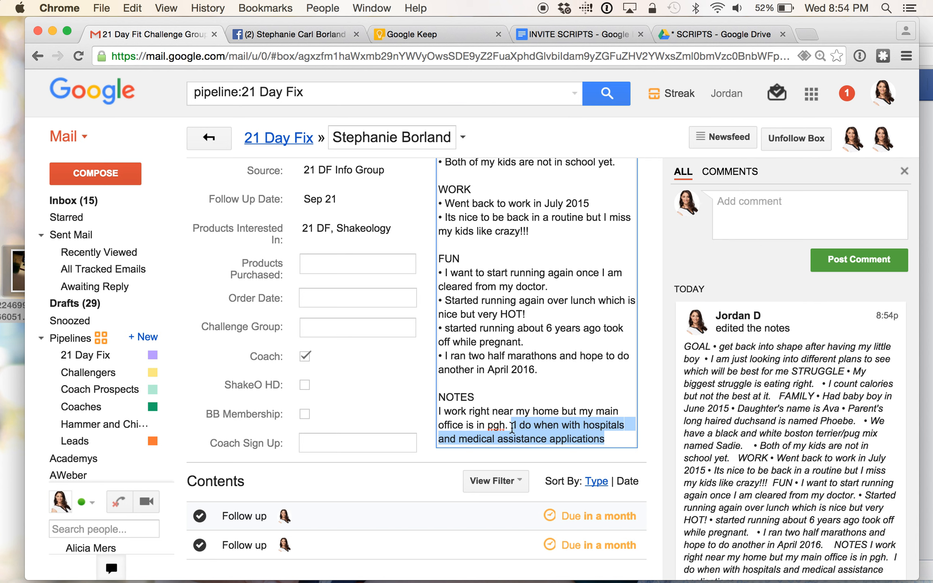
{"action": "key", "text": "BackSpace"}
{"action": "scroll", "coordinate": [539, 324], "scroll_direction": "up", "scroll_amount": 2}
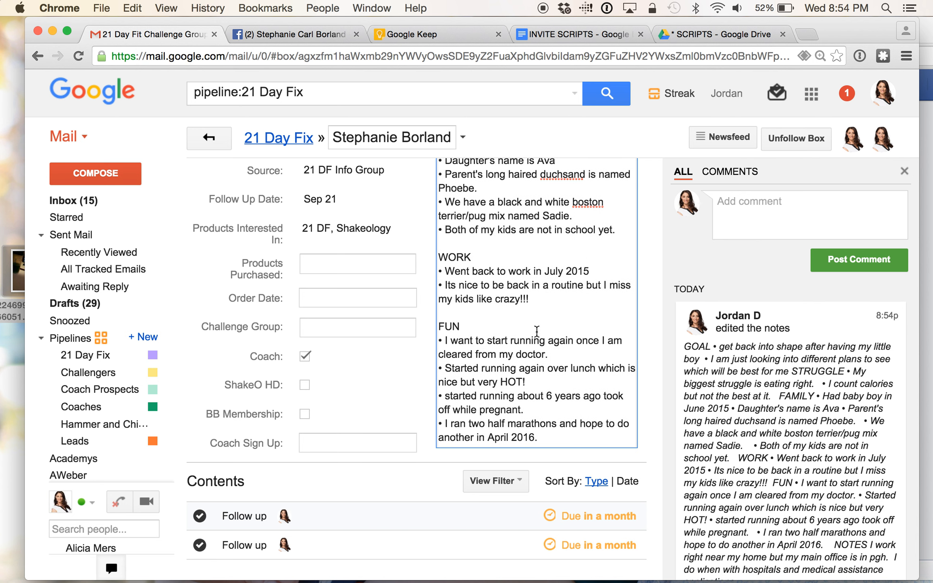
{"action": "key", "text": "Return"}
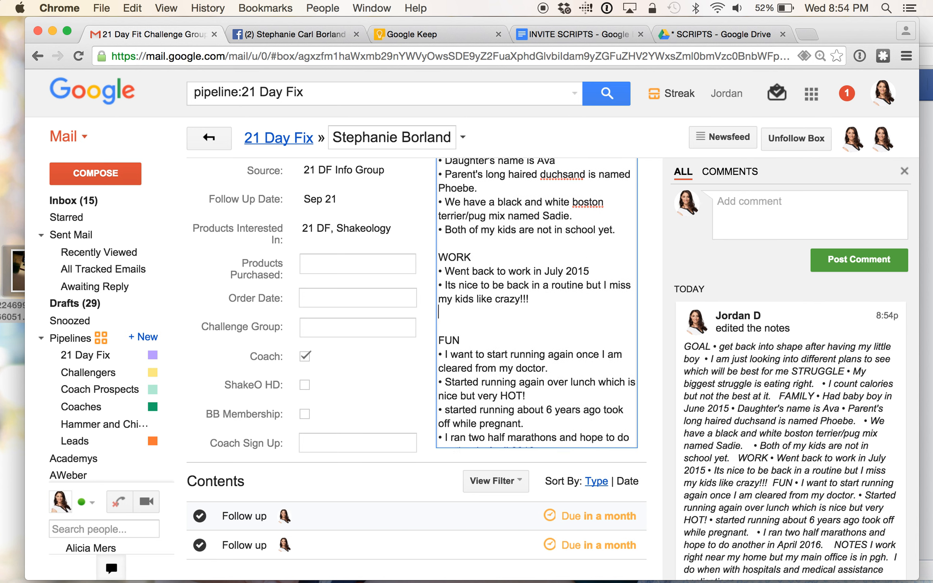
{"action": "key", "text": "super+v"}
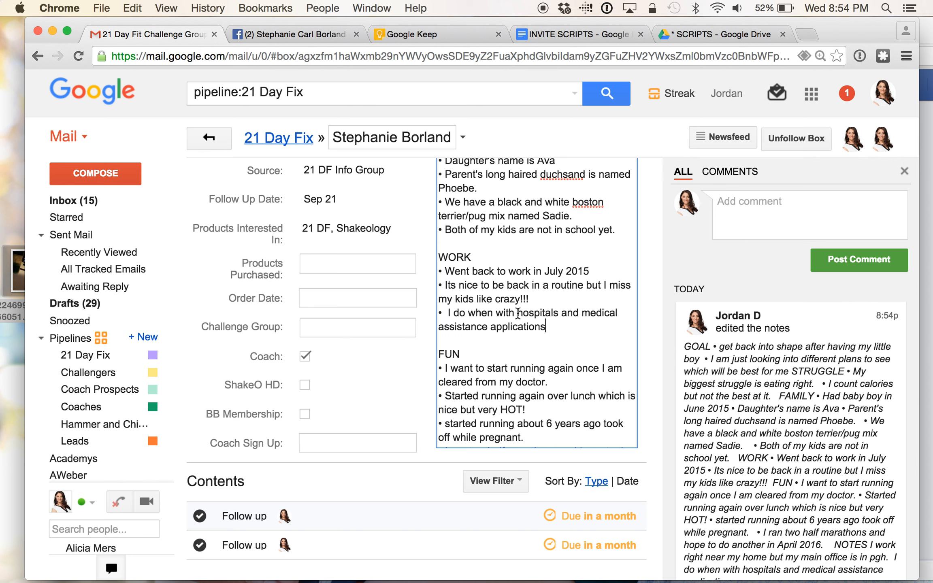
- Reword the hospitals bullet to begin 'Works with'
{"action": "left_click_drag", "start_coordinate": [517, 313], "coordinate": [446, 313]}
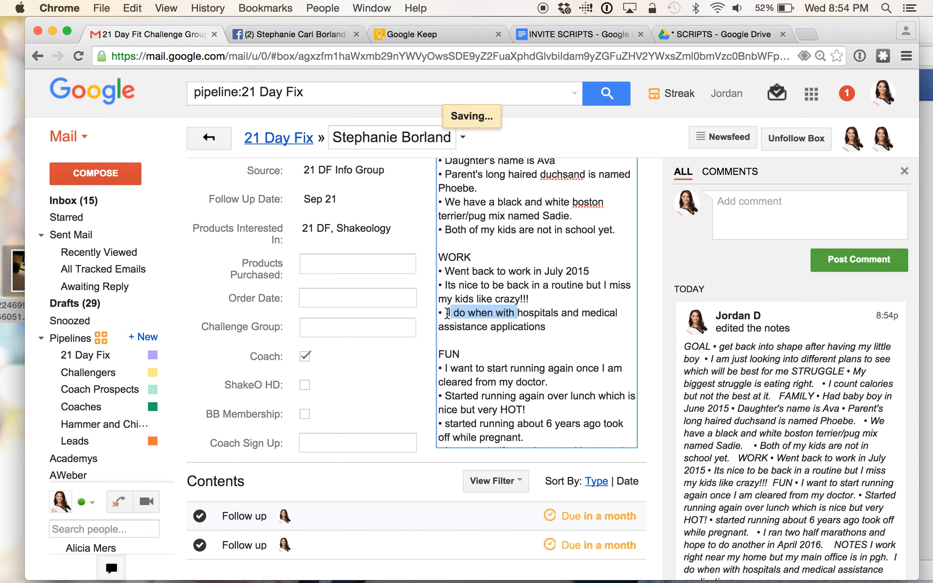
{"action": "type", "text": "Wo"}
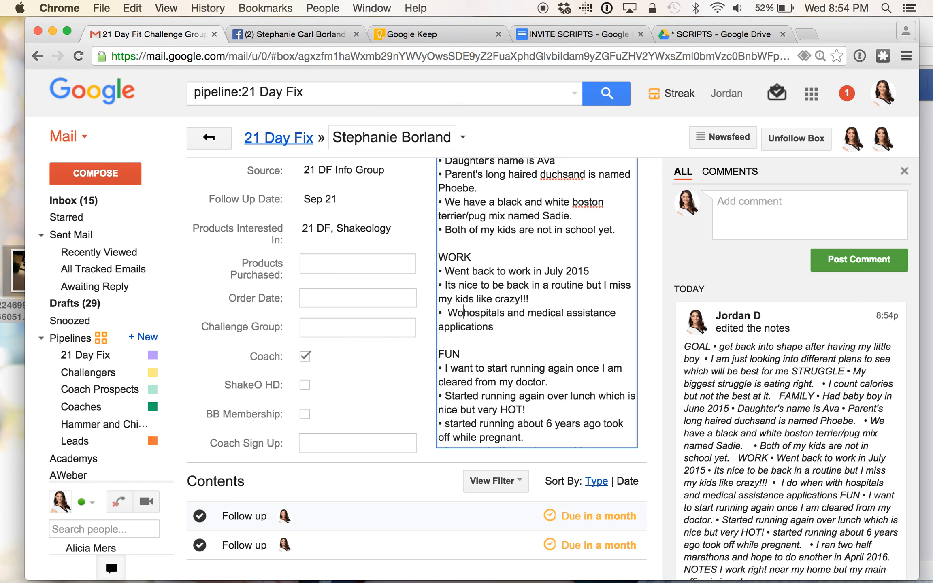
{"action": "type", "text": "rks with"}
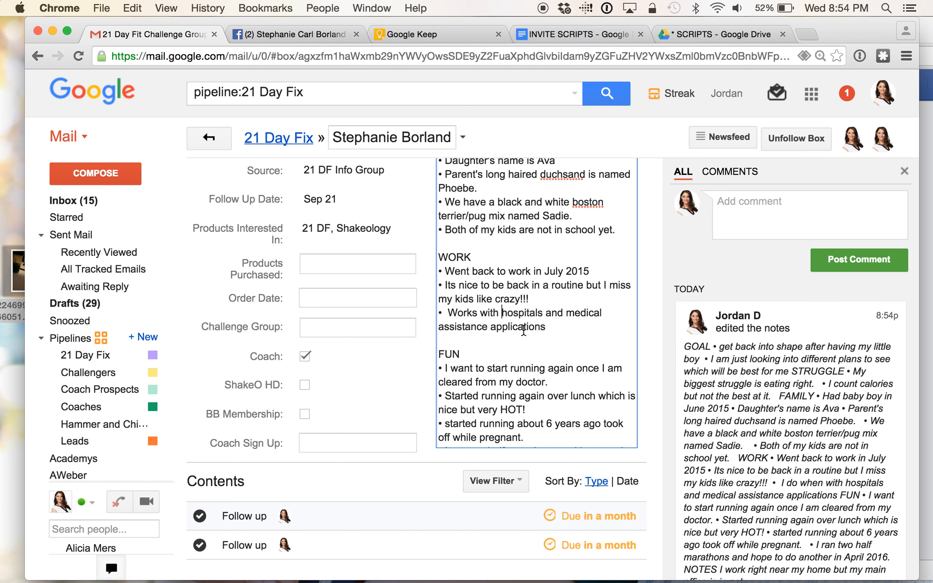
{"action": "scroll", "coordinate": [551, 340], "scroll_direction": "down", "scroll_amount": 3}
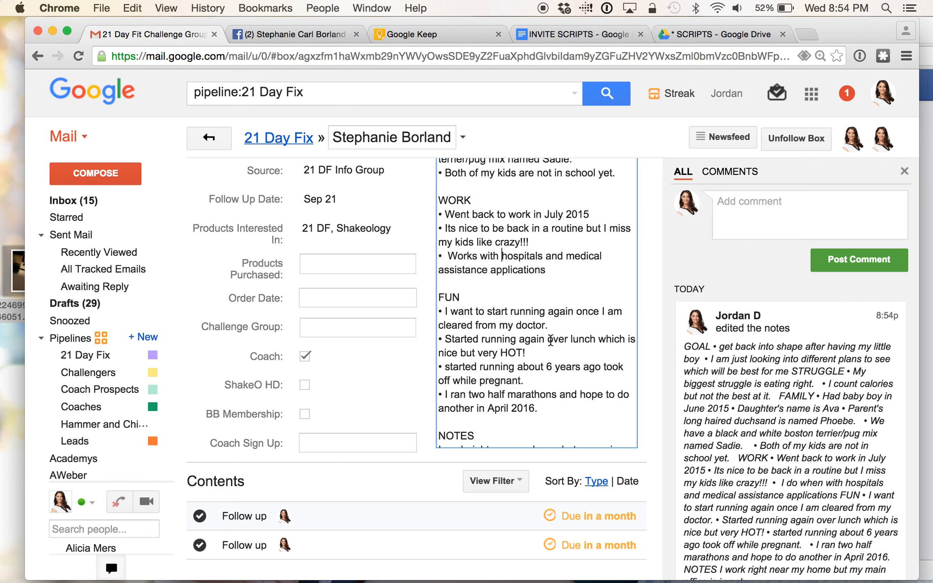
{"action": "scroll", "coordinate": [551, 340], "scroll_direction": "down", "scroll_amount": 3}
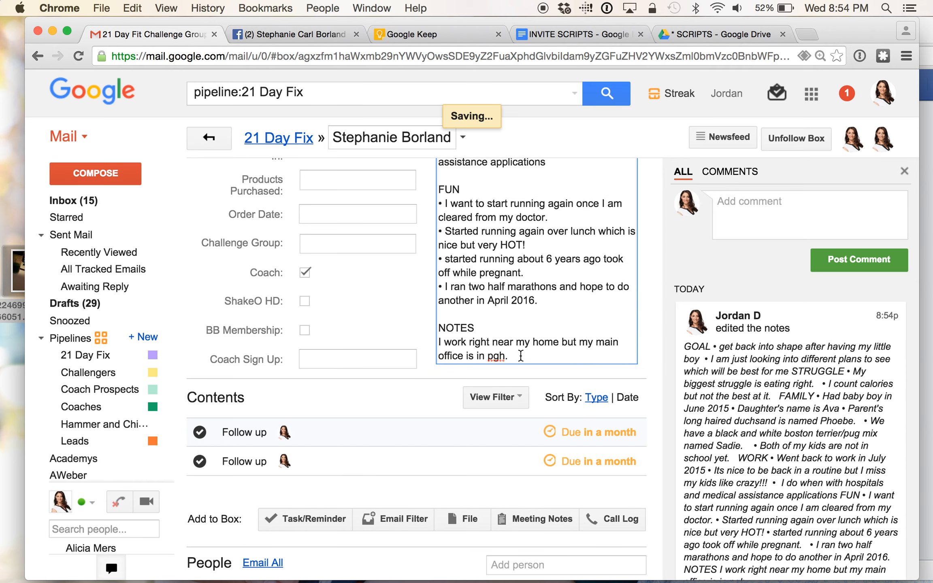
- Add a '• Short commute' WORK bullet summarizing the commute sentence from NOTES
{"action": "left_click_drag", "start_coordinate": [520, 356], "coordinate": [438, 335]}
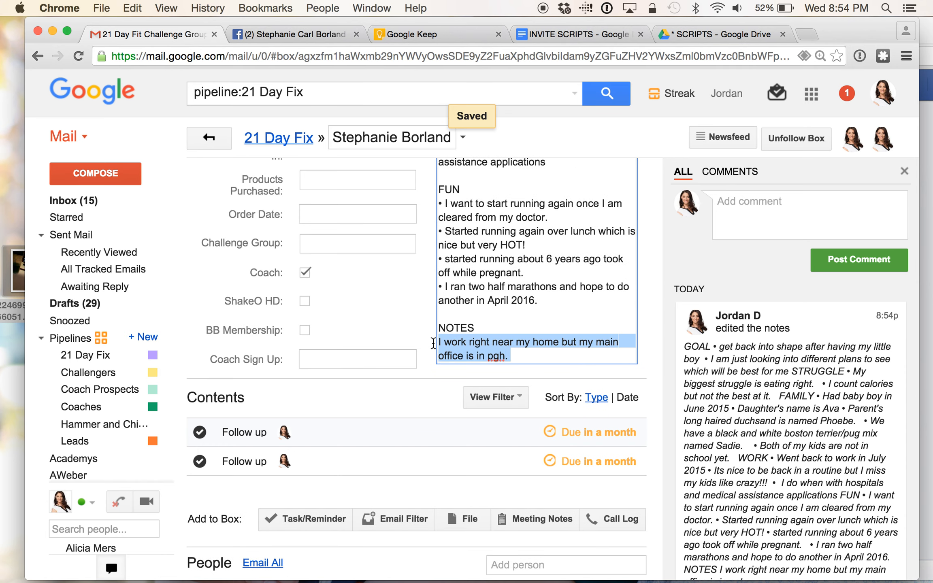
{"action": "scroll", "coordinate": [445, 328], "scroll_direction": "up", "scroll_amount": 5}
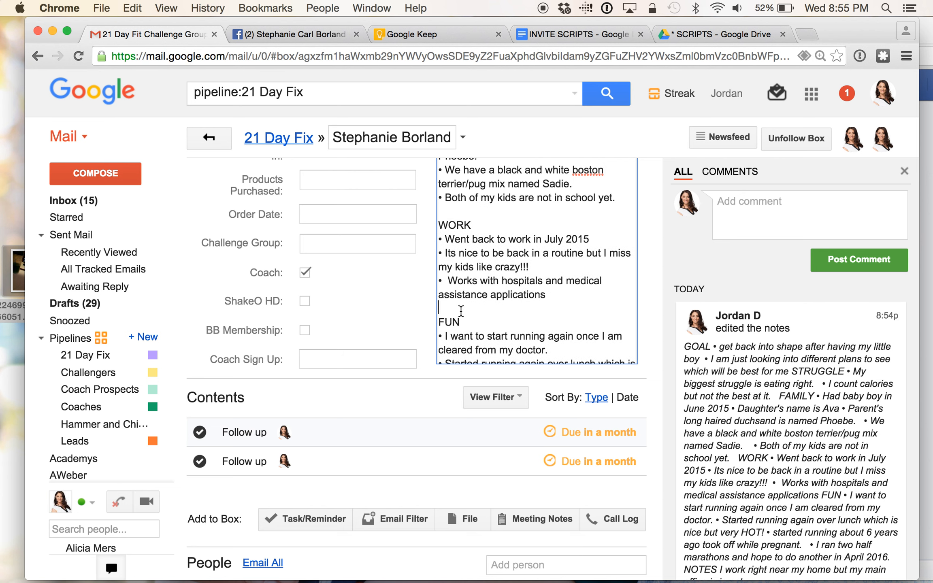
{"action": "type", "text": "• Short commute"}
{"action": "key", "text": "Return"}
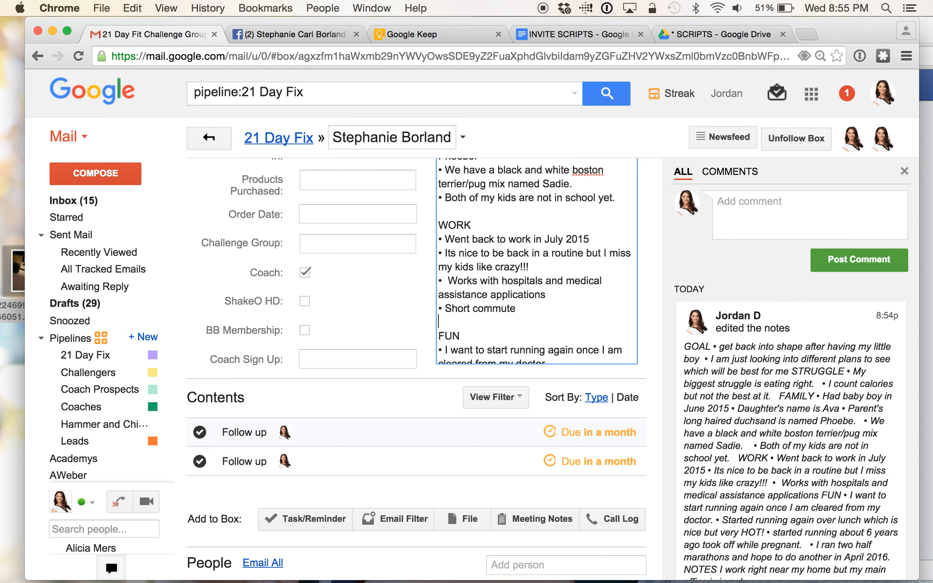
{"action": "scroll", "coordinate": [537, 266], "scroll_direction": "down", "scroll_amount": 3}
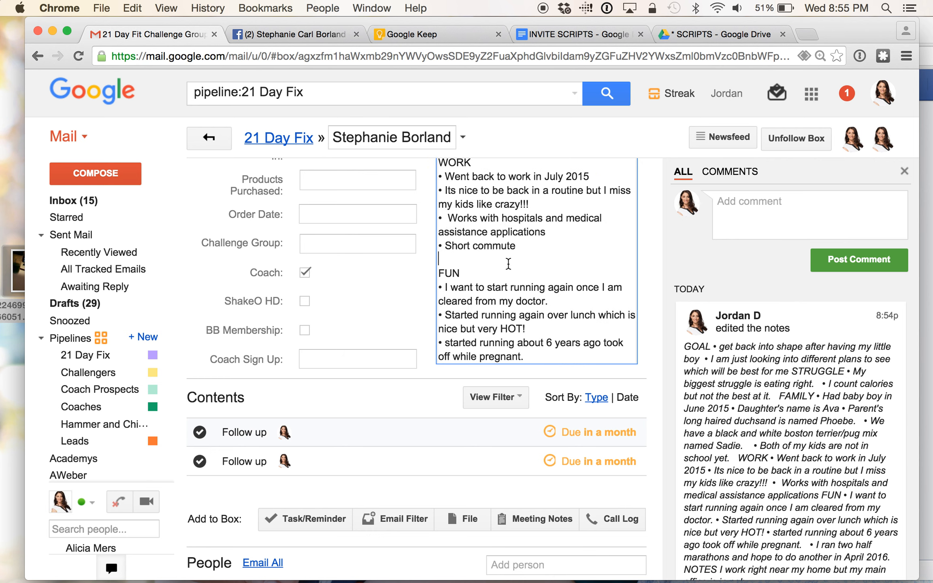
- Scroll the Facebook thread to her September 10 message about her daughter turning 3 and copy it
{"action": "left_click", "coordinate": [298, 29]}
{"action": "scroll", "coordinate": [434, 289], "scroll_direction": "down", "scroll_amount": 5}
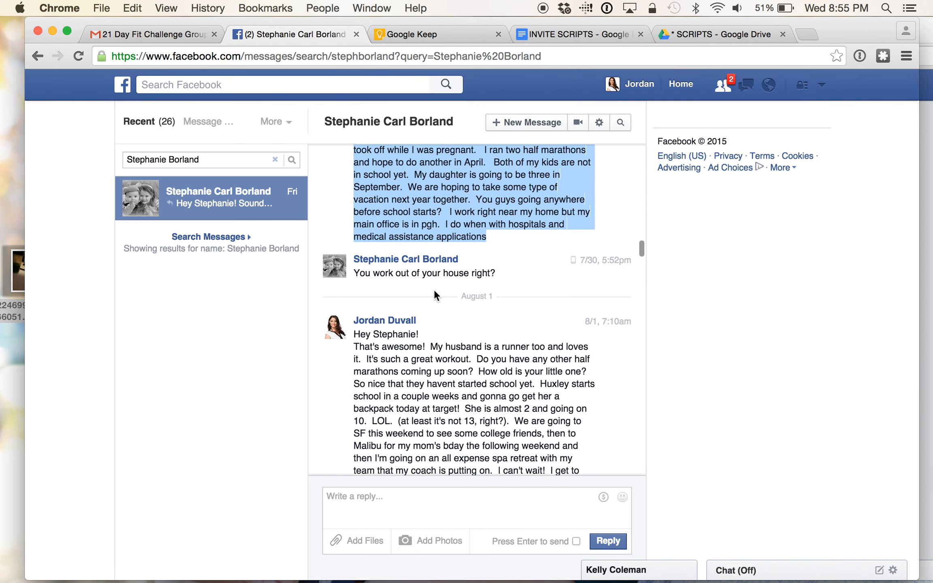
{"action": "scroll", "coordinate": [434, 290], "scroll_direction": "down", "scroll_amount": 6}
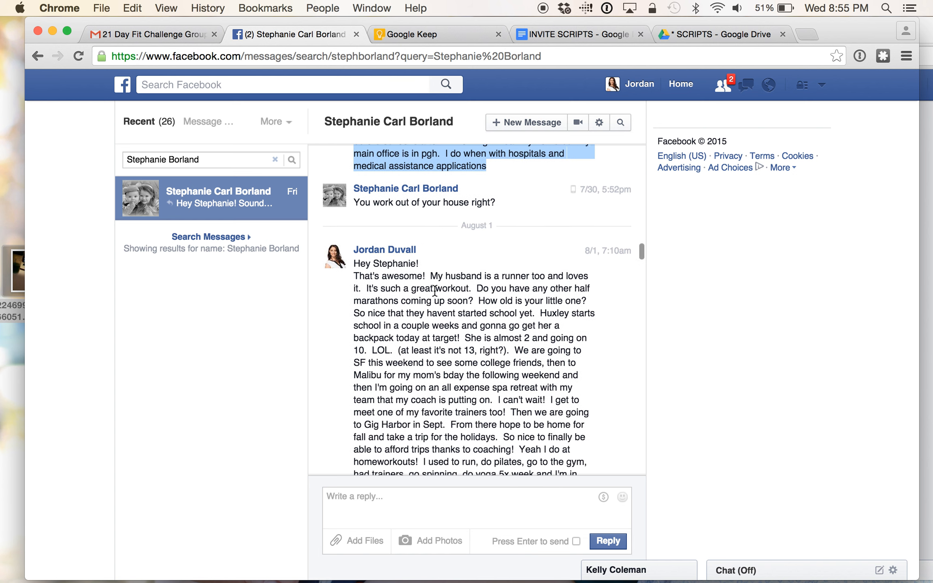
{"action": "scroll", "coordinate": [434, 290], "scroll_direction": "down", "scroll_amount": 14}
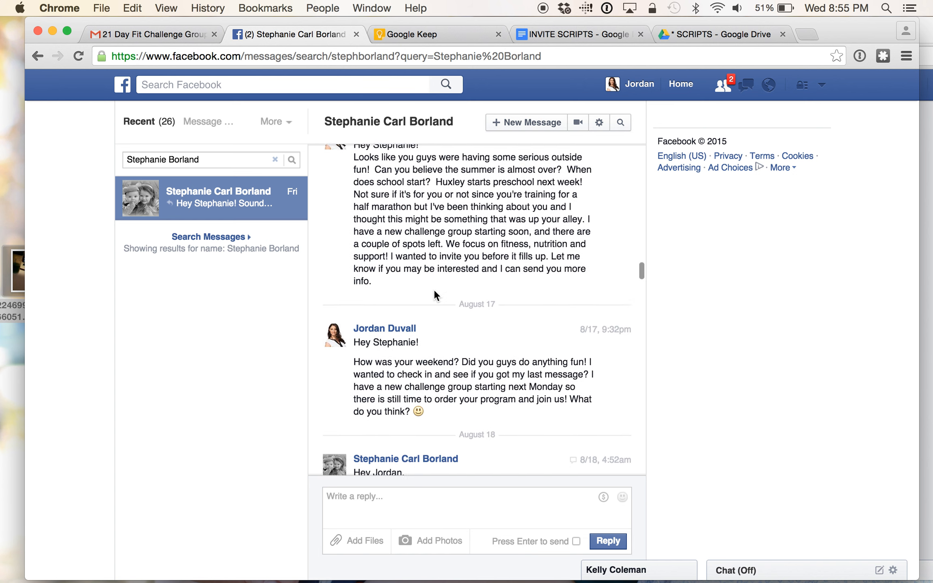
{"action": "scroll", "coordinate": [435, 295], "scroll_direction": "down", "scroll_amount": 4}
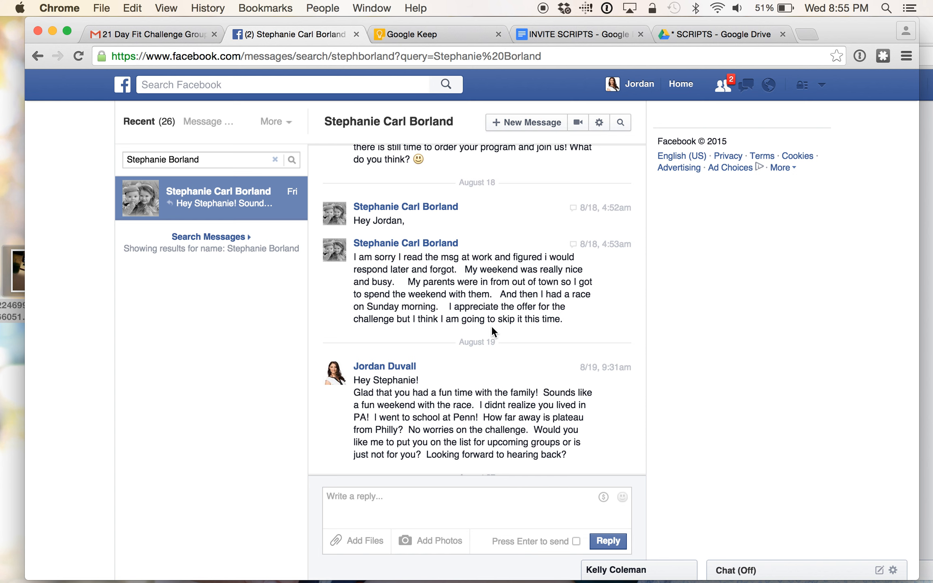
{"action": "scroll", "coordinate": [492, 326], "scroll_direction": "down", "scroll_amount": 7}
{"action": "scroll", "coordinate": [493, 332], "scroll_direction": "down", "scroll_amount": 5}
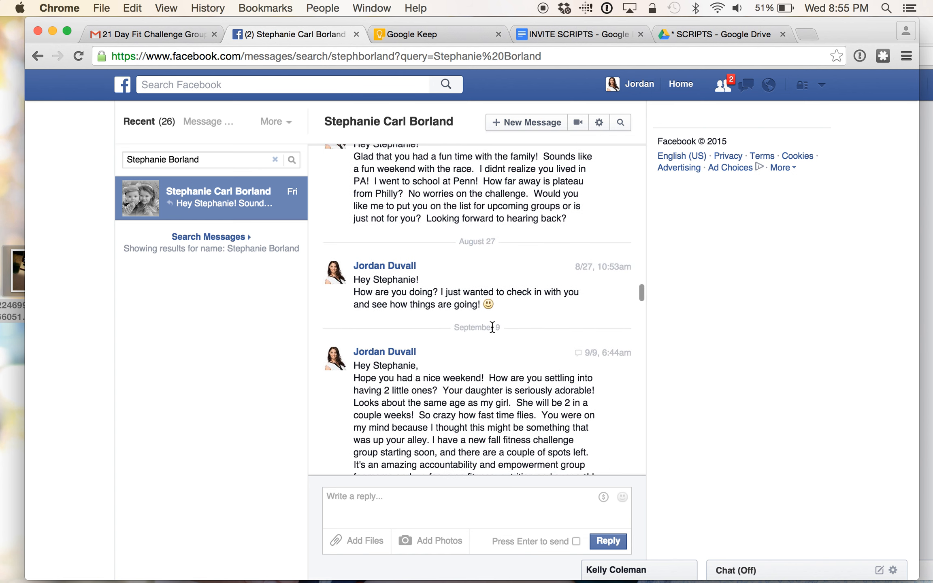
{"action": "scroll", "coordinate": [493, 332], "scroll_direction": "down", "scroll_amount": 3}
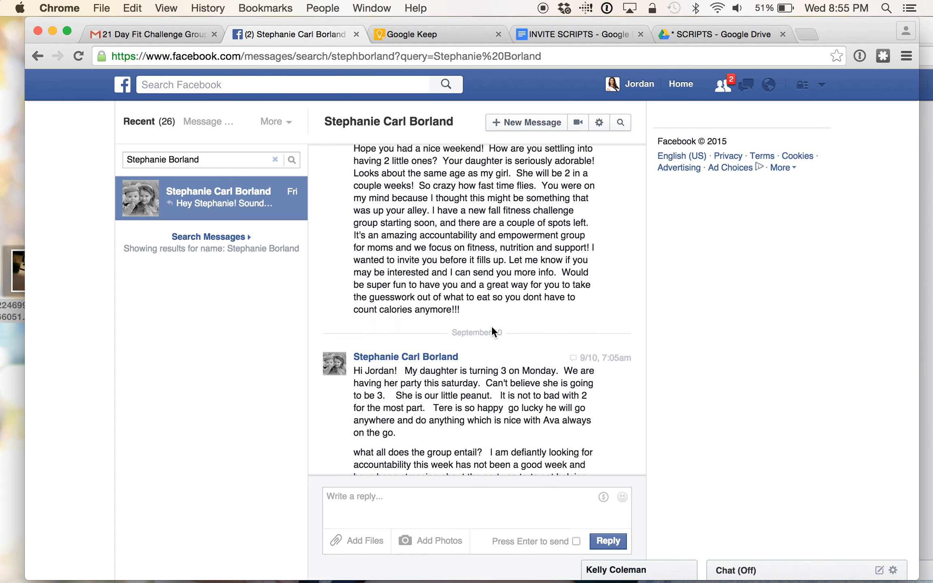
{"action": "scroll", "coordinate": [491, 326], "scroll_direction": "down", "scroll_amount": 5}
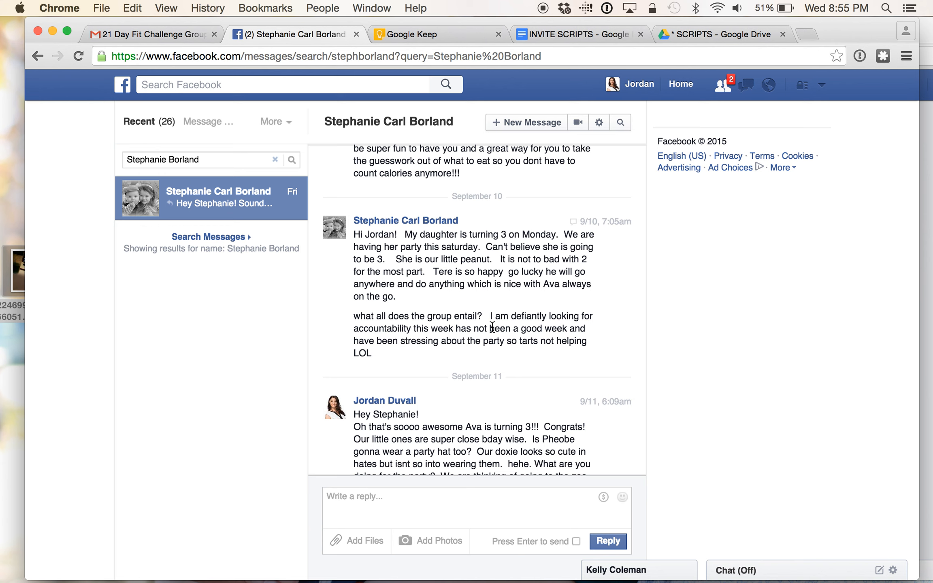
{"action": "left_click_drag", "start_coordinate": [353, 237], "coordinate": [425, 348]}
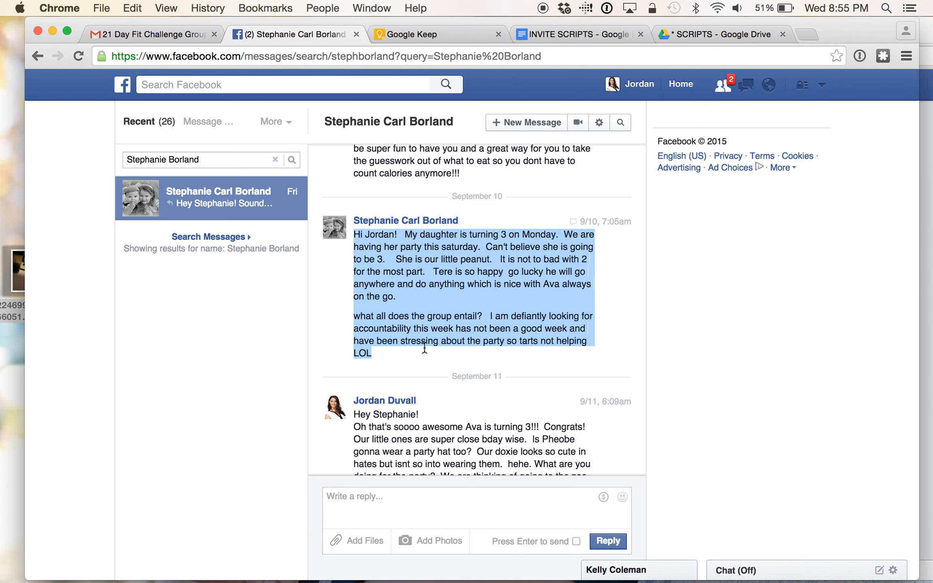
{"action": "key", "text": "super+c"}
{"action": "mouse_move", "coordinate": [345, 582]}
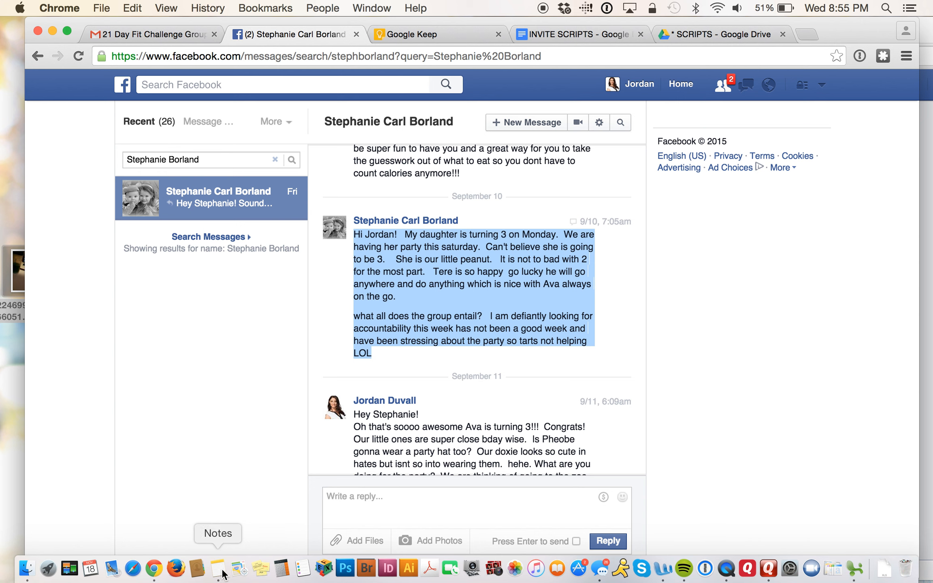
- Look up September 2015 in Apple Calendar's Month view to find the Monday's date, then return to Chrome
{"action": "left_click", "coordinate": [90, 571]}
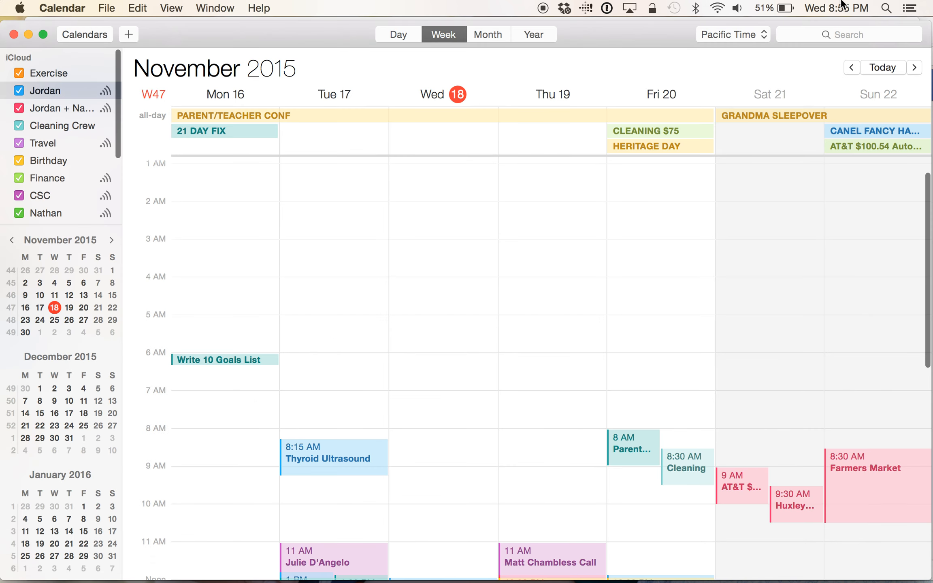
{"action": "left_click", "coordinate": [855, 68]}
{"action": "left_click", "coordinate": [854, 67]}
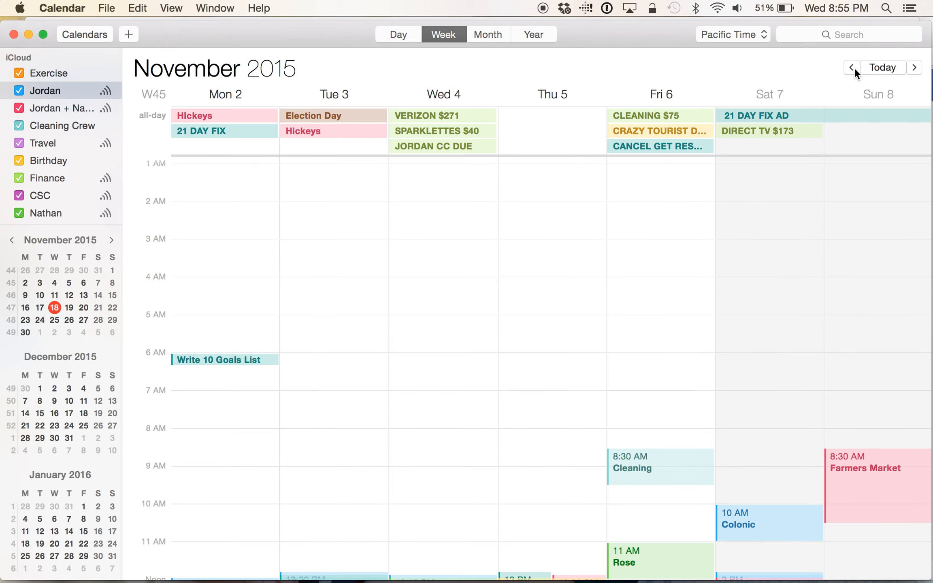
{"action": "left_click", "coordinate": [498, 33]}
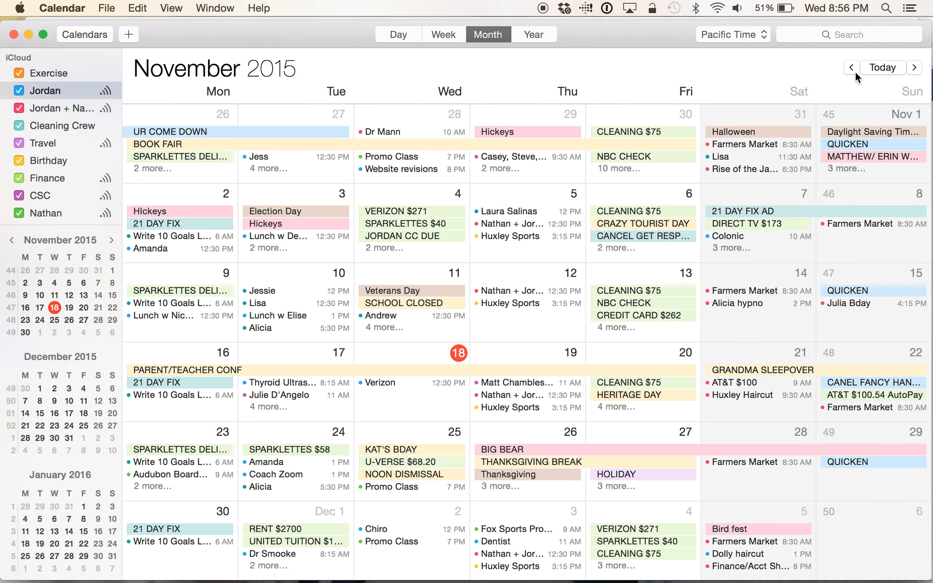
{"action": "left_click", "coordinate": [852, 69]}
{"action": "left_click", "coordinate": [853, 71]}
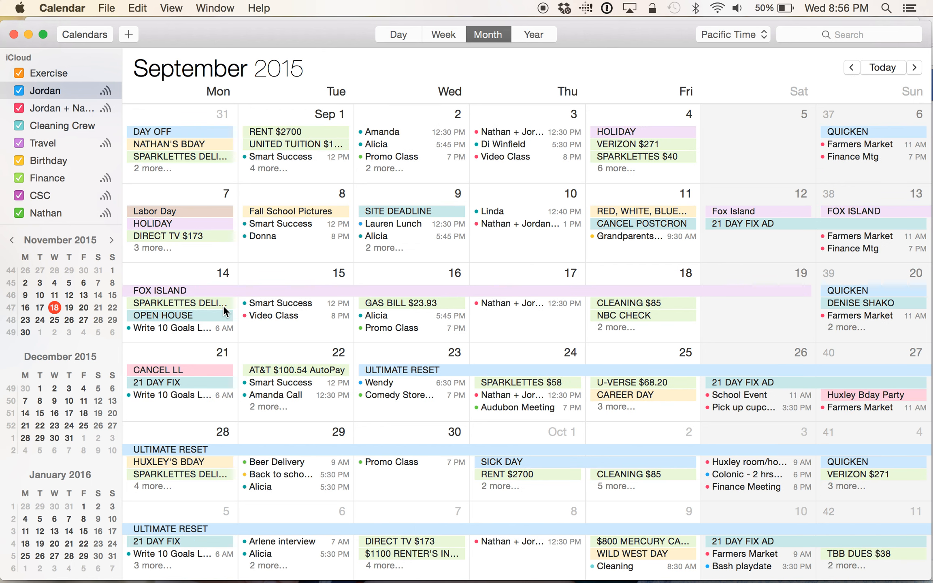
{"action": "key", "text": "super+Tab"}
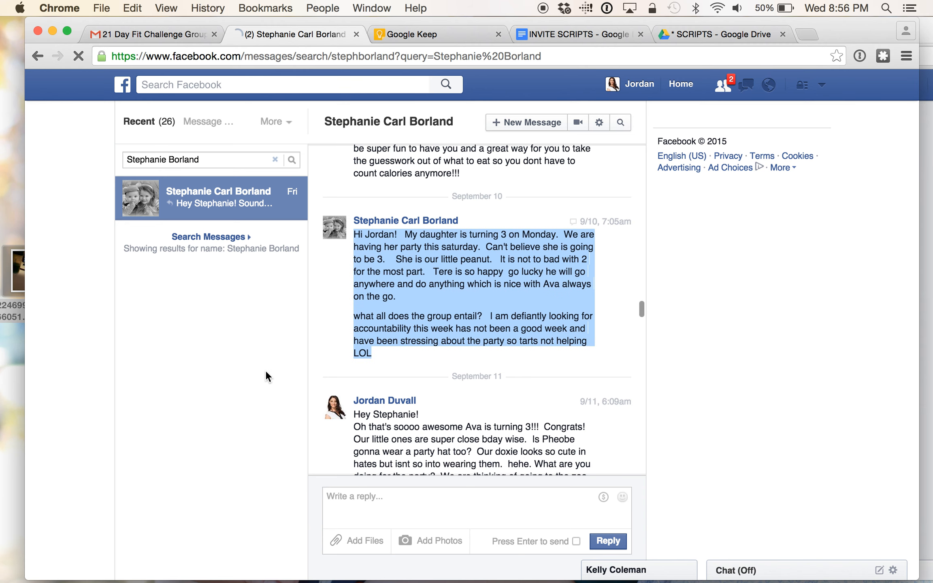
{"action": "left_click", "coordinate": [166, 33]}
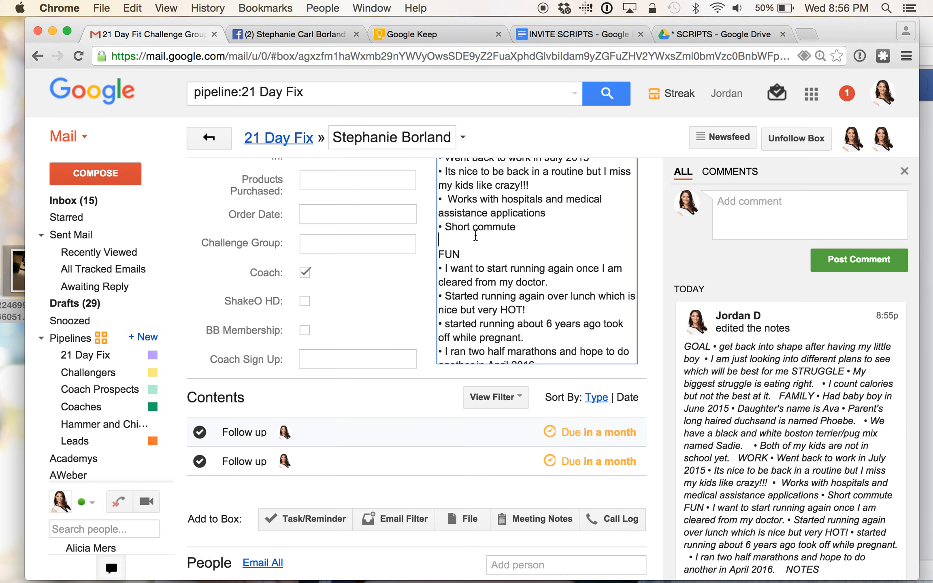
{"action": "scroll", "coordinate": [476, 235], "scroll_direction": "up", "scroll_amount": 5}
{"action": "left_click", "coordinate": [457, 308]}
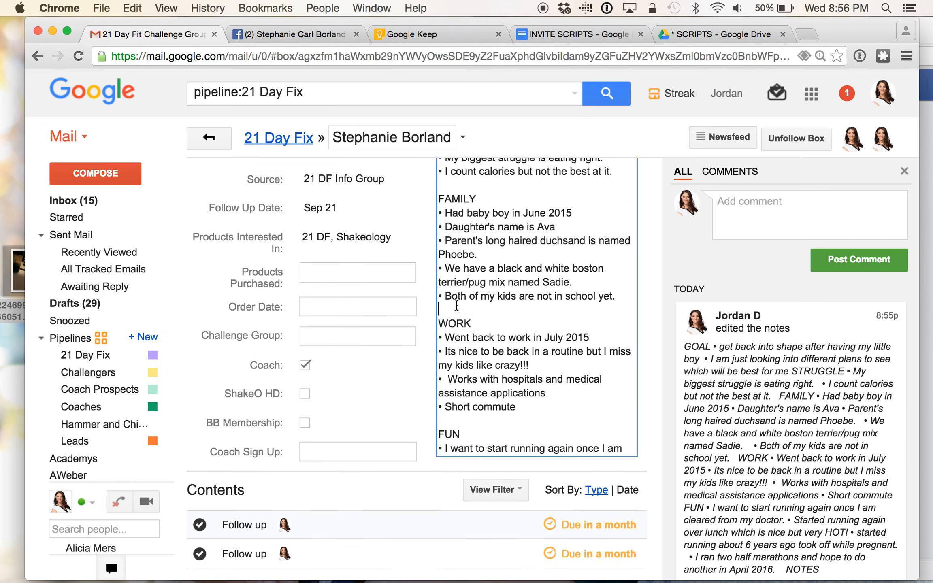
{"action": "left_click", "coordinate": [603, 224]}
{"action": "type", "text": ", birthday is 9/14 (t"}
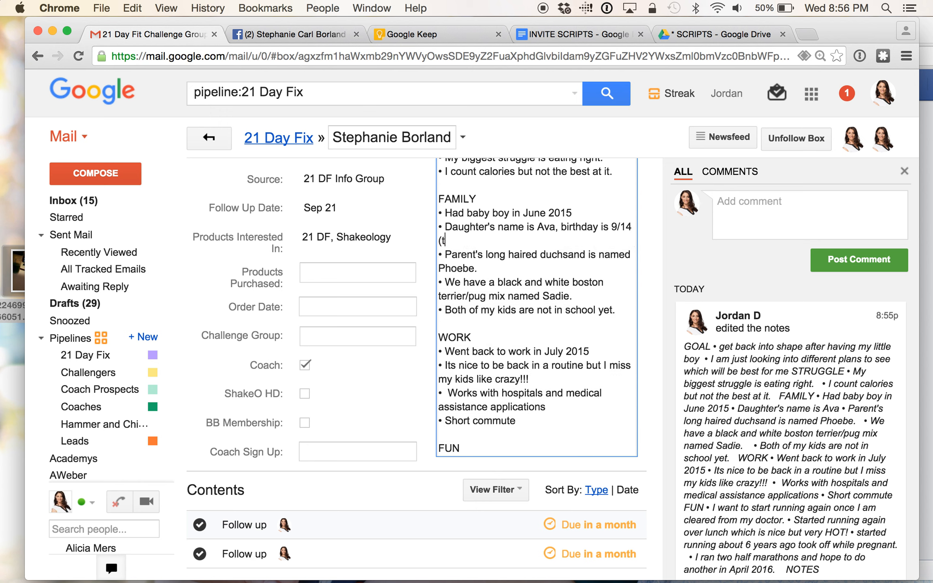
{"action": "type", "text": "urned 3)"}
- Recheck the Facebook conversation and insert the baby boy's name into his FAMILY bullet
{"action": "left_click", "coordinate": [319, 35]}
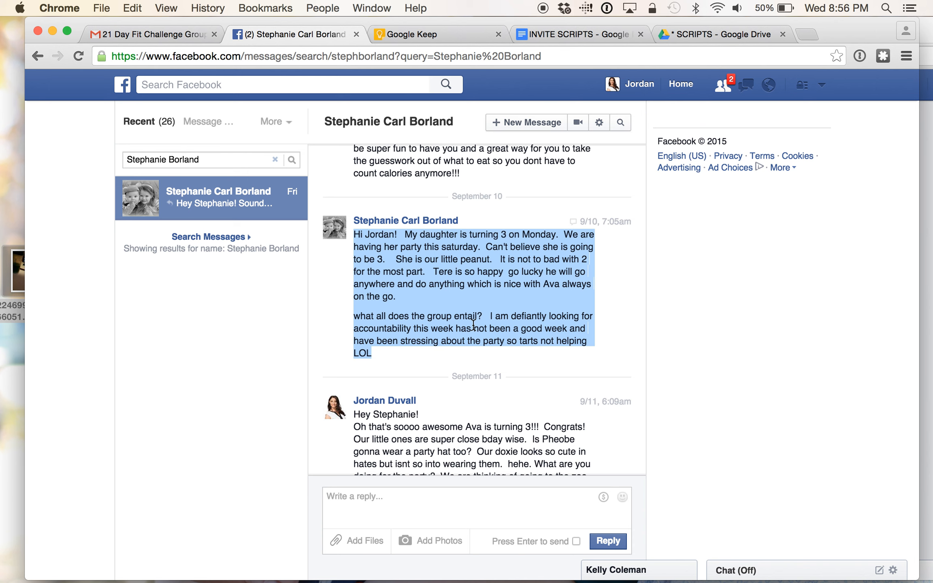
{"action": "left_click", "coordinate": [458, 299]}
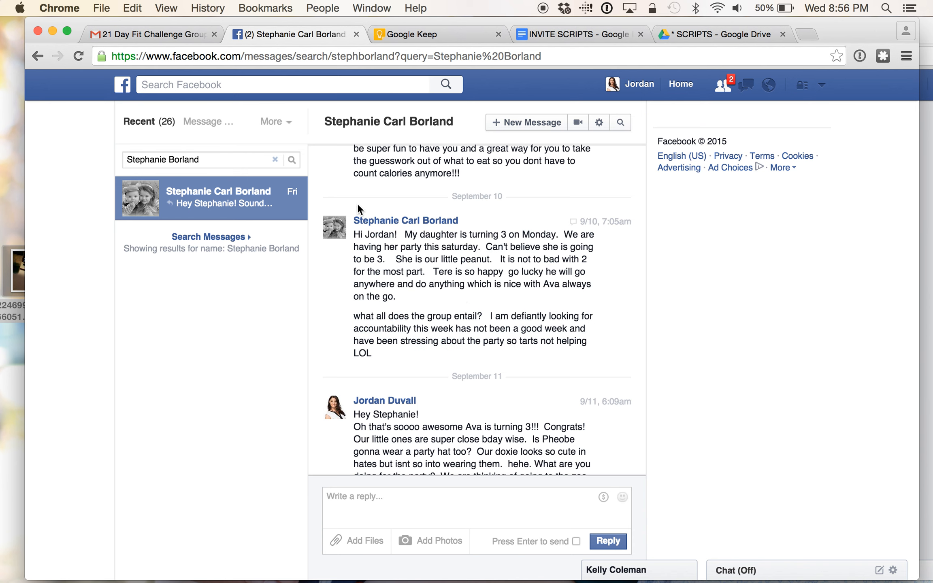
{"action": "left_click", "coordinate": [157, 34]}
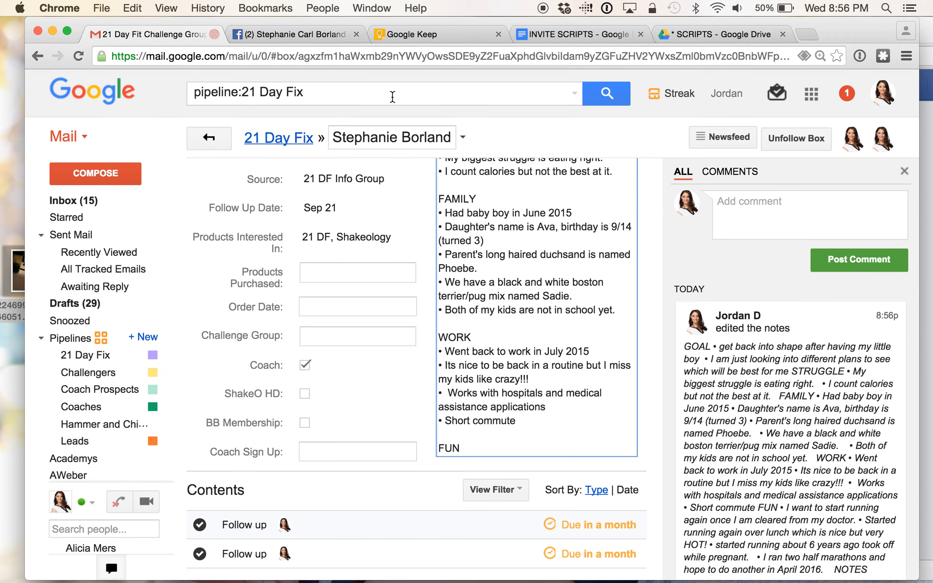
{"action": "left_click", "coordinate": [512, 213]}
{"action": "type", "text": "named Tere"}
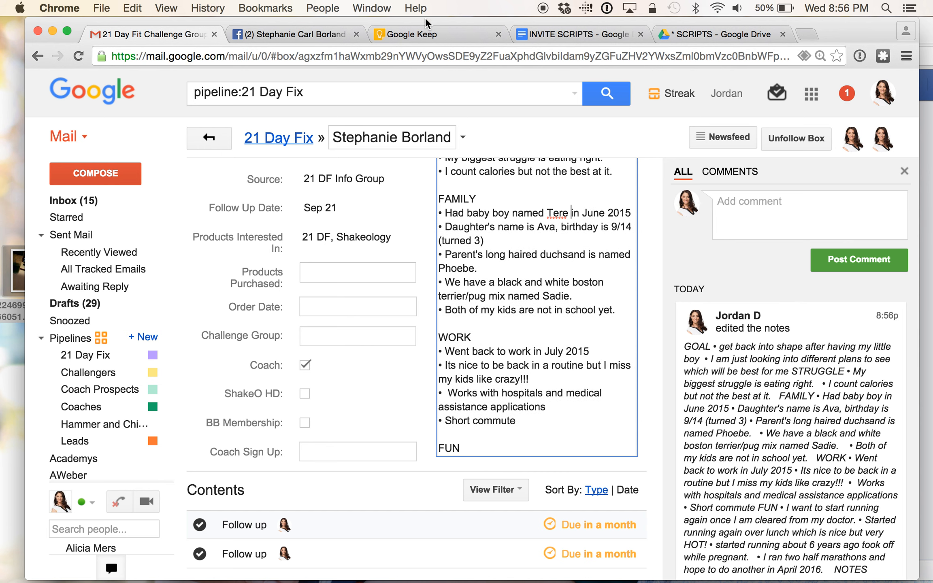
{"action": "left_click", "coordinate": [314, 35]}
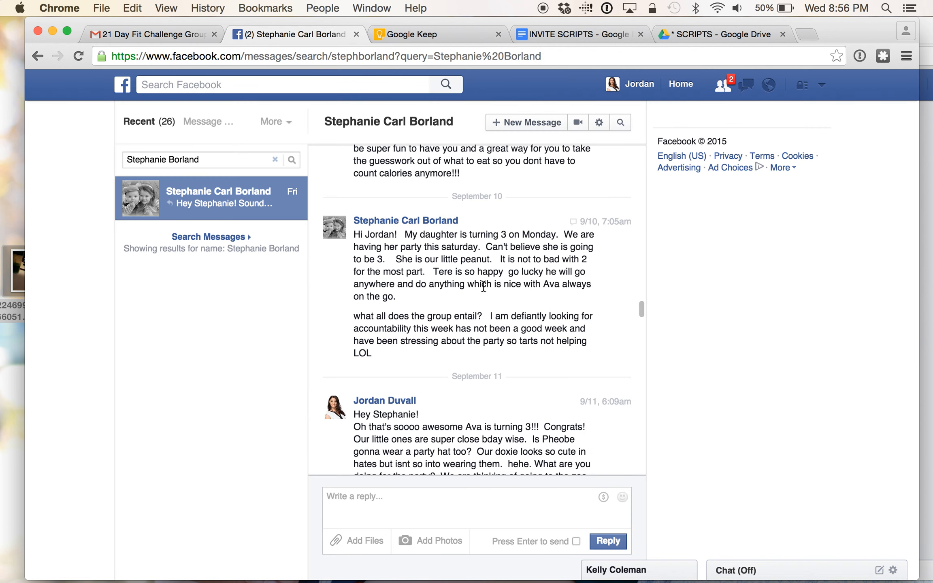
- Copy 'I am defiantly looking for accountability' from Facebook and paste it as a new STRUGGLE bullet
{"action": "scroll", "coordinate": [483, 284], "scroll_direction": "down", "scroll_amount": 2}
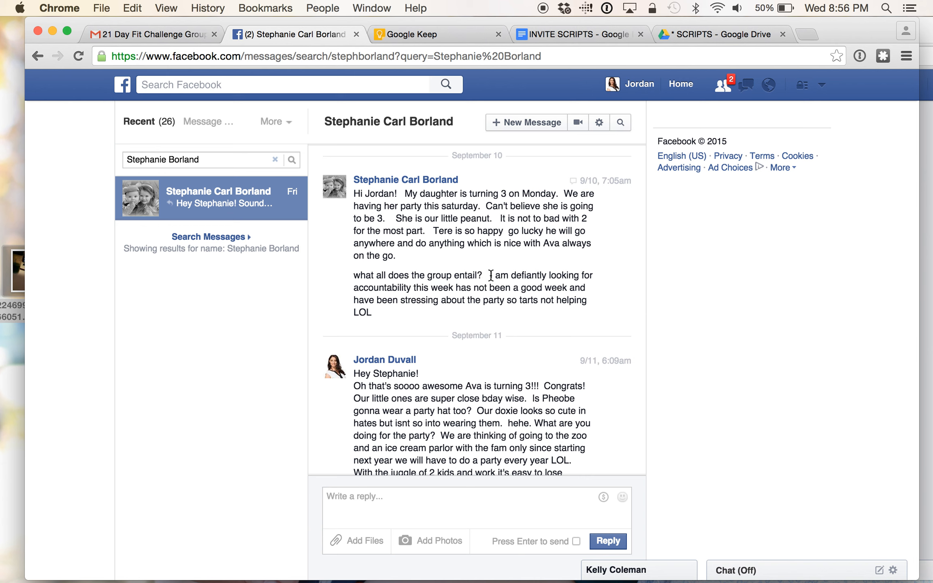
{"action": "left_click_drag", "start_coordinate": [490, 280], "coordinate": [411, 283]}
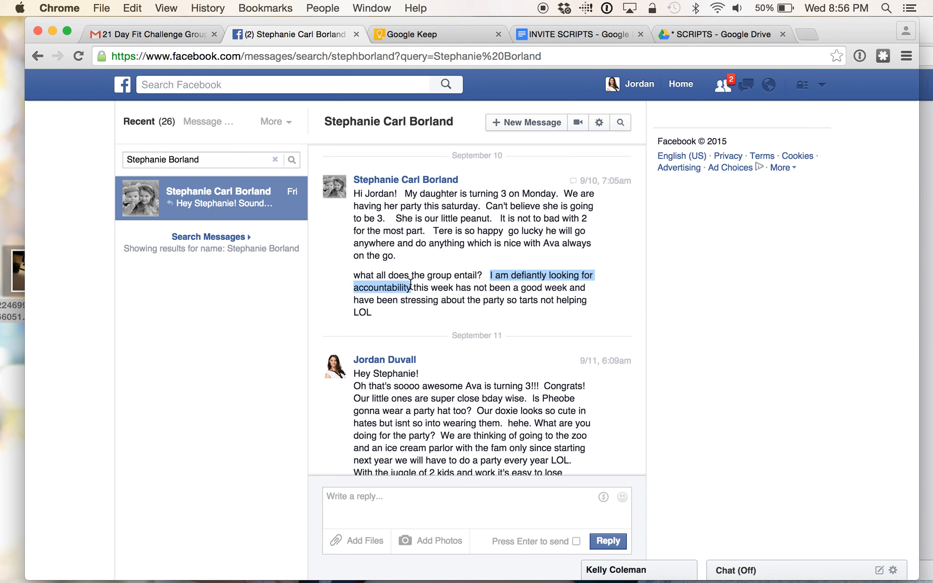
{"action": "key", "text": "super+shift+bracketleft"}
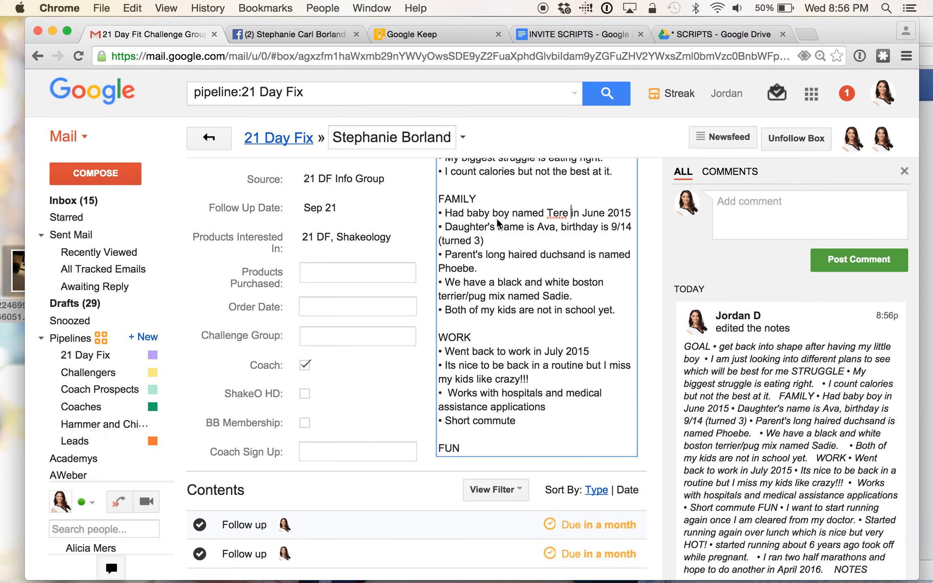
{"action": "left_click", "coordinate": [467, 302]}
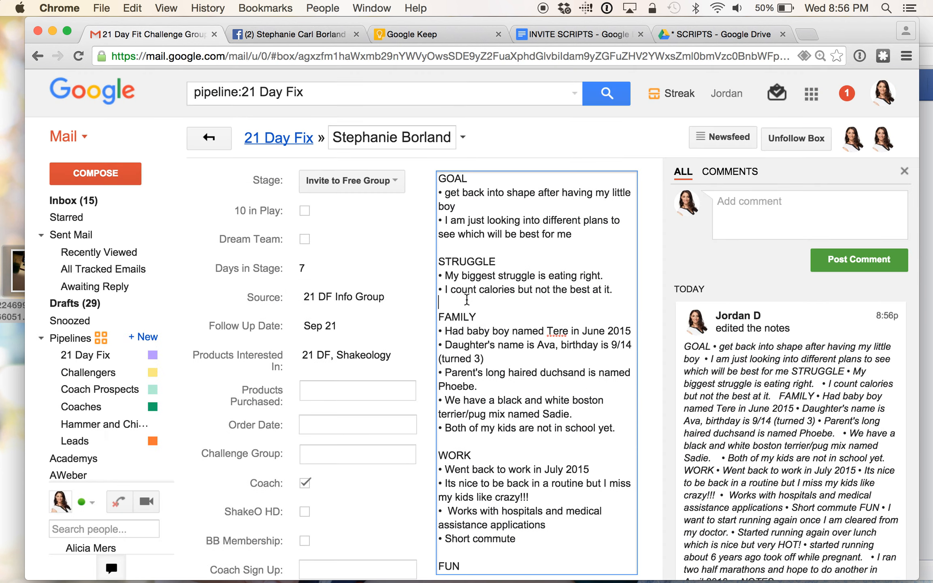
{"action": "key", "text": "super+v"}
{"action": "key", "text": "Return"}
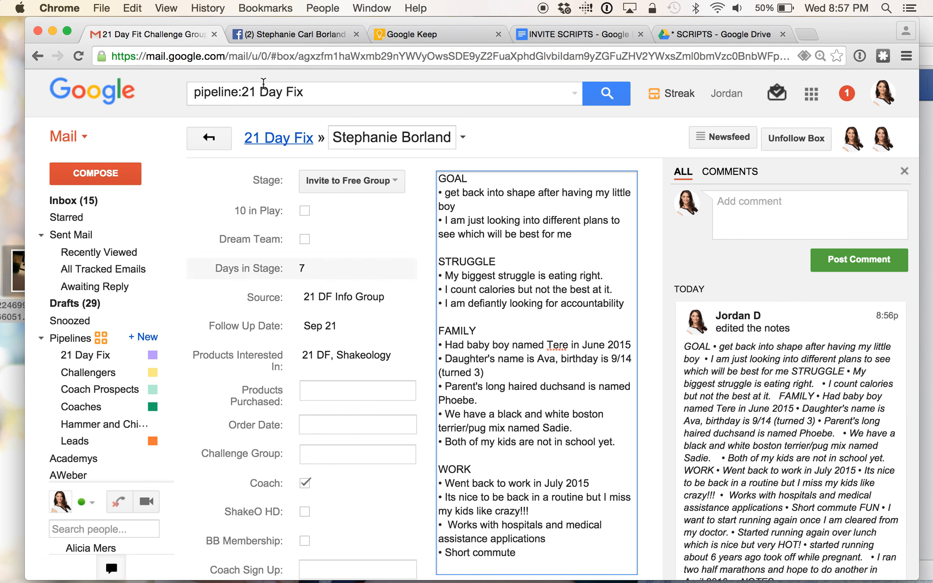
{"action": "left_click", "coordinate": [283, 38]}
- Select the contact's 'I defiantly interested… for meals.' sentence about eating better in the thread
{"action": "scroll", "coordinate": [458, 295], "scroll_direction": "down", "scroll_amount": 10}
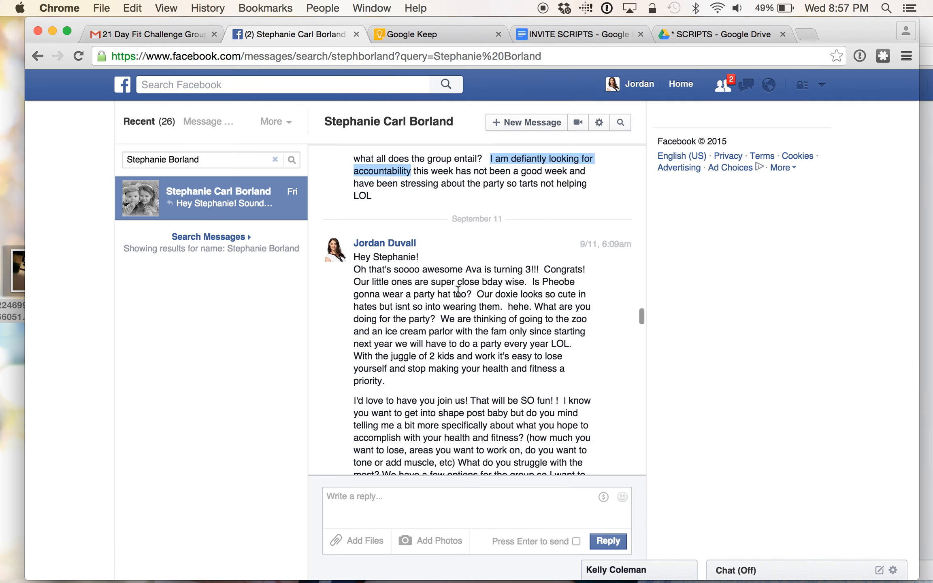
{"action": "scroll", "coordinate": [457, 295], "scroll_direction": "down", "scroll_amount": 6}
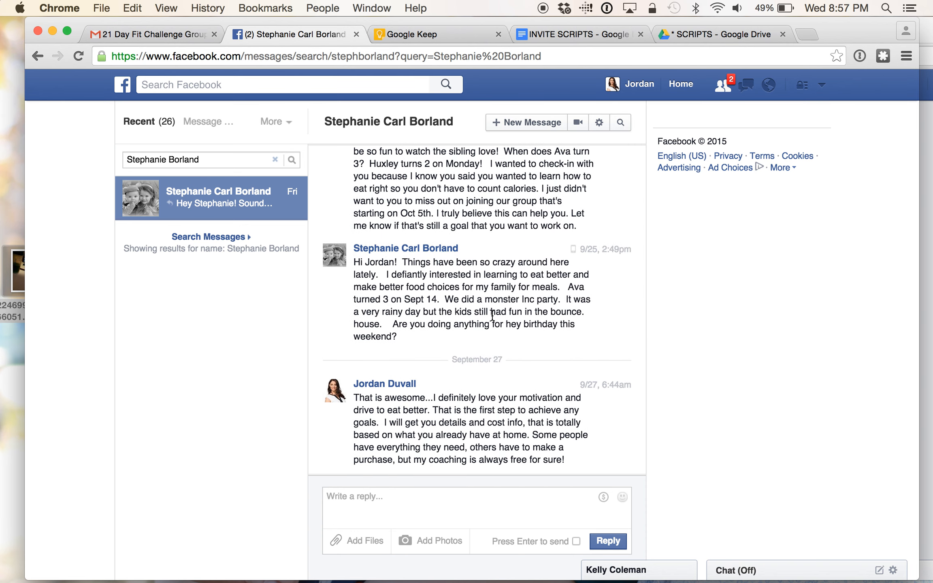
{"action": "left_click_drag", "start_coordinate": [386, 275], "coordinate": [573, 282]}
{"action": "key", "text": "super+c"}
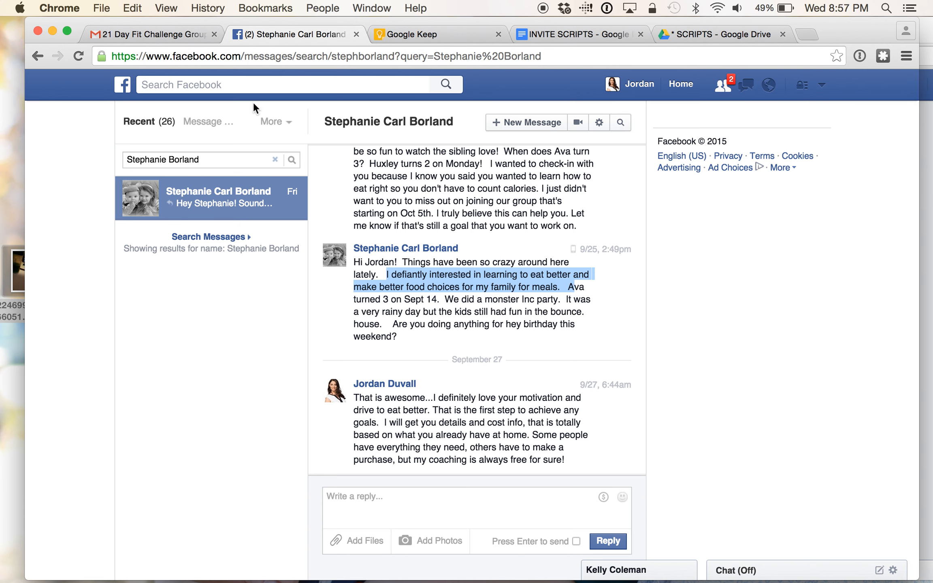
{"action": "left_click", "coordinate": [179, 35]}
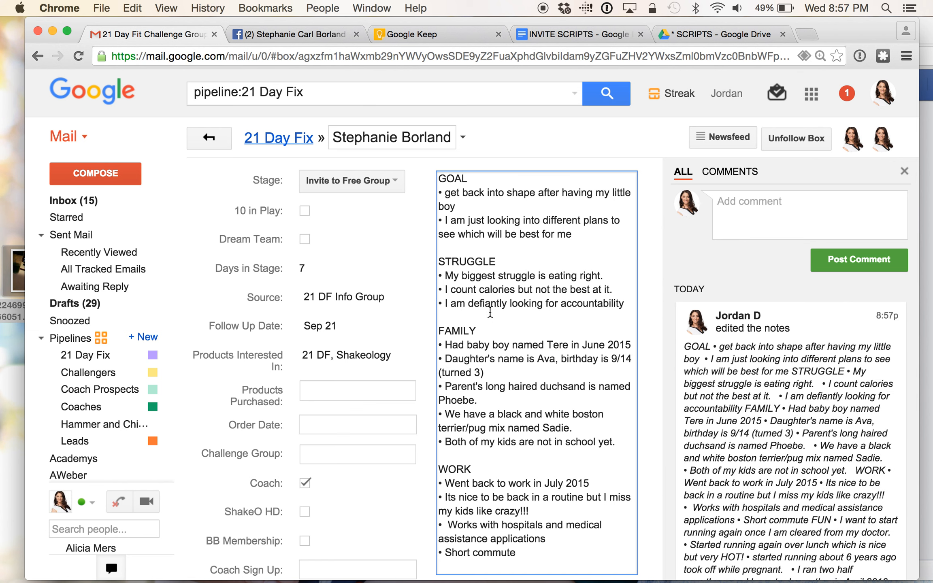
- Paste the eating-better sentence as a new bulleted GOAL item and remove the stray 'A'
{"action": "left_click", "coordinate": [465, 315]}
{"action": "left_click", "coordinate": [450, 247]}
{"action": "type", "text": "•"}
{"action": "key", "text": "super+v"}
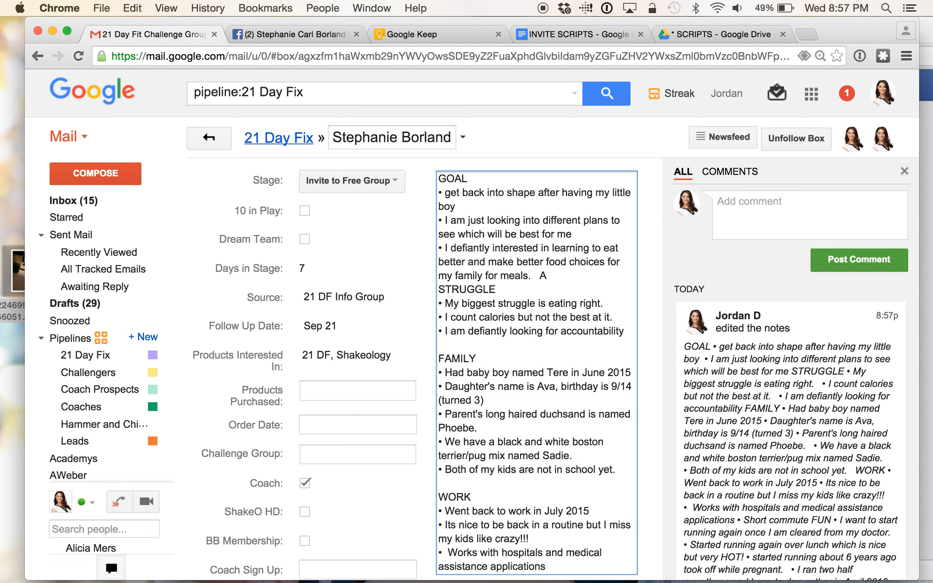
{"action": "key", "text": "Return"}
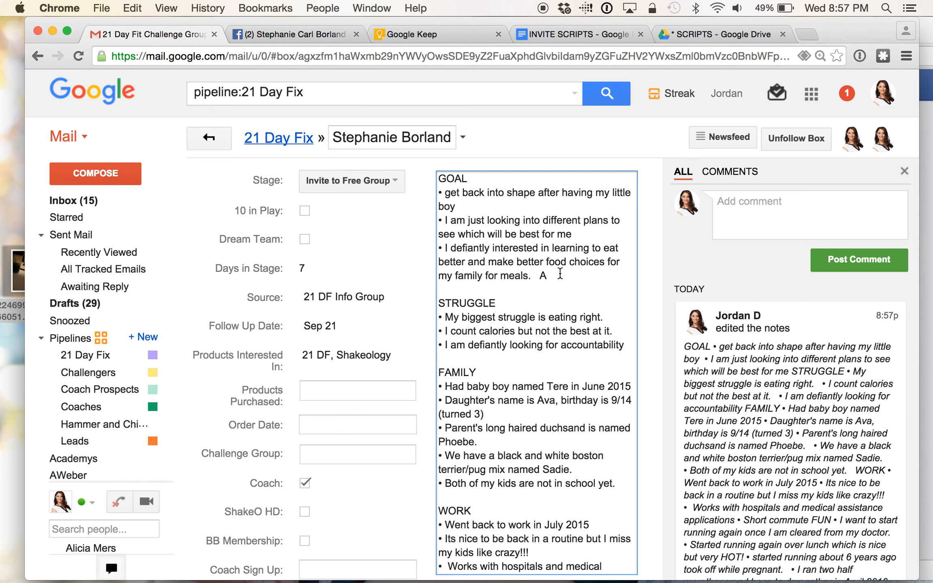
{"action": "key", "text": "BackSpace"}
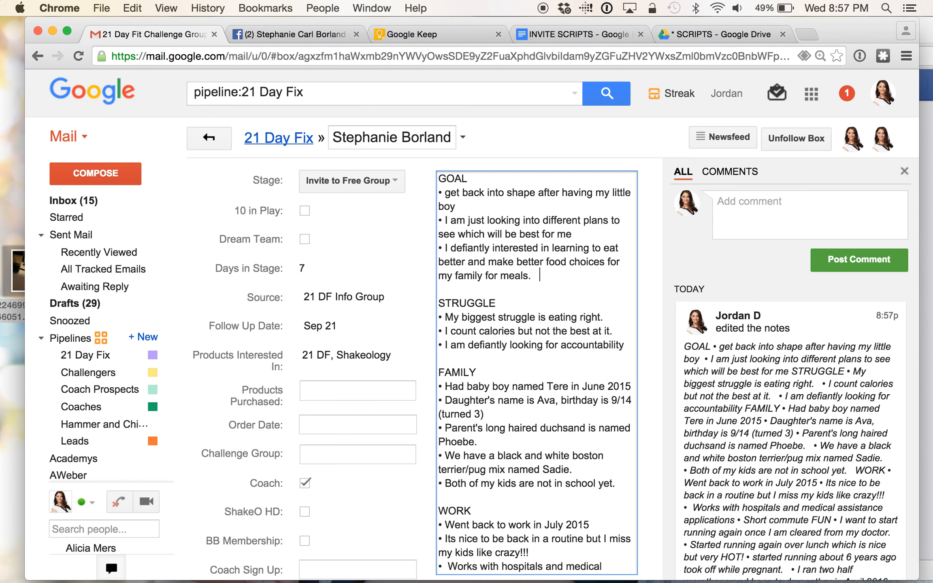
{"action": "left_click", "coordinate": [304, 32]}
{"action": "scroll", "coordinate": [492, 287], "scroll_direction": "down", "scroll_amount": 5}
- Select the contact's September 27 paragraph from 'use to belong' to 'only time I have.'
{"action": "scroll", "coordinate": [493, 288], "scroll_direction": "down", "scroll_amount": 7}
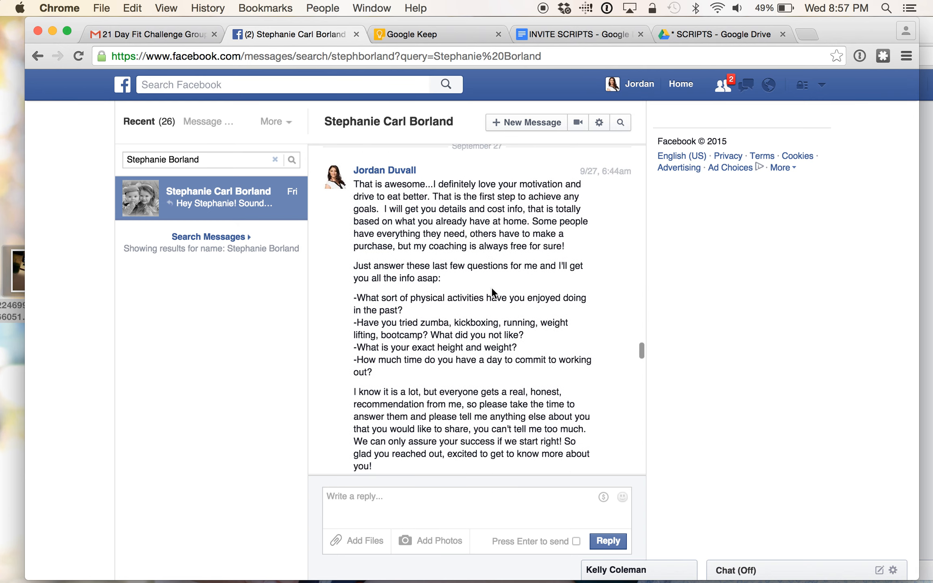
{"action": "scroll", "coordinate": [492, 287], "scroll_direction": "down", "scroll_amount": 3}
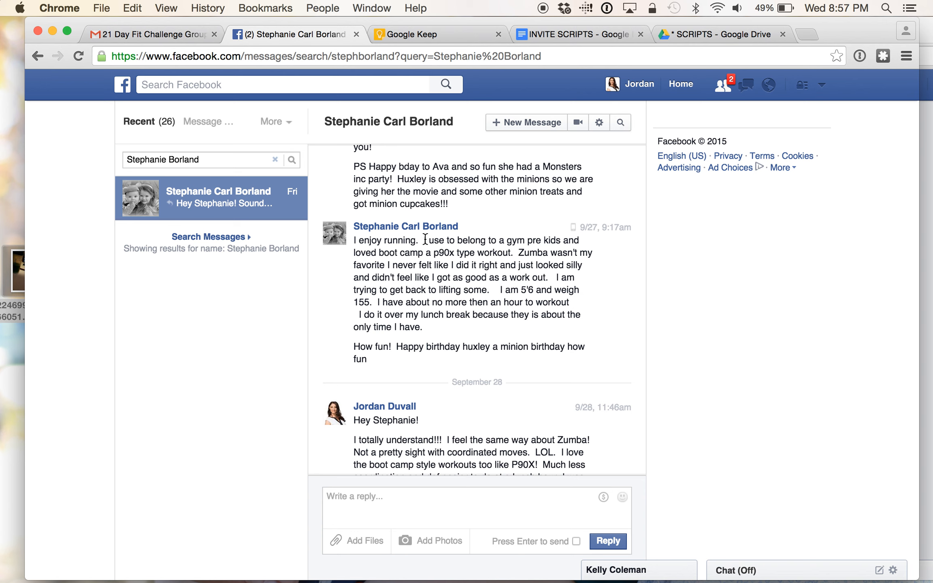
{"action": "left_click_drag", "start_coordinate": [425, 243], "coordinate": [476, 241]}
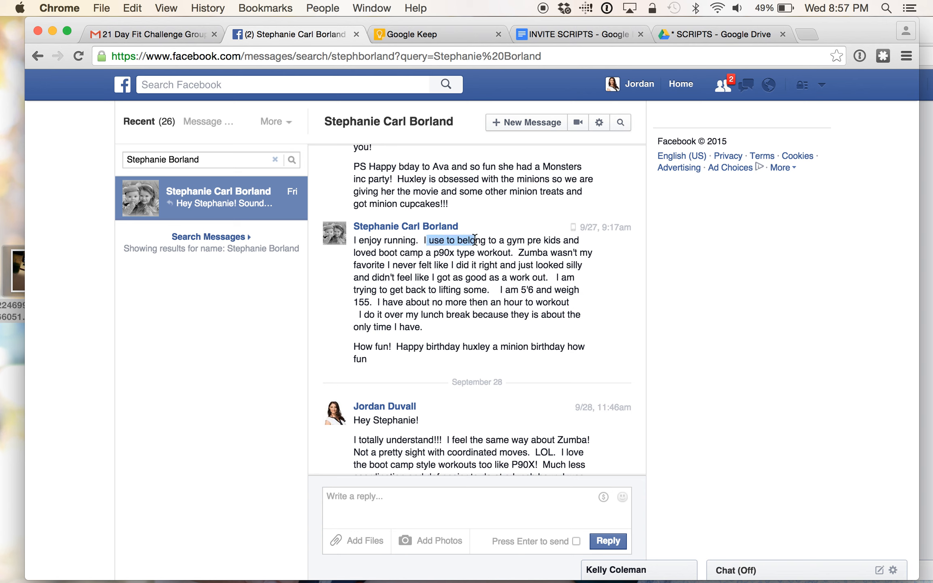
{"action": "left_click_drag", "start_coordinate": [475, 240], "coordinate": [474, 332]}
{"action": "key", "text": "super+c"}
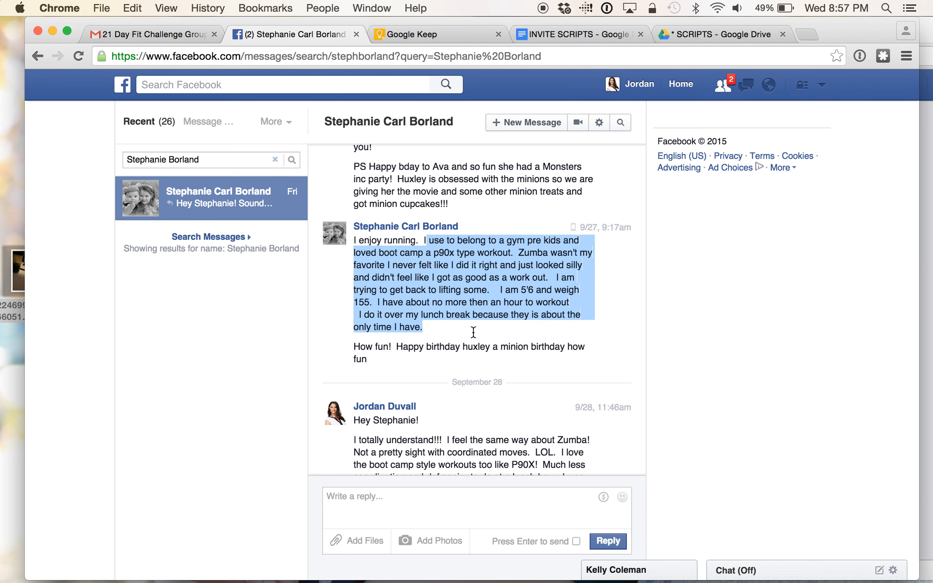
{"action": "left_click", "coordinate": [141, 33]}
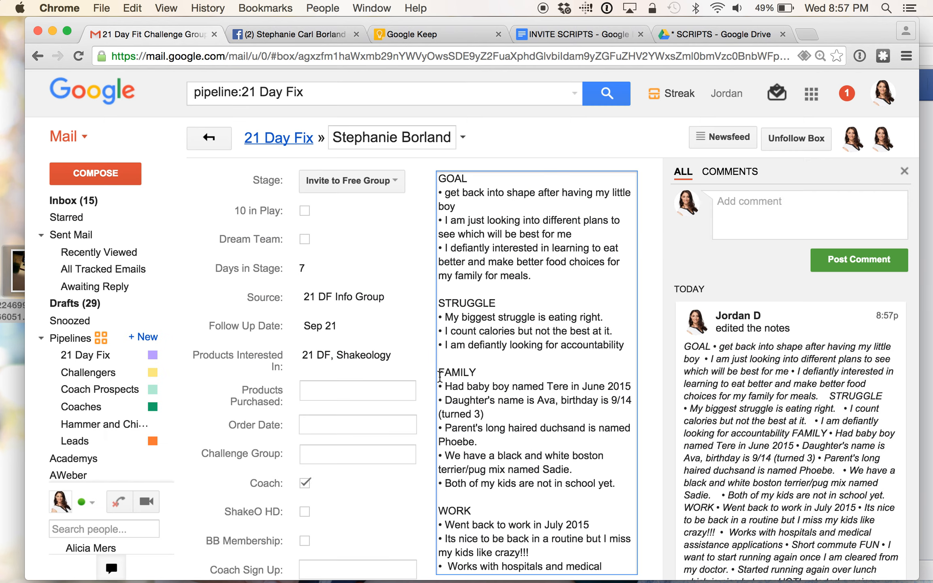
- Paste the workout paragraph at the top of the notes, then cut it back out
{"action": "scroll", "coordinate": [439, 377], "scroll_direction": "down", "scroll_amount": 10}
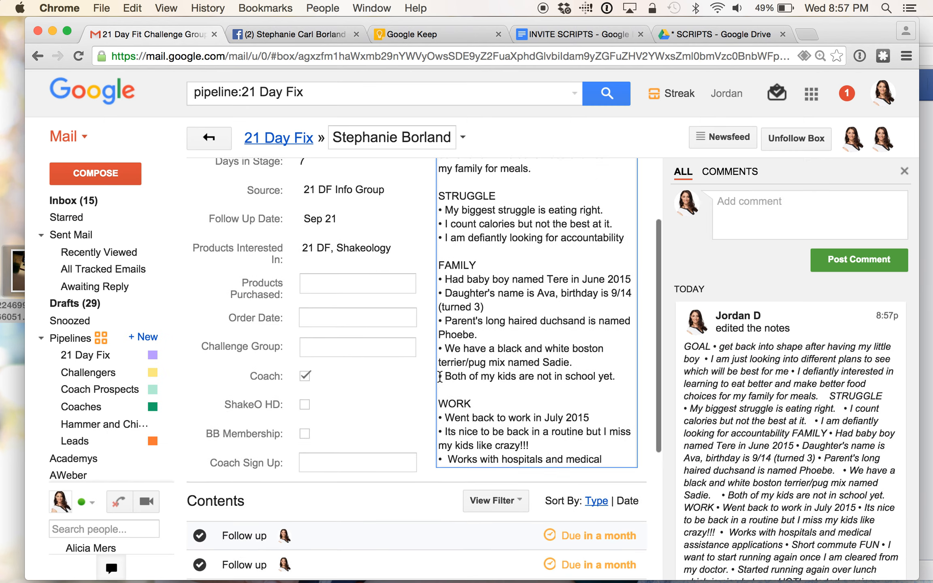
{"action": "scroll", "coordinate": [440, 377], "scroll_direction": "up", "scroll_amount": 5}
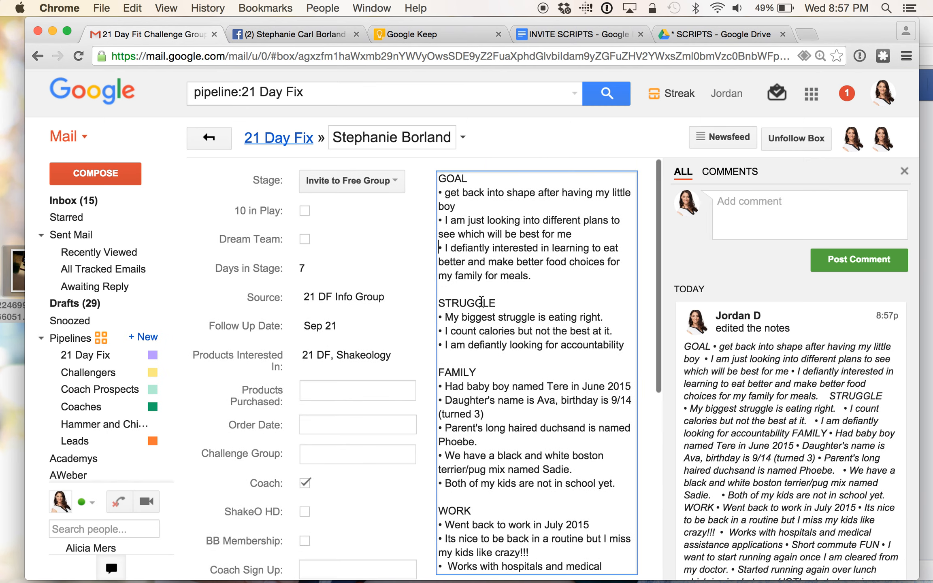
{"action": "left_click", "coordinate": [439, 179]}
{"action": "key", "text": "super+v"}
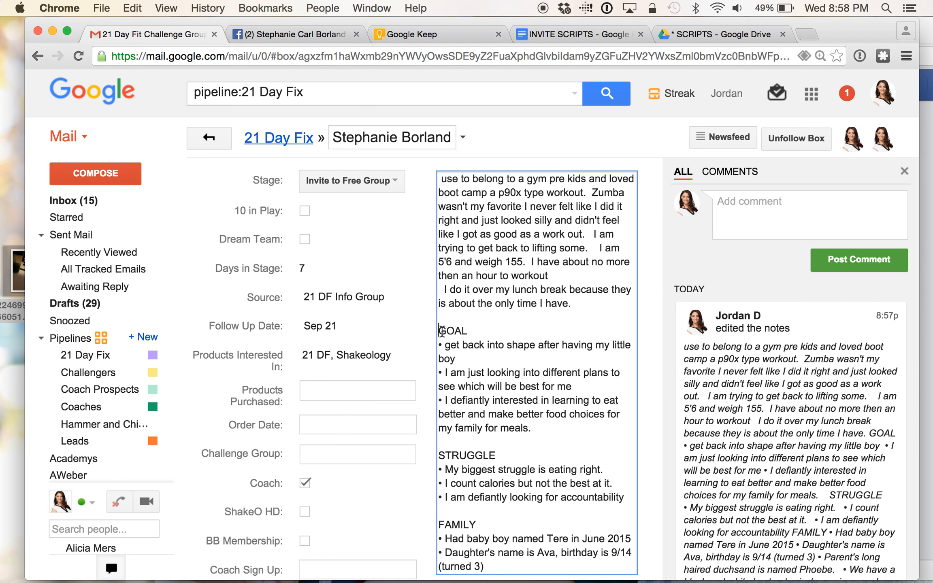
{"action": "left_click_drag", "start_coordinate": [441, 330], "coordinate": [437, 177]}
{"action": "key", "text": "super+x"}
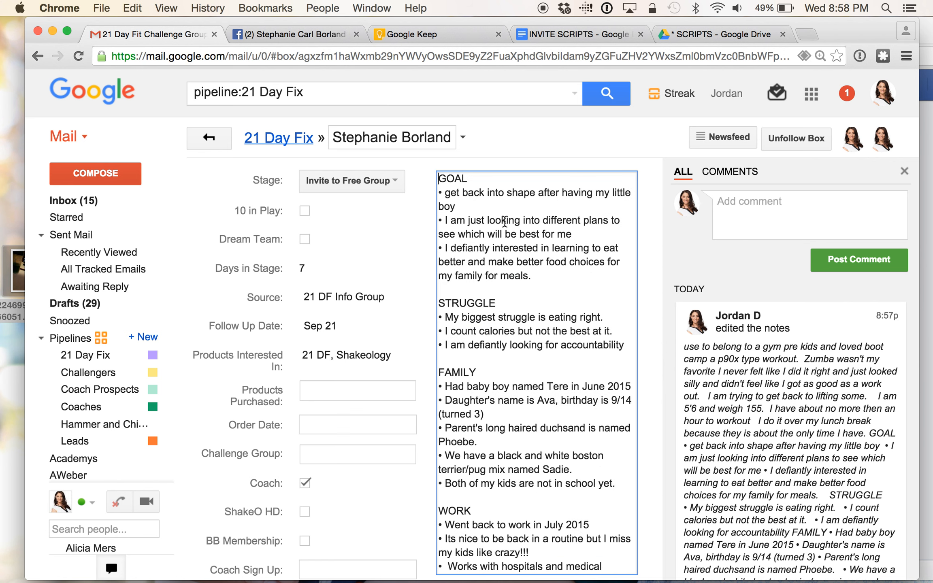
- Paste the workout paragraph on a new line under NOTES and start it with a bullet
{"action": "scroll", "coordinate": [504, 300], "scroll_direction": "down", "scroll_amount": 6}
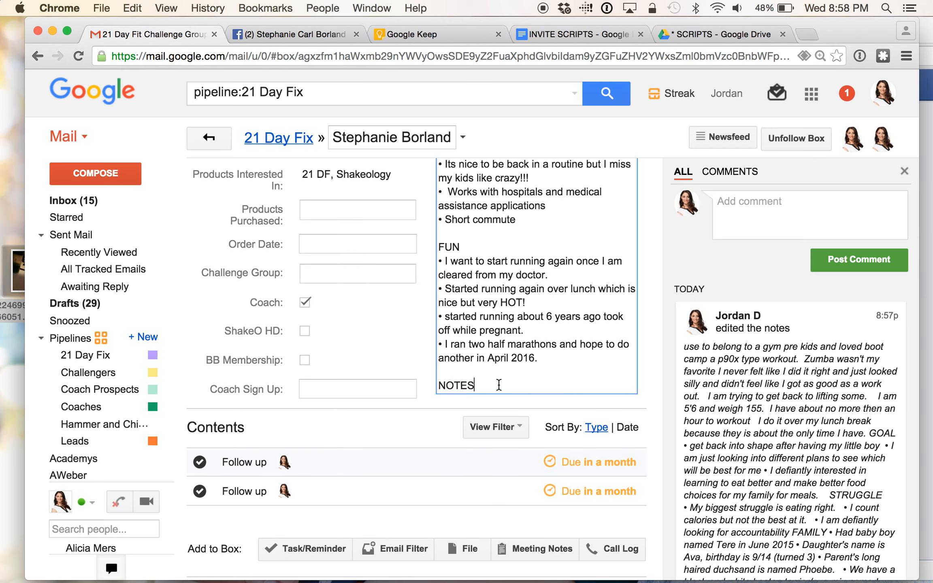
{"action": "left_click", "coordinate": [482, 385]}
{"action": "key", "text": "Return"}
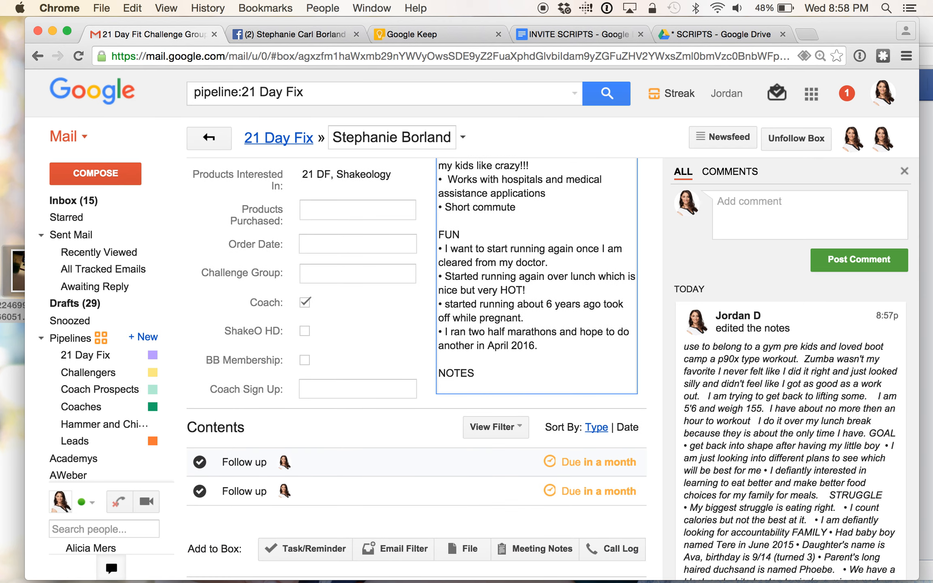
{"action": "key", "text": "Return"}
{"action": "key", "text": "Return"}
{"action": "key", "text": "Up"}
{"action": "key", "text": "Up"}
{"action": "key", "text": "super+v"}
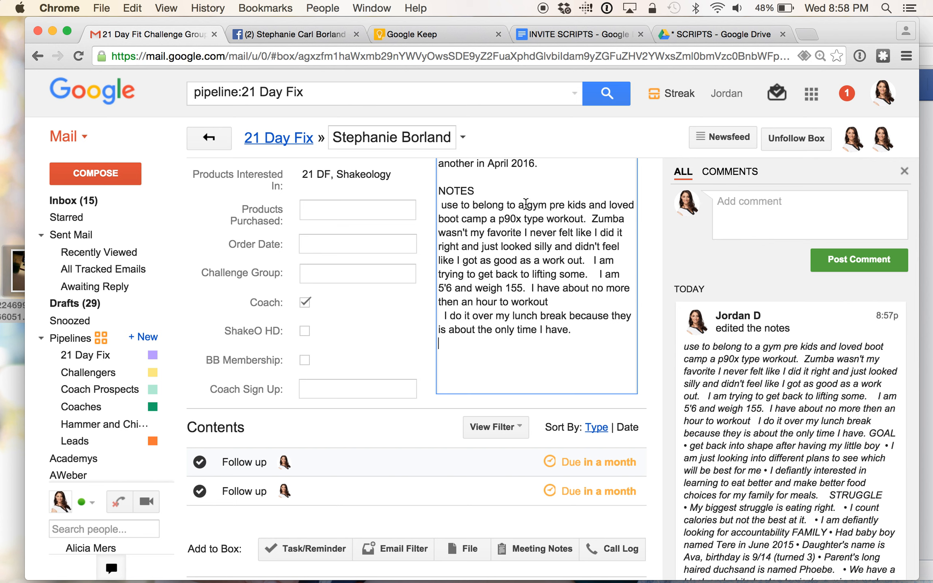
{"action": "left_click", "coordinate": [441, 205]}
{"action": "key", "text": "BackSpace"}
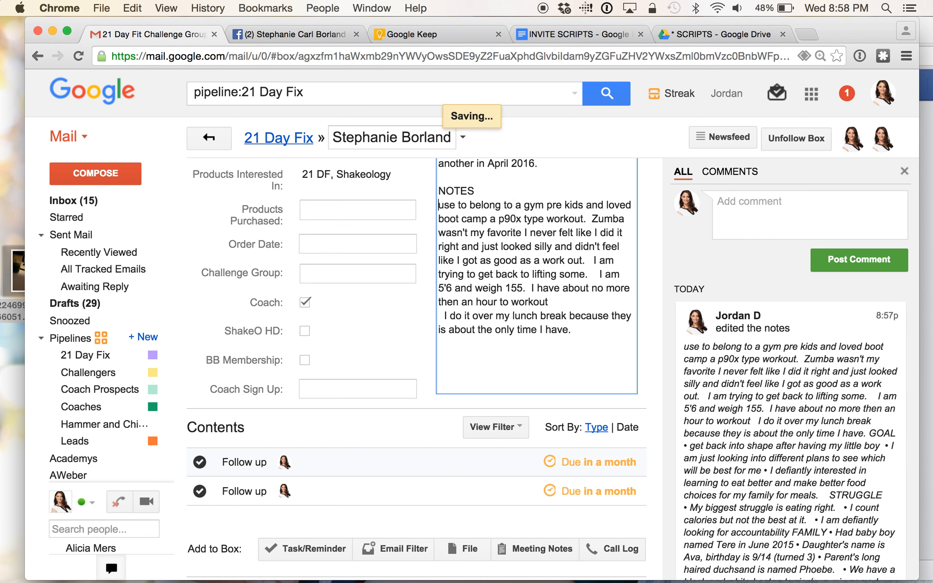
{"action": "type", "text": "•"}
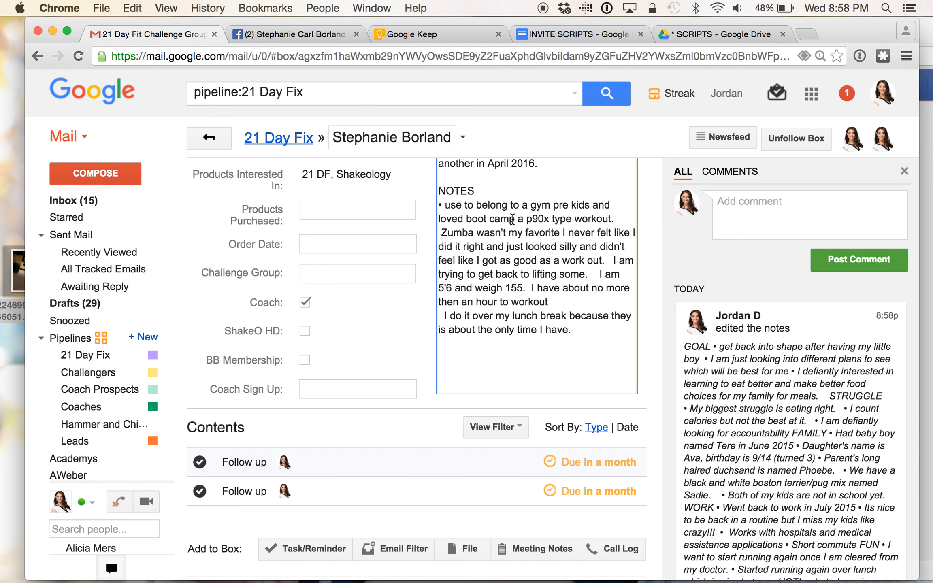
- Delete ' a p90x type workout.' and move the Zumba sentence to its own bullet
{"action": "left_click_drag", "start_coordinate": [512, 220], "coordinate": [618, 219]}
{"action": "key", "text": "BackSpace"}
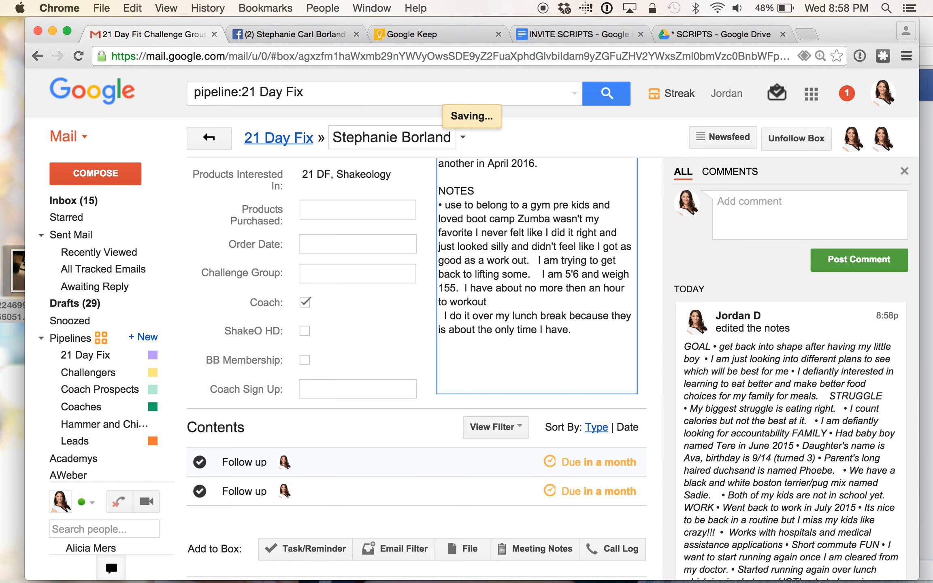
{"action": "key", "text": "Return"}
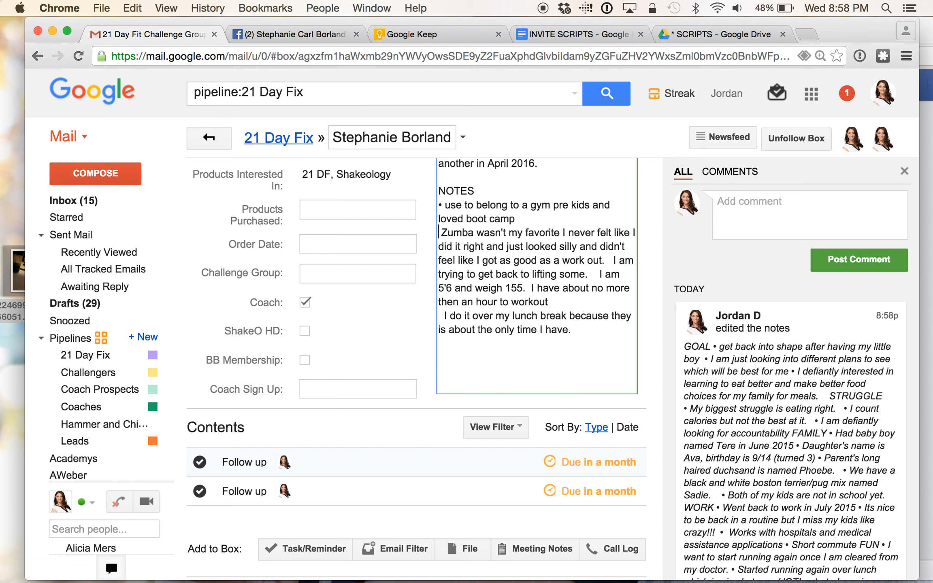
{"action": "type", "text": "•"}
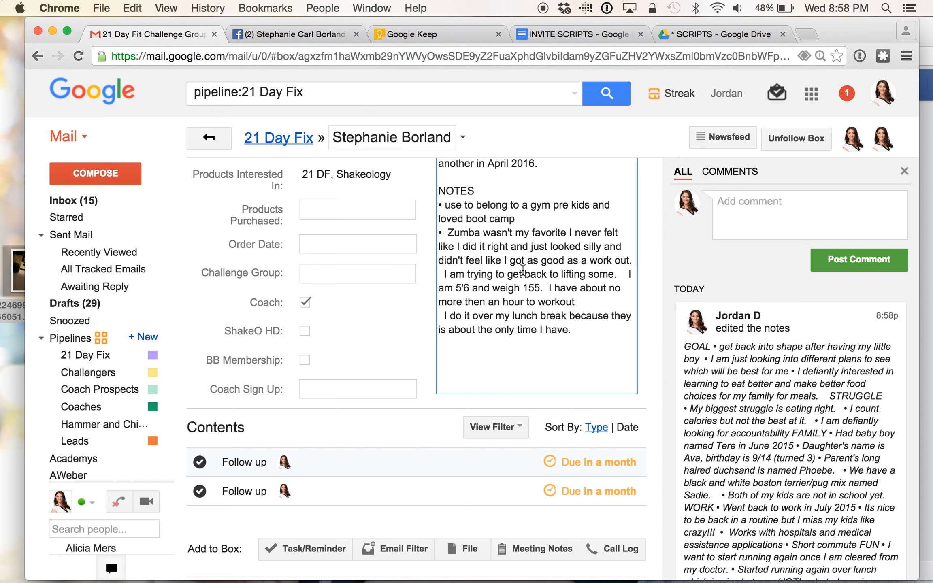
- Take the sentence about getting back to lifting out of NOTES
{"action": "left_click_drag", "start_coordinate": [441, 275], "coordinate": [626, 276]}
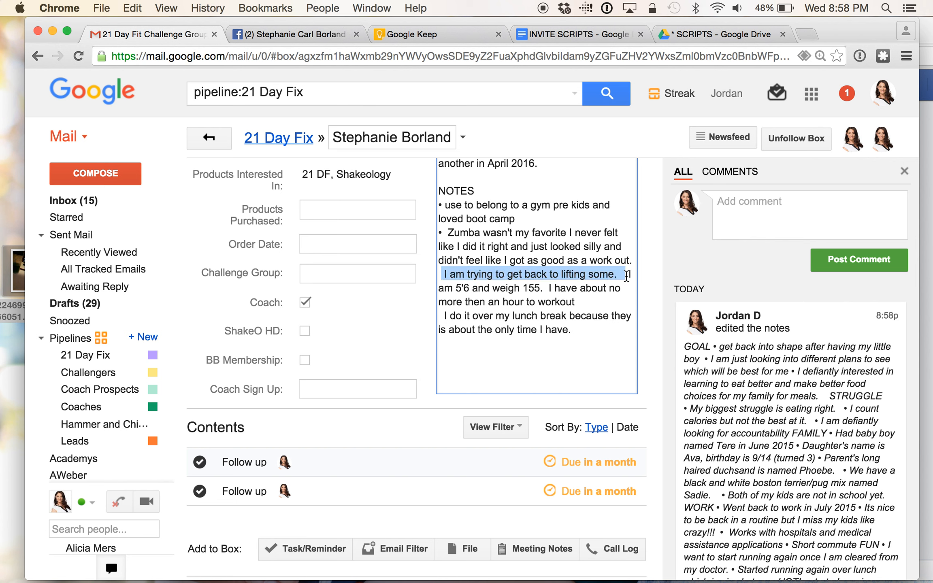
{"action": "left_click_drag", "start_coordinate": [627, 276], "coordinate": [625, 285]}
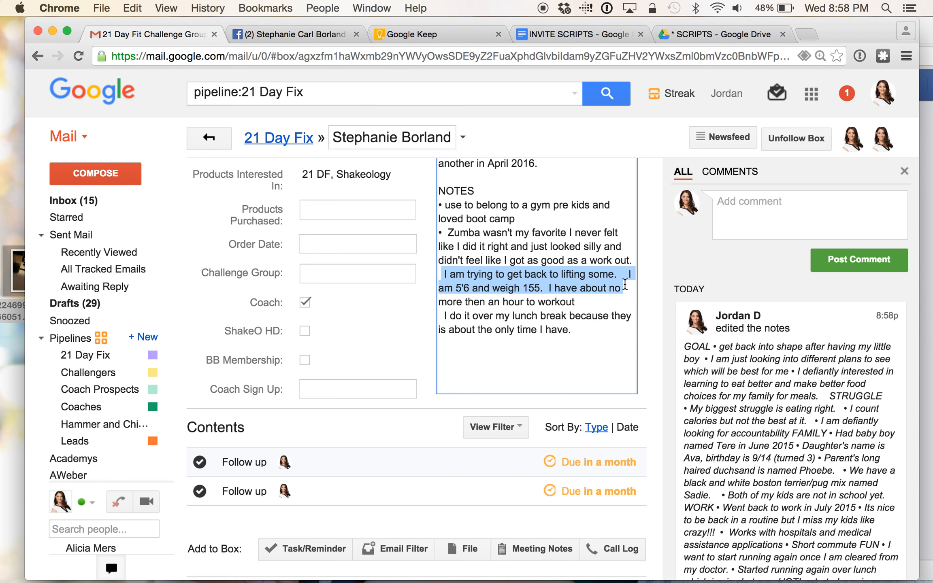
{"action": "mouse_move", "coordinate": [625, 284]}
{"action": "left_mouse_down"}
{"action": "mouse_move", "coordinate": [609, 326]}
{"action": "mouse_move", "coordinate": [619, 277]}
{"action": "left_mouse_up"}
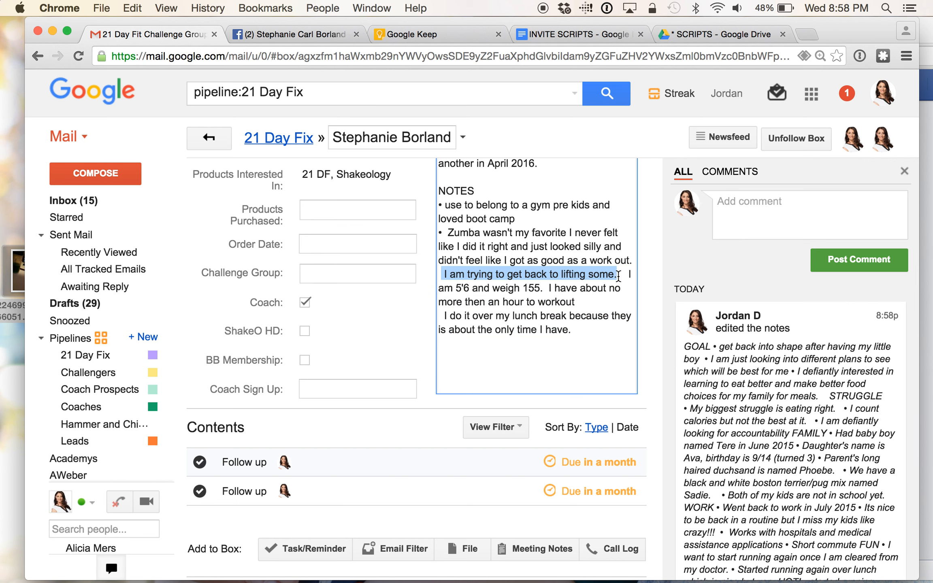
{"action": "key", "text": "BackSpace"}
{"action": "scroll", "coordinate": [568, 242], "scroll_direction": "up", "scroll_amount": 15}
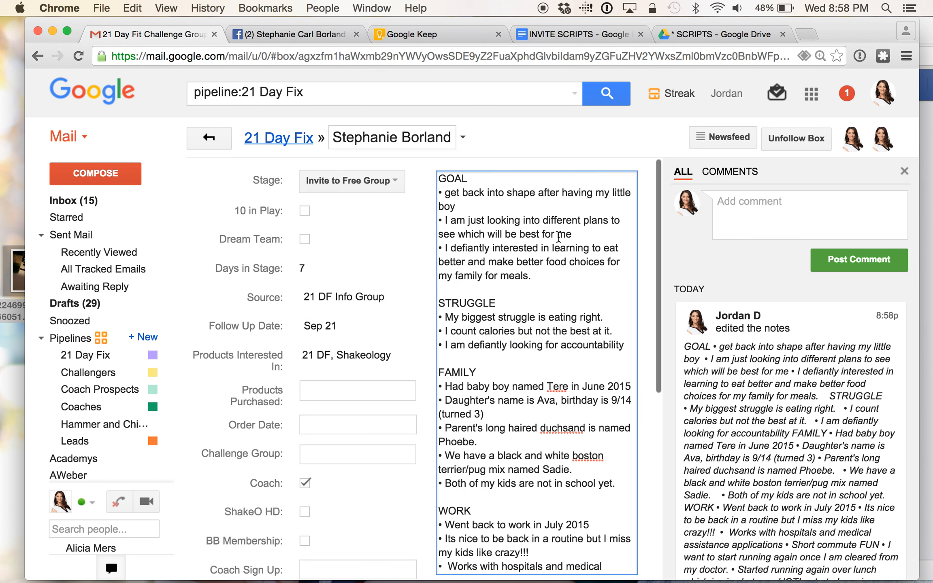
- Add the lifting sentence as a new GOAL bullet after the eating-better line
{"action": "left_click", "coordinate": [482, 288]}
{"action": "type", "text": "•"}
{"action": "key", "text": "super+v"}
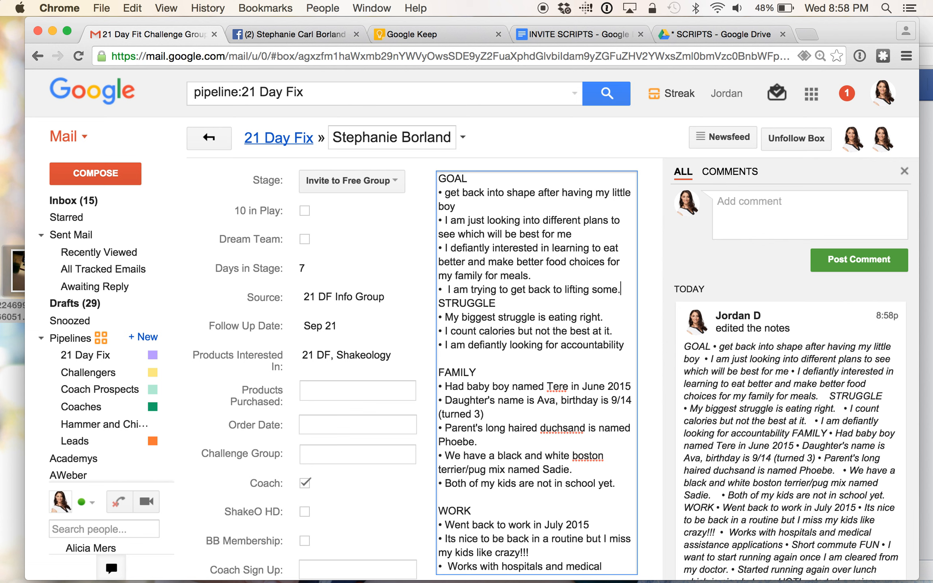
{"action": "key", "text": "Return"}
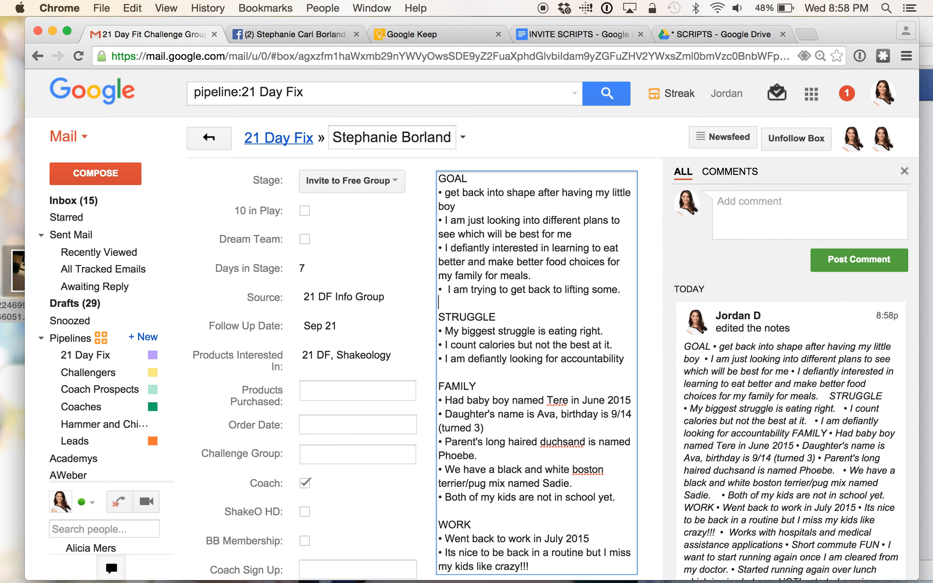
{"action": "left_click", "coordinate": [448, 289]}
{"action": "key", "text": "BackSpace"}
- Split the height/weight and workout-time sentences into separate NOTES bullets
{"action": "scroll", "coordinate": [448, 289], "scroll_direction": "down", "scroll_amount": 10}
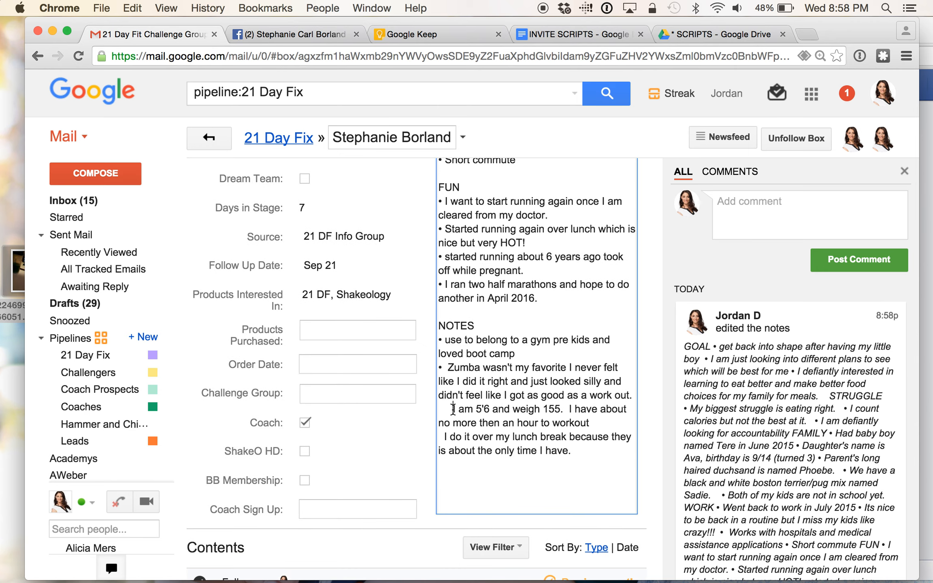
{"action": "left_click_drag", "start_coordinate": [452, 409], "coordinate": [433, 406]}
{"action": "type", "text": "•"}
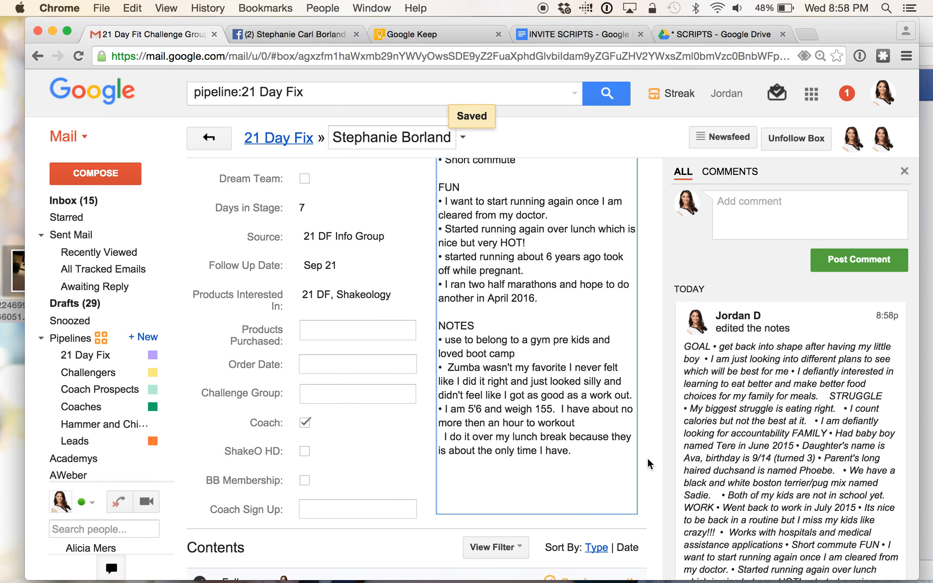
{"action": "left_click", "coordinate": [564, 408]}
{"action": "key", "text": "Return"}
{"action": "type", "text": "•"}
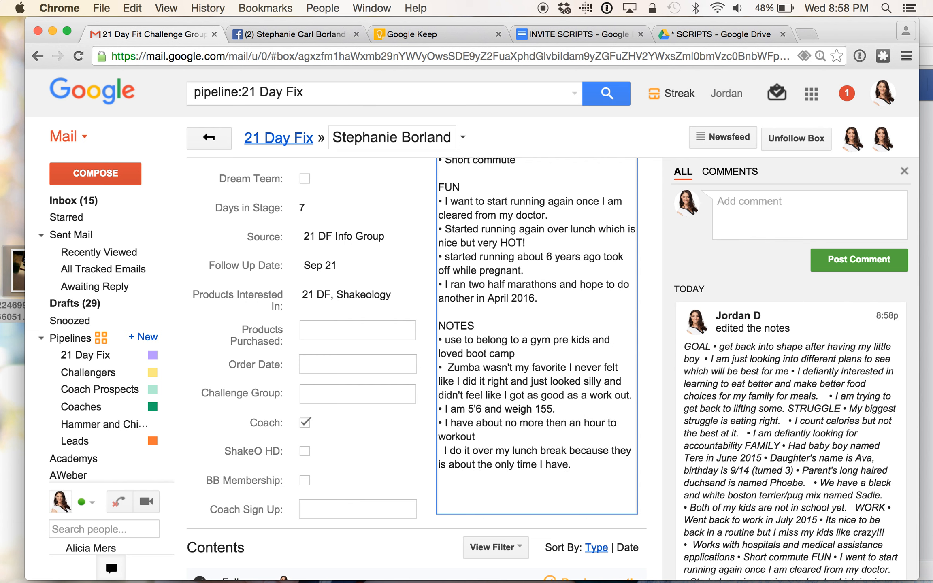
- Delete 'no more then' and merge the lunch-break line into the workout bullet with 'does'
{"action": "left_click_drag", "start_coordinate": [505, 425], "coordinate": [570, 423]}
{"action": "key", "text": "BackSpace"}
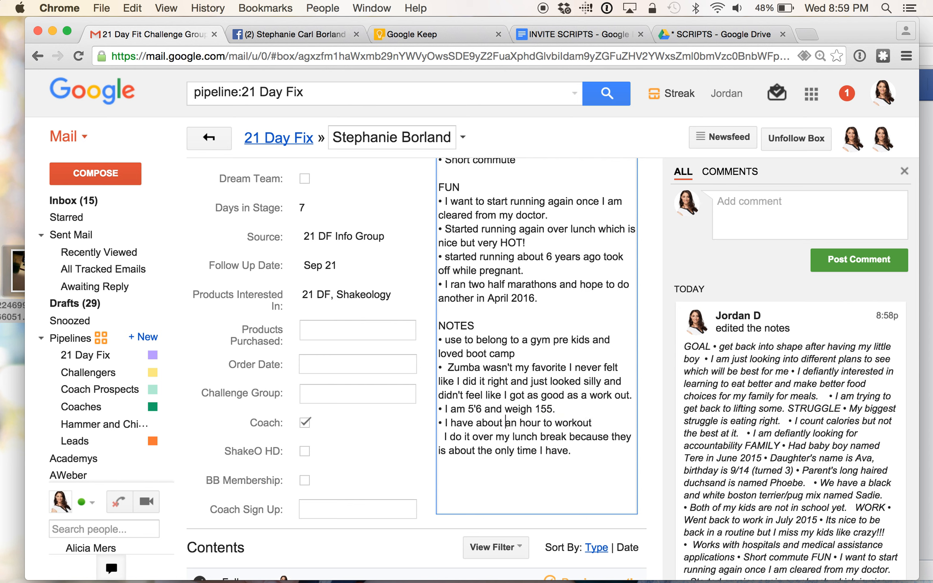
{"action": "left_click_drag", "start_coordinate": [444, 438], "coordinate": [561, 433]}
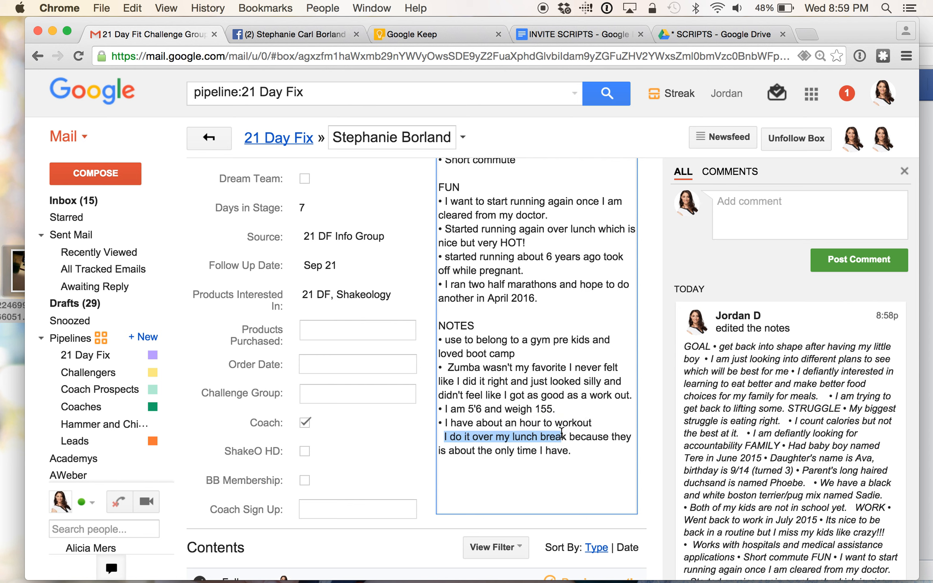
{"action": "left_click", "coordinate": [562, 433]}
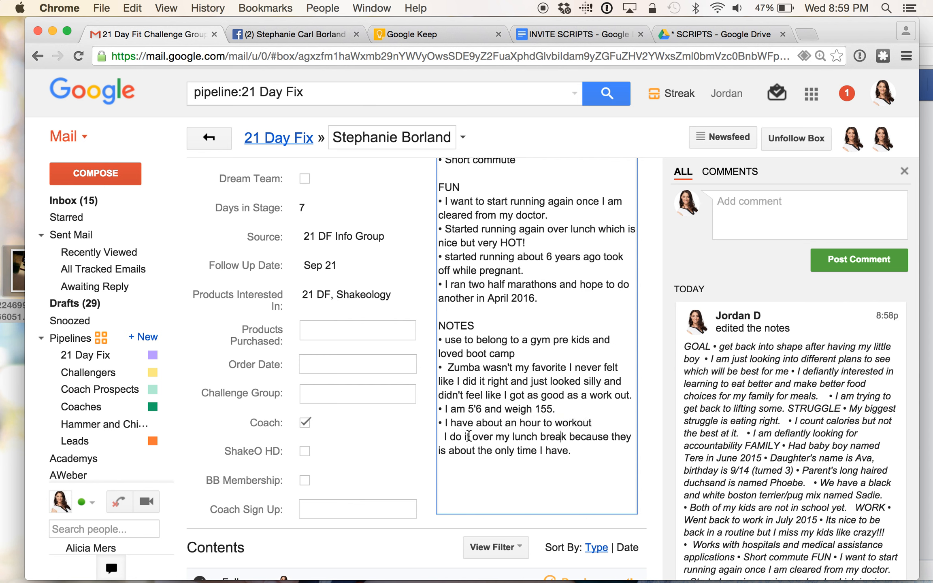
{"action": "left_click_drag", "start_coordinate": [460, 436], "coordinate": [592, 421]}
{"action": "key", "text": "BackSpace"}
{"action": "type", "text": "does it over my lunch break because they is about the only time I have."}
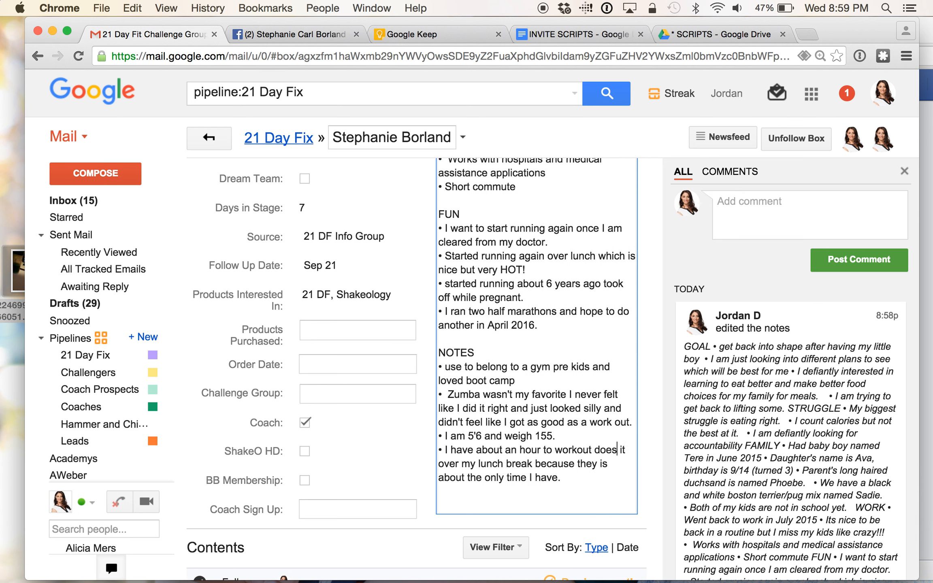
- Remove 'my' before 'lunch break' and reword 'they is about' to 'that is'
{"action": "double_click", "coordinate": [475, 465]}
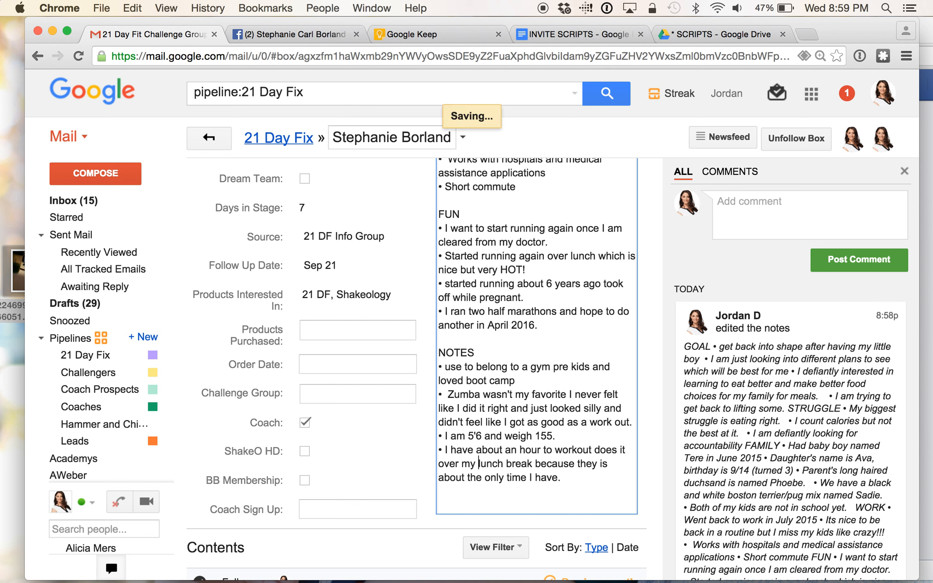
{"action": "key", "text": "BackSpace"}
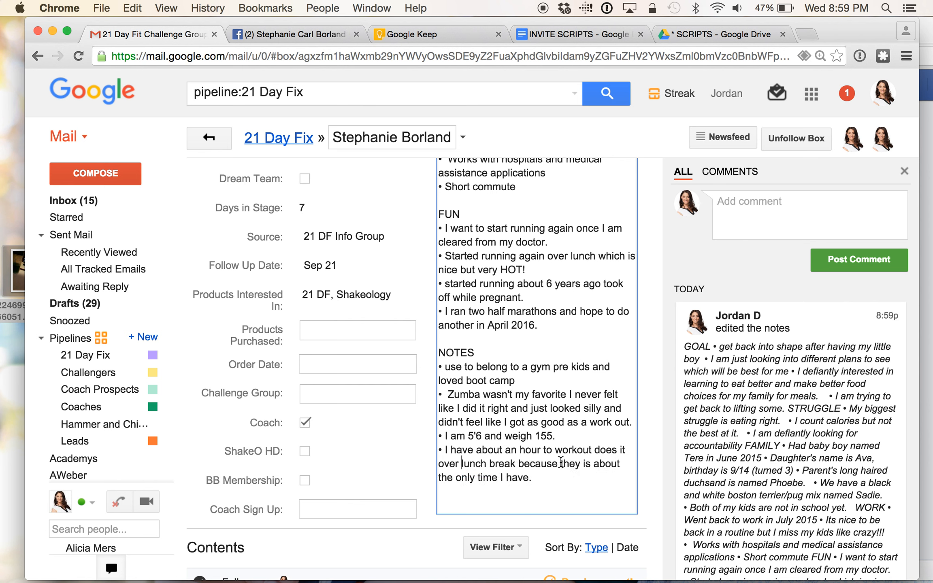
{"action": "left_click_drag", "start_coordinate": [561, 462], "coordinate": [626, 463]}
{"action": "type", "text": "that is"}
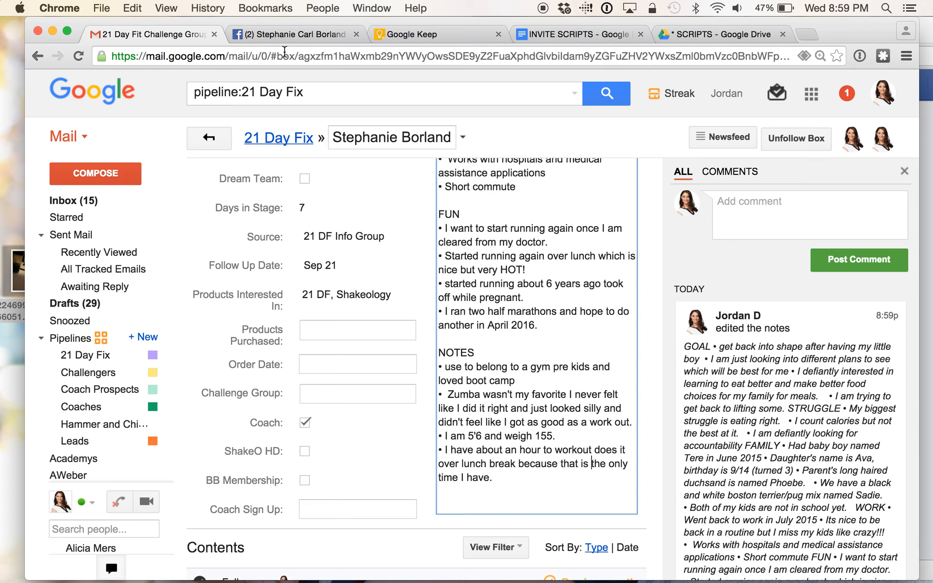
{"action": "left_click", "coordinate": [283, 36]}
- Read the October 12–13 Facebook messages where the prospect says she can't afford the kit
{"action": "scroll", "coordinate": [386, 317], "scroll_direction": "down", "scroll_amount": 5}
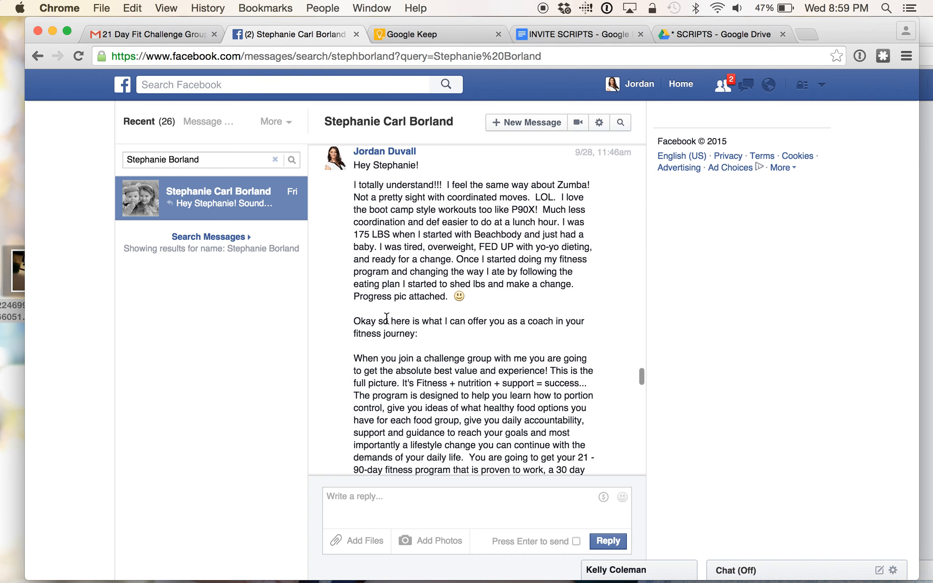
{"action": "scroll", "coordinate": [387, 318], "scroll_direction": "down", "scroll_amount": 10}
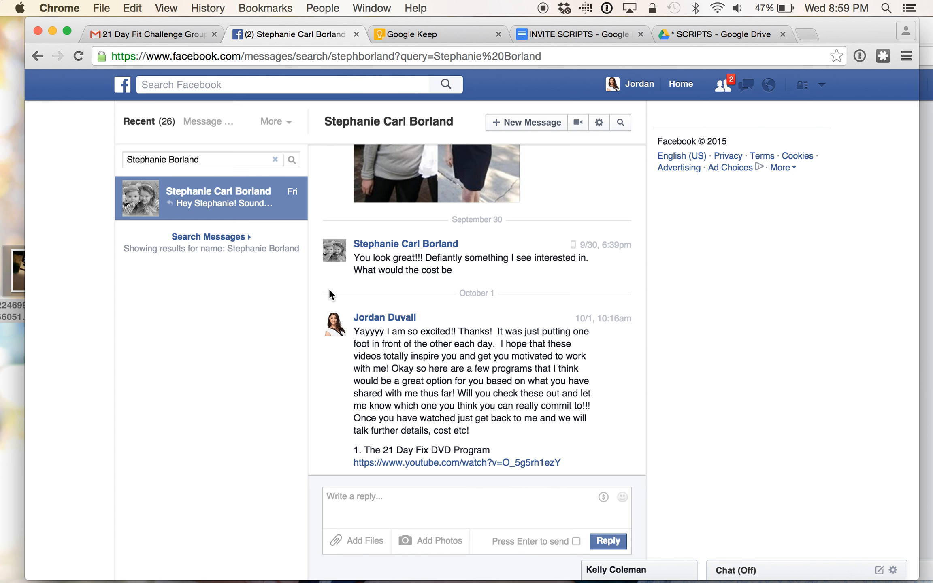
{"action": "scroll", "coordinate": [329, 288], "scroll_direction": "down", "scroll_amount": 12}
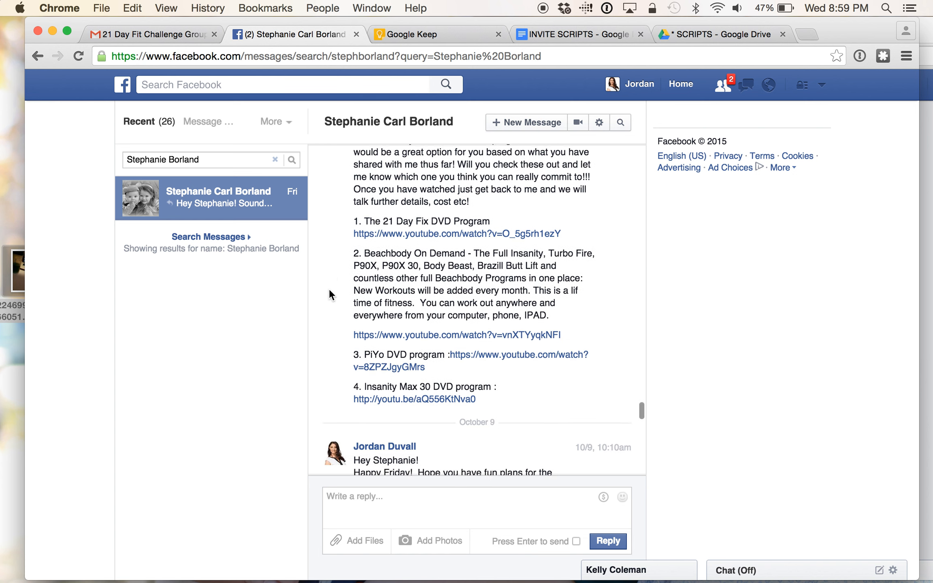
{"action": "scroll", "coordinate": [330, 291], "scroll_direction": "down", "scroll_amount": 5}
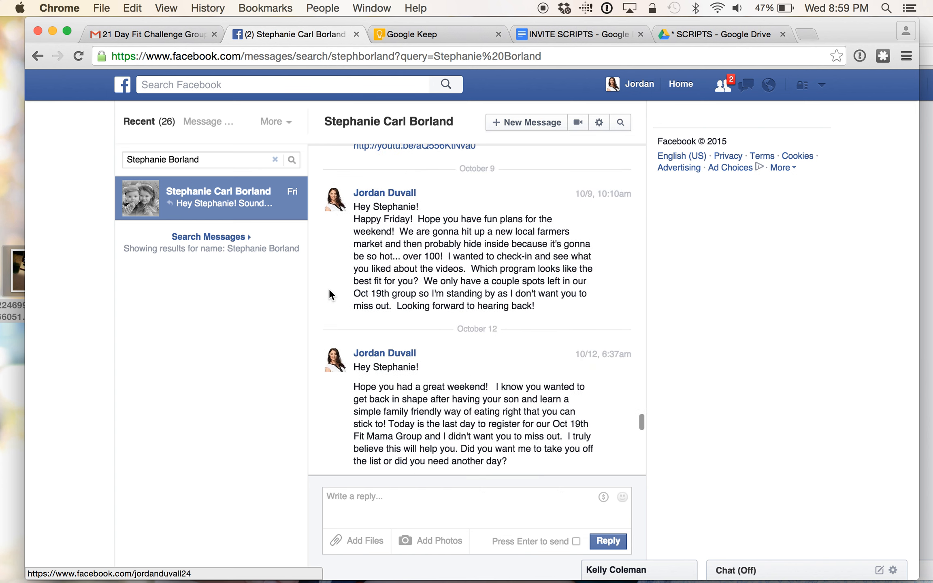
{"action": "scroll", "coordinate": [329, 289], "scroll_direction": "down", "scroll_amount": 4}
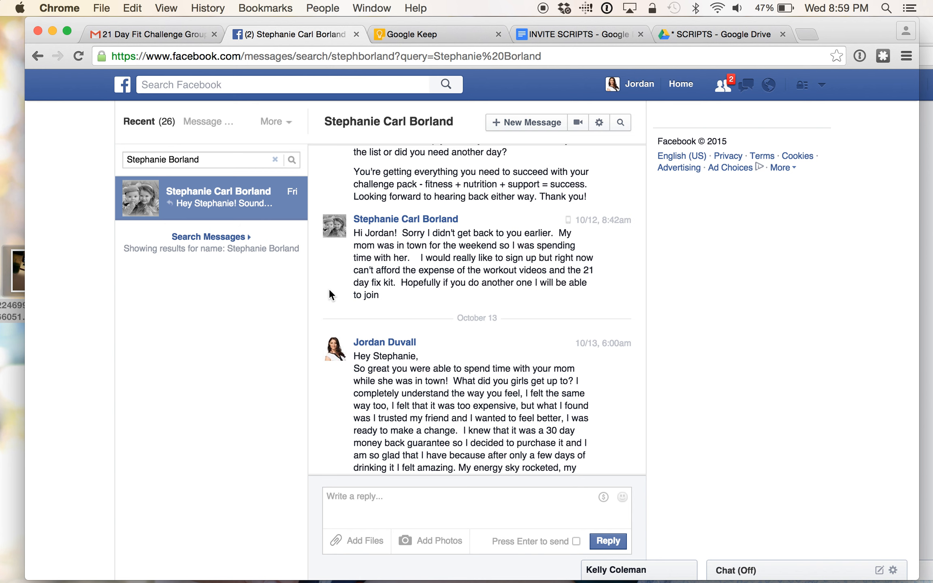
{"action": "left_click", "coordinate": [187, 34]}
- Type 'Cost objection' on the empty STRUGGLE bullet and add a new line after it
{"action": "scroll", "coordinate": [532, 364], "scroll_direction": "up", "scroll_amount": 1}
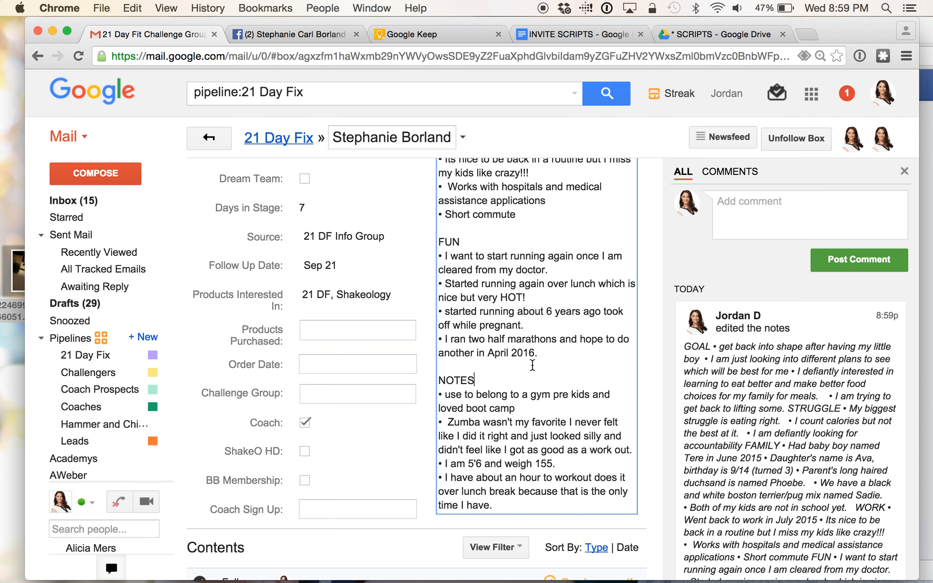
{"action": "scroll", "coordinate": [532, 366], "scroll_direction": "up", "scroll_amount": 15}
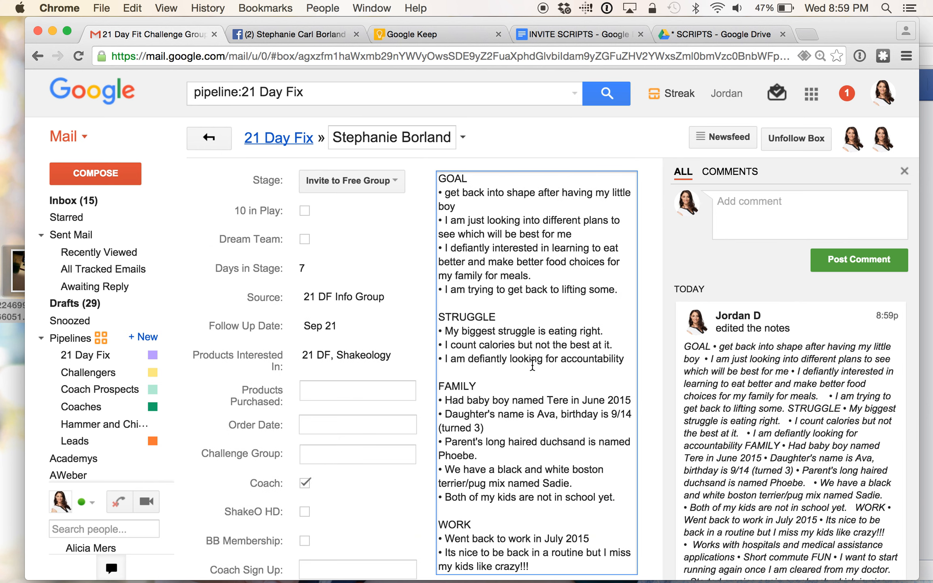
{"action": "left_click", "coordinate": [456, 376]}
{"action": "type", "text": "Cost objection"}
{"action": "key", "text": "Return"}
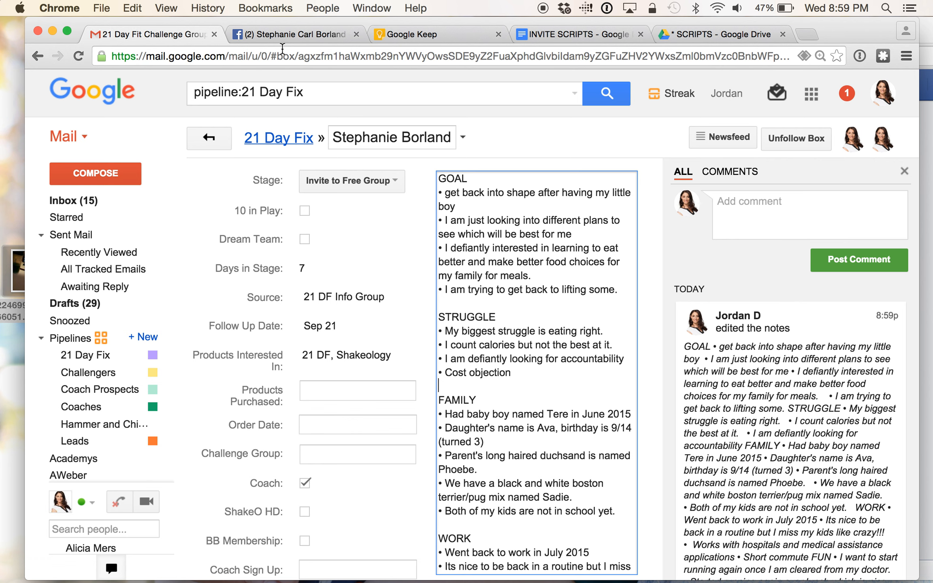
{"action": "left_click", "coordinate": [290, 35]}
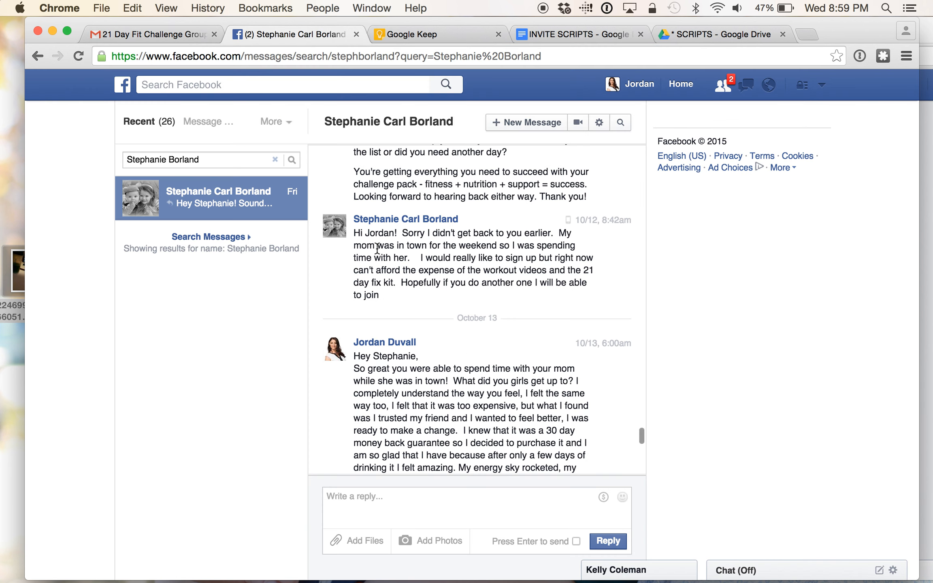
- Scroll the Messenger thread down to the contact's November 12 reply about wanting the P90X workout
{"action": "scroll", "coordinate": [376, 248], "scroll_direction": "down", "scroll_amount": 12}
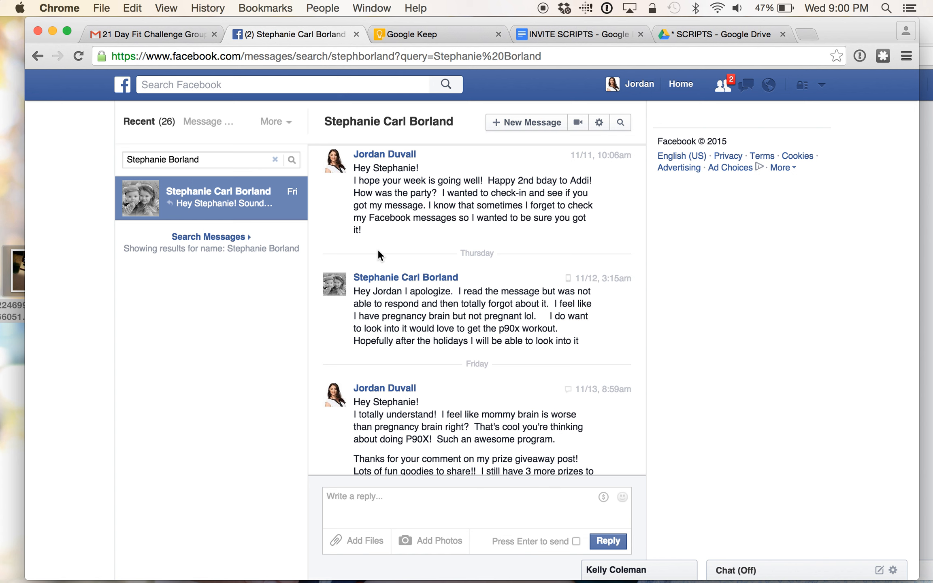
{"action": "scroll", "coordinate": [378, 249], "scroll_direction": "down", "scroll_amount": 2}
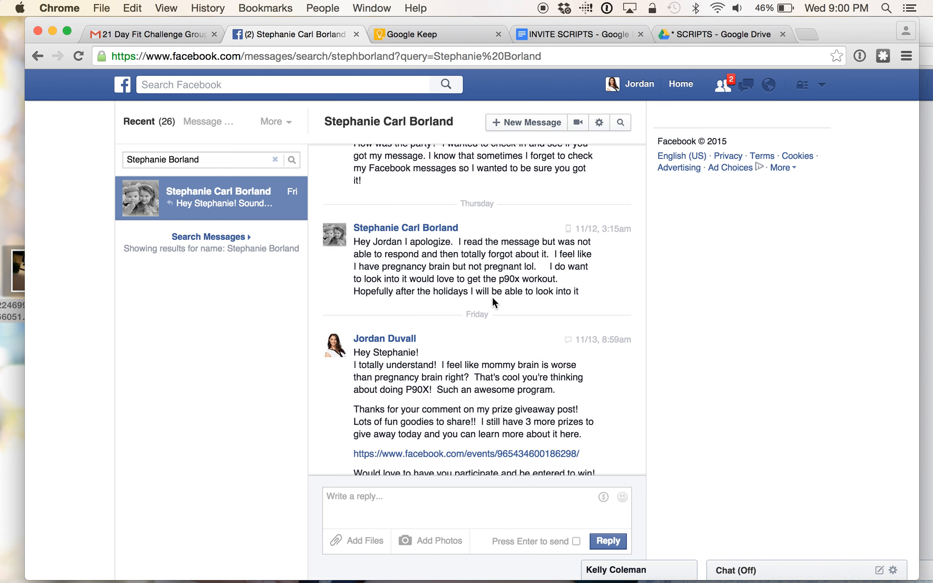
- Create a P90X tag in the contact's Products Interested In field, alongside 21 DF and Shakeology
{"action": "left_click", "coordinate": [142, 30]}
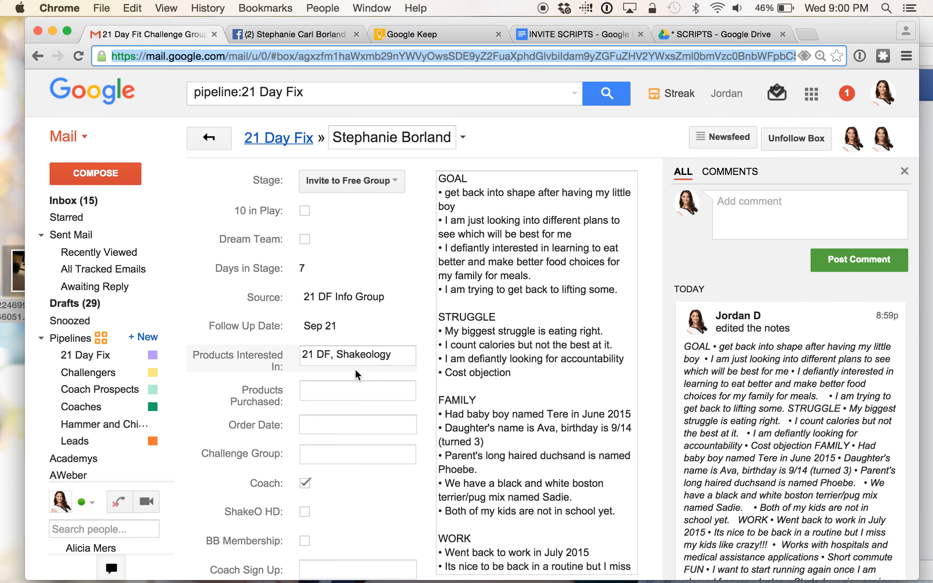
{"action": "left_click", "coordinate": [400, 354]}
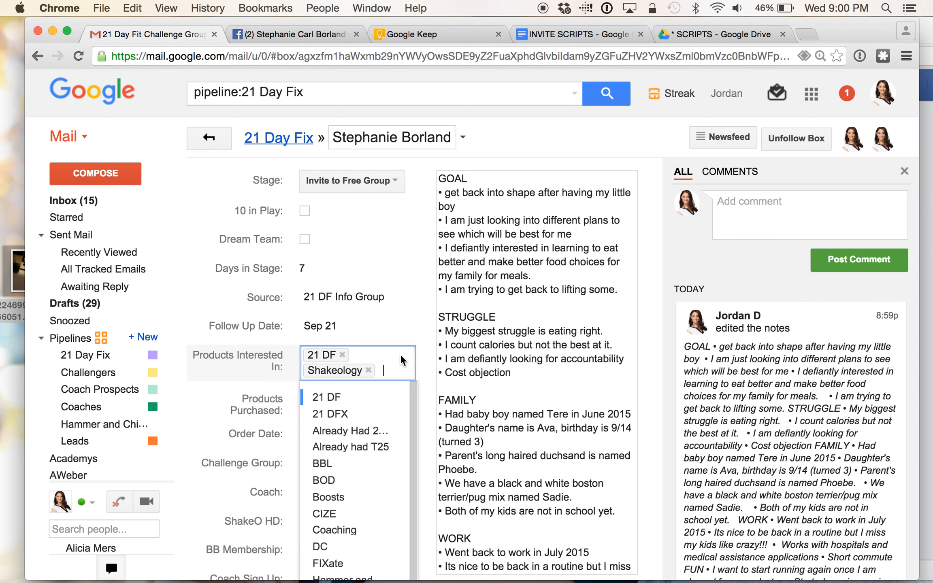
{"action": "scroll", "coordinate": [359, 441], "scroll_direction": "down", "scroll_amount": 3}
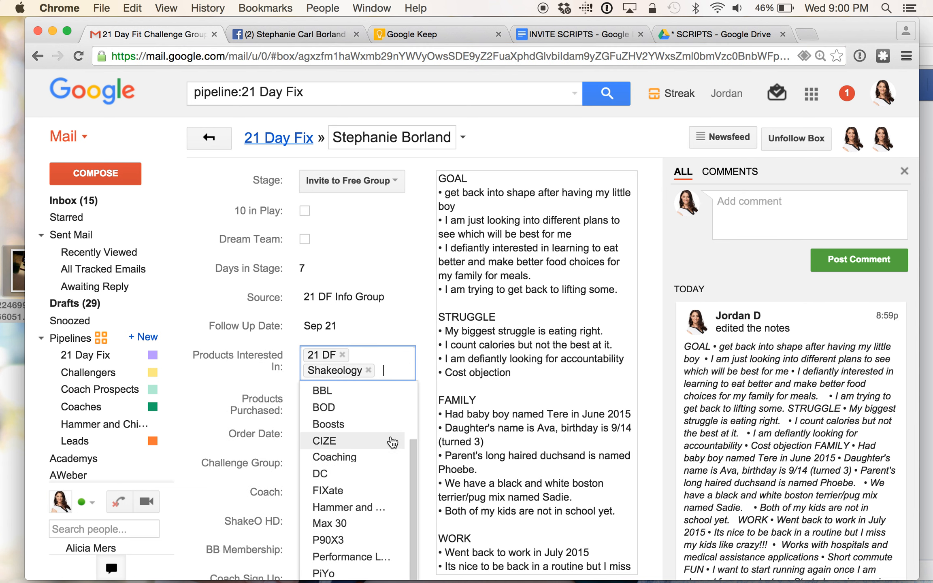
{"action": "type", "text": "P90"}
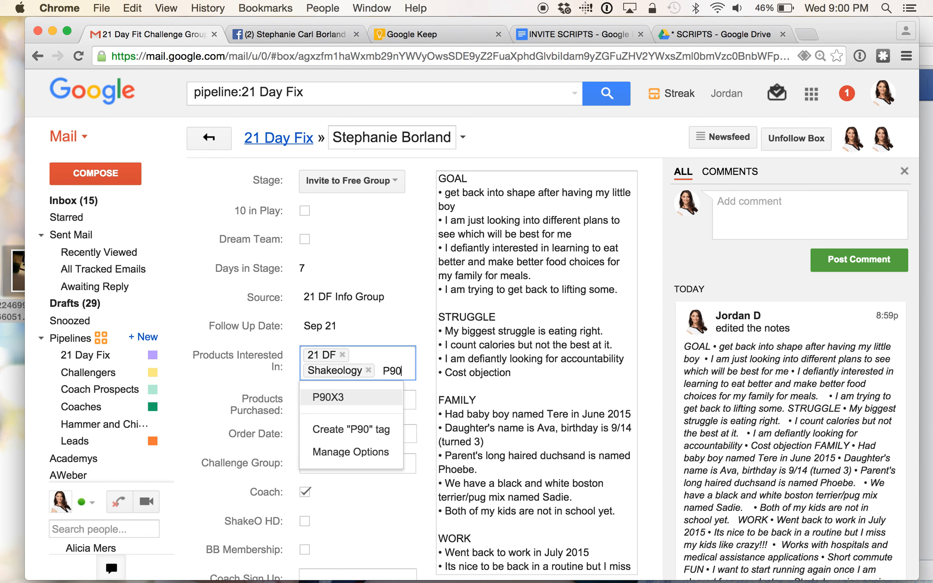
{"action": "type", "text": "X"}
{"action": "left_click", "coordinate": [379, 429]}
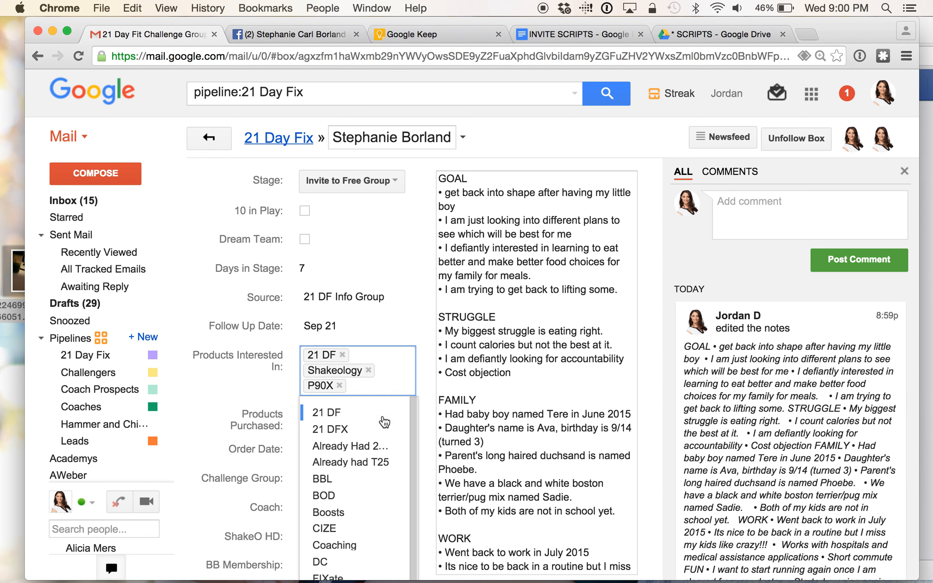
{"action": "left_click", "coordinate": [490, 317]}
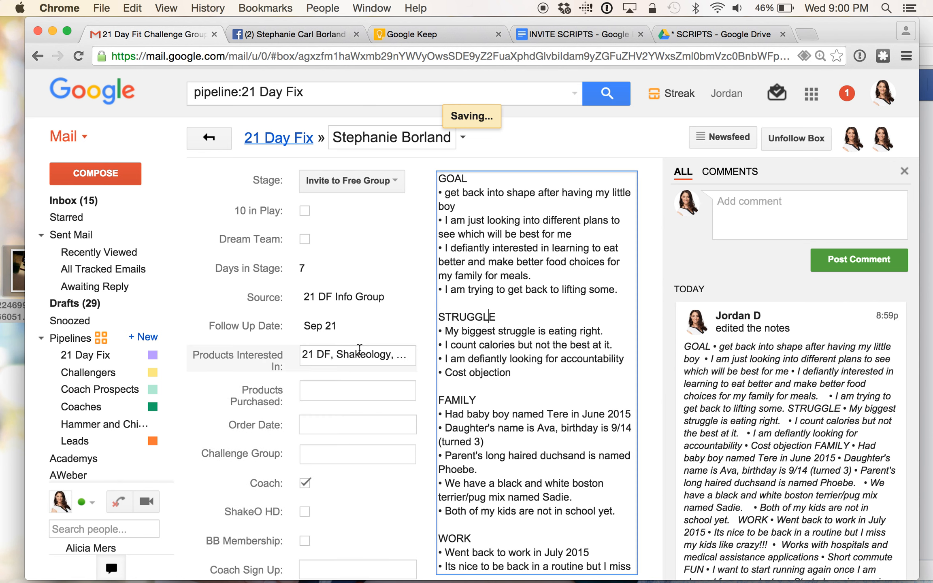
{"action": "scroll", "coordinate": [359, 350], "scroll_direction": "down", "scroll_amount": 5}
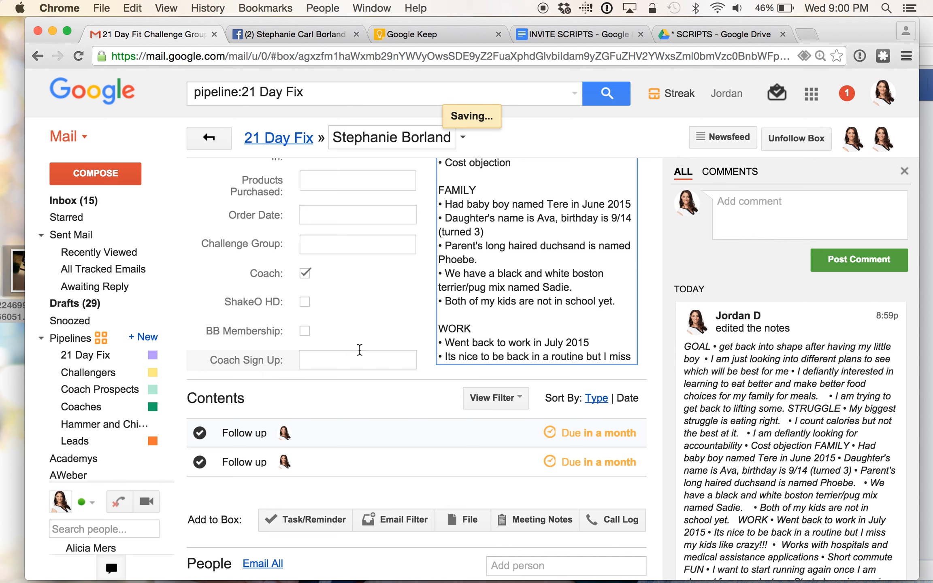
- Show the contact's task list with Follow up tasks due 12/15/15 and 12/28/15 at 8am
{"action": "left_click", "coordinate": [298, 515]}
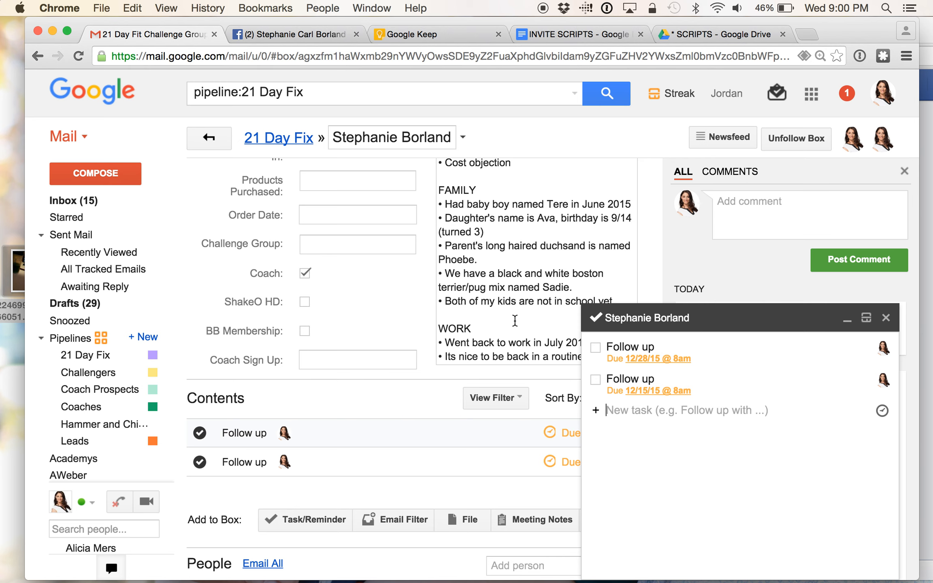
{"action": "scroll", "coordinate": [498, 293], "scroll_direction": "down", "scroll_amount": 5}
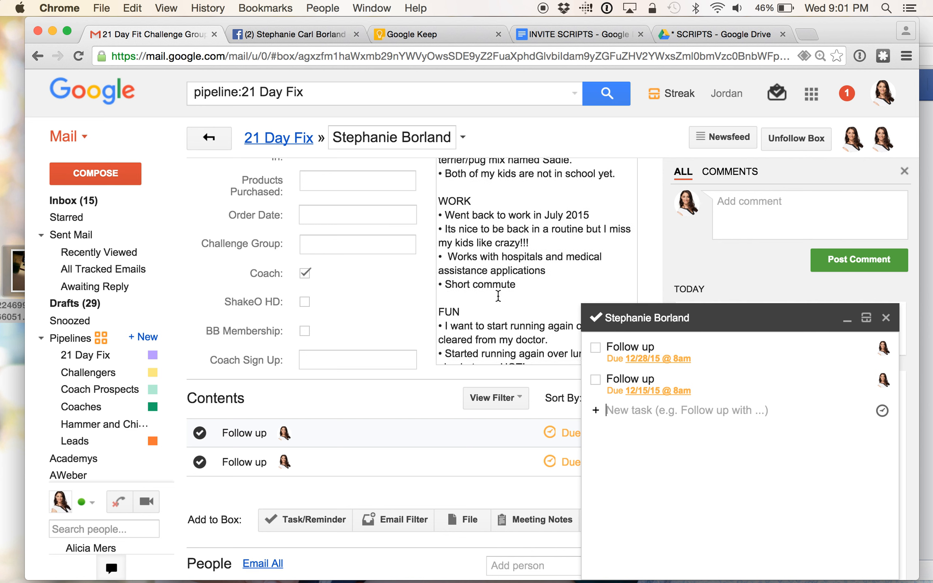
{"action": "scroll", "coordinate": [498, 295], "scroll_direction": "down", "scroll_amount": 1}
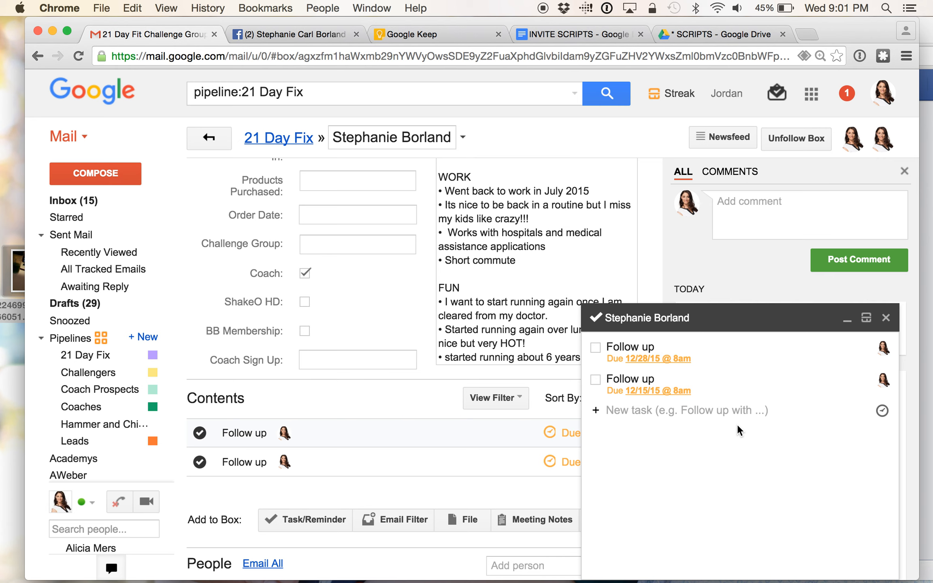
- Return to the Facebook thread and read down to the 11/13 messages about birthday parties and shipping
{"action": "left_click", "coordinate": [285, 34]}
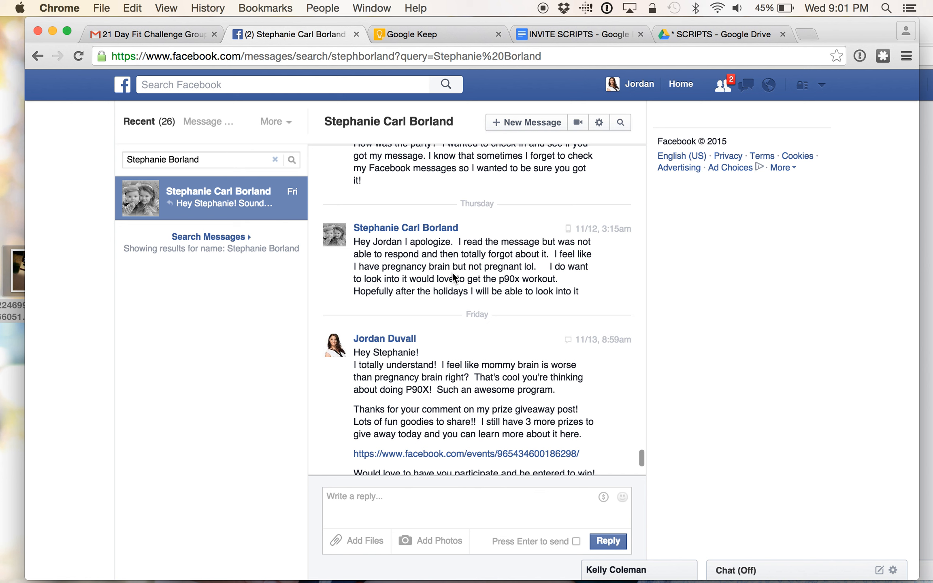
{"action": "scroll", "coordinate": [452, 274], "scroll_direction": "down", "scroll_amount": 3}
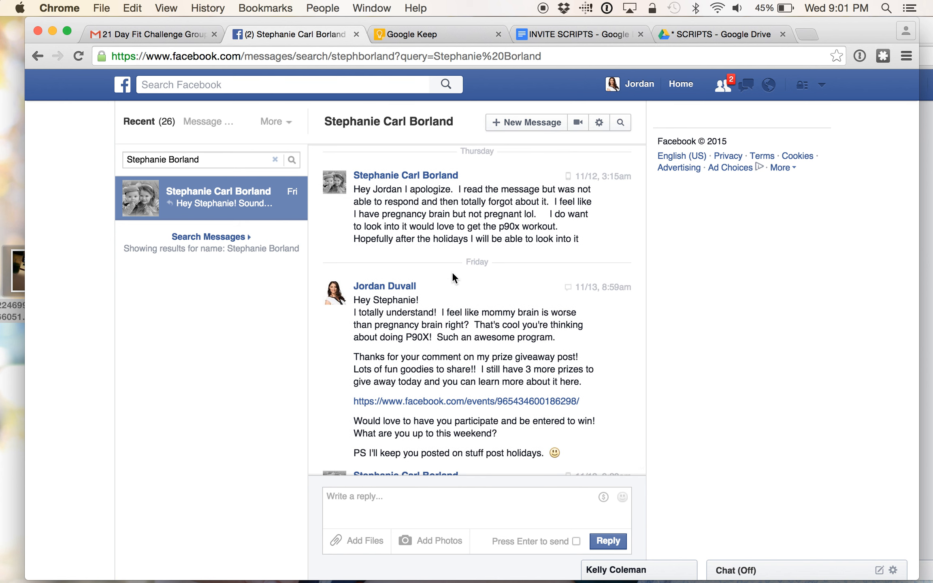
{"action": "scroll", "coordinate": [453, 275], "scroll_direction": "down", "scroll_amount": 6}
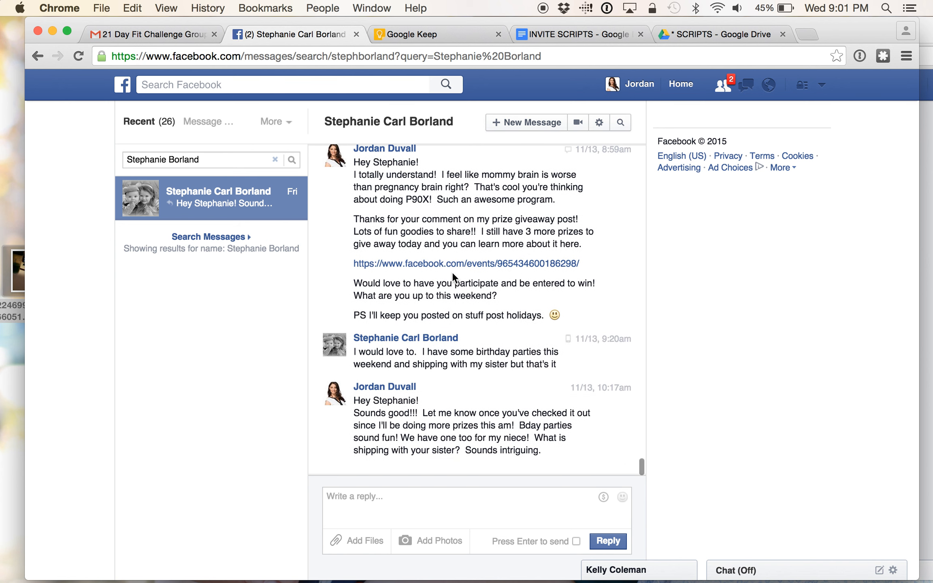
{"action": "scroll", "coordinate": [452, 272], "scroll_direction": "down", "scroll_amount": 1}
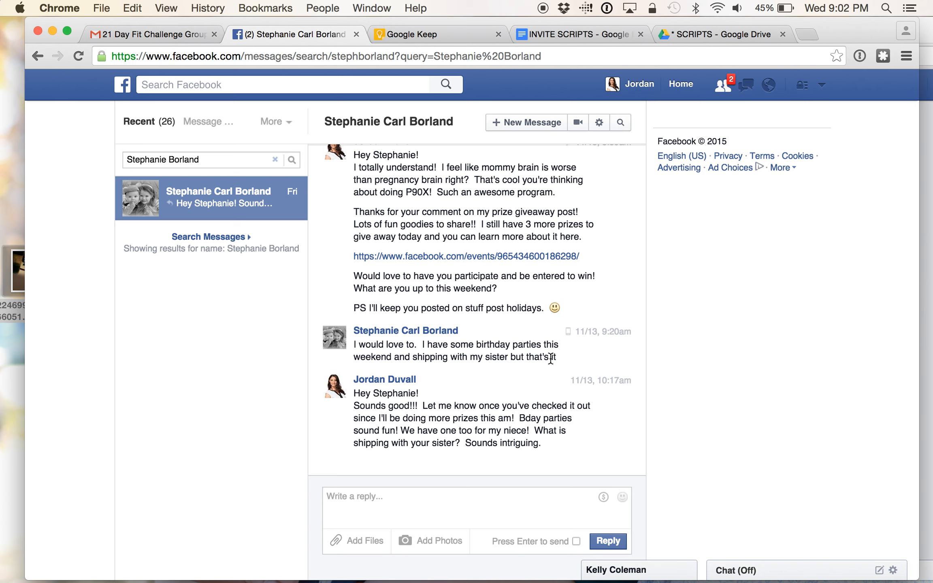
- Back on the contact's Streak box, close the task list to show her fields and GOAL/STRUGGLE/FAMILY notes
{"action": "left_click", "coordinate": [150, 34]}
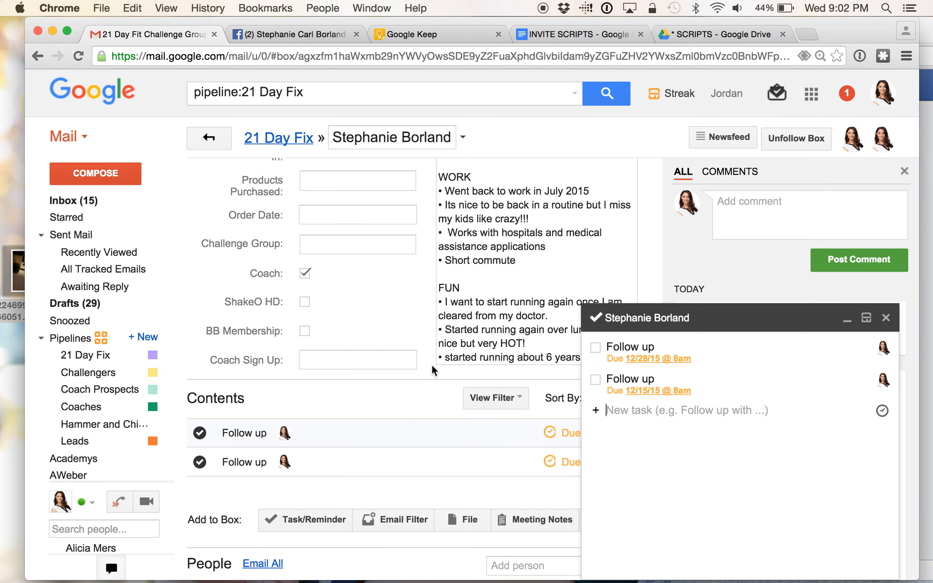
{"action": "left_click", "coordinate": [886, 318]}
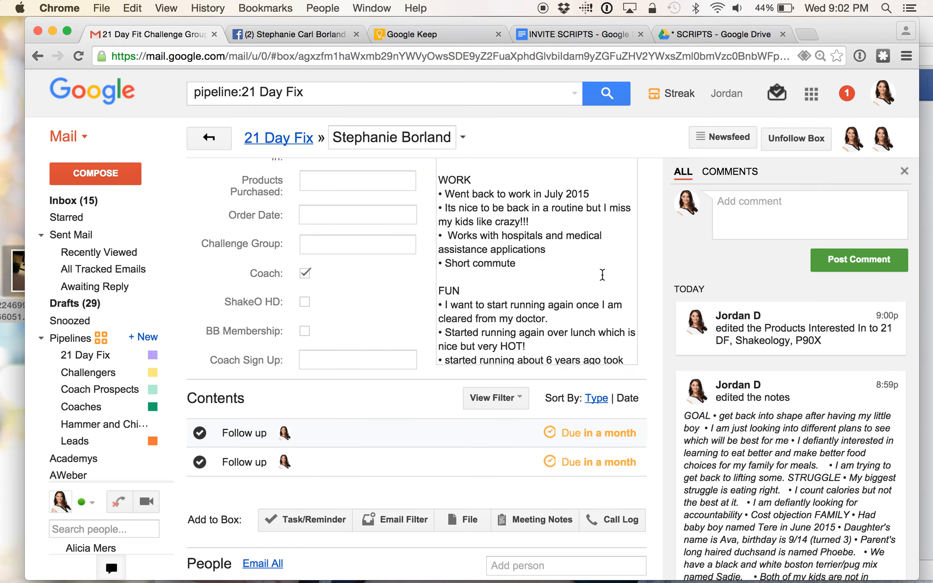
{"action": "scroll", "coordinate": [602, 275], "scroll_direction": "up", "scroll_amount": 5}
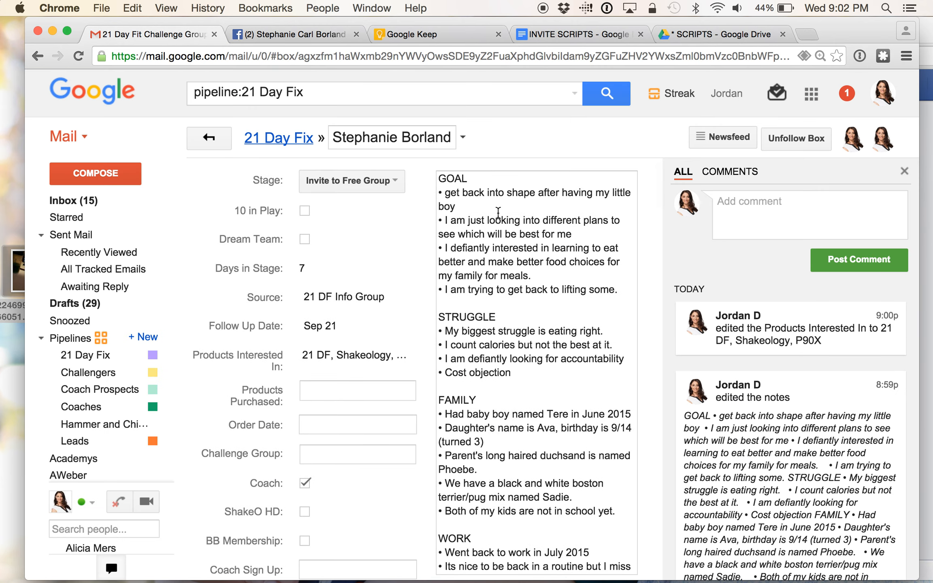
{"action": "scroll", "coordinate": [536, 268], "scroll_direction": "down", "scroll_amount": 5}
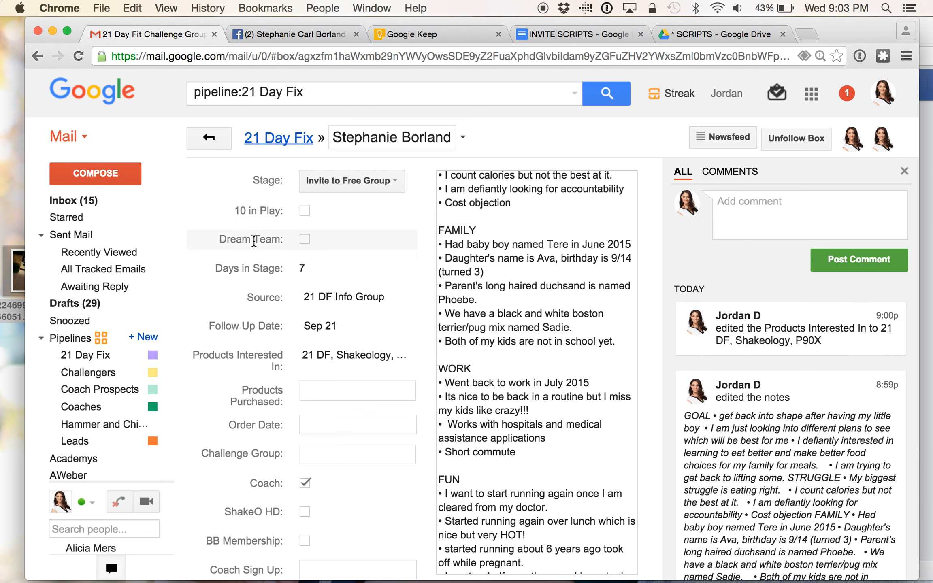
- Tick the Dream Team checkbox on the contact's box and review the notes box
{"action": "left_click", "coordinate": [304, 239]}
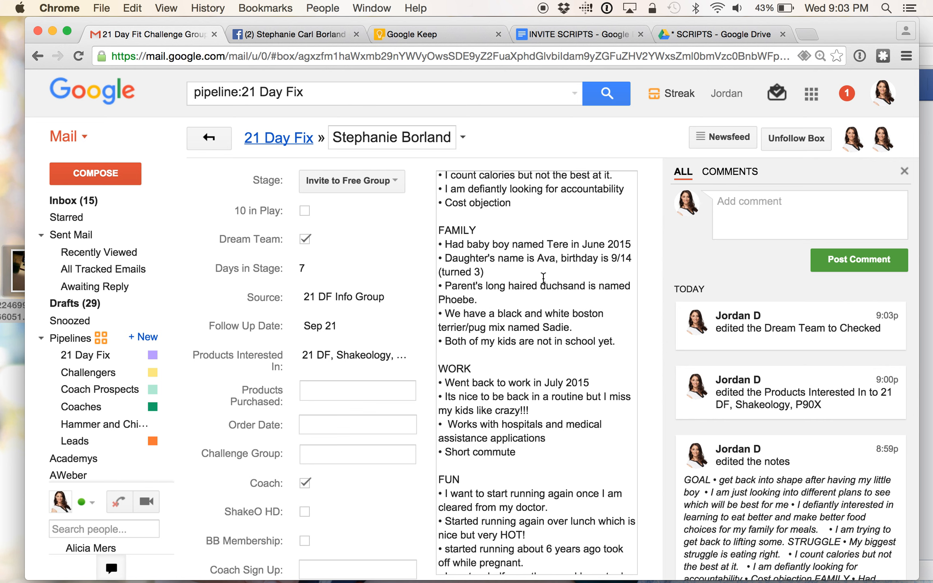
{"action": "scroll", "coordinate": [543, 278], "scroll_direction": "down", "scroll_amount": 5}
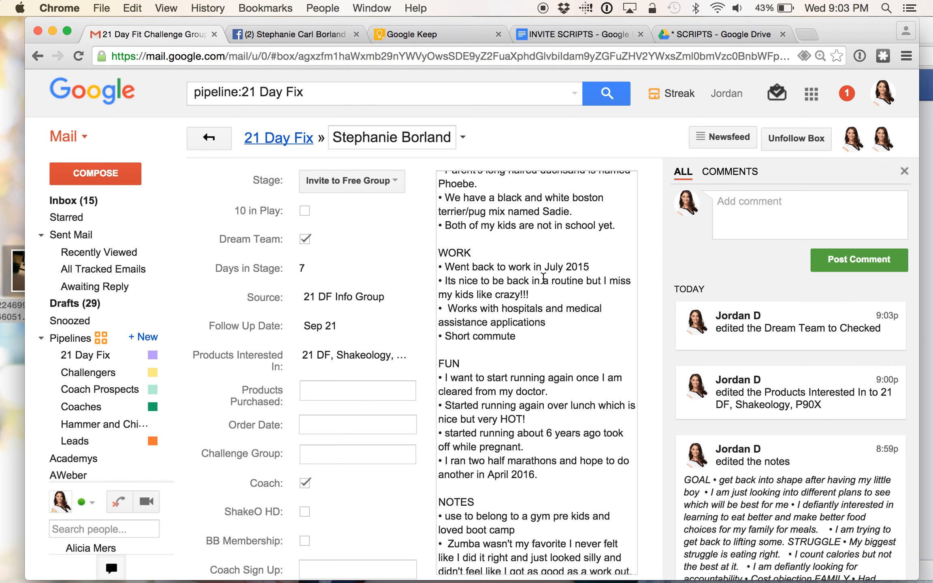
{"action": "scroll", "coordinate": [543, 278], "scroll_direction": "down", "scroll_amount": 5}
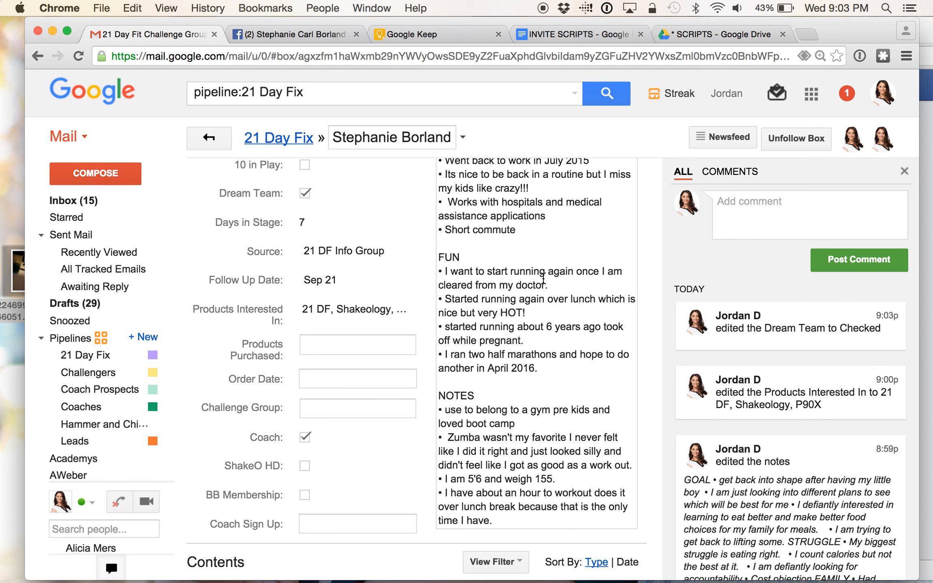
{"action": "scroll", "coordinate": [544, 278], "scroll_direction": "up", "scroll_amount": 10}
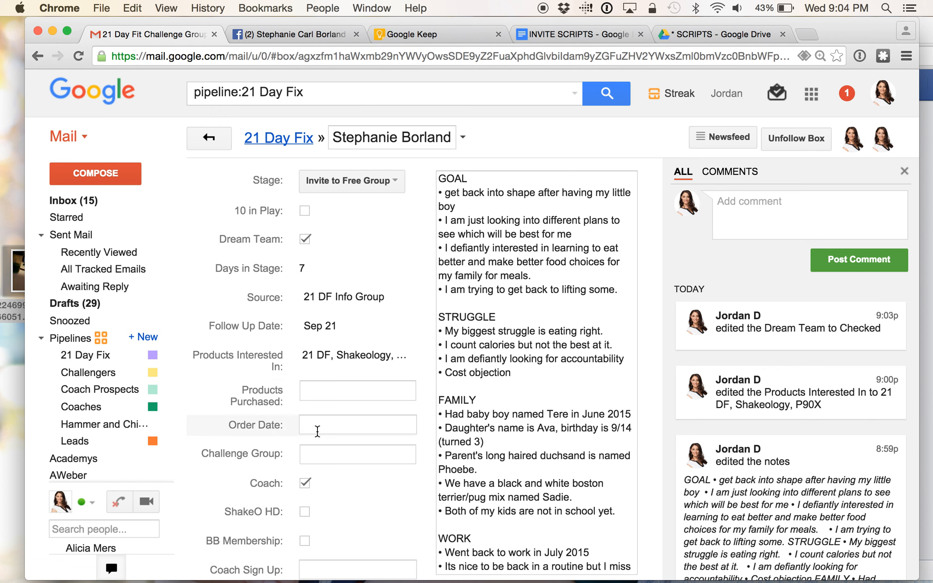
- Look through the available Challenge Group tags on the contact's box
{"action": "scroll", "coordinate": [318, 431], "scroll_direction": "down", "scroll_amount": 3}
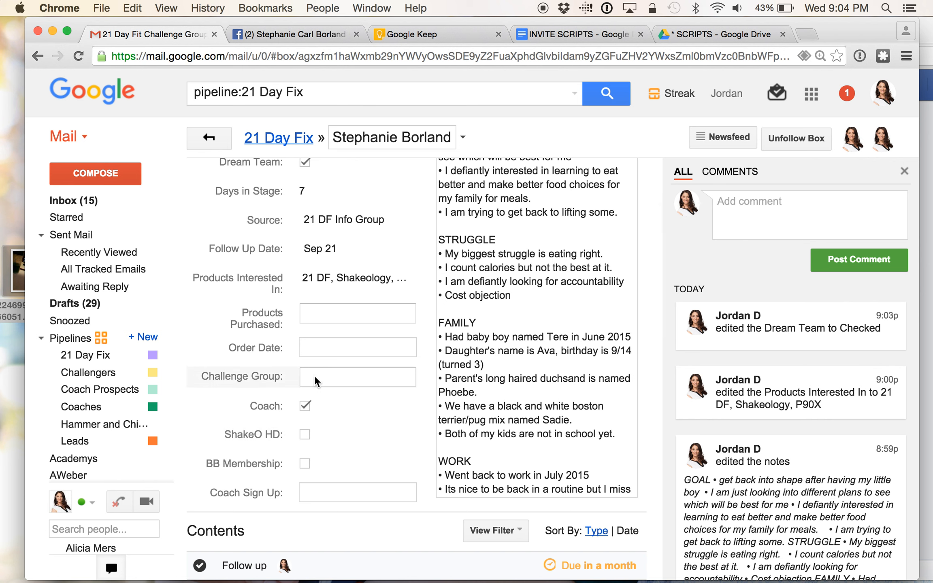
{"action": "left_click", "coordinate": [315, 376]}
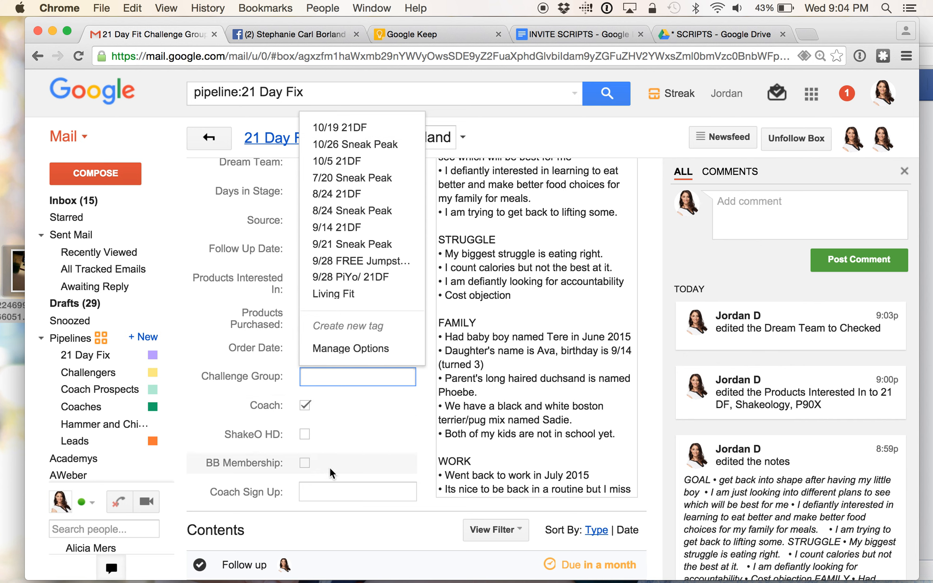
{"action": "scroll", "coordinate": [236, 443], "scroll_direction": "down", "scroll_amount": 6}
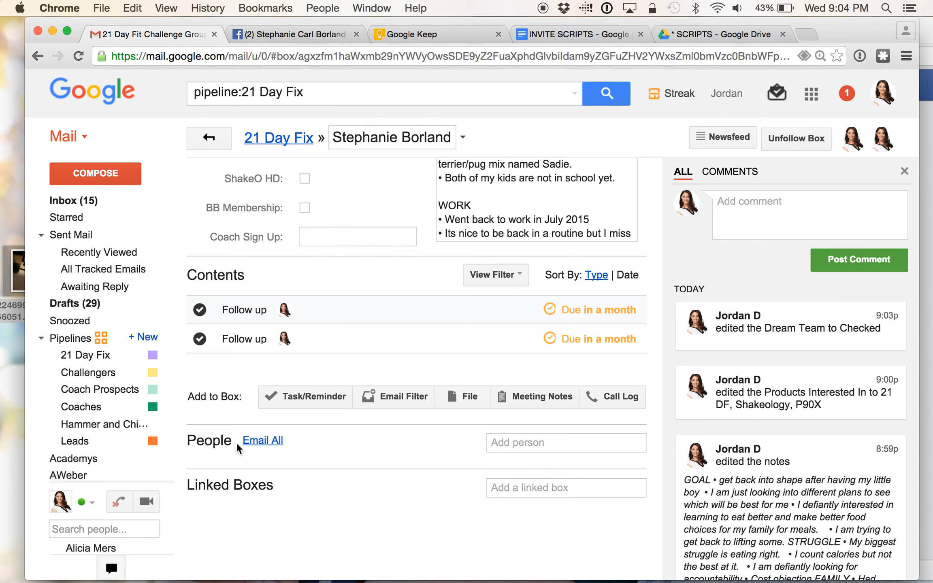
{"action": "scroll", "coordinate": [236, 443], "scroll_direction": "up", "scroll_amount": 1}
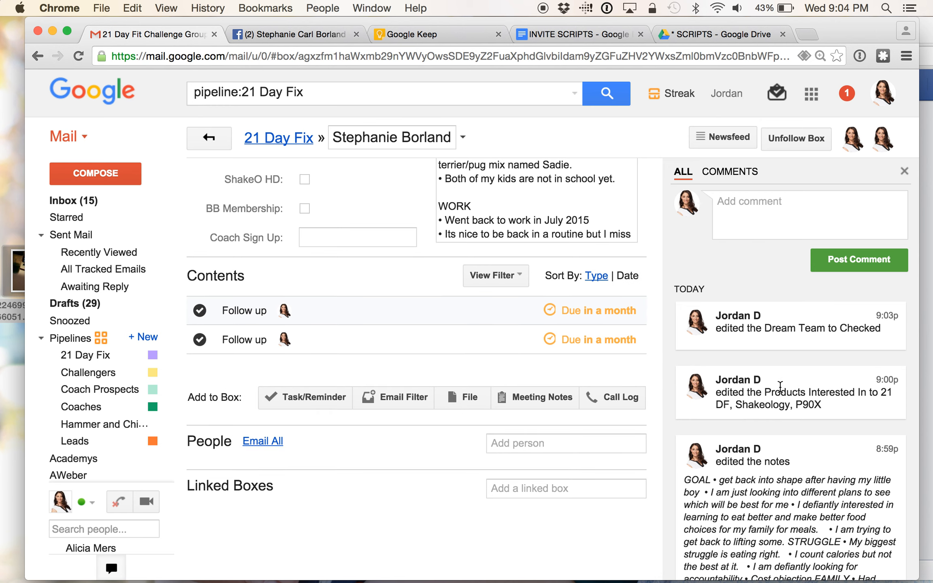
{"action": "scroll", "coordinate": [612, 438], "scroll_direction": "down", "scroll_amount": 1}
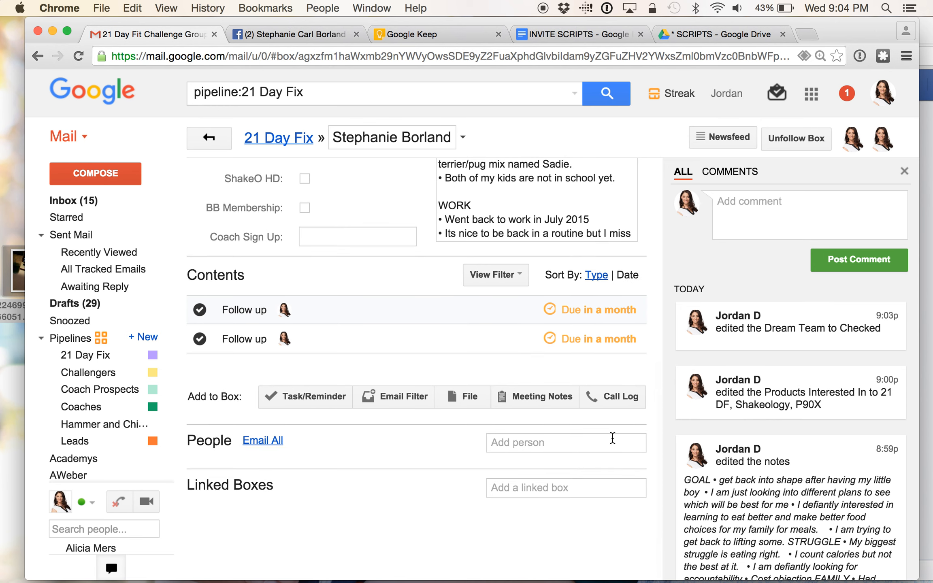
{"action": "scroll", "coordinate": [532, 441], "scroll_direction": "up", "scroll_amount": 1}
- Start adding a person, then open the box's task list and minimise it
{"action": "left_click", "coordinate": [532, 442]}
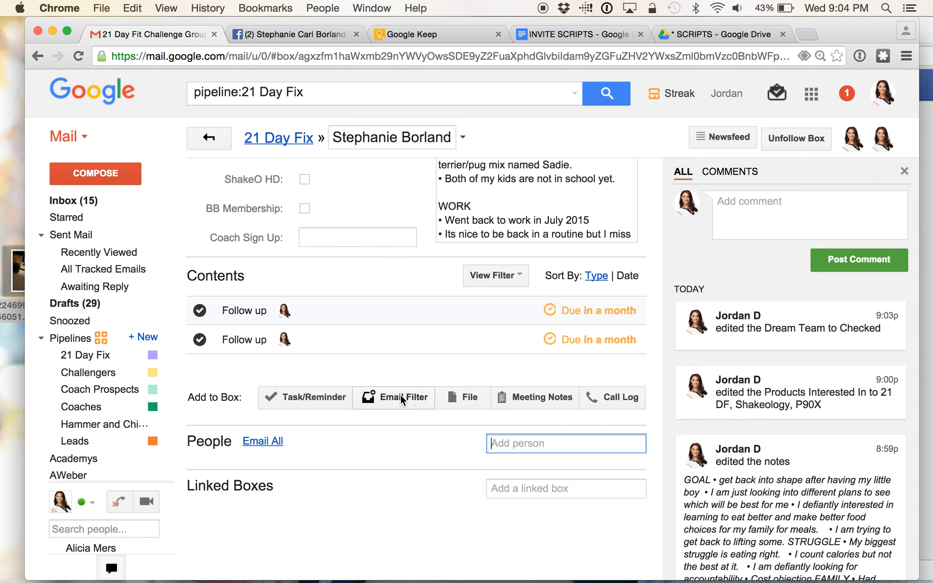
{"action": "left_click", "coordinate": [311, 394]}
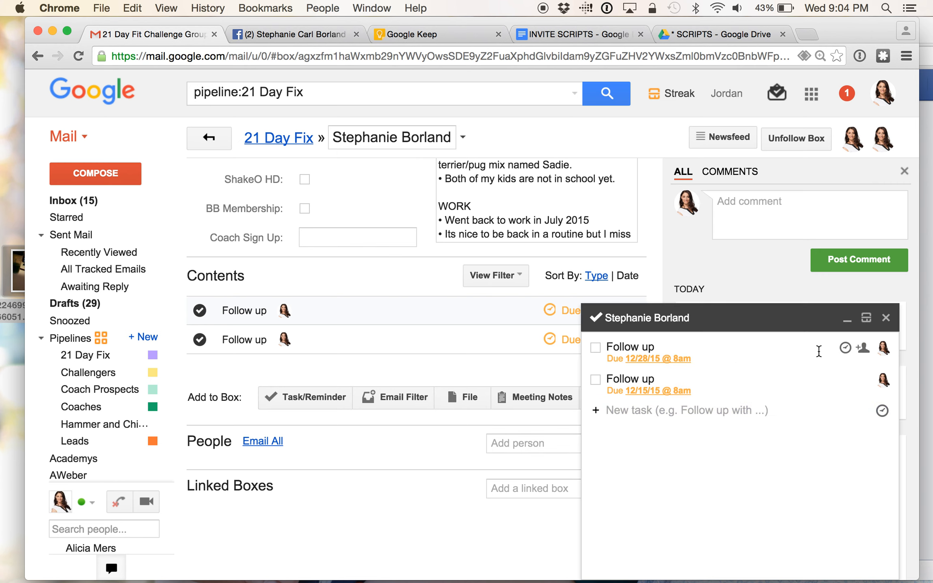
{"action": "left_click", "coordinate": [597, 320]}
{"action": "scroll", "coordinate": [426, 348], "scroll_direction": "up", "scroll_amount": 10}
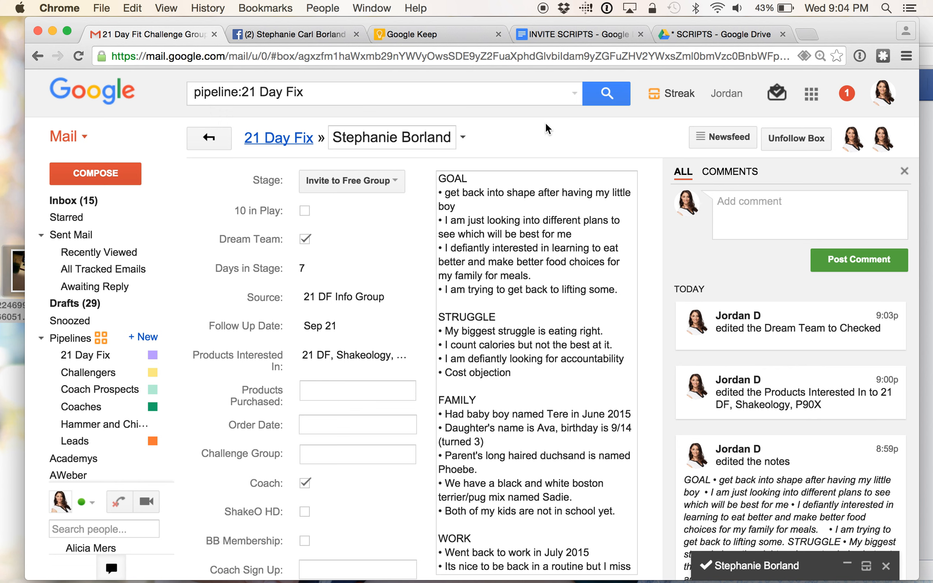
- Return to the 21 Day Fix pipeline list and find the contact under Invite to Free Group as Dream Team
{"action": "left_click", "coordinate": [209, 138]}
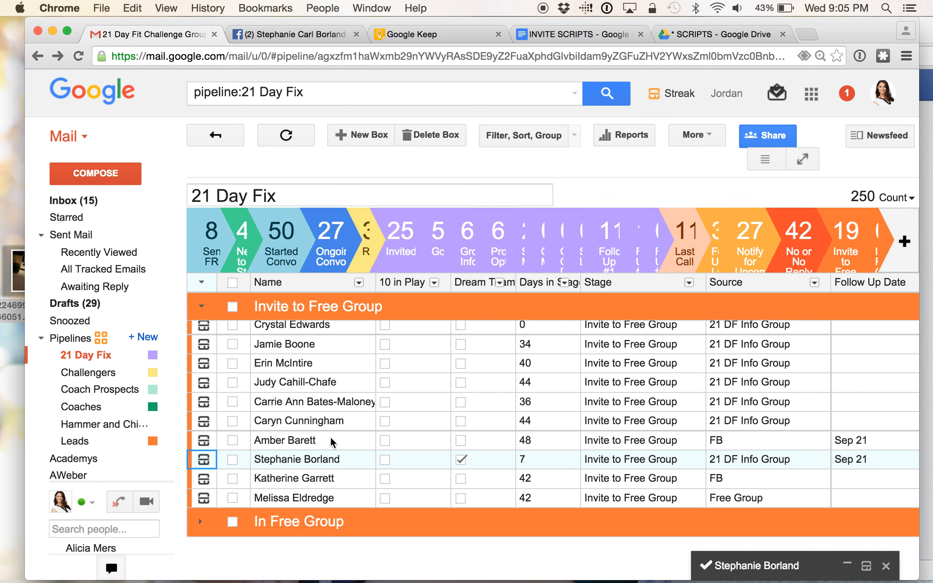
{"action": "scroll", "coordinate": [338, 459], "scroll_direction": "up", "scroll_amount": 5}
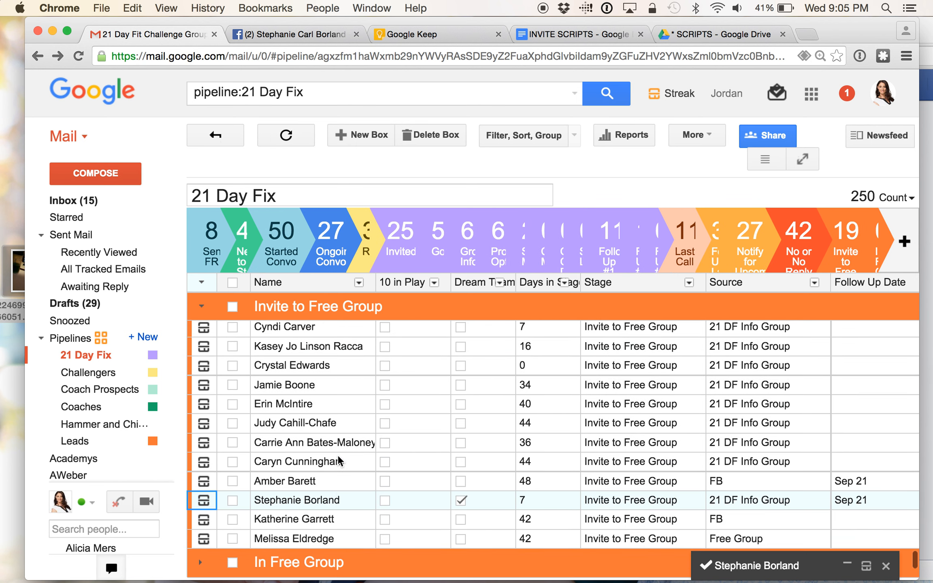
{"action": "scroll", "coordinate": [337, 454], "scroll_direction": "up", "scroll_amount": 4}
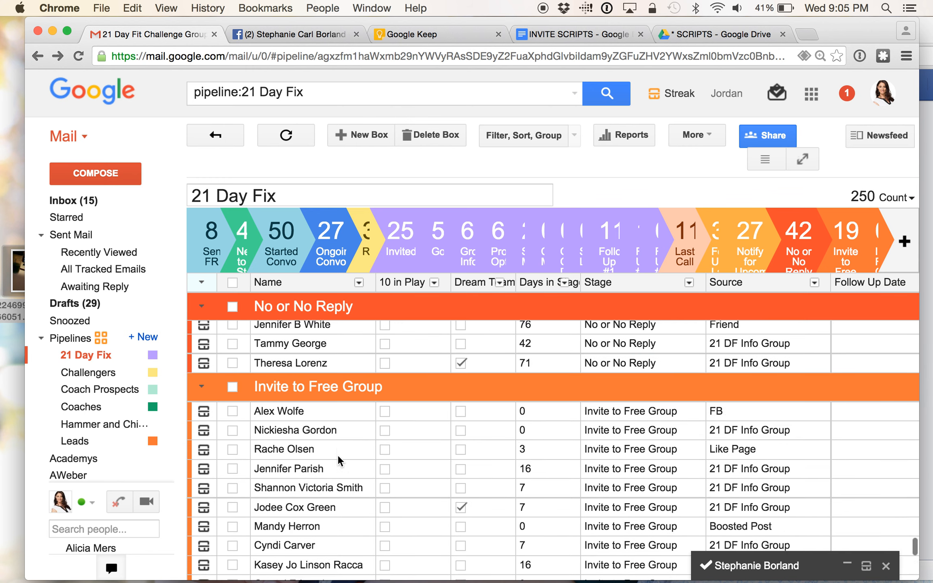
{"action": "scroll", "coordinate": [338, 458], "scroll_direction": "down", "scroll_amount": 5}
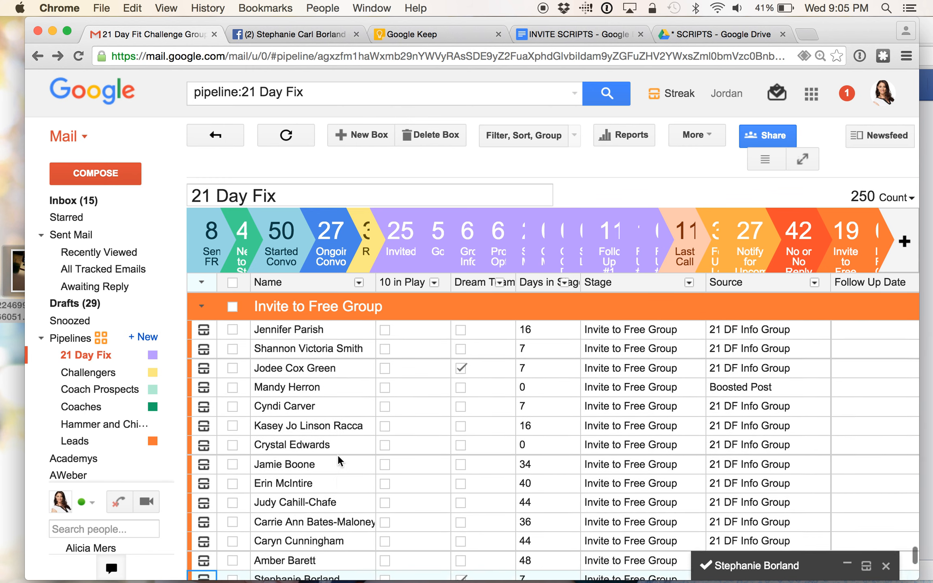